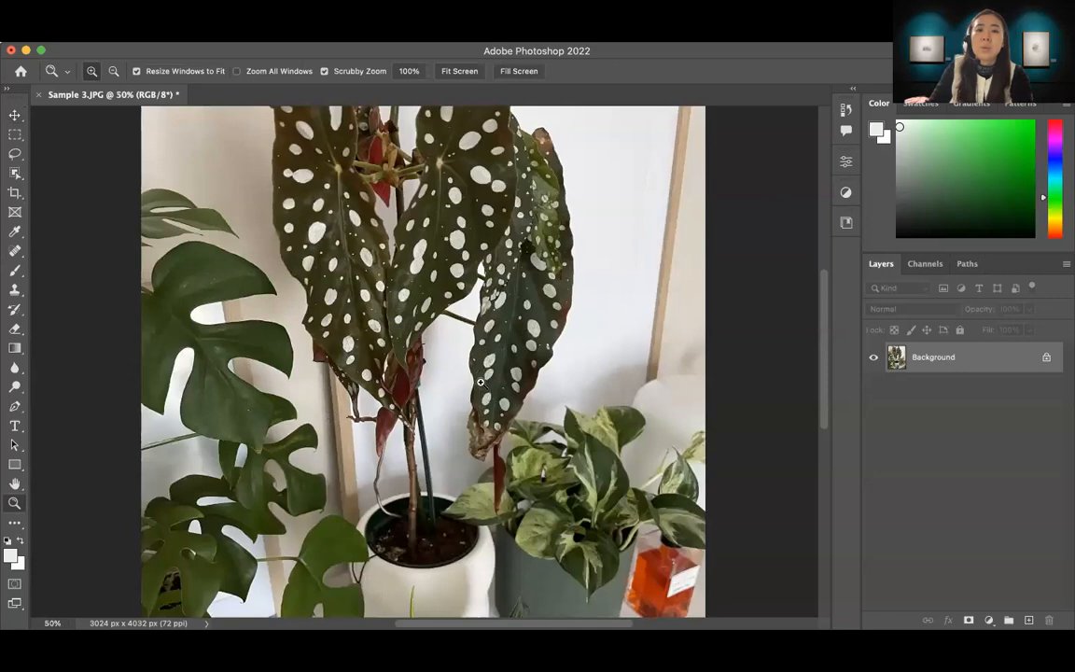
# Examine a white-spotted leaf of Sample 3.JPG at increasing magnification, up to 3200%, until its individual pixels can be inspected.
pyautogui.moveTo(377, 319); pyautogui.dragTo(477, 465)
pyautogui.moveTo(356, 284); pyautogui.dragTo(464, 403)
pyautogui.moveTo(551, 509); pyautogui.dragTo(492, 379)
pyautogui.moveTo(505, 500); pyautogui.dragTo(468, 305)
pyautogui.moveTo(401, 318); pyautogui.dragTo(462, 381)
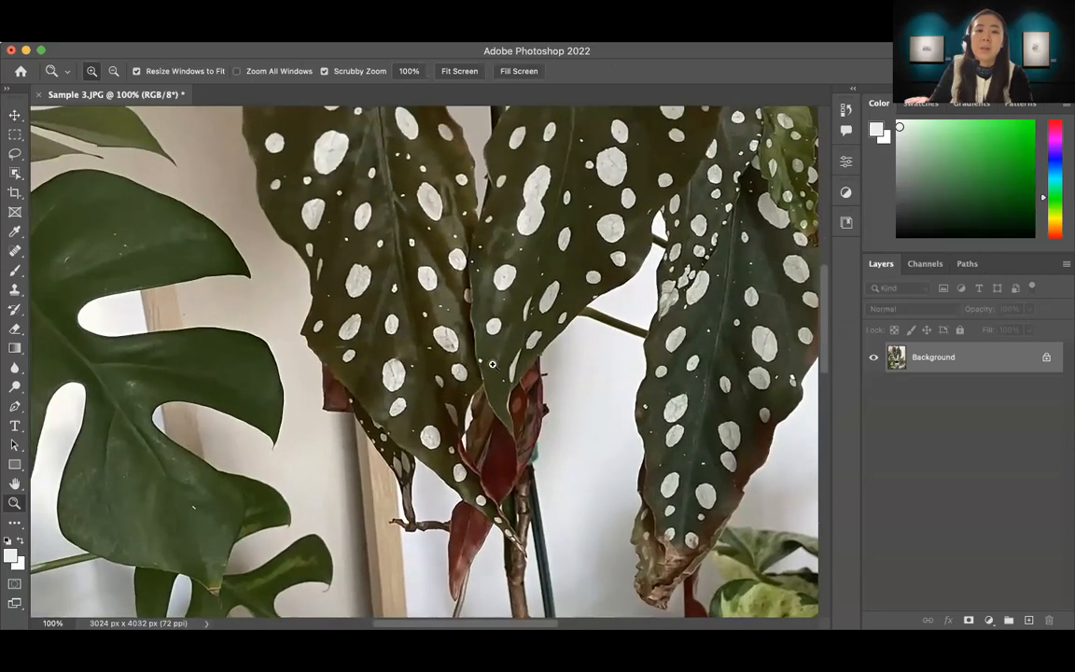
pyautogui.moveTo(474, 323); pyautogui.dragTo(445, 329)
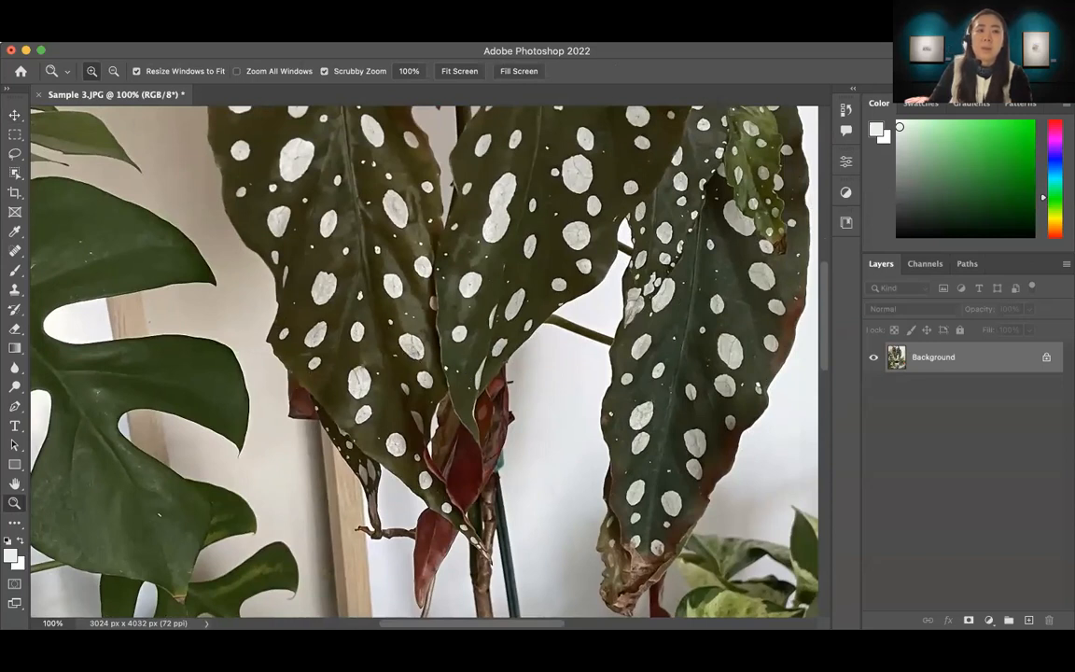
pyautogui.click(388, 321)
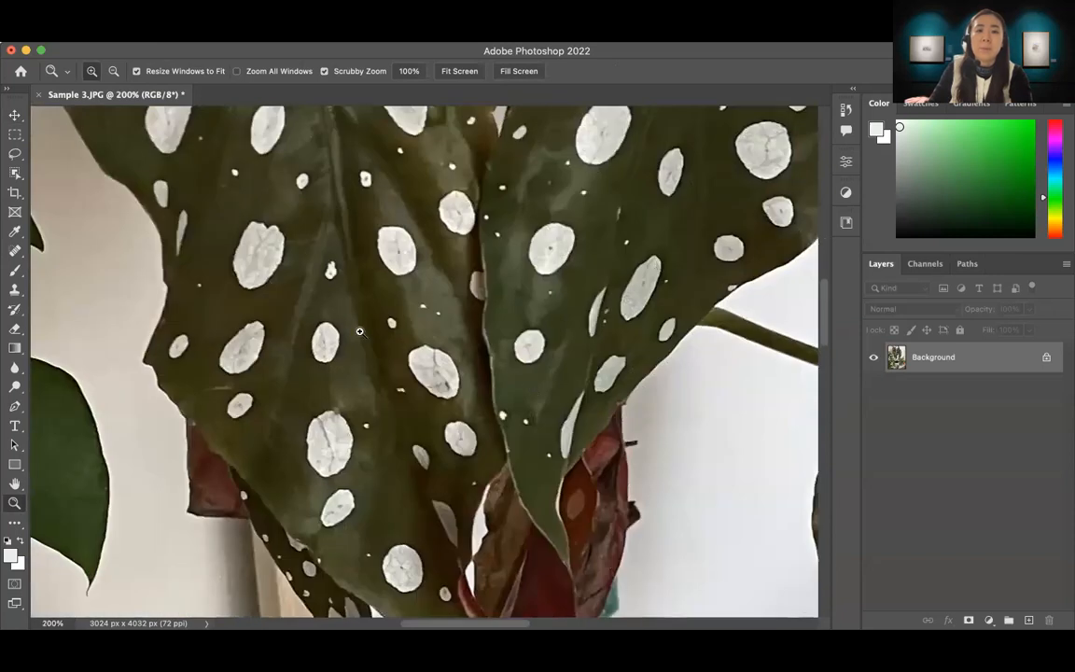
pyautogui.click(365, 332)
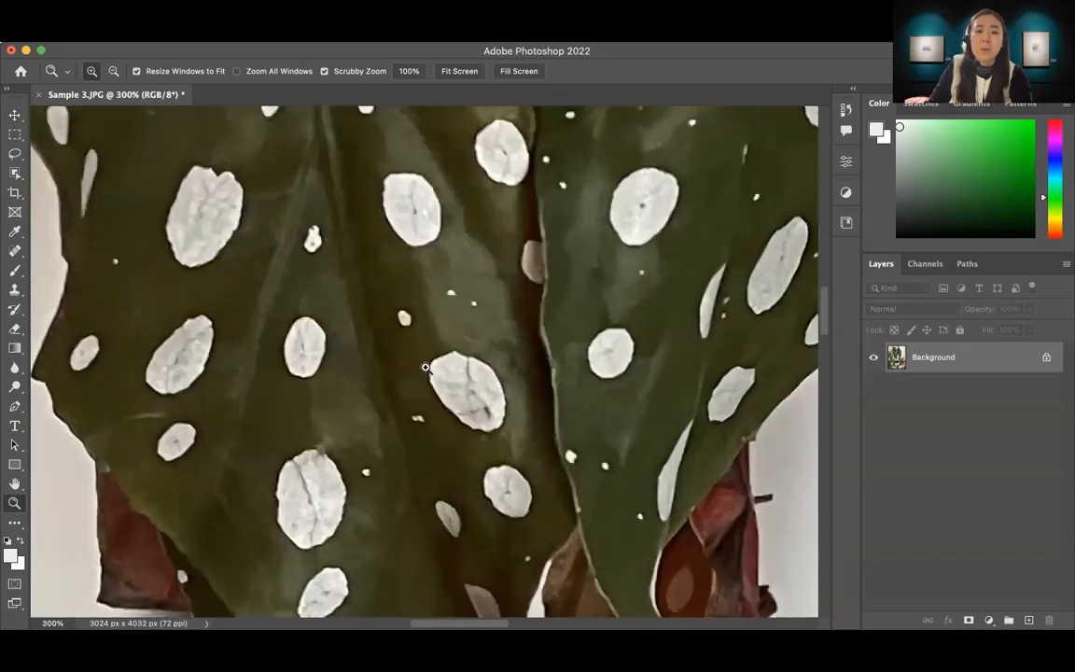
pyautogui.click(347, 345)
pyautogui.click(349, 344)
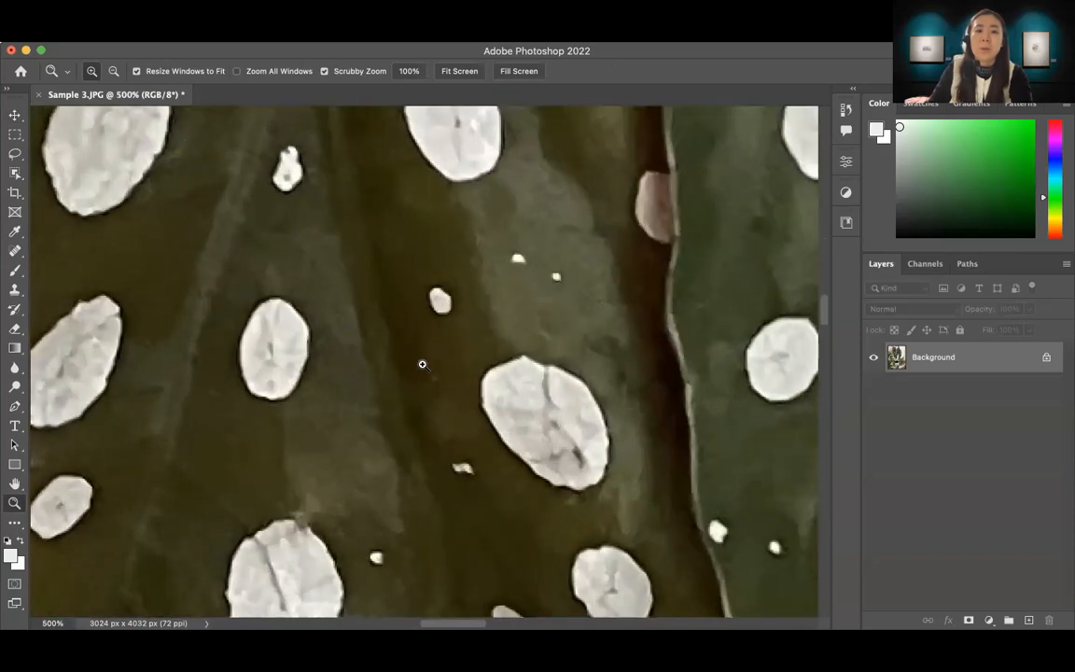
pyautogui.click(340, 341)
pyautogui.click(329, 348)
pyautogui.click(292, 337)
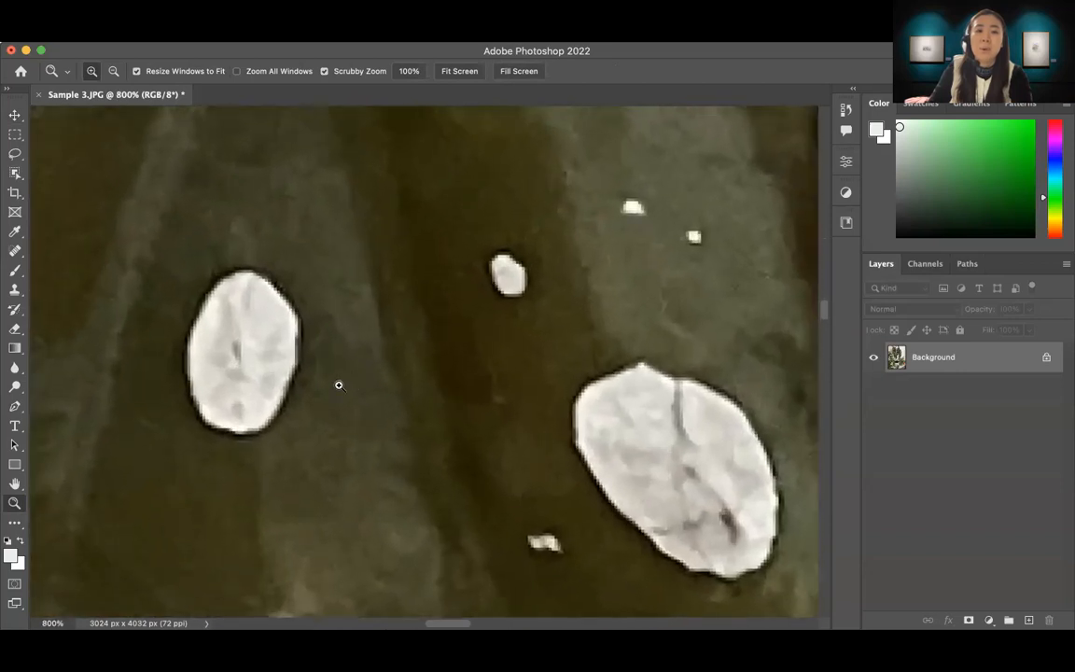
pyautogui.click(308, 378)
pyautogui.click(315, 369)
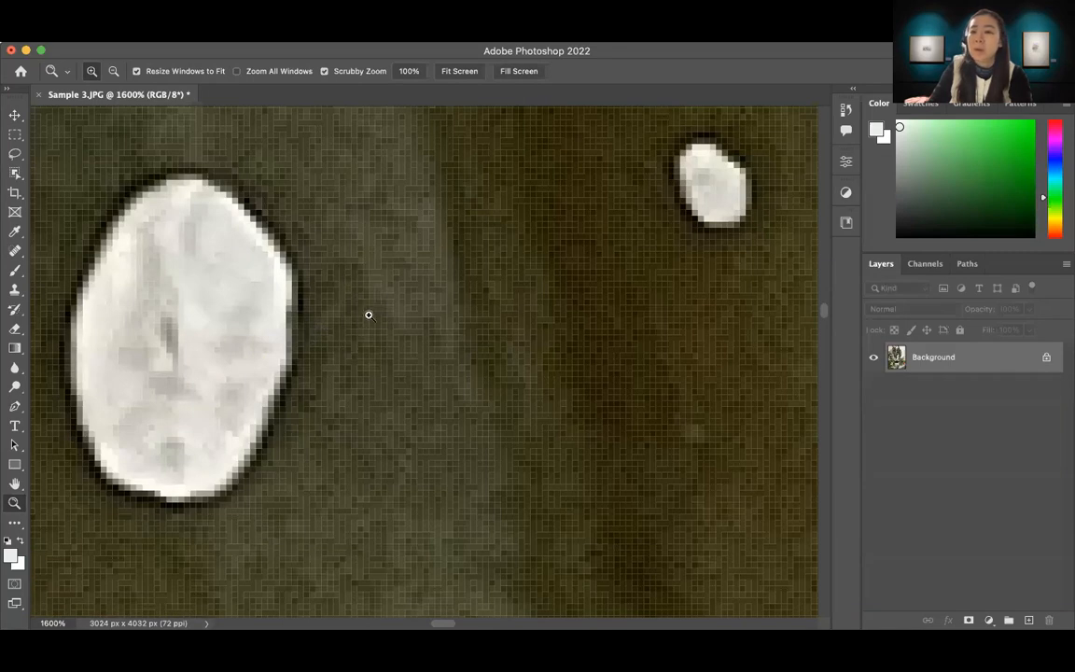
pyautogui.moveTo(341, 315); pyautogui.dragTo(381, 317)
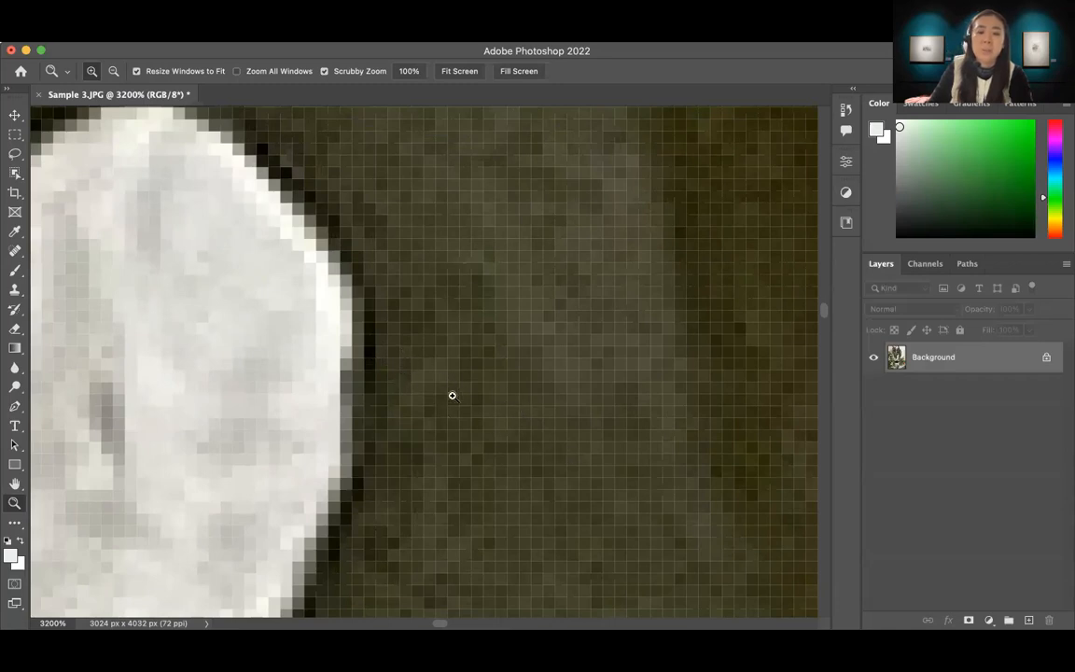
# Return from the pixel-level view to 100% and look over the spotted leaves of the photo.
pyautogui.keyDown('alt'); pyautogui.click(489, 416); pyautogui.keyUp('alt')
pyautogui.keyDown('alt'); pyautogui.click(500, 420); pyautogui.keyUp('alt')
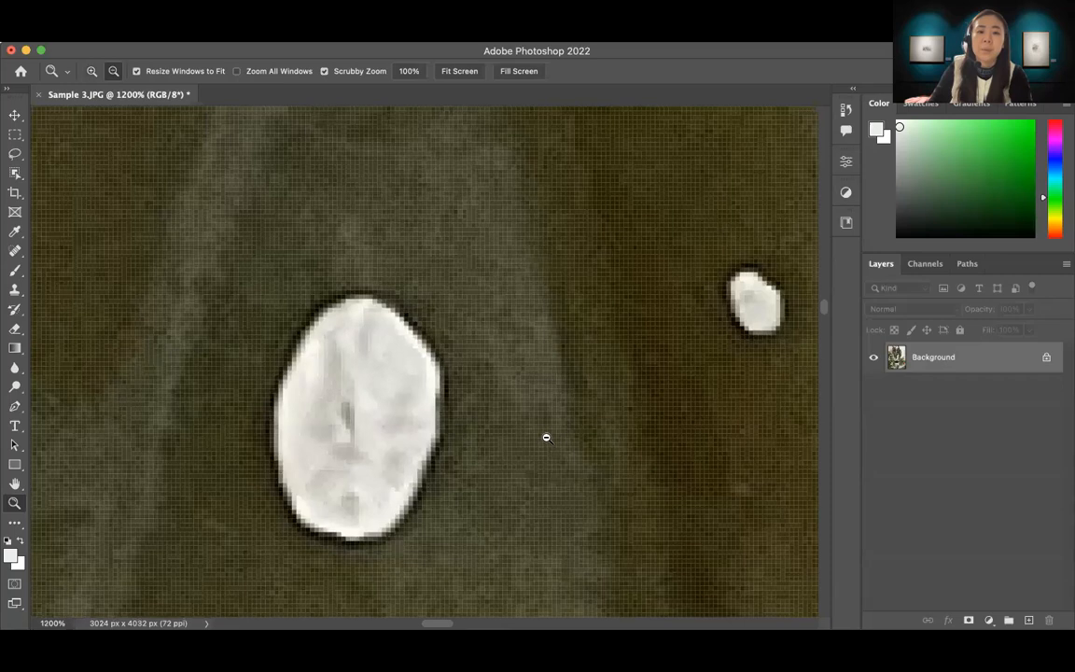
pyautogui.keyDown('alt'); pyautogui.click(547, 438); pyautogui.keyUp('alt')
pyautogui.keyDown('alt'); pyautogui.click(548, 440); pyautogui.keyUp('alt')
pyautogui.moveTo(557, 452); pyautogui.dragTo(478, 403)
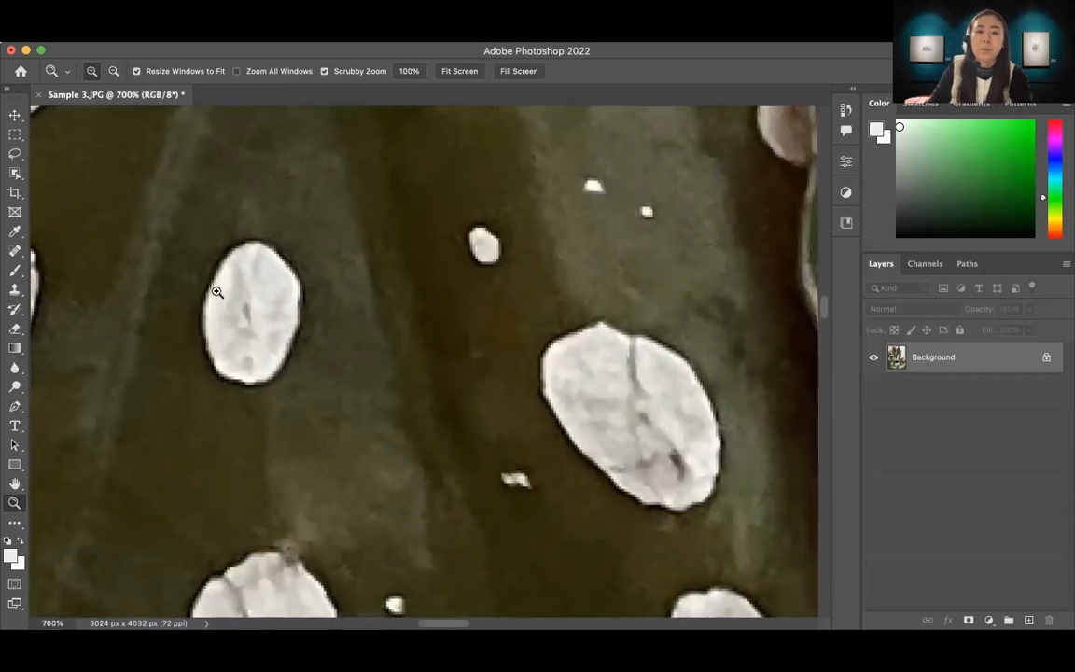
pyautogui.keyDown('alt'); pyautogui.click(340, 341); pyautogui.keyUp('alt')
pyautogui.keyDown('alt'); pyautogui.click(340, 341); pyautogui.keyUp('alt')
pyautogui.keyDown('alt'); pyautogui.click(339, 341); pyautogui.keyUp('alt')
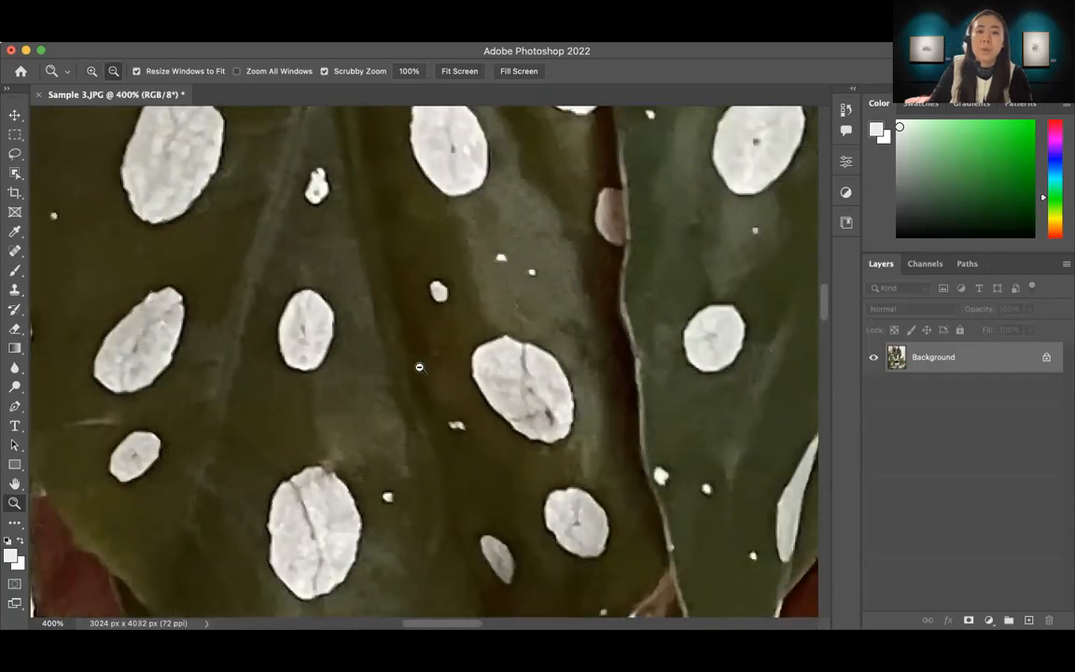
pyautogui.keyDown('alt'); pyautogui.click(340, 341); pyautogui.keyUp('alt')
pyautogui.keyDown('alt'); pyautogui.click(348, 344); pyautogui.keyUp('alt')
pyautogui.keyDown('alt'); pyautogui.click(383, 355); pyautogui.keyUp('alt')
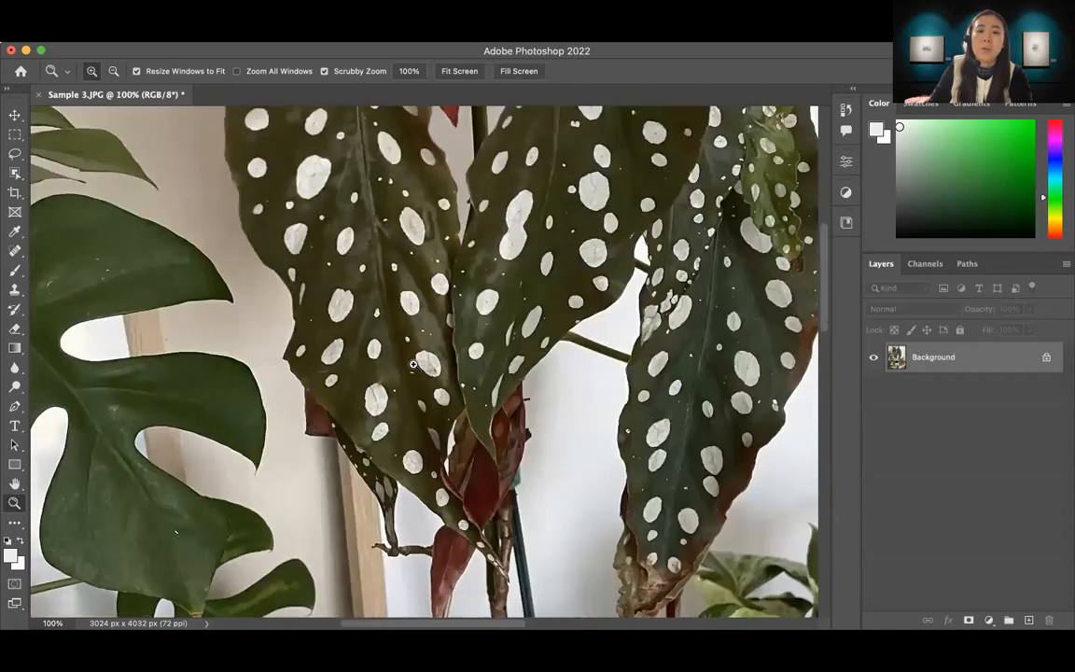
pyautogui.moveTo(457, 327); pyautogui.dragTo(412, 403)
pyautogui.moveTo(364, 329); pyautogui.dragTo(373, 430)
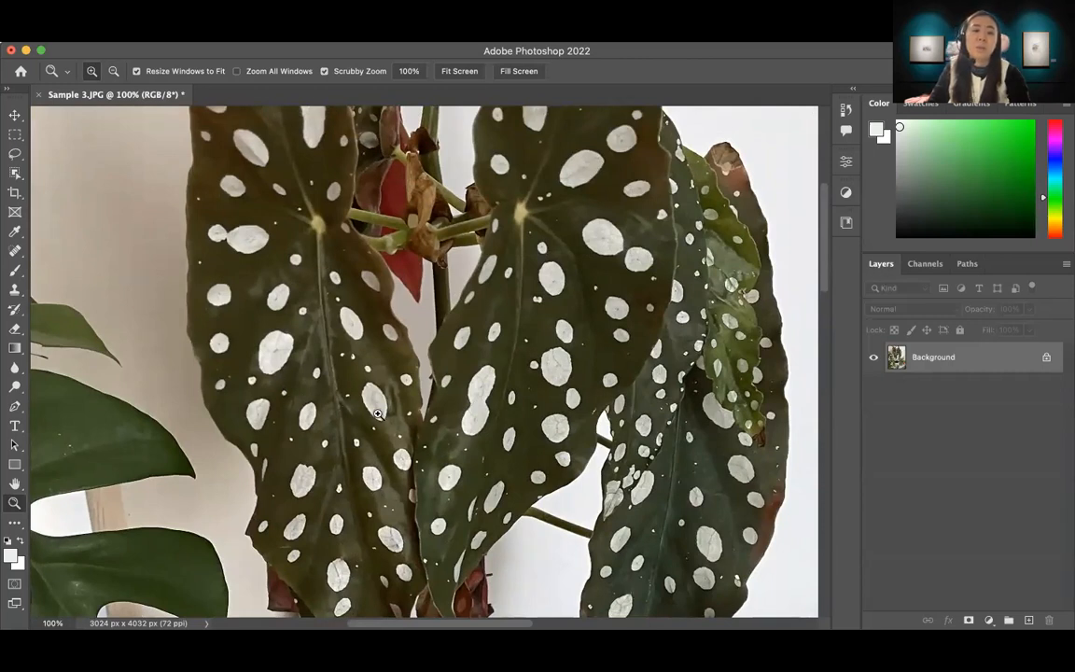
# Inspect the upper spotted leaves at up to 300%, then return to an overview of the plants.
pyautogui.click(303, 383)
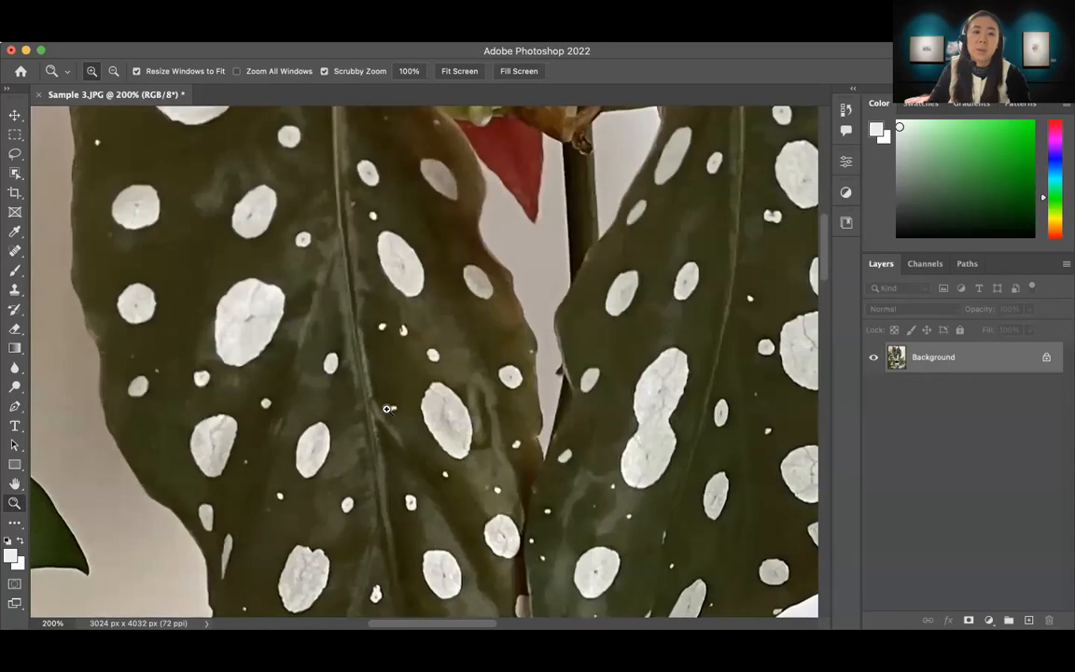
pyautogui.click(387, 408)
pyautogui.moveTo(285, 316); pyautogui.dragTo(309, 334)
pyautogui.keyDown('alt'); pyautogui.click(309, 334); pyautogui.keyUp('alt')
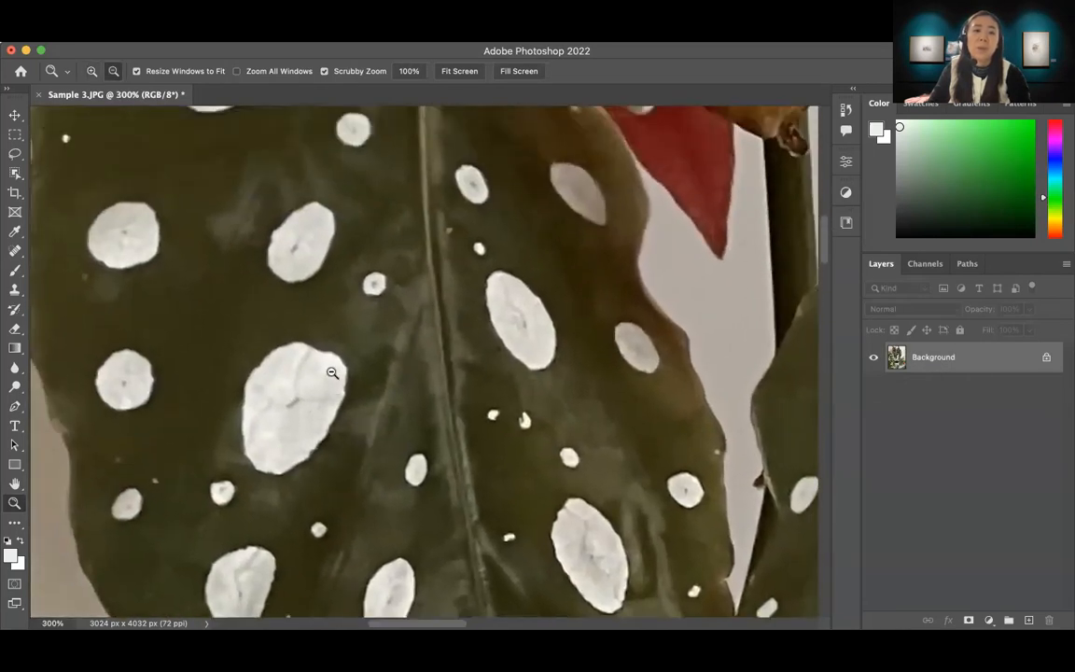
pyautogui.keyDown('alt'); pyautogui.click(349, 378); pyautogui.keyUp('alt')
pyautogui.keyDown('alt'); pyautogui.click(421, 437); pyautogui.keyUp('alt')
pyautogui.moveTo(405, 374); pyautogui.dragTo(353, 393)
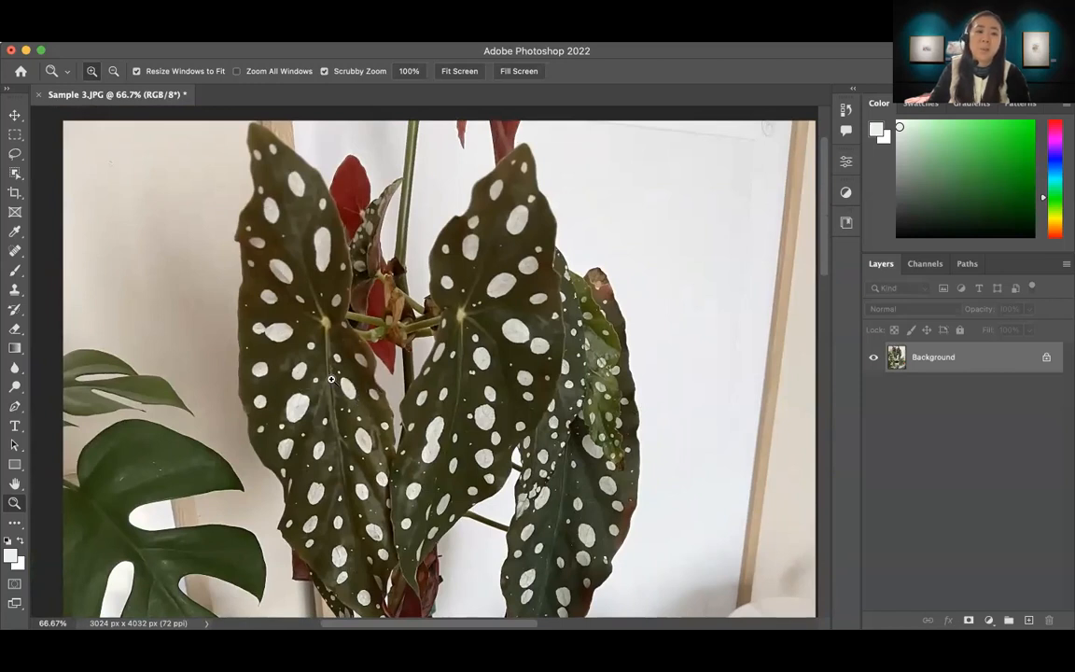
pyautogui.keyDown('alt'); pyautogui.click(374, 401); pyautogui.keyUp('alt')
pyautogui.moveTo(444, 587); pyautogui.dragTo(412, 366)
pyautogui.moveTo(451, 404); pyautogui.dragTo(456, 410)
pyautogui.keyDown('alt'); pyautogui.click(362, 350); pyautogui.keyUp('alt')
pyautogui.moveTo(364, 318)
pyautogui.mouseDown()
pyautogui.moveTo(377, 358)
pyautogui.moveTo(378, 326)
pyautogui.mouseUp()
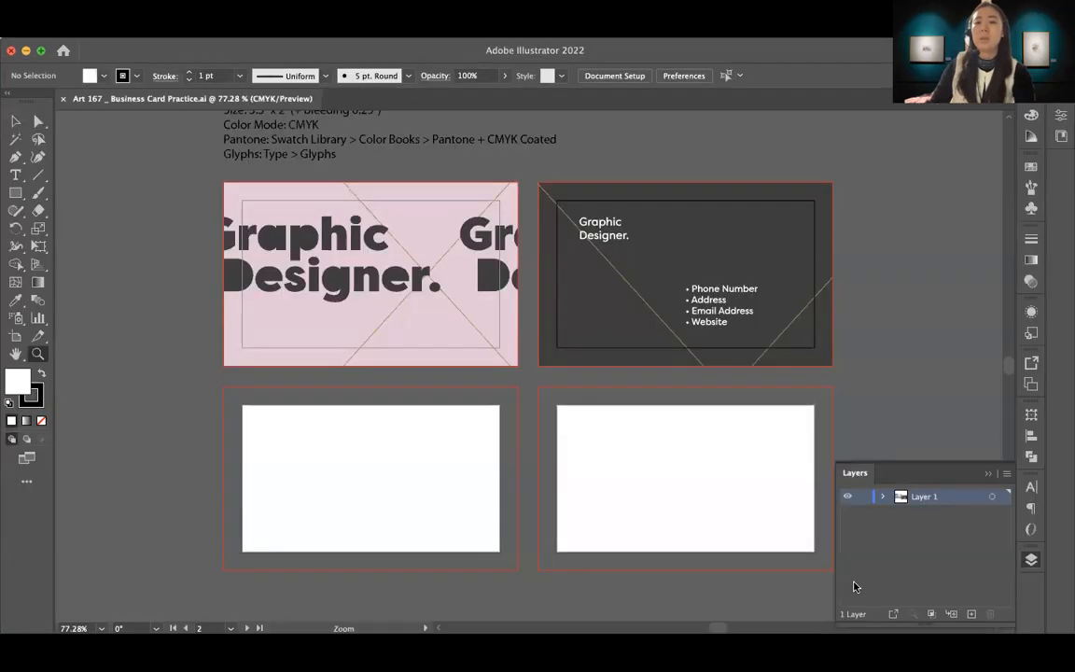
# In the Illustrator business card file, examine the curved vector edges of the "Graphic" lettering at extreme magnification.
pyautogui.moveTo(288, 252); pyautogui.dragTo(375, 309)
pyautogui.click(489, 340)
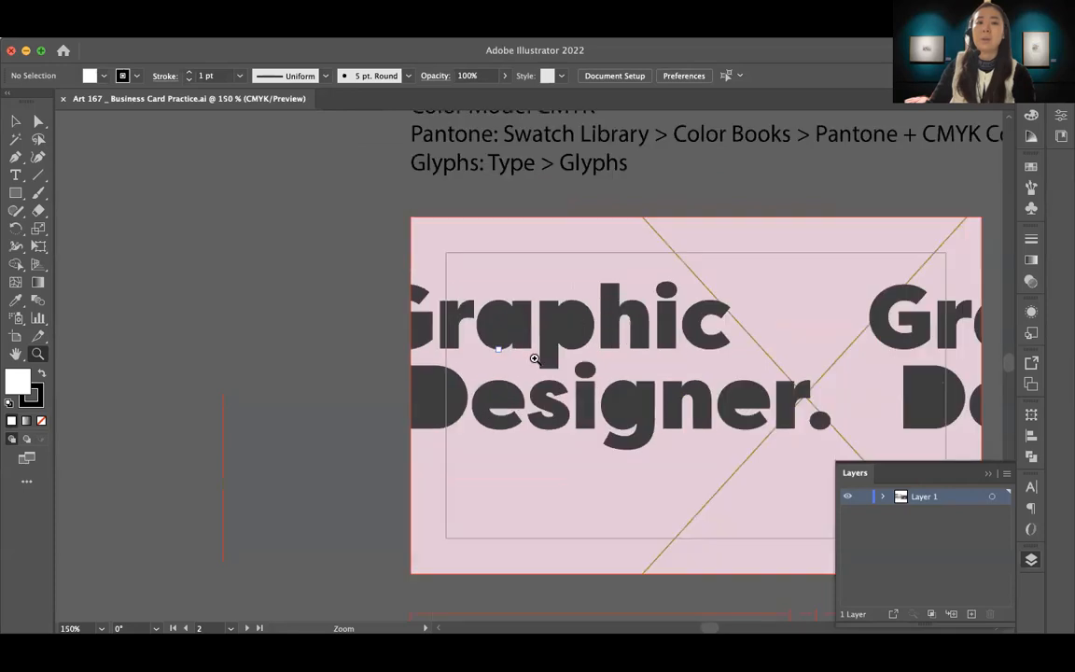
pyautogui.moveTo(573, 376); pyautogui.dragTo(324, 288)
pyautogui.click(310, 284)
pyautogui.click(327, 309)
pyautogui.moveTo(520, 354); pyautogui.dragTo(197, 261)
pyautogui.moveTo(320, 308)
pyautogui.mouseDown()
pyautogui.moveTo(236, 298)
pyautogui.moveTo(535, 364)
pyautogui.moveTo(305, 312)
pyautogui.mouseUp()
pyautogui.moveTo(254, 283); pyautogui.dragTo(327, 361)
pyautogui.moveTo(324, 304); pyautogui.dragTo(522, 294)
pyautogui.moveTo(459, 314); pyautogui.dragTo(540, 377)
pyautogui.moveTo(345, 308); pyautogui.dragTo(489, 438)
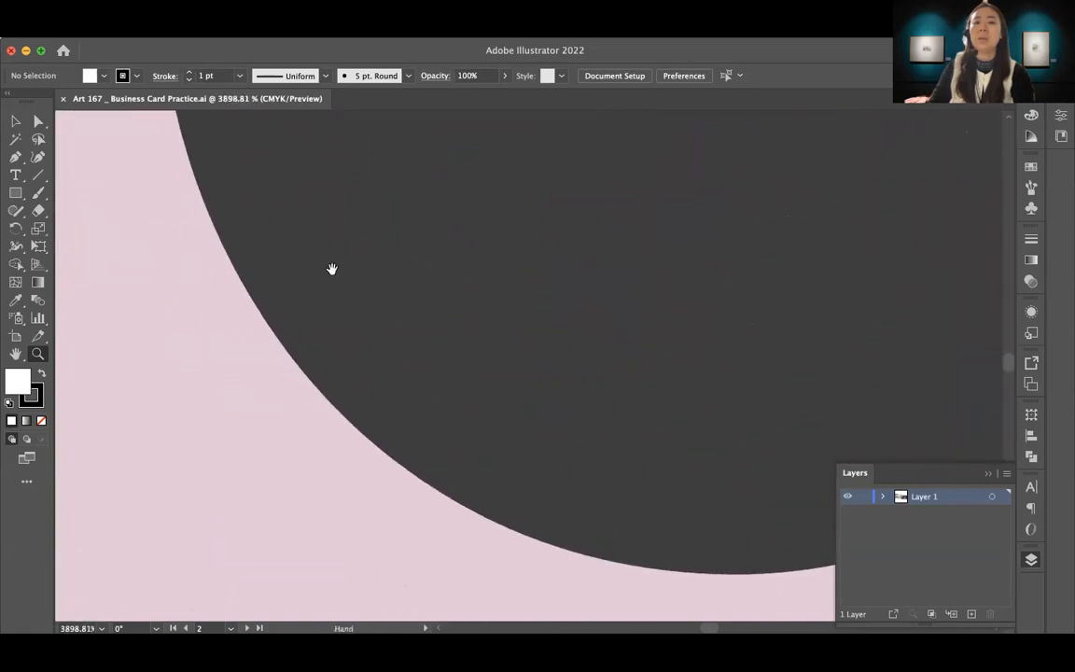
pyautogui.moveTo(334, 271); pyautogui.dragTo(362, 424)
pyautogui.moveTo(224, 227); pyautogui.dragTo(348, 378)
pyautogui.moveTo(247, 328); pyautogui.dragTo(499, 475)
pyautogui.moveTo(408, 419); pyautogui.dragTo(456, 447)
pyautogui.moveTo(371, 408); pyautogui.dragTo(346, 396)
# Back out from the letter edges to 400% and look over the "Graphic Designer." lettering on the pink card.
pyautogui.keyDown('alt'); pyautogui.click(408, 419); pyautogui.keyUp('alt')
pyautogui.keyDown('alt'); pyautogui.click(407, 419); pyautogui.keyUp('alt')
pyautogui.keyDown('alt'); pyautogui.click(408, 419); pyautogui.keyUp('alt')
pyautogui.keyDown('alt'); pyautogui.click(440, 416); pyautogui.keyUp('alt')
pyautogui.keyDown('alt'); pyautogui.click(440, 416); pyautogui.keyUp('alt')
pyautogui.keyDown('alt'); pyautogui.click(562, 449); pyautogui.keyUp('alt')
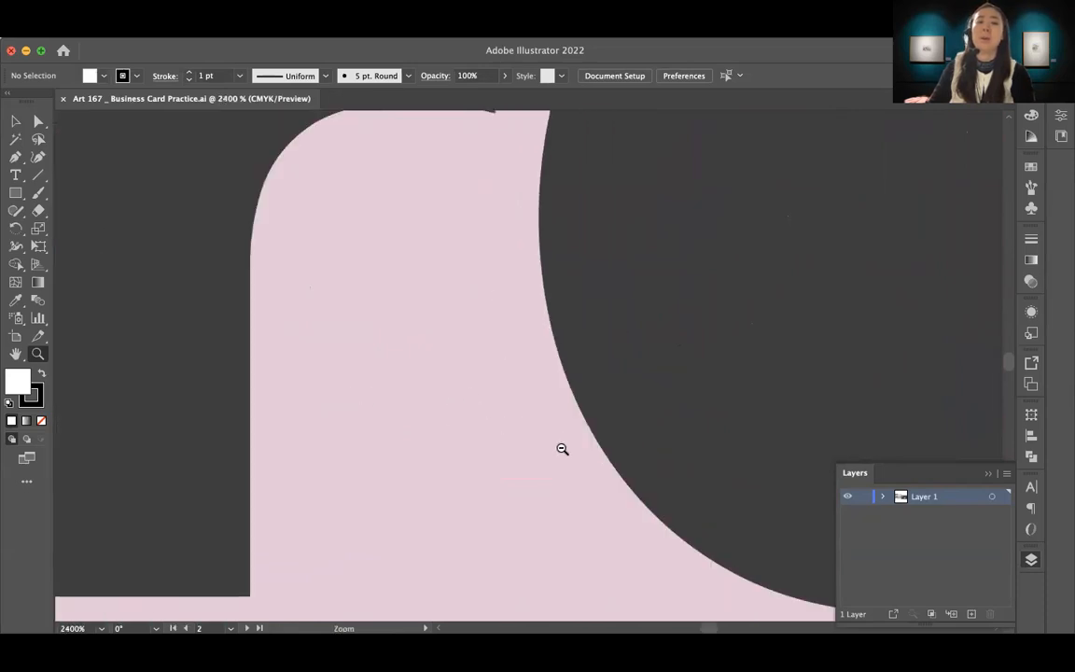
pyautogui.keyDown('alt'); pyautogui.click(540, 441); pyautogui.keyUp('alt')
pyautogui.keyDown('alt'); pyautogui.click(538, 438); pyautogui.keyUp('alt')
pyautogui.moveTo(520, 375); pyautogui.dragTo(391, 384)
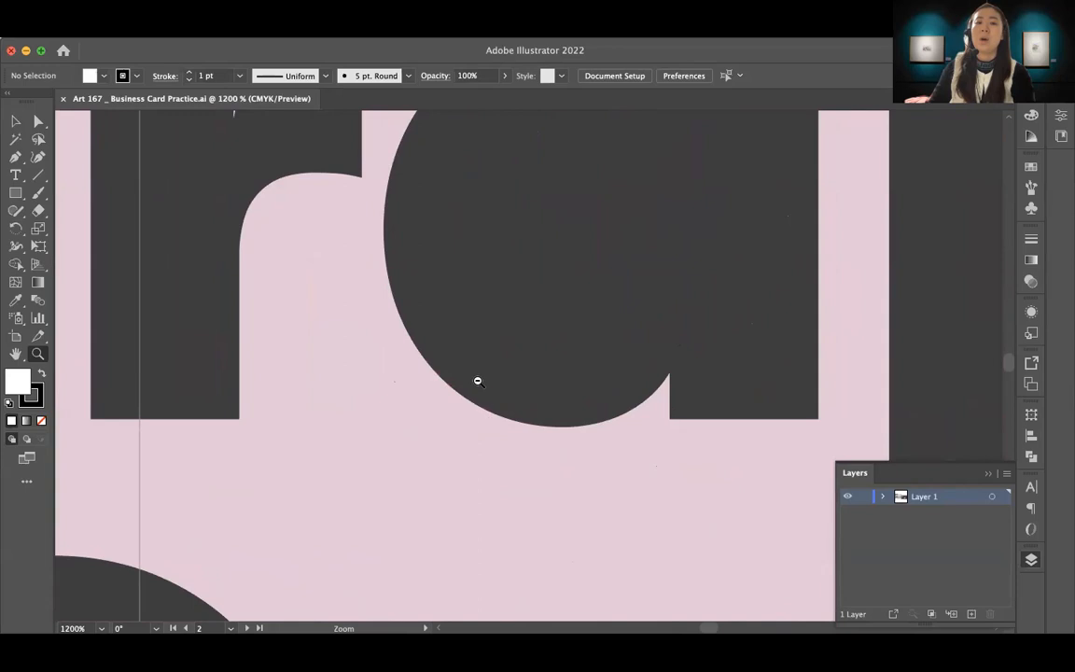
pyautogui.keyDown('alt'); pyautogui.click(472, 373); pyautogui.keyUp('alt')
pyautogui.keyDown('alt'); pyautogui.click(483, 387); pyautogui.keyUp('alt')
pyautogui.moveTo(492, 400); pyautogui.dragTo(317, 396)
pyautogui.keyDown('alt'); pyautogui.click(409, 381); pyautogui.keyUp('alt')
pyautogui.moveTo(496, 469); pyautogui.dragTo(349, 463)
pyautogui.moveTo(424, 411); pyautogui.dragTo(367, 428)
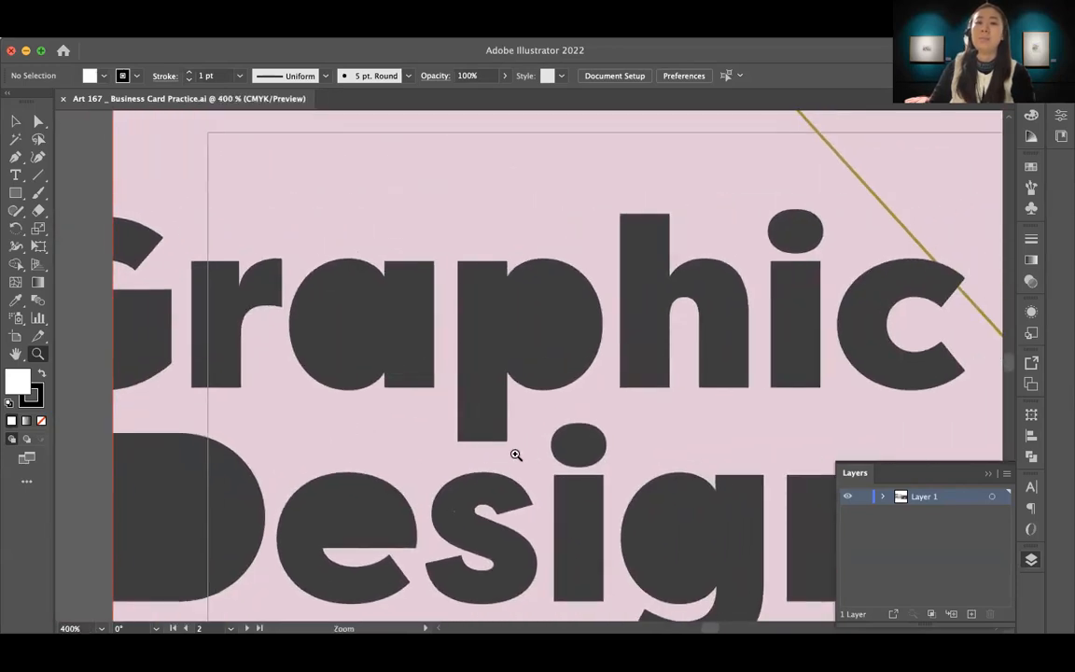
pyautogui.scroll(-1, 341, 399)
pyautogui.hscroll(1, 341, 399)
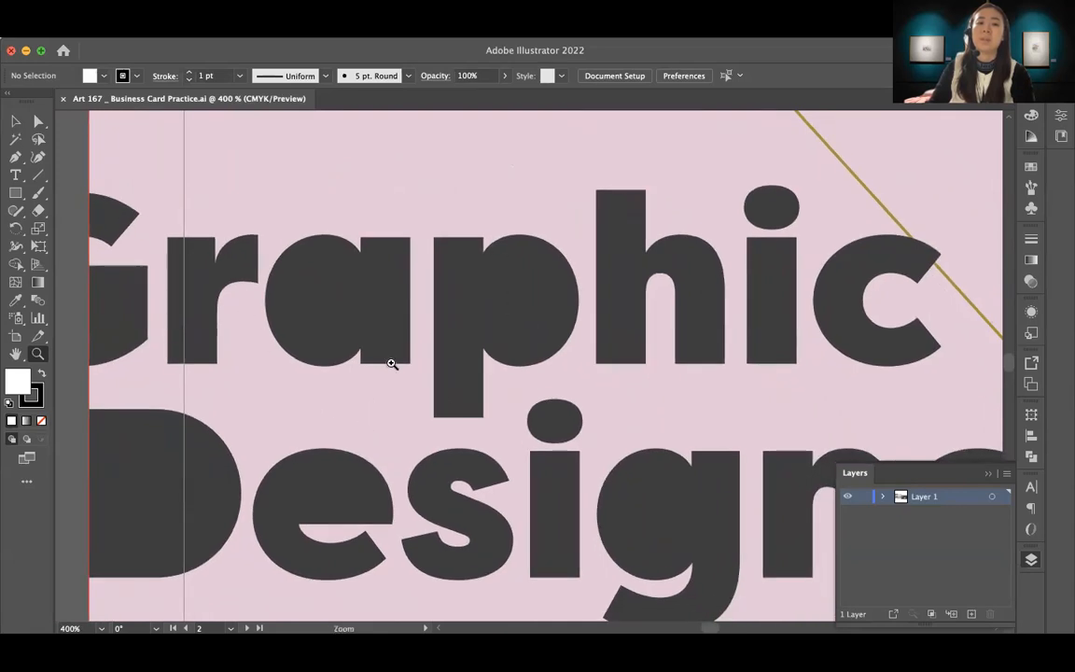
pyautogui.scroll(-1, 423, 383)
pyautogui.hscroll(1, 423, 383)
pyautogui.click(346, 333)
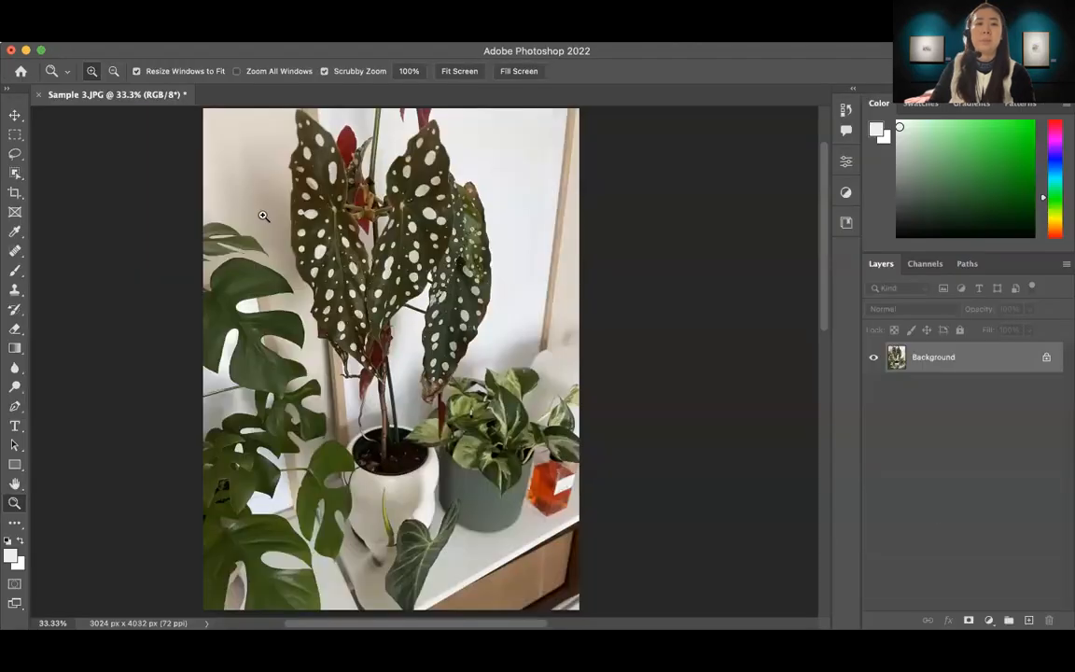
# Return to the Photoshop home screen and bring up the Downloads folder in a slightly narrower Finder window.
pyautogui.click(21, 71)
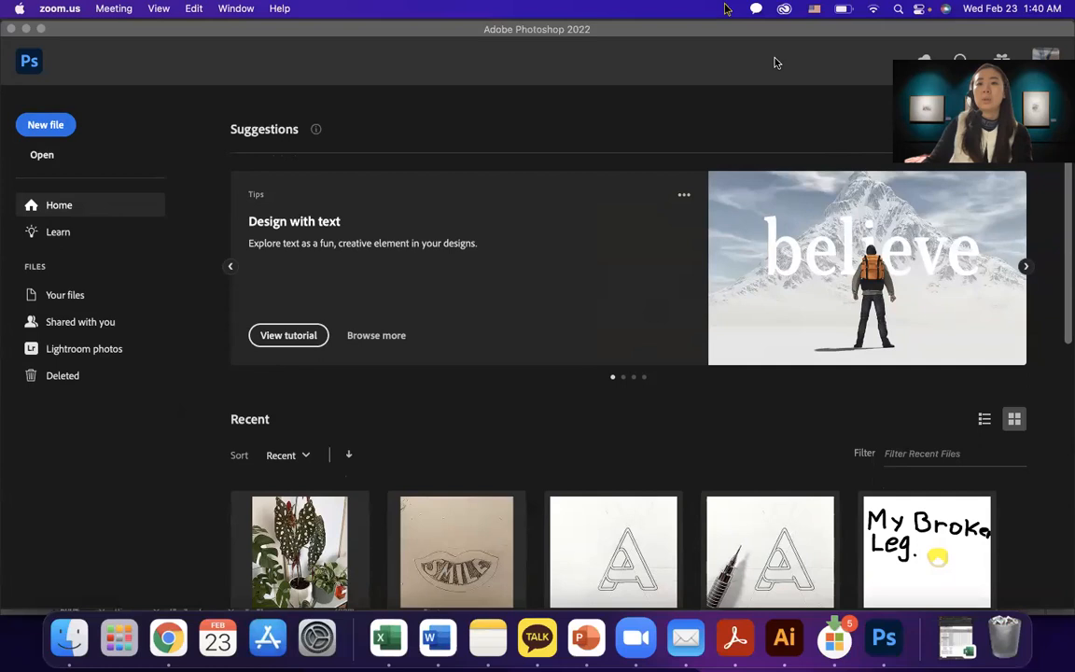
pyautogui.click(64, 651)
pyautogui.moveTo(273, 98); pyautogui.dragTo(226, 83)
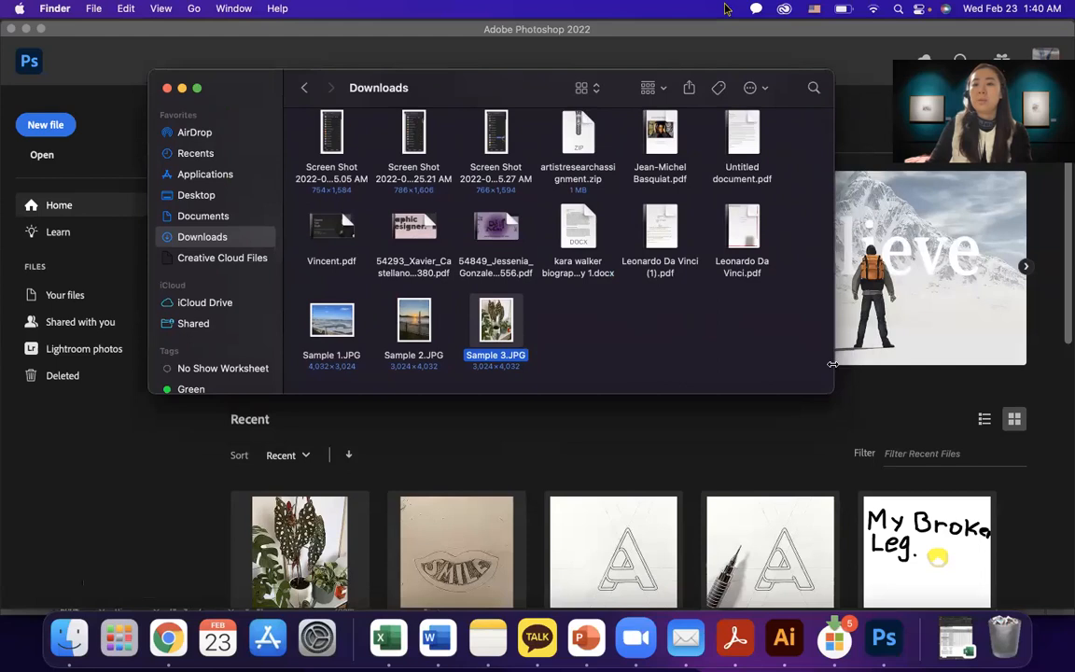
pyautogui.moveTo(832, 364); pyautogui.dragTo(801, 369)
pyautogui.click(594, 343)
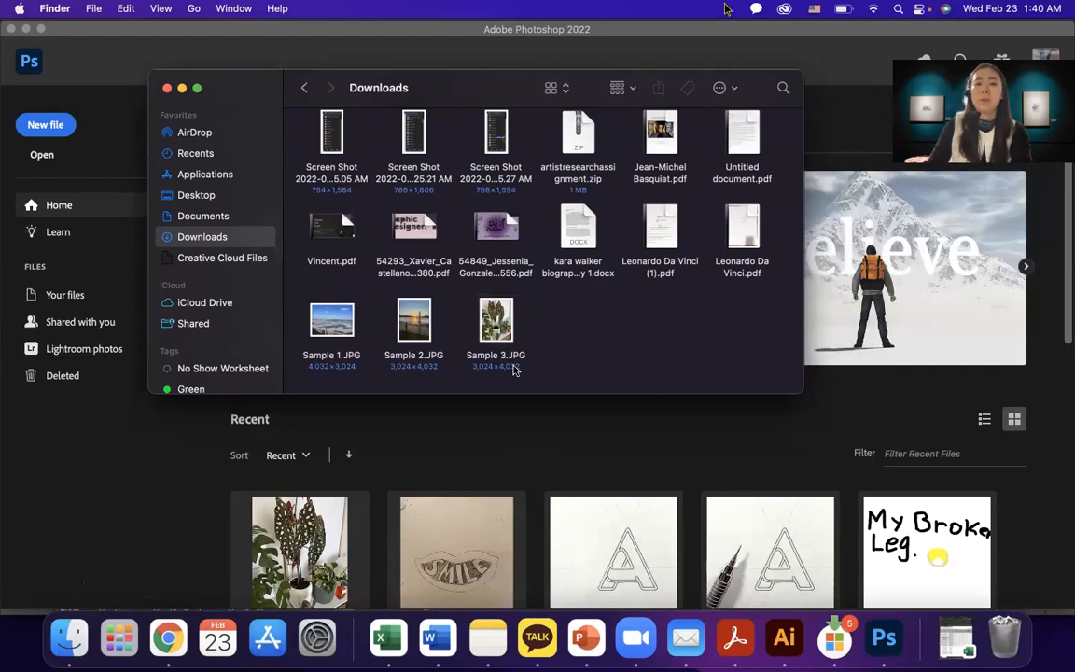
# Open Sample 1.JPG in Photoshop directly from the Finder window, then close the image again.
pyautogui.click(489, 325)
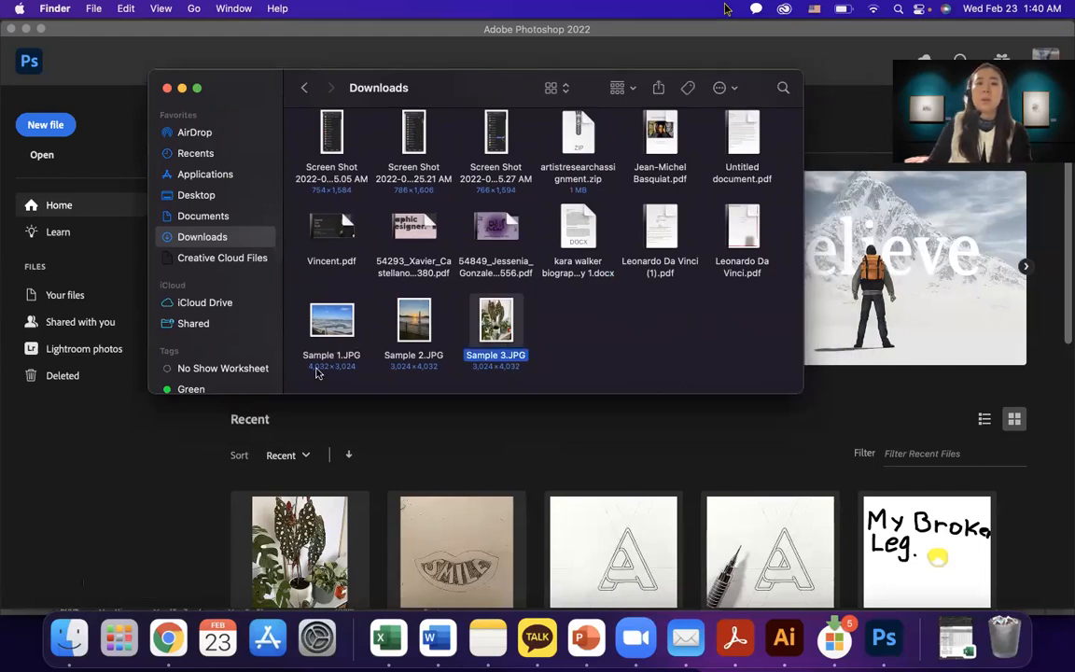
pyautogui.click(324, 334)
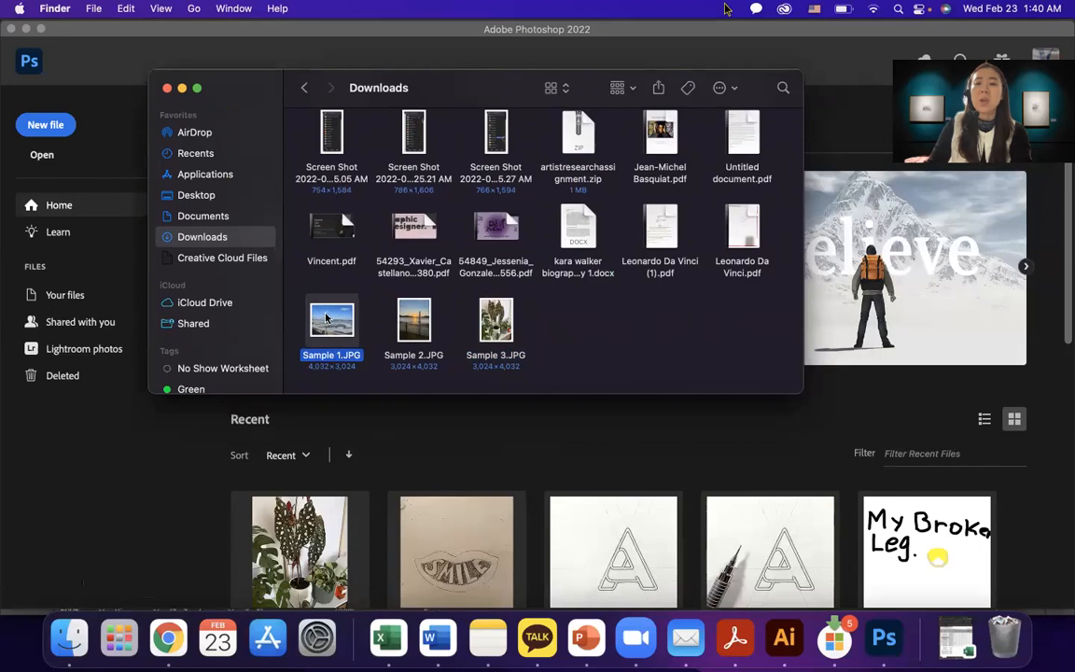
pyautogui.moveTo(318, 320); pyautogui.dragTo(886, 643)
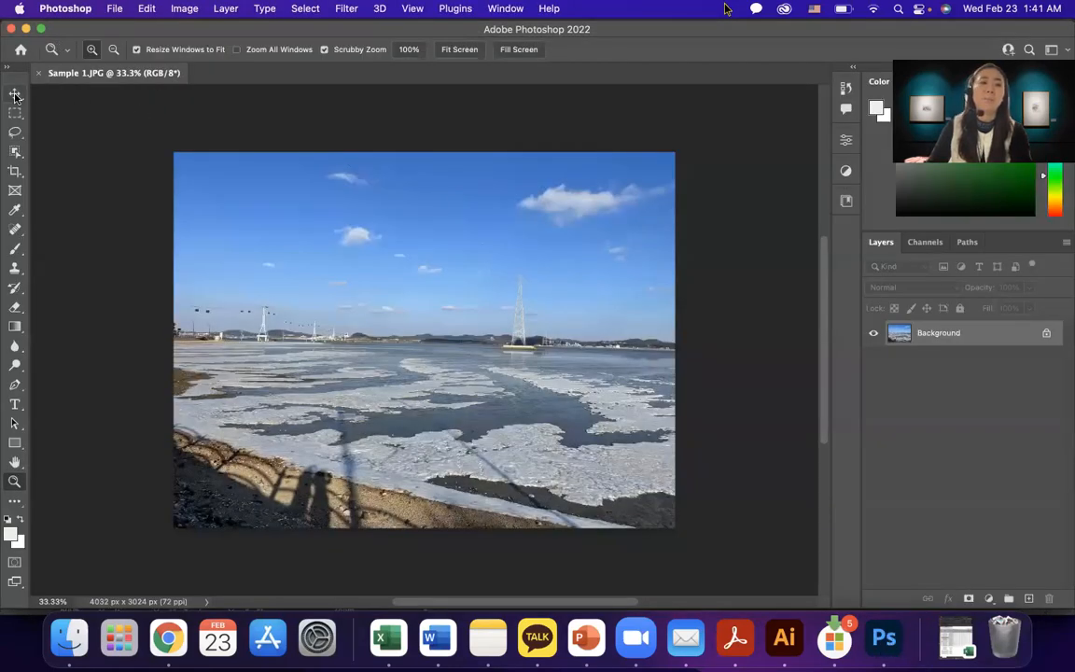
pyautogui.click(39, 73)
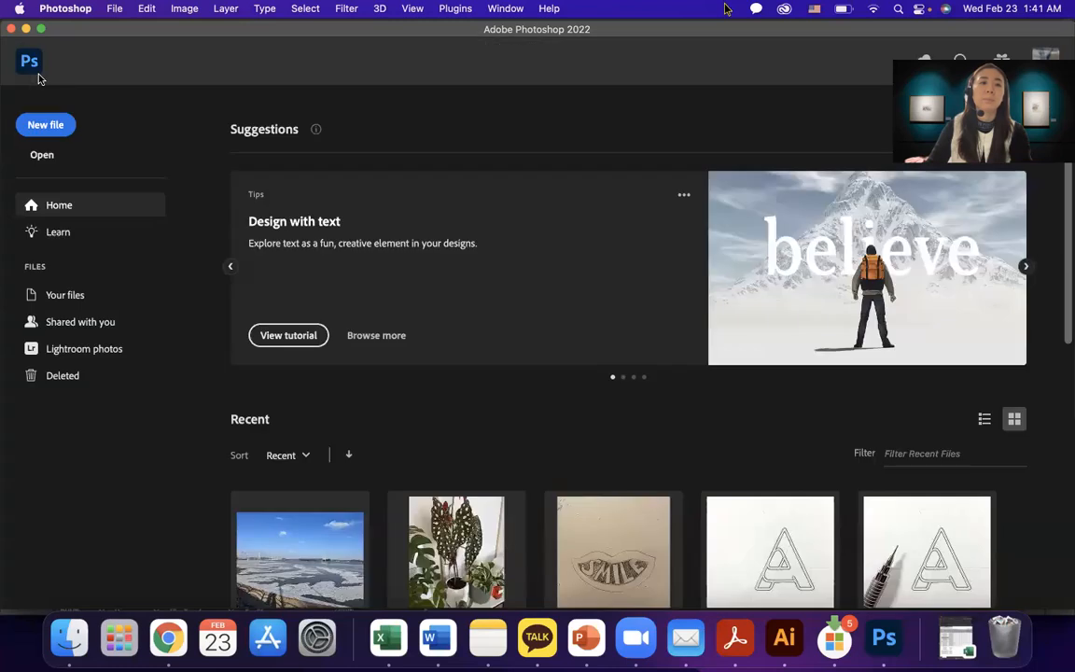
# Open Sample 1.JPG from the Downloads folder through Photoshop's own Open dialog.
pyautogui.click(115, 9)
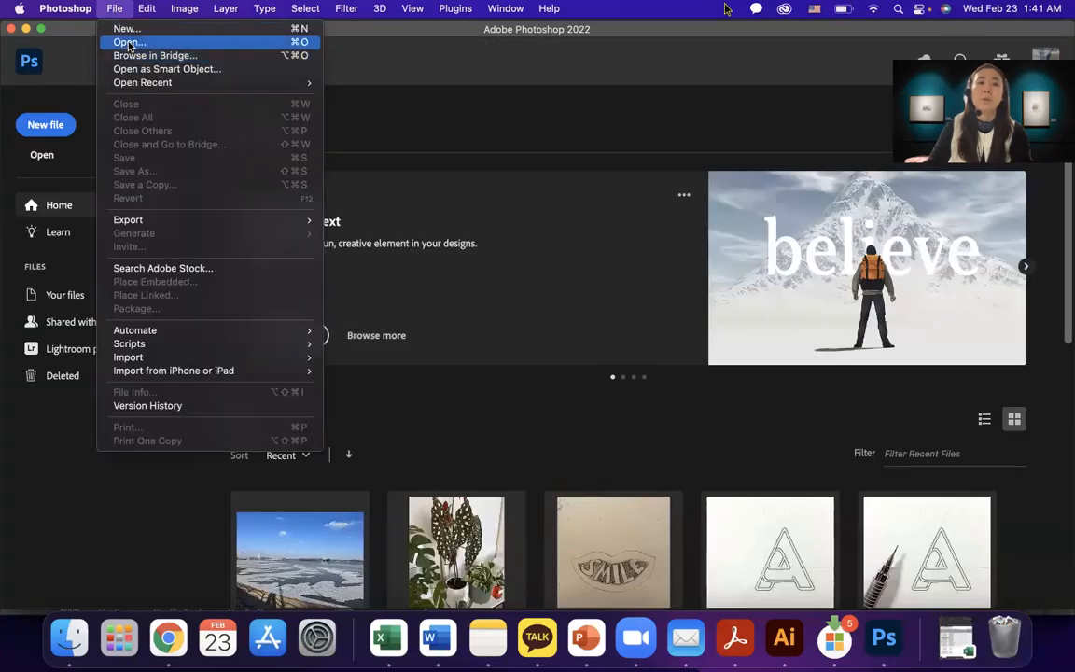
pyautogui.click(127, 44)
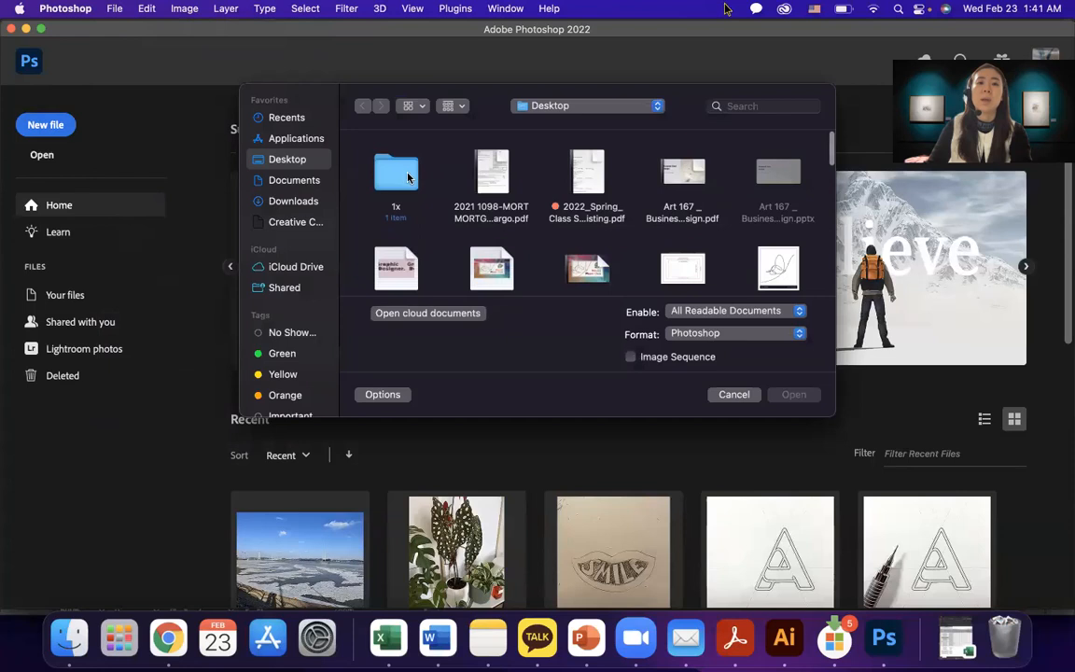
pyautogui.click(295, 201)
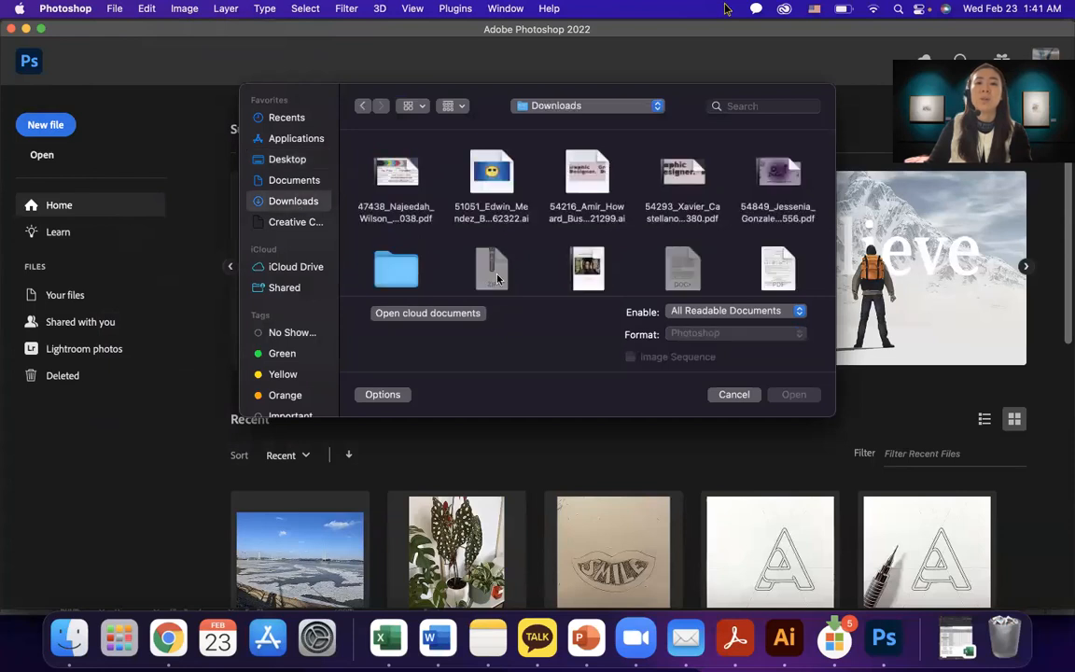
pyautogui.scroll(-5, 511, 252)
pyautogui.scroll(-2, 512, 252)
pyautogui.scroll(3, 508, 250)
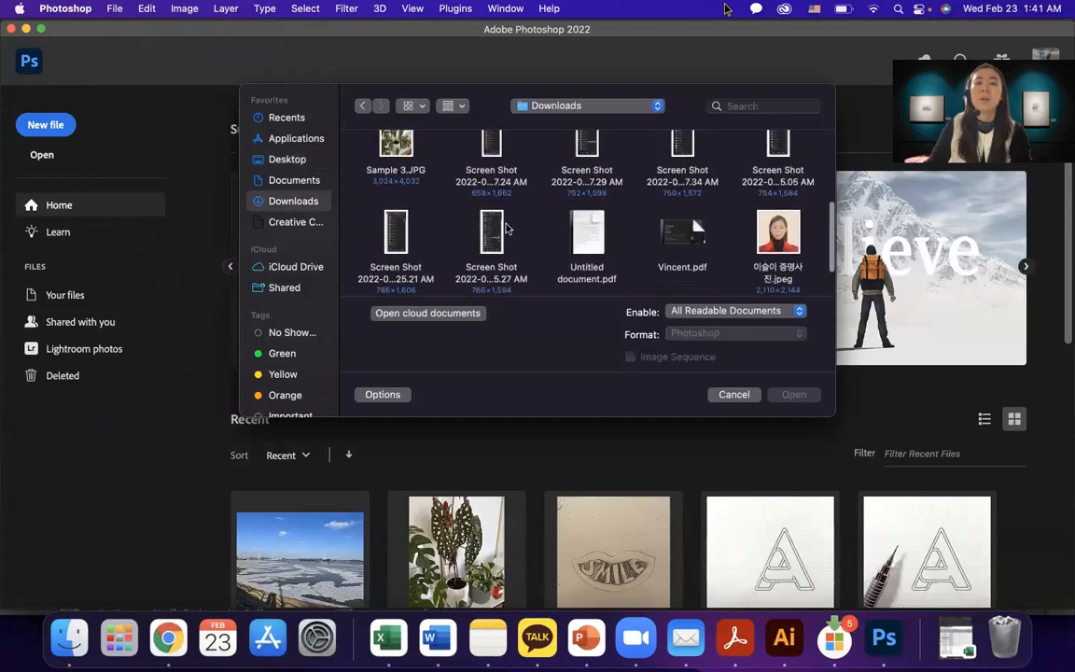
pyautogui.scroll(2, 506, 227)
pyautogui.click(682, 157)
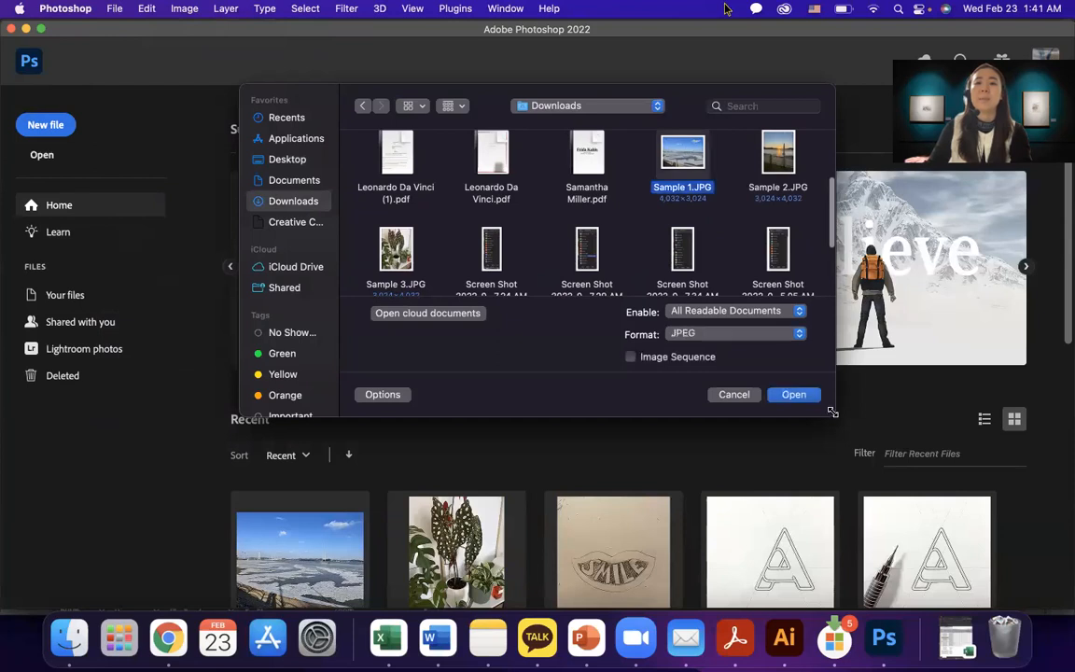
pyautogui.click(794, 395)
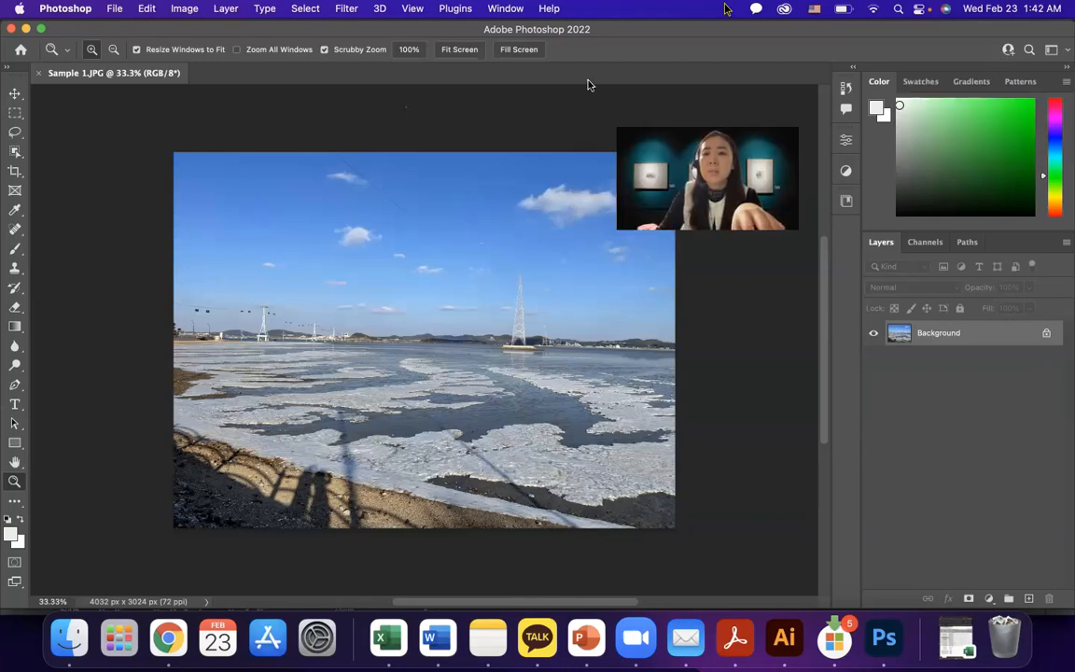
# Set the workspace to Essentials (Default).
pyautogui.click(506, 9)
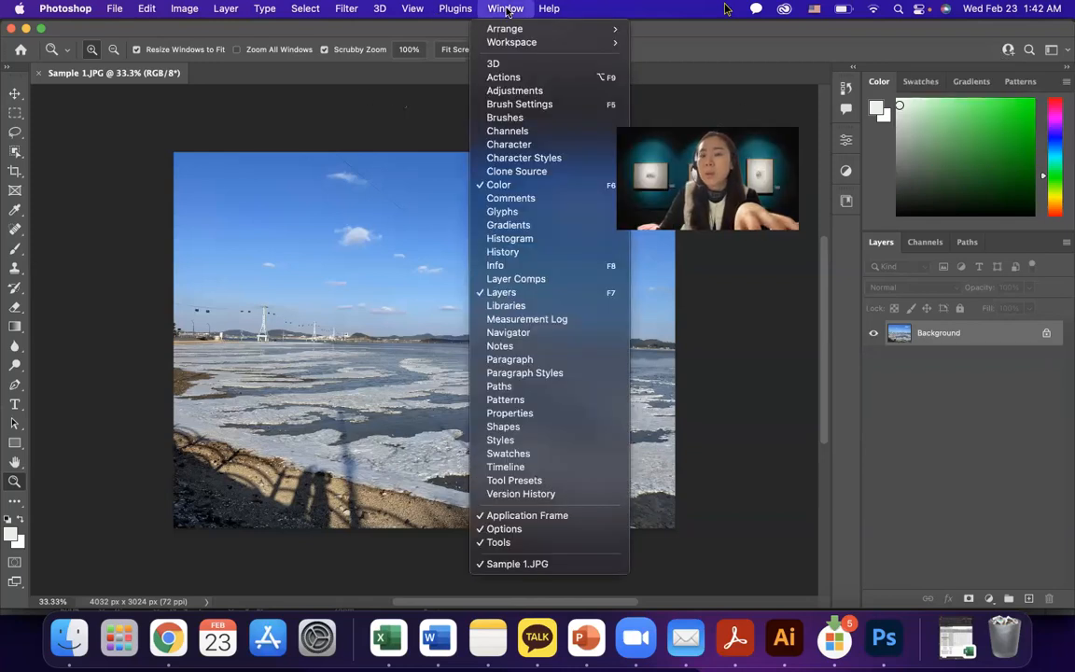
pyautogui.moveTo(511, 44)
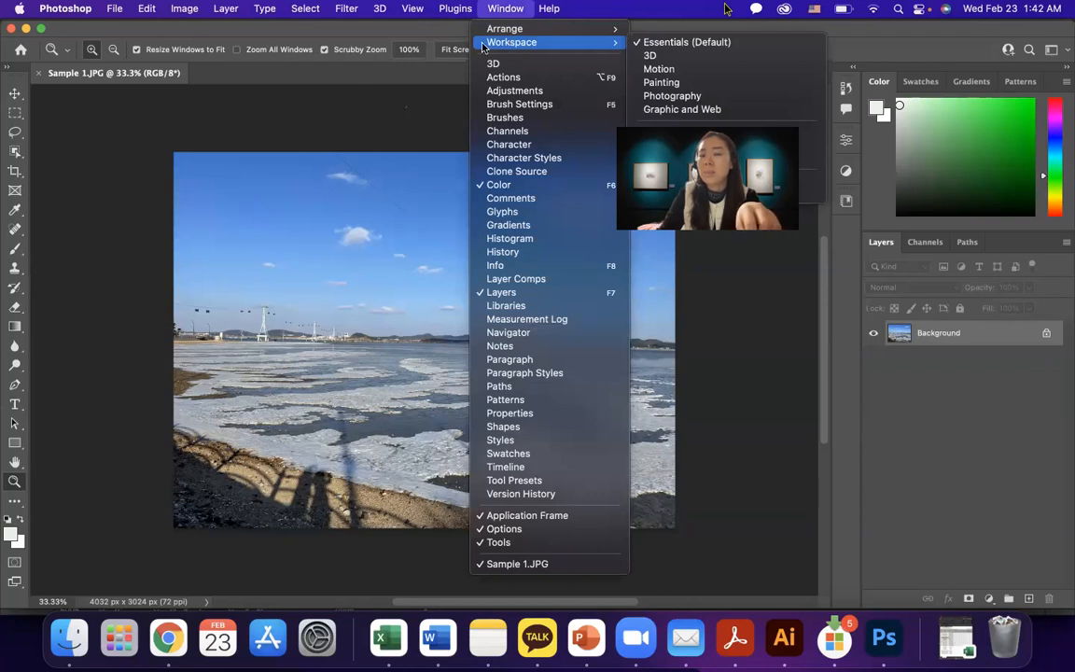
pyautogui.click(694, 44)
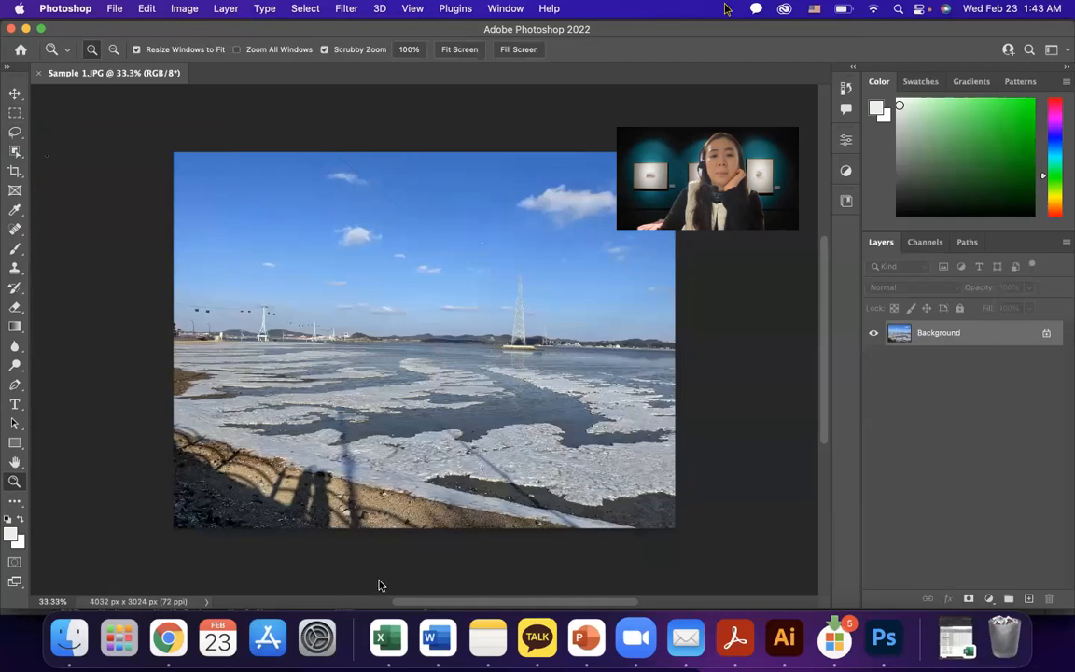
# Activate the Rectangle tool and look over the other shape tools grouped with it.
pyautogui.hscroll(-1, 379, 585)
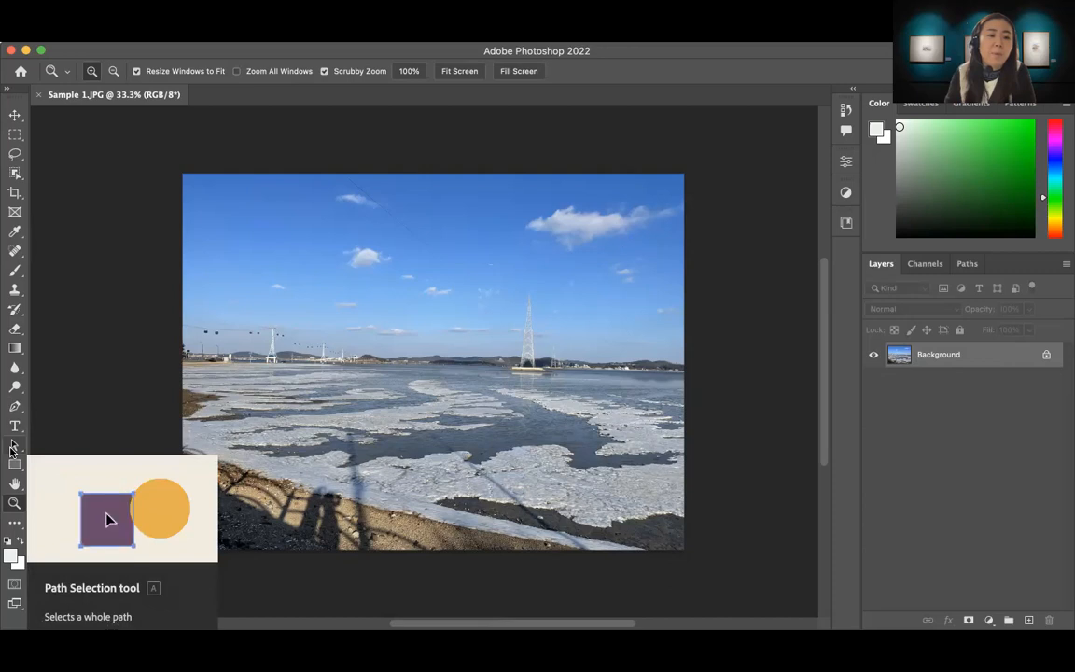
pyautogui.click(12, 470)
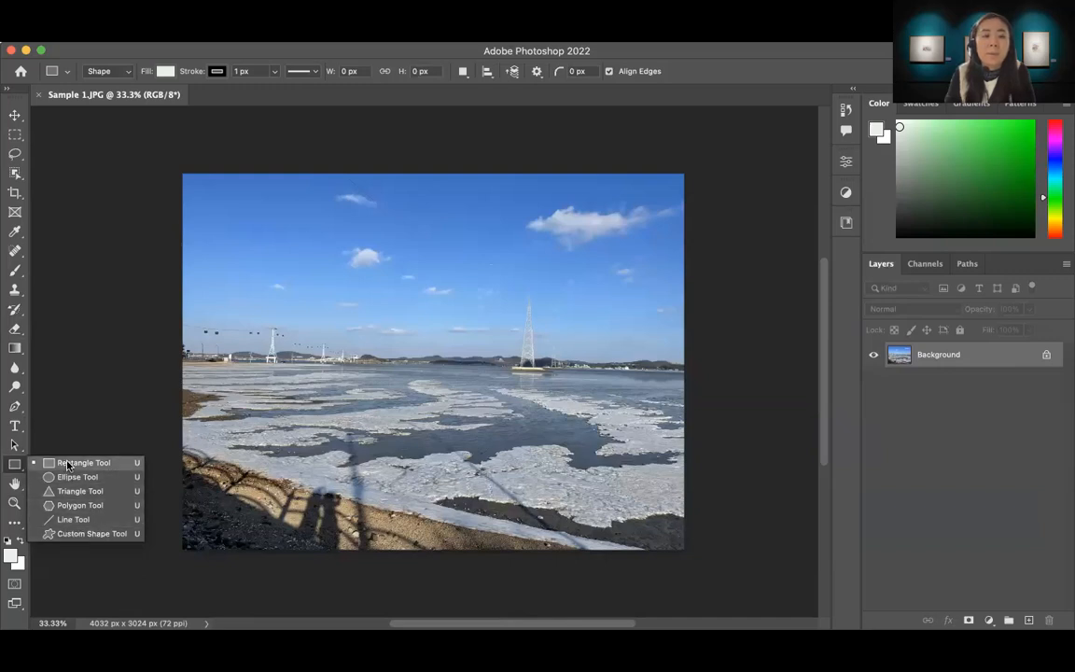
pyautogui.click(11, 467)
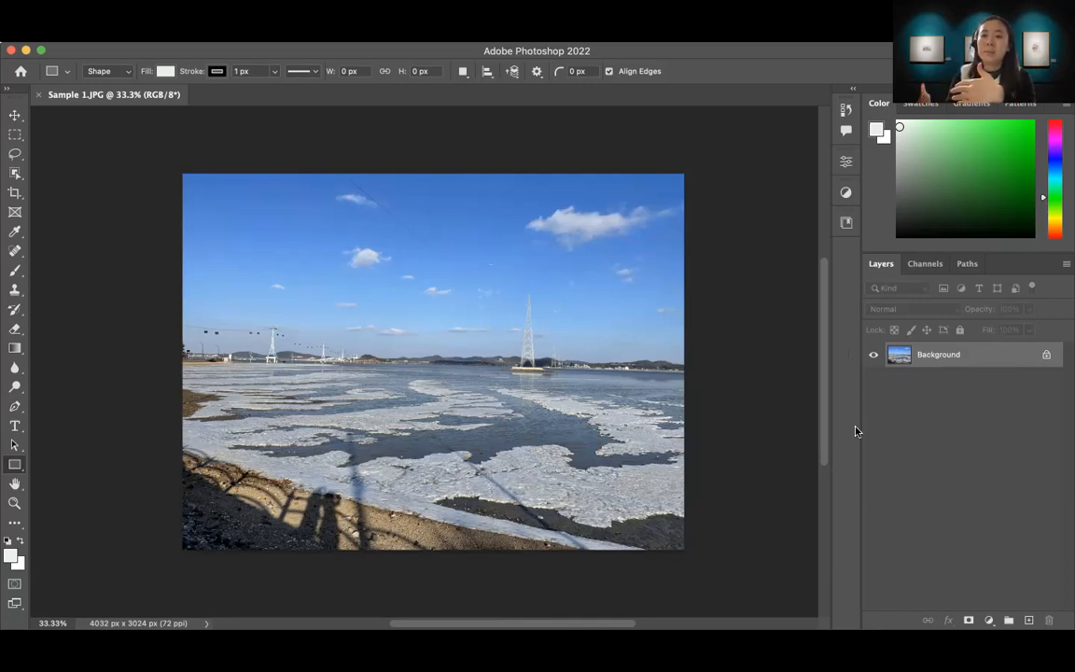
# Look through the Swatches, Gradients and Patterns panels in turn.
pyautogui.click(922, 104)
pyautogui.click(976, 105)
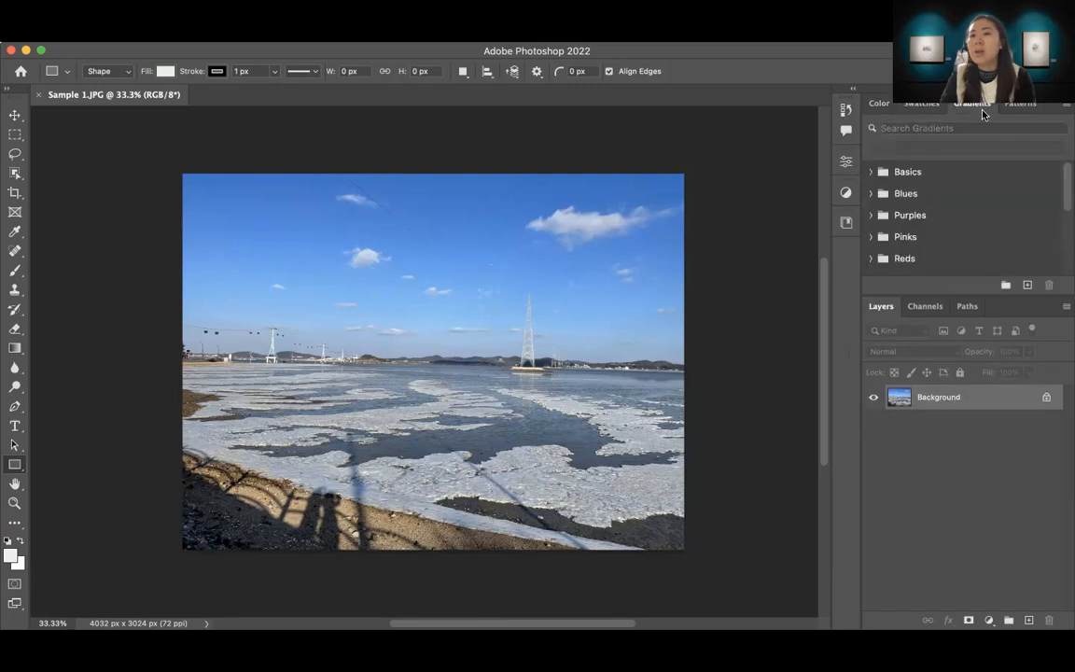
pyautogui.click(1021, 105)
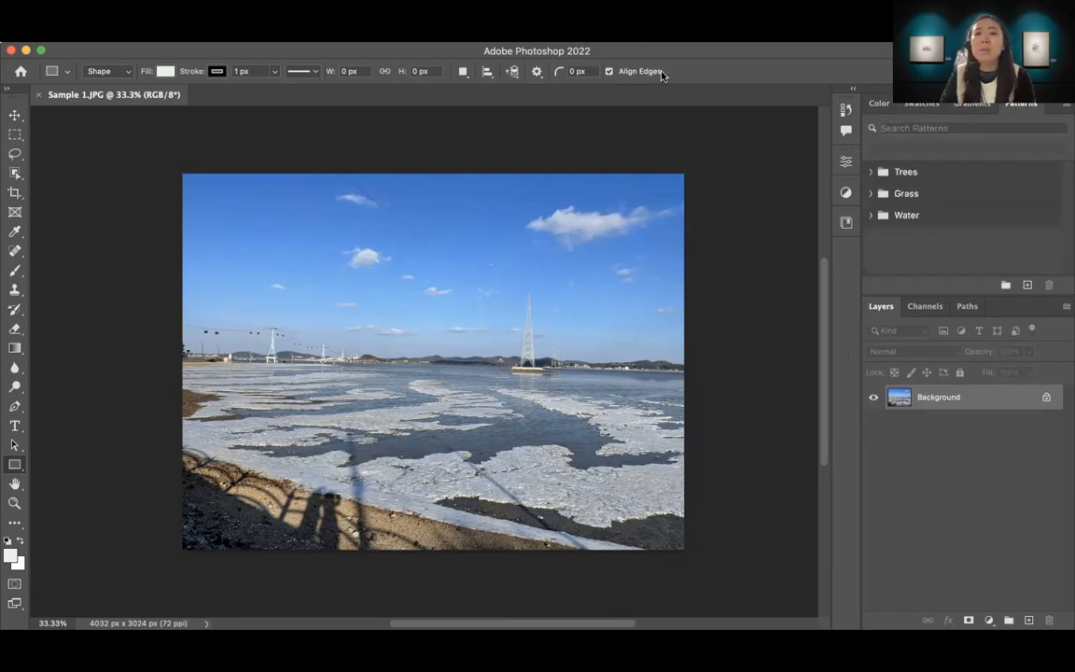
# View the History panel stretched to nearly full window height, then collapse it and bring the Color panel back to the front.
pyautogui.click(846, 110)
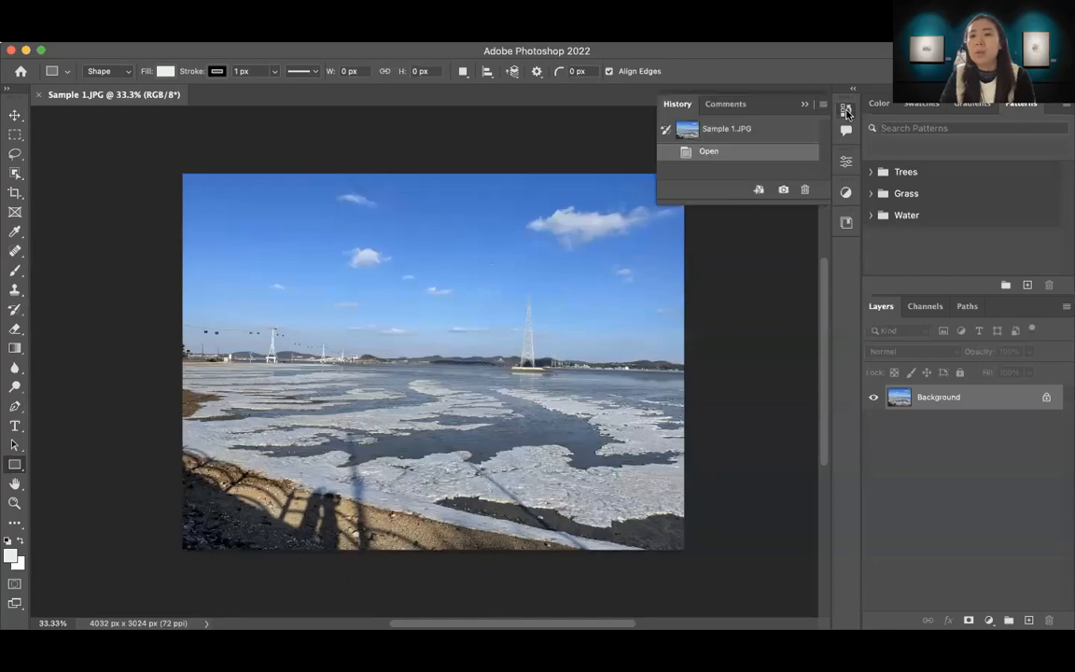
pyautogui.moveTo(746, 203); pyautogui.dragTo(716, 588)
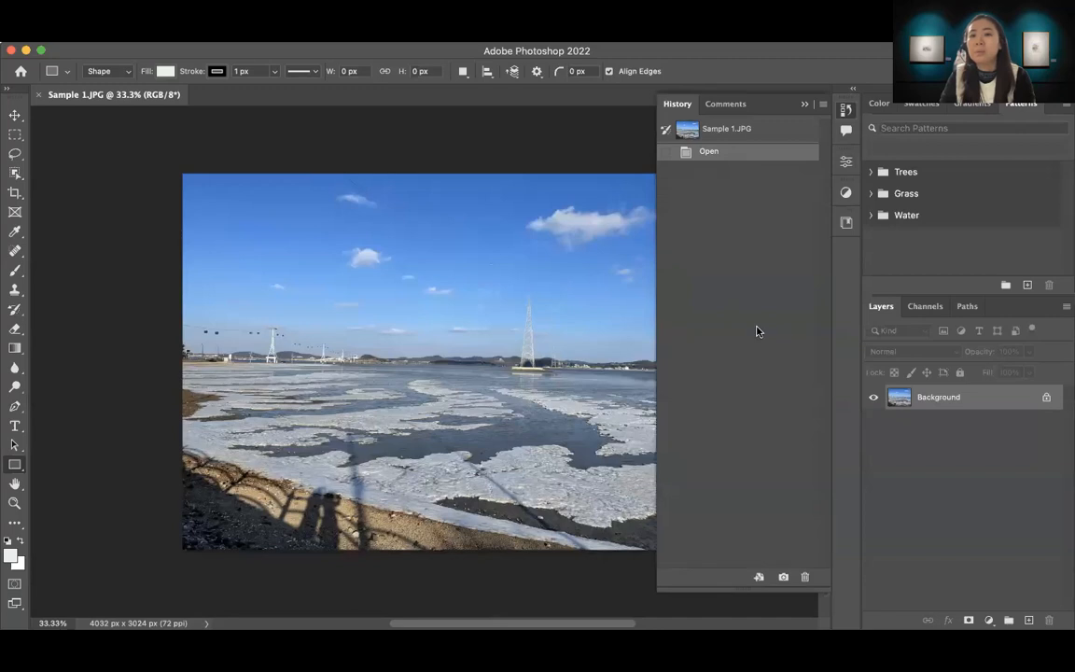
pyautogui.click(846, 109)
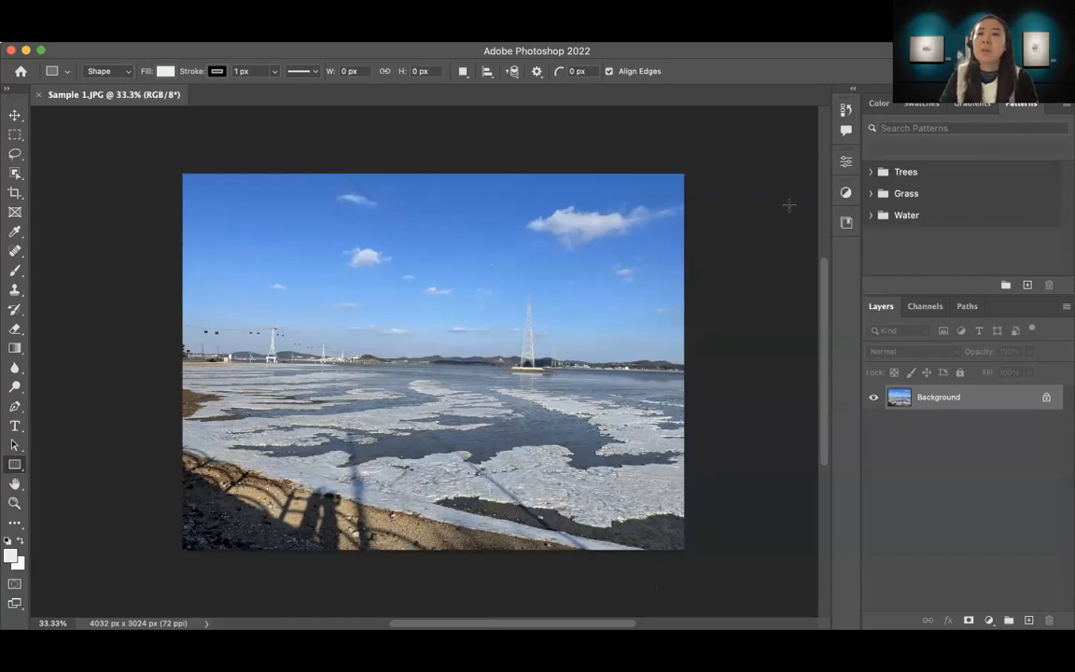
pyautogui.click(879, 102)
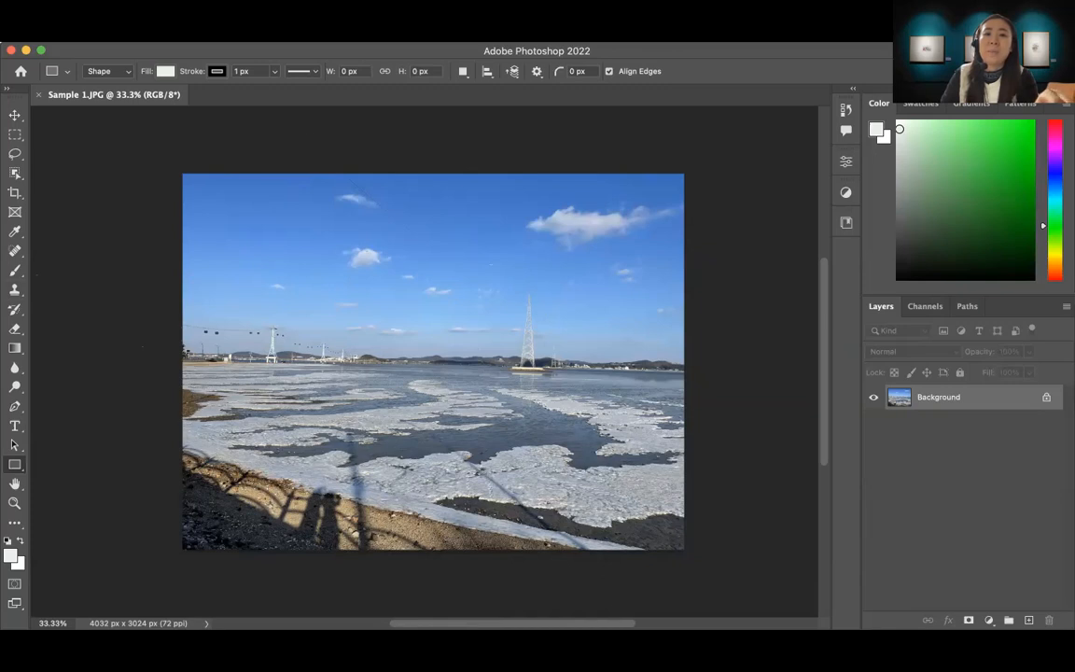
pyautogui.click(493, 35)
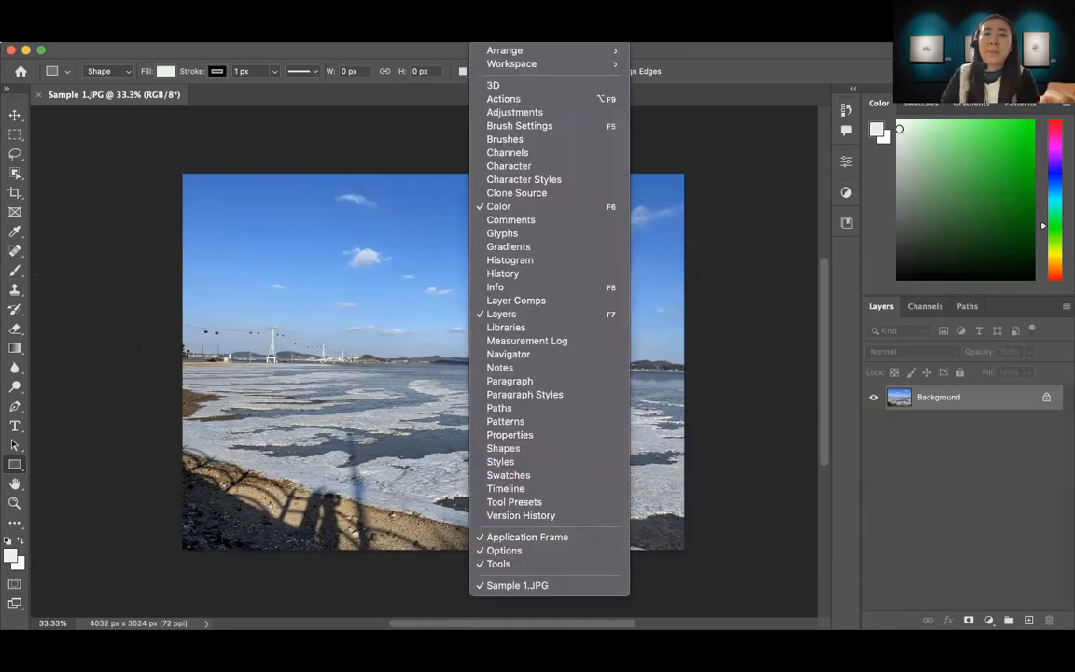
pyautogui.moveTo(399, 35)
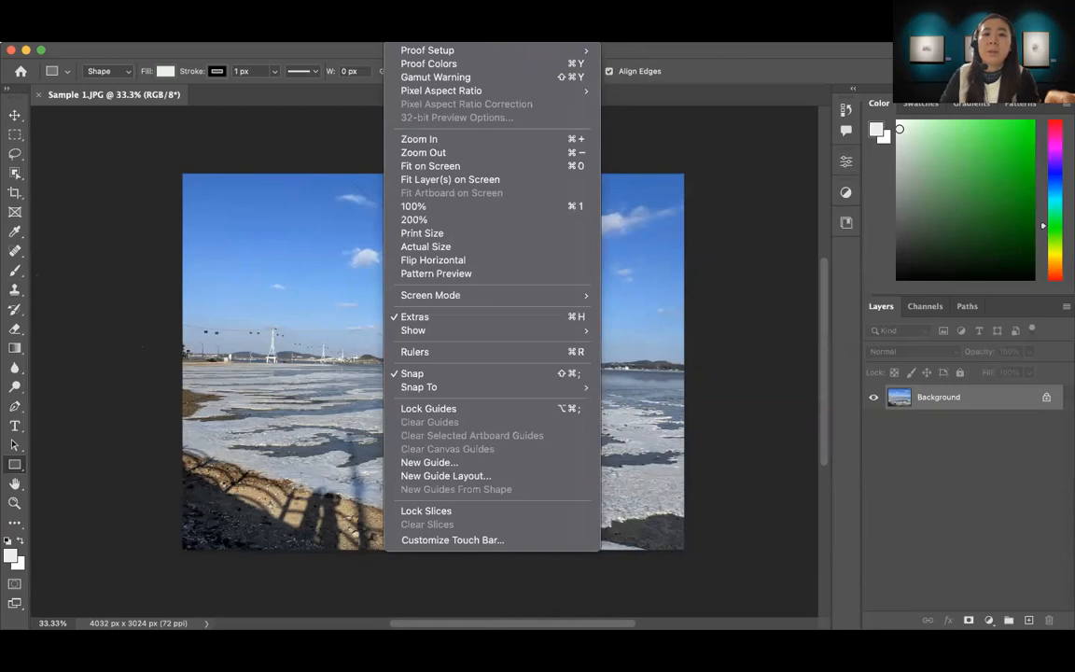
pyautogui.click(286, 140)
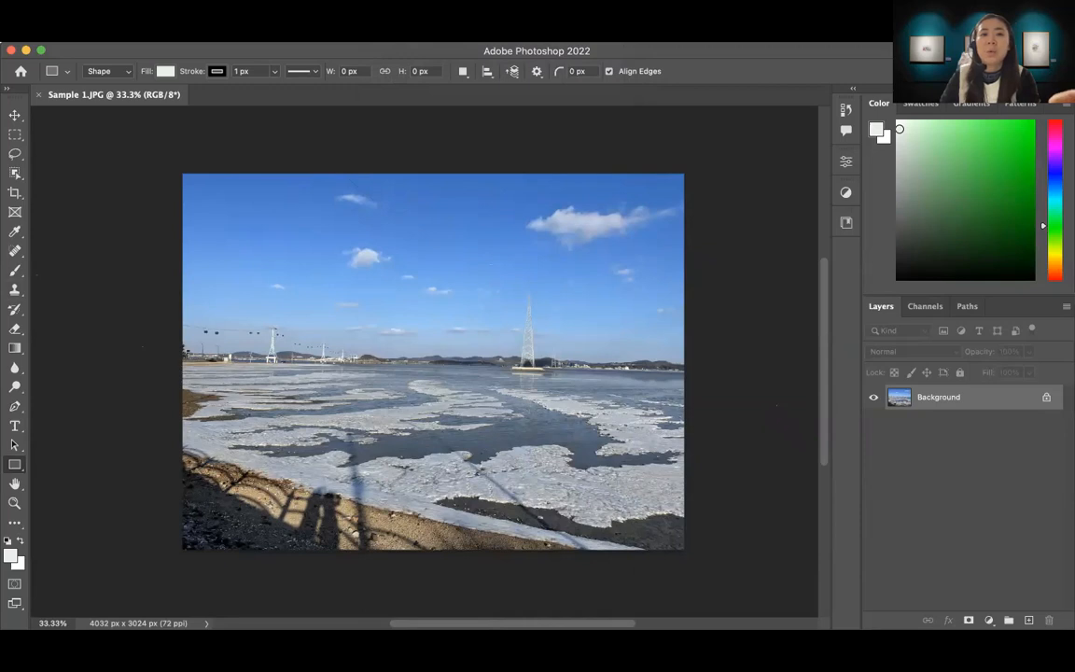
# Open Sample 1.JPG in the Camera Raw Filter and shift its window so the full set of edit controls is unobstructed.
pyautogui.click(341, 34)
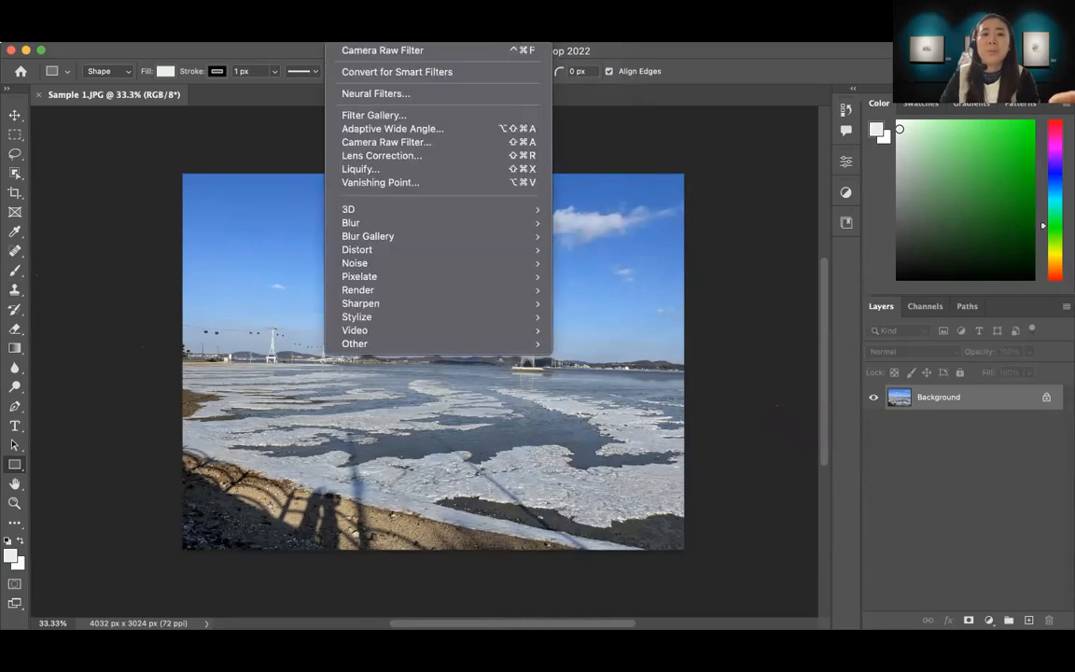
pyautogui.click(398, 142)
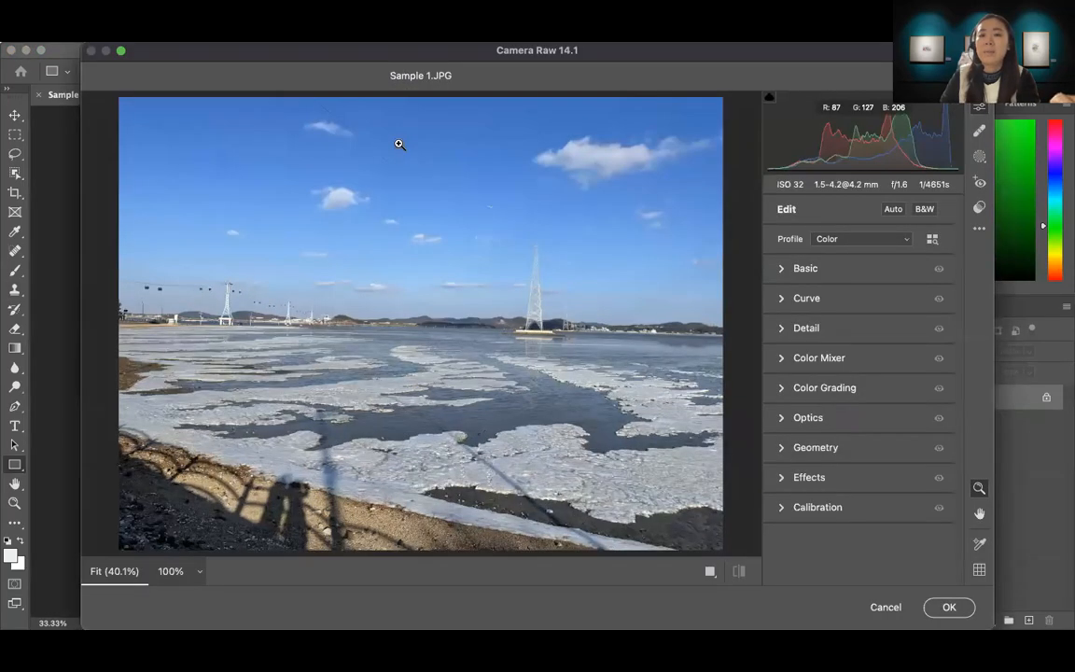
pyautogui.moveTo(886, 56); pyautogui.dragTo(813, 56)
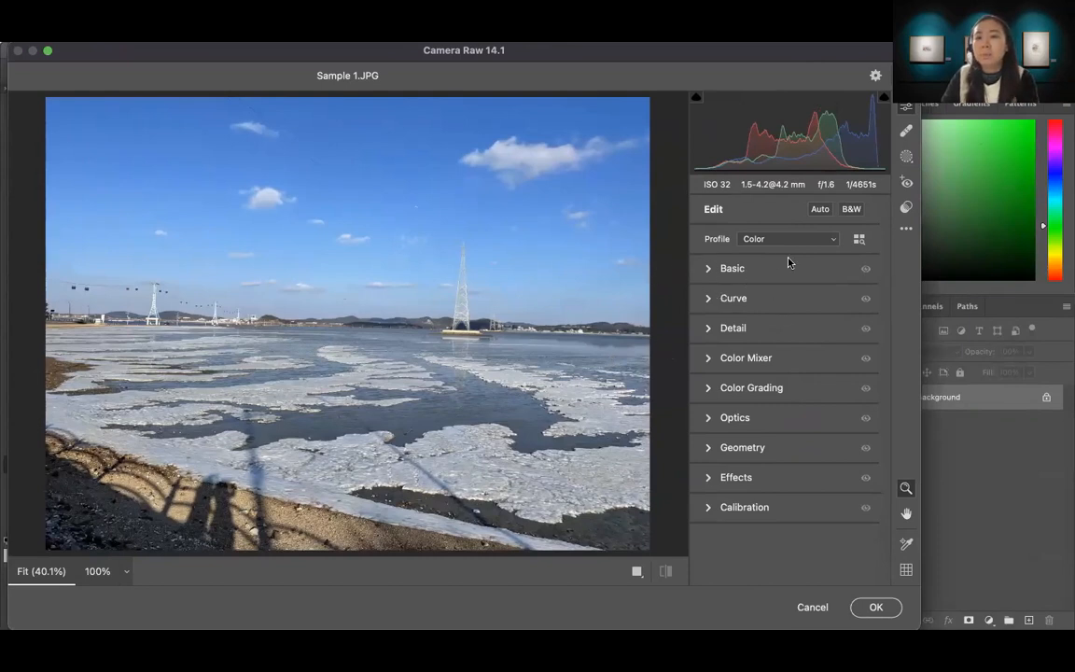
# In the Basic adjustments, set Temperature to -10, Tint to +10 and Exposure to -0.30.
pyautogui.click(707, 270)
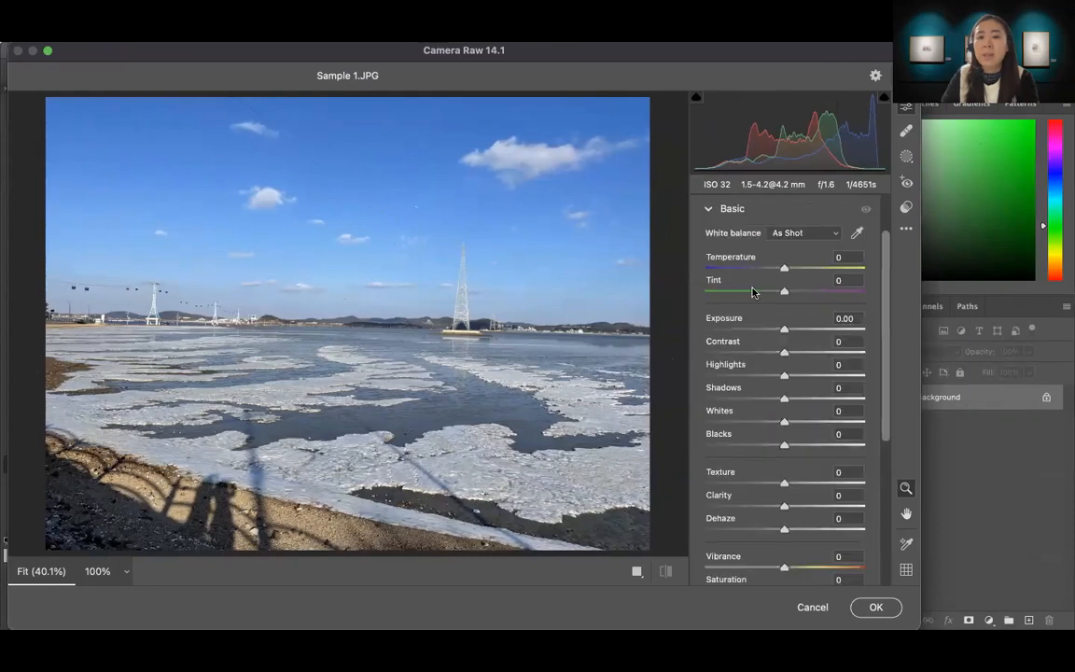
pyautogui.moveTo(782, 270)
pyautogui.mouseDown()
pyautogui.moveTo(792, 293)
pyautogui.moveTo(803, 293)
pyautogui.moveTo(790, 292)
pyautogui.mouseUp()
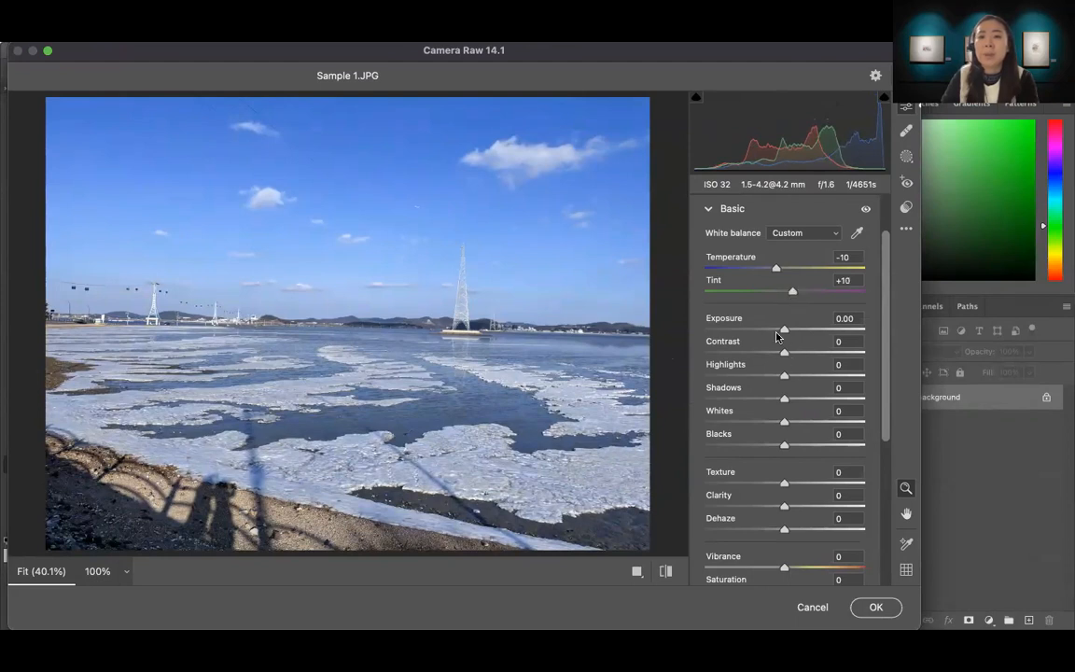
pyautogui.moveTo(785, 332); pyautogui.dragTo(781, 334)
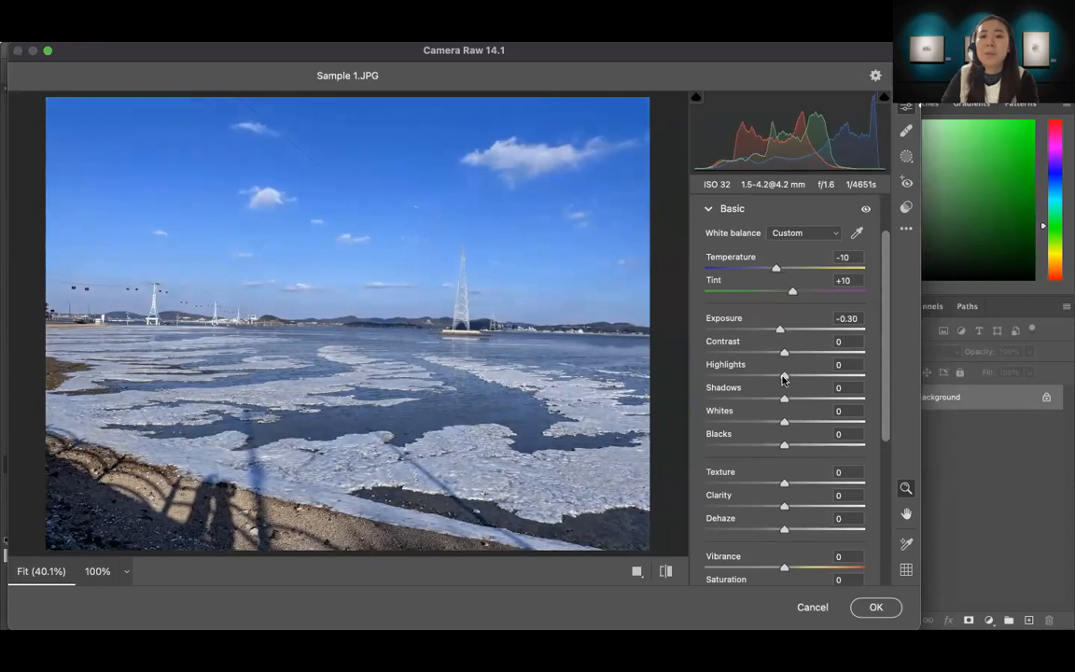
# Set Contrast to +38, Highlights to 0, Shadows to -15, Whites to +34 and Blacks to +27.
pyautogui.moveTo(784, 355); pyautogui.dragTo(808, 356)
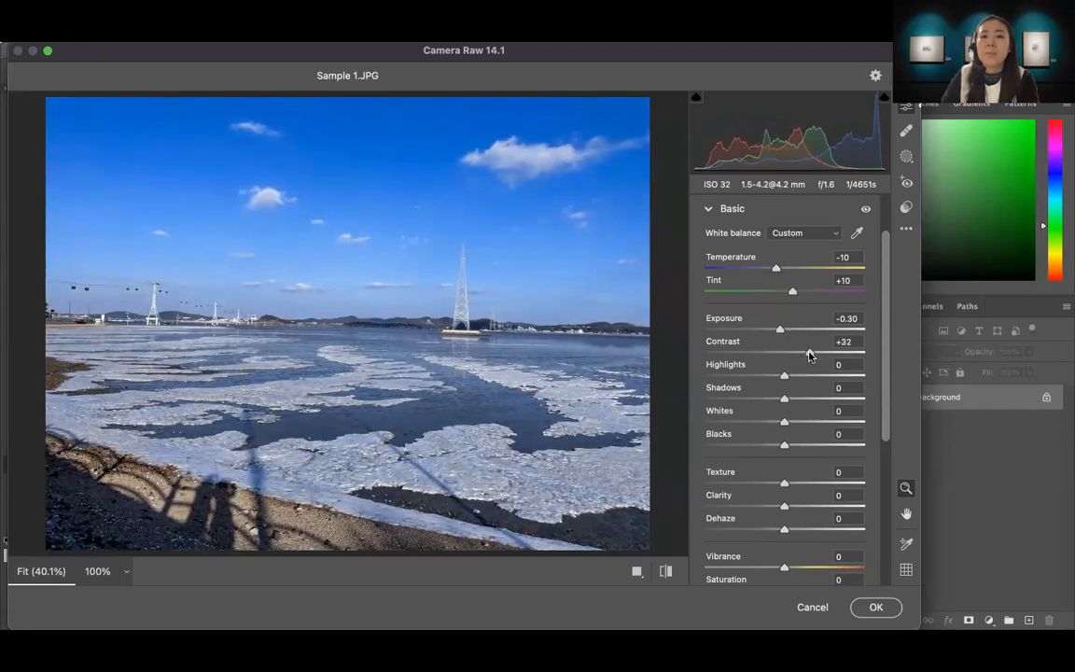
pyautogui.moveTo(809, 355); pyautogui.dragTo(786, 381)
pyautogui.moveTo(848, 366); pyautogui.dragTo(801, 367)
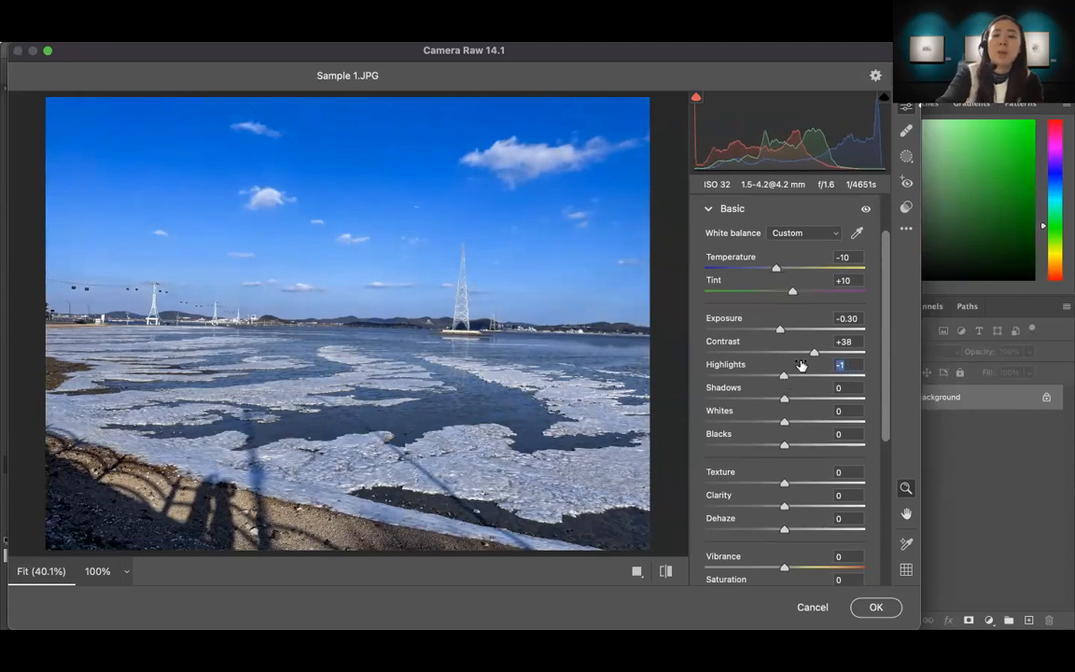
pyautogui.write('0')
pyautogui.press('Return')
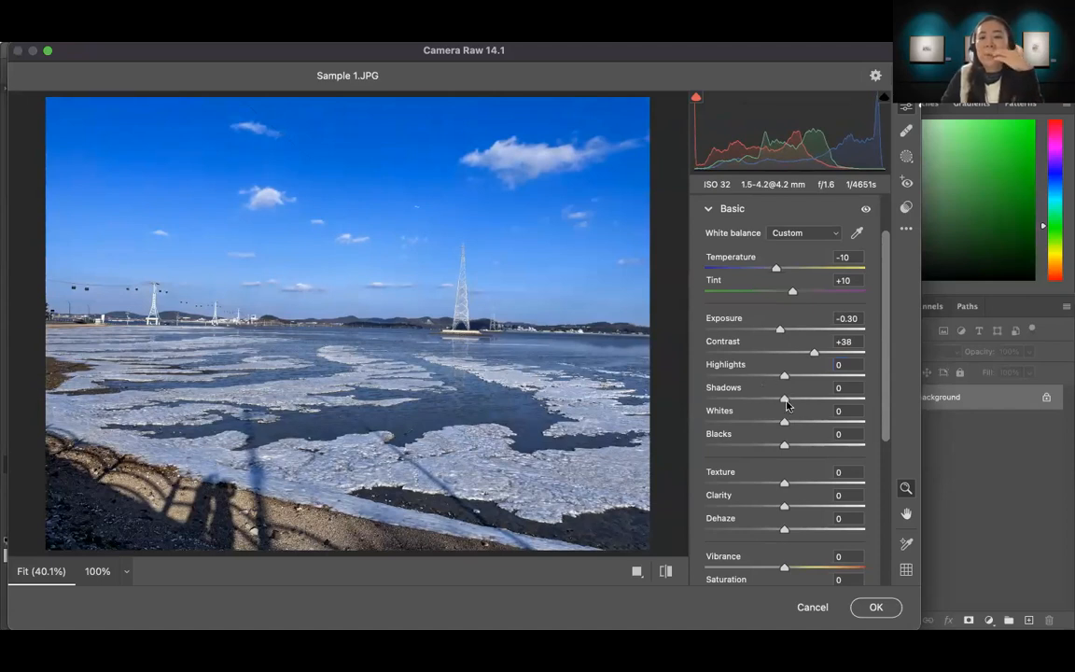
pyautogui.moveTo(784, 402); pyautogui.dragTo(802, 449)
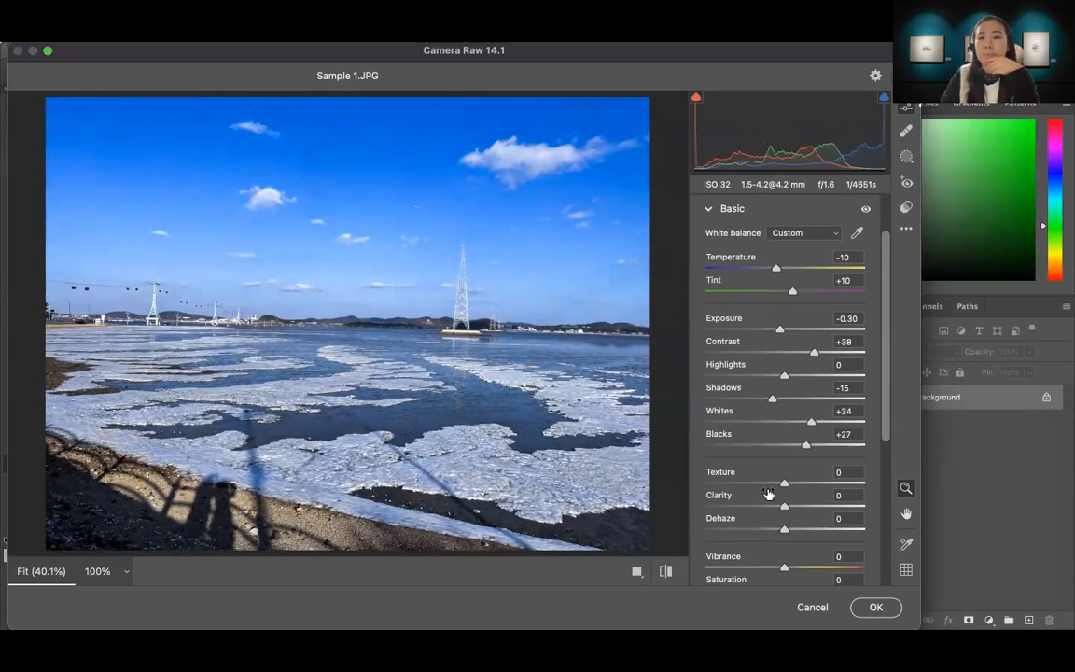
# Set Clarity to +19 and raise Vibrance slightly, then return to the first Basic adjustments.
pyautogui.scroll(-4, 767, 492)
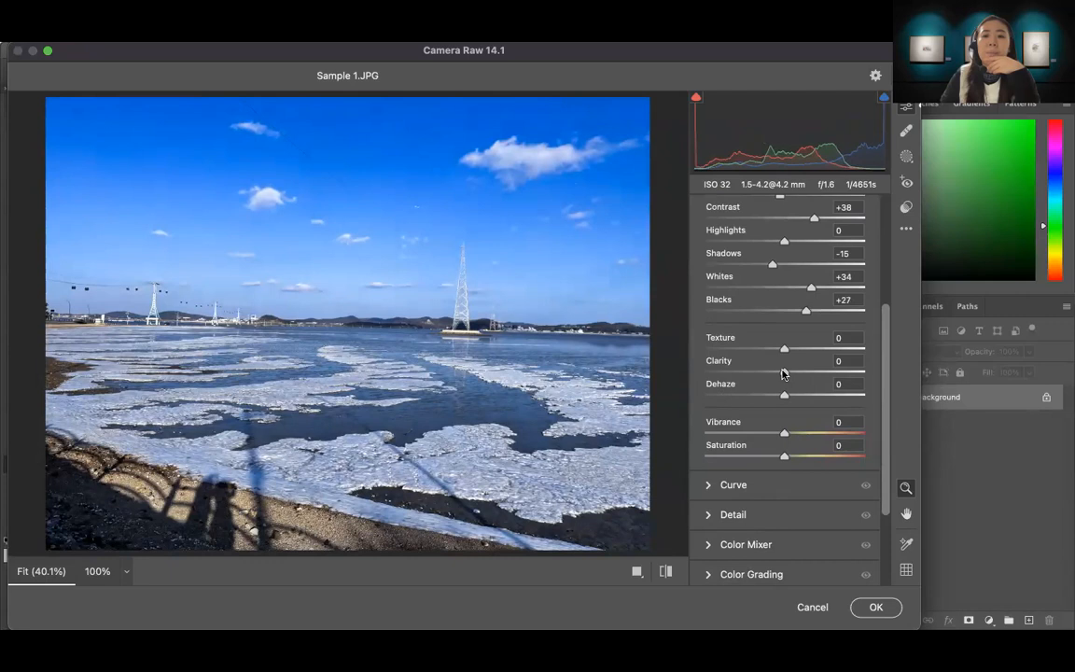
pyautogui.moveTo(783, 374); pyautogui.dragTo(798, 375)
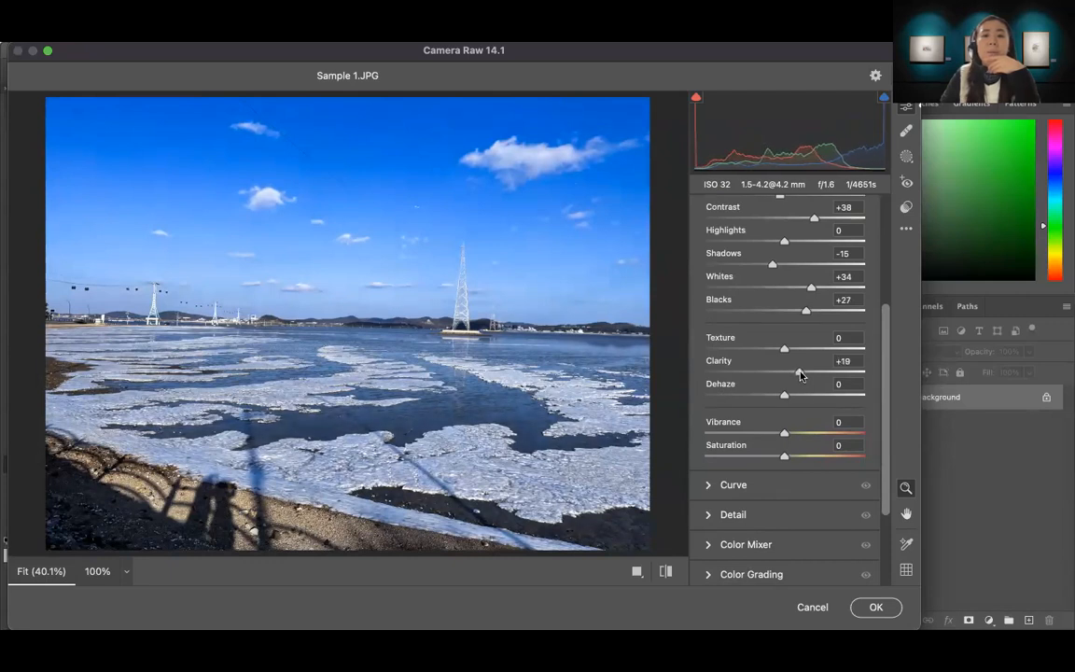
pyautogui.moveTo(800, 375); pyautogui.dragTo(799, 373)
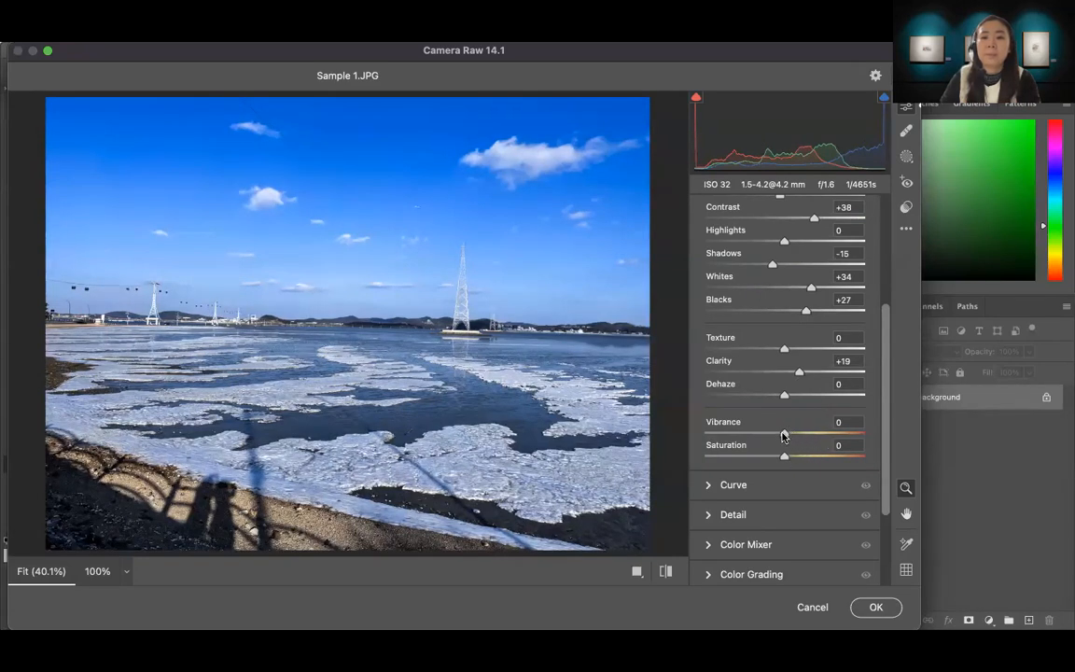
pyautogui.moveTo(784, 436); pyautogui.dragTo(797, 435)
pyautogui.scroll(3, 786, 399)
pyautogui.scroll(2, 786, 398)
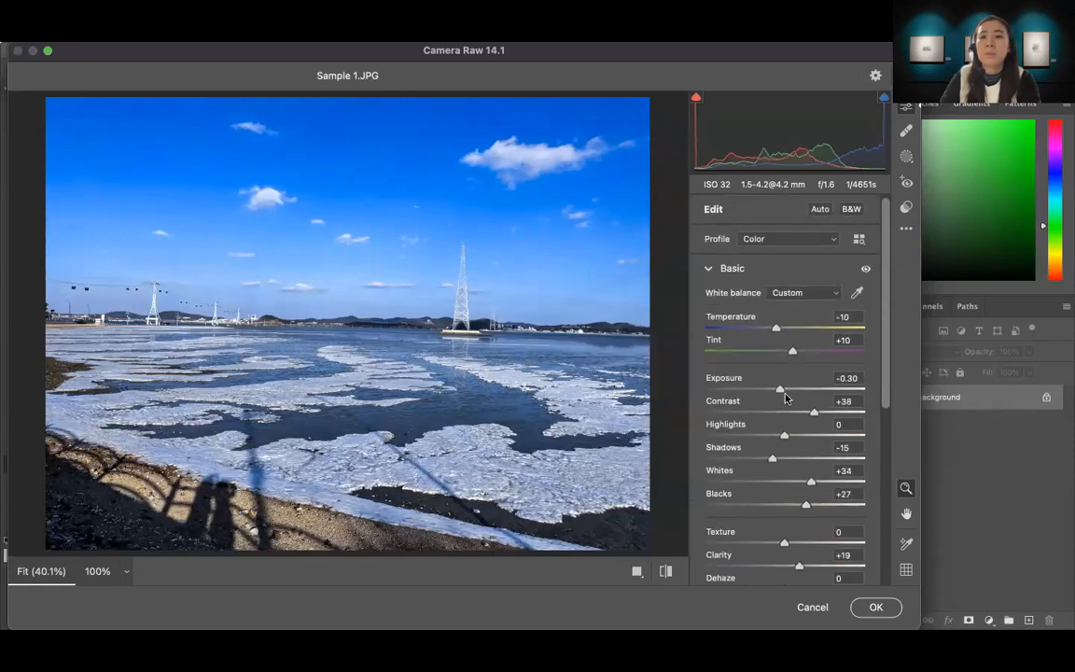
# Lower the Darks to -8 in the Curve adjustments, leaving the Basic and Curve sections collapsed.
pyautogui.click(726, 268)
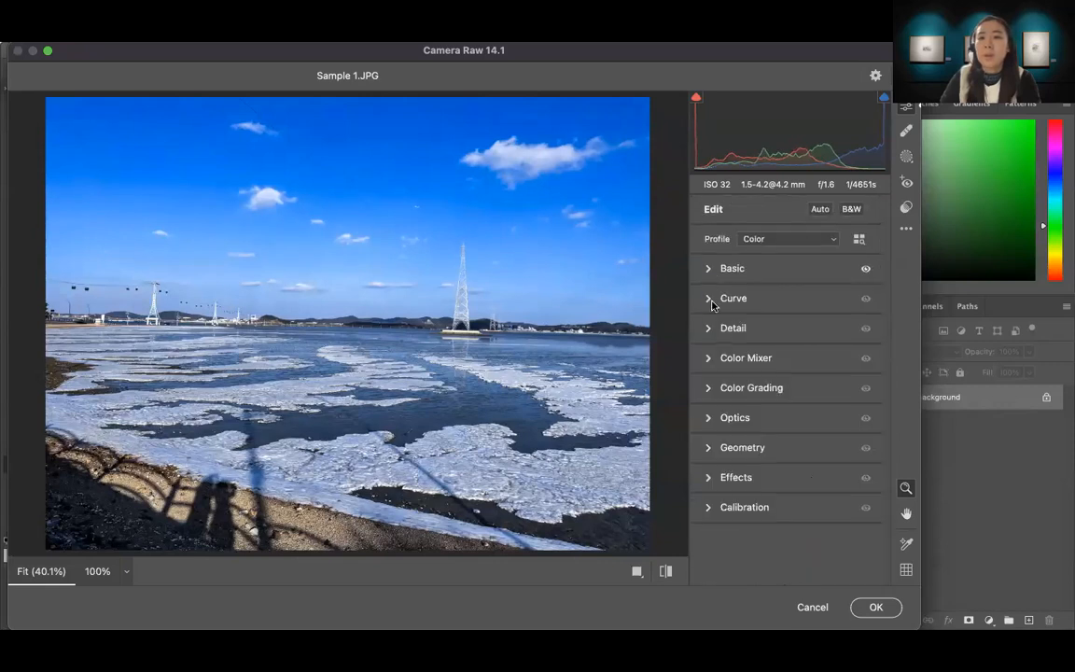
pyautogui.click(711, 301)
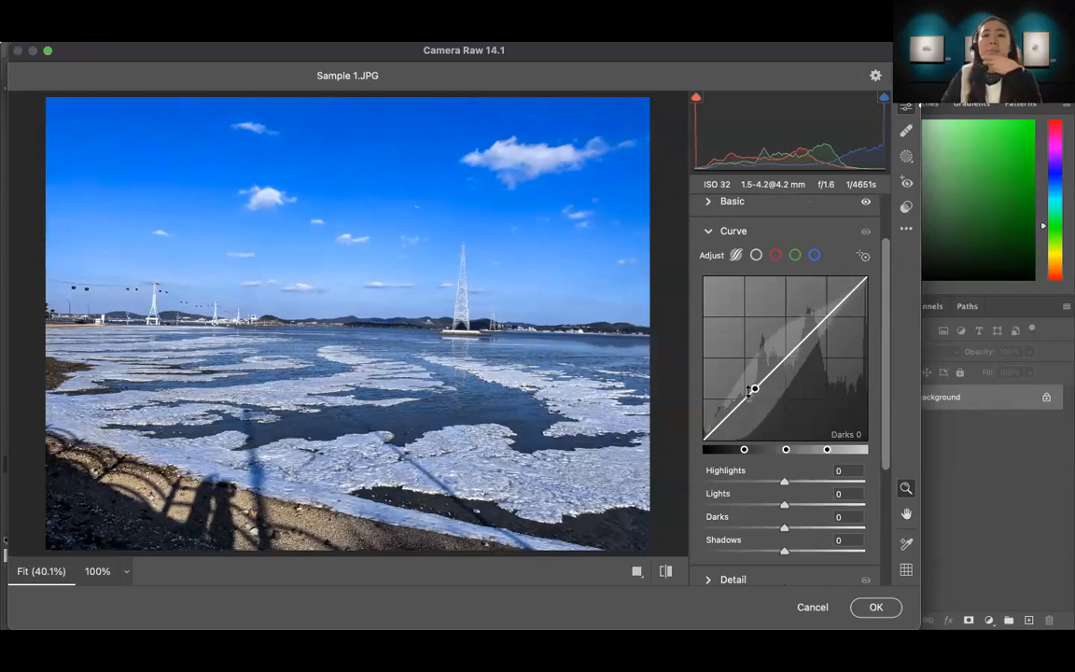
pyautogui.moveTo(750, 394)
pyautogui.mouseDown()
pyautogui.moveTo(751, 381)
pyautogui.moveTo(751, 399)
pyautogui.mouseUp()
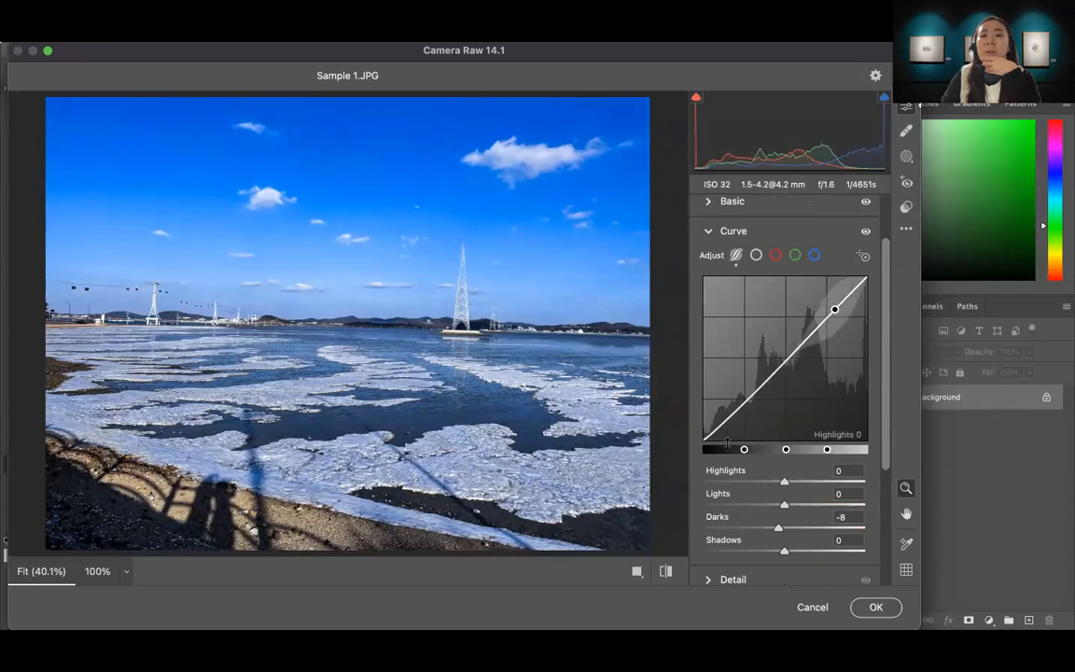
pyautogui.click(709, 232)
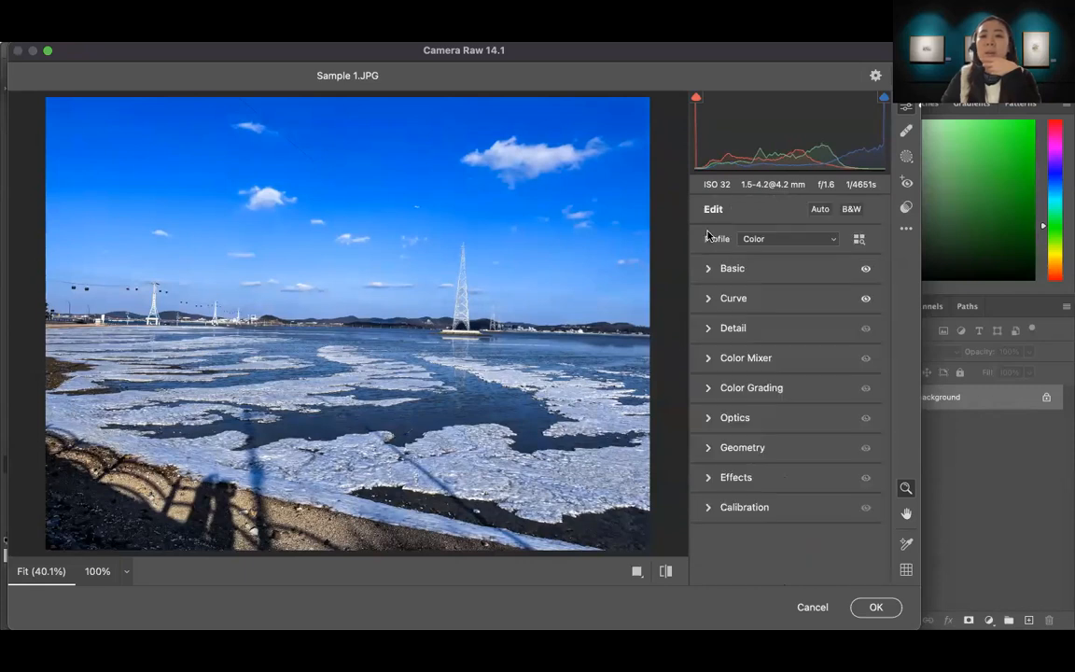
# Look through the Detail, Color Grading and Effects adjustments without altering them, and apply the Camera Raw Filter to the photo.
pyautogui.click(708, 329)
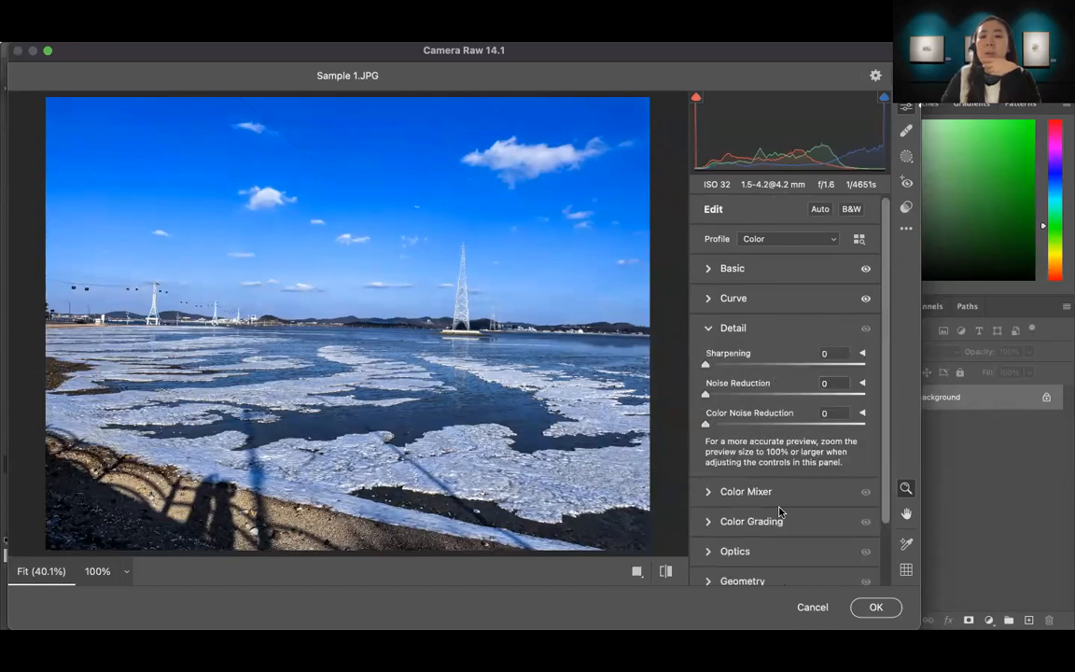
pyautogui.moveTo(740, 367); pyautogui.dragTo(690, 369)
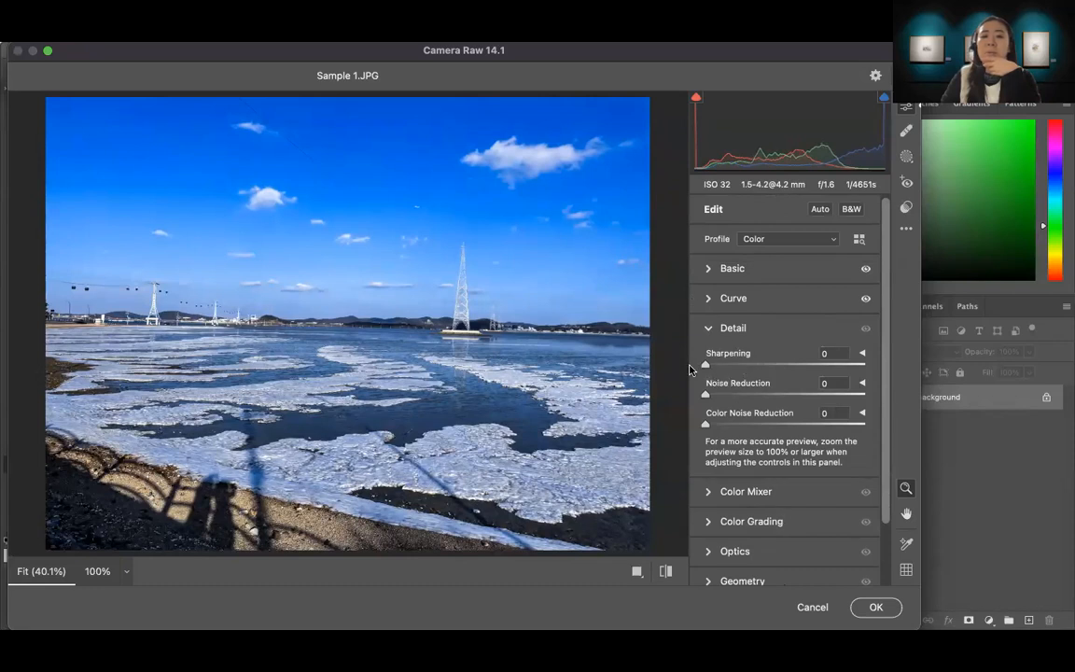
pyautogui.click(709, 328)
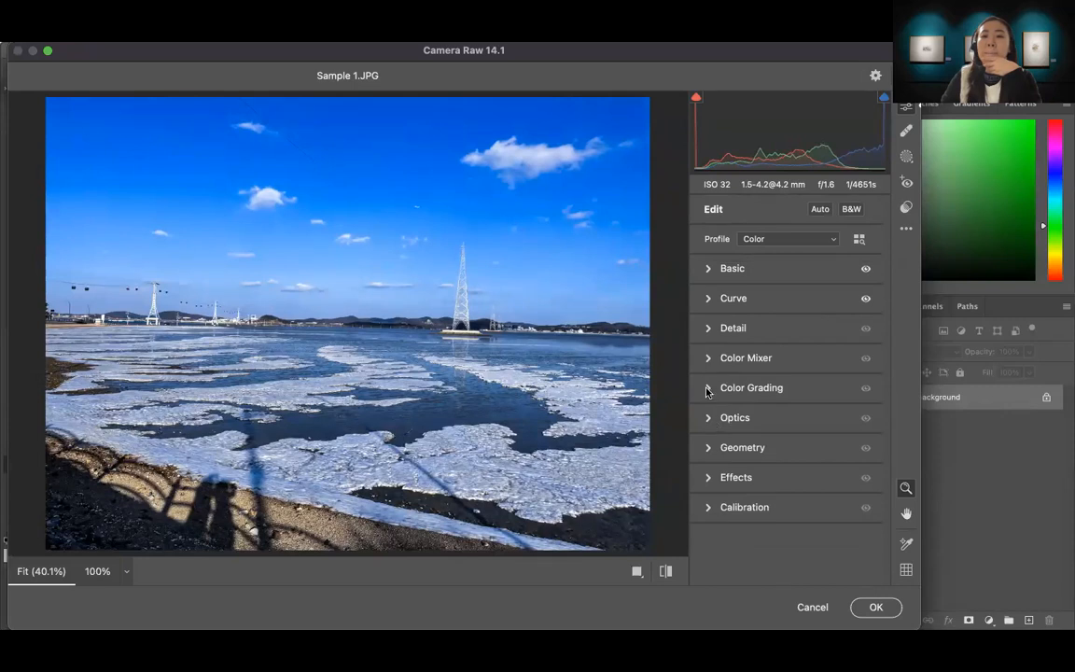
pyautogui.click(715, 388)
pyautogui.click(707, 220)
pyautogui.click(707, 477)
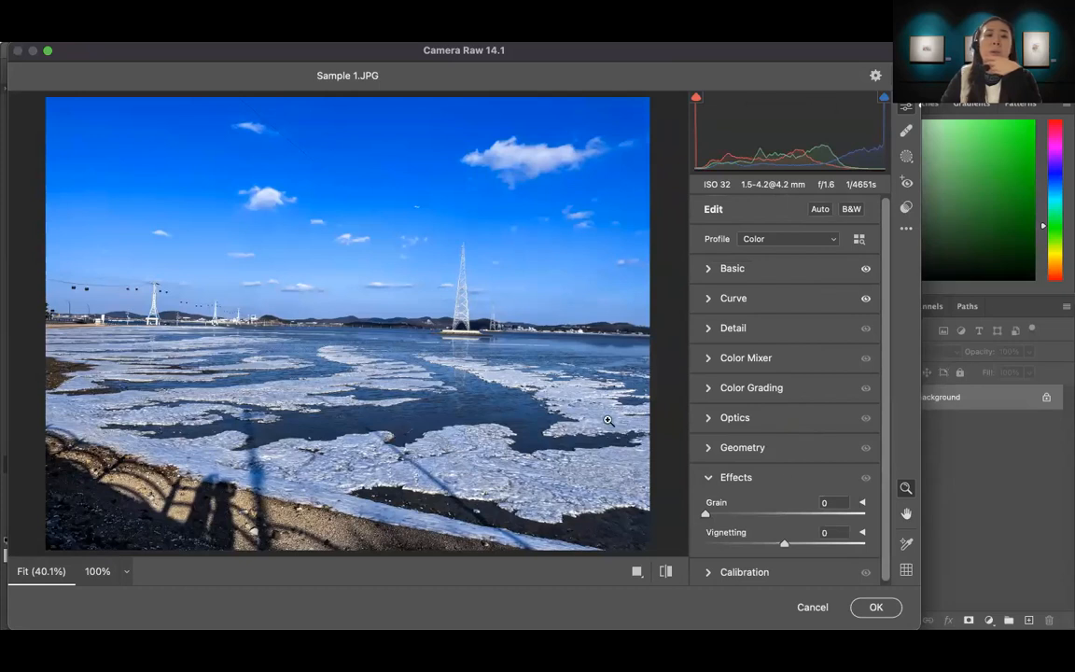
pyautogui.click(709, 478)
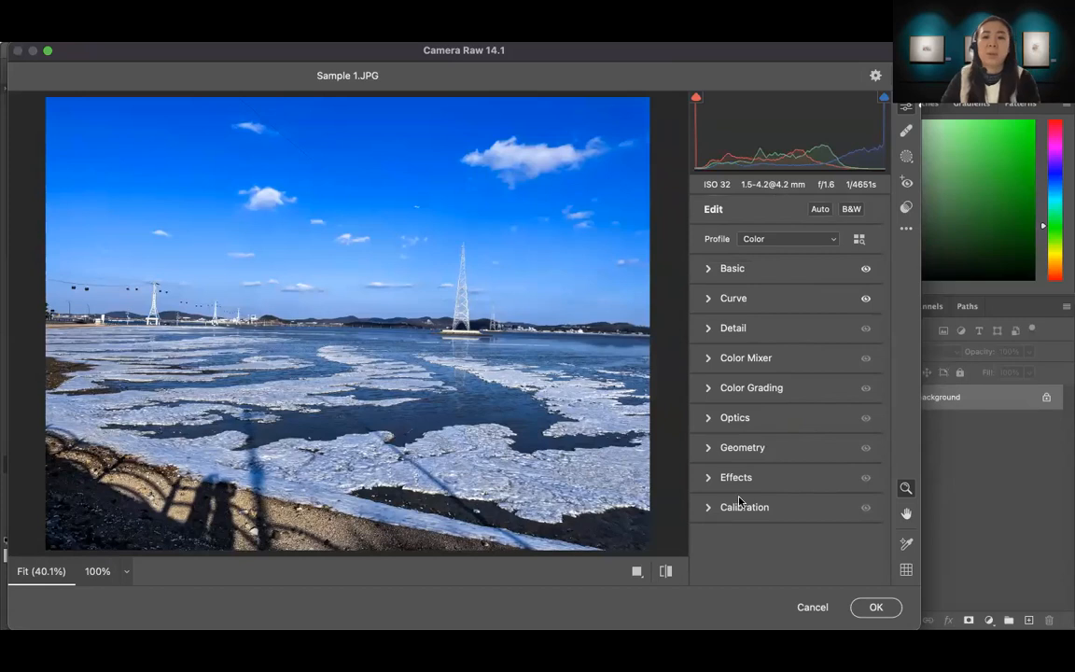
pyautogui.click(876, 607)
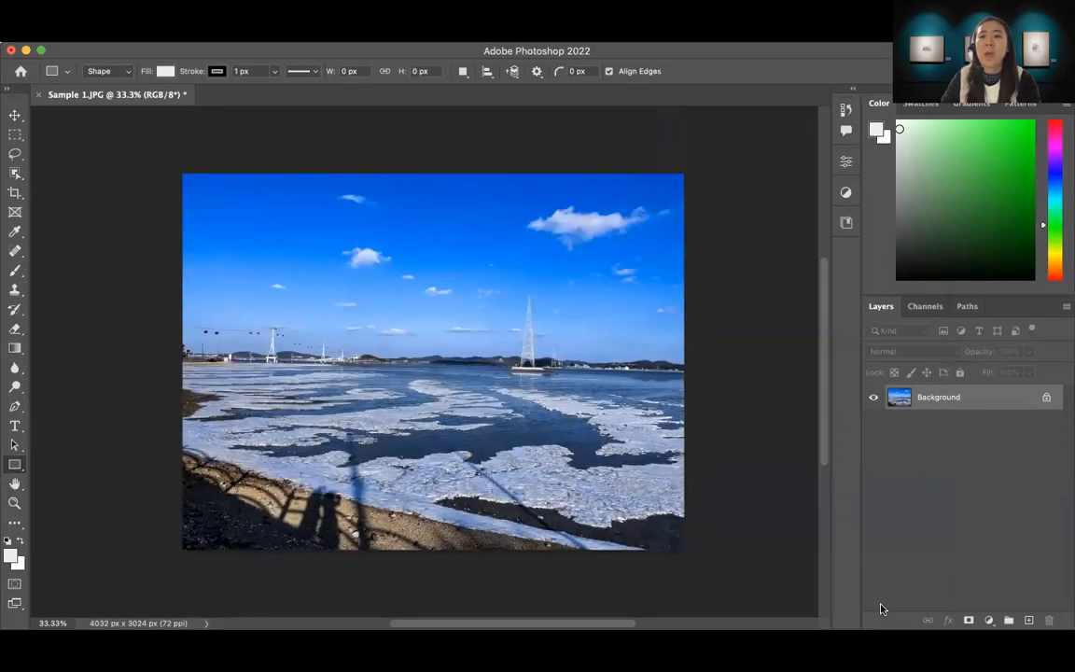
# Compare the original photo with its Camera Raw Filter state several times in the History, ending on the filtered state.
pyautogui.click(845, 110)
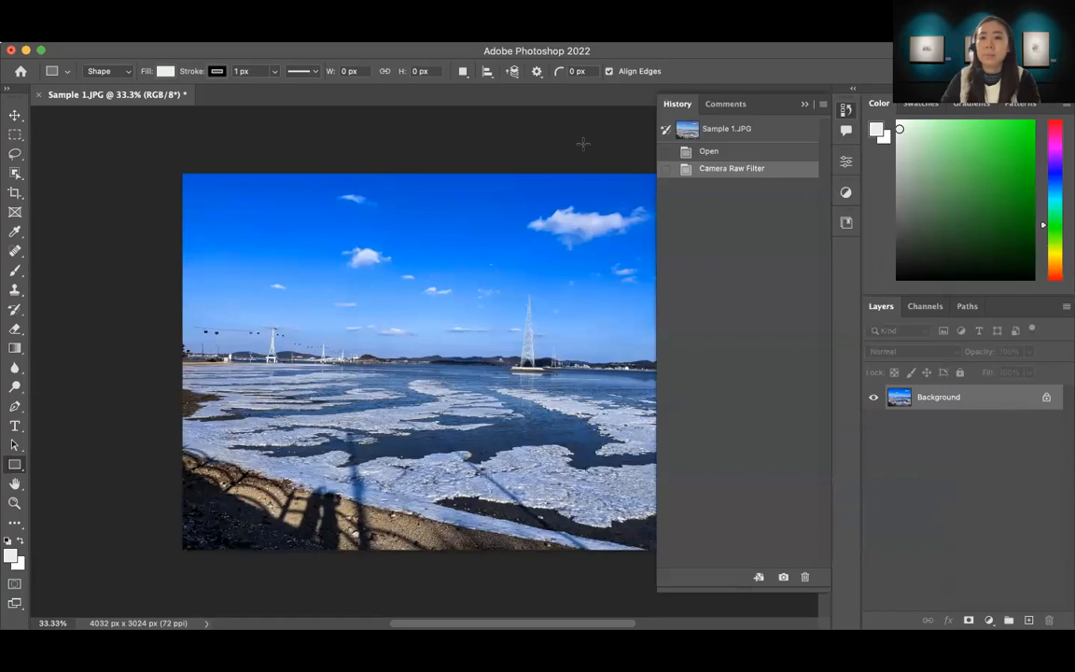
pyautogui.click(720, 133)
pyautogui.click(720, 168)
pyautogui.click(726, 131)
pyautogui.click(731, 170)
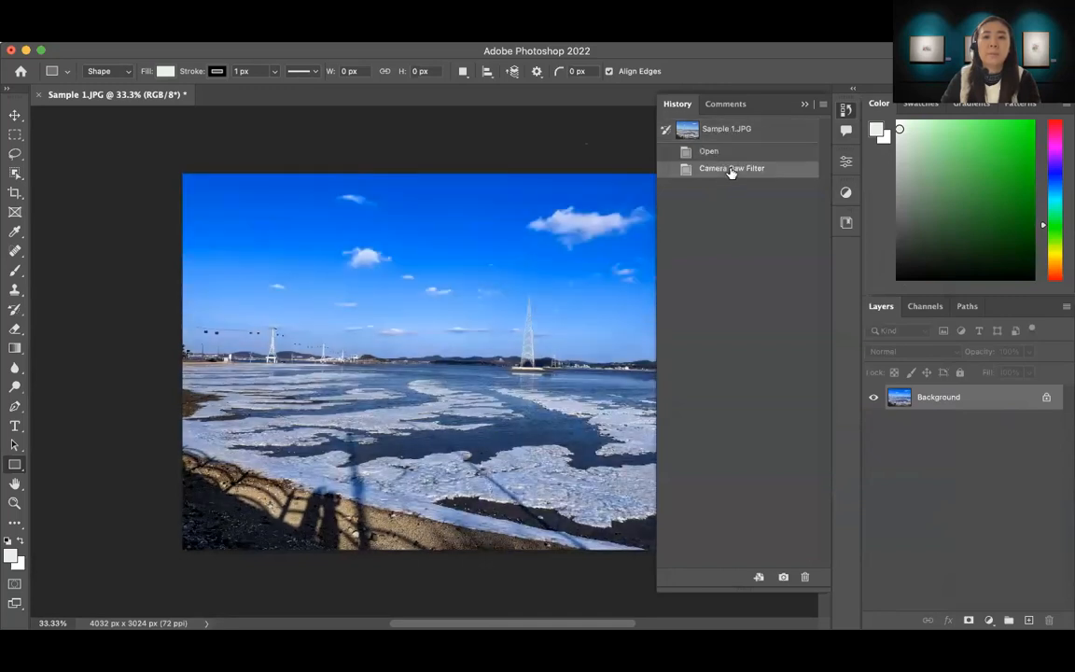
pyautogui.click(729, 132)
pyautogui.click(730, 172)
pyautogui.click(805, 105)
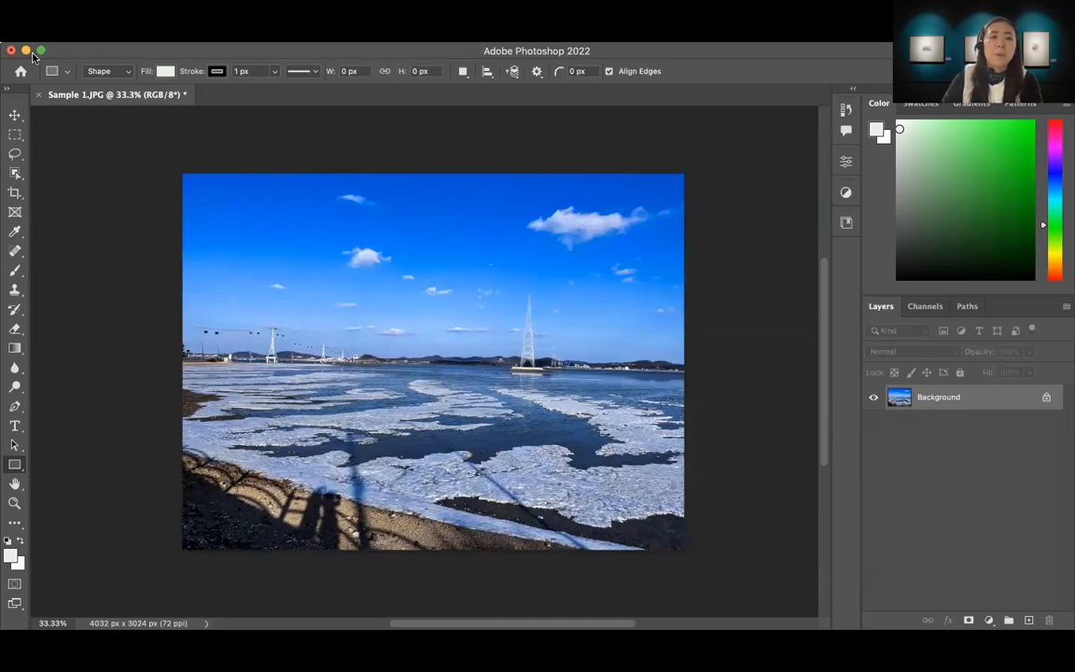
# Start a Save for Web (Legacy) export of the photo and choose JPEG as the file format.
pyautogui.click(110, 35)
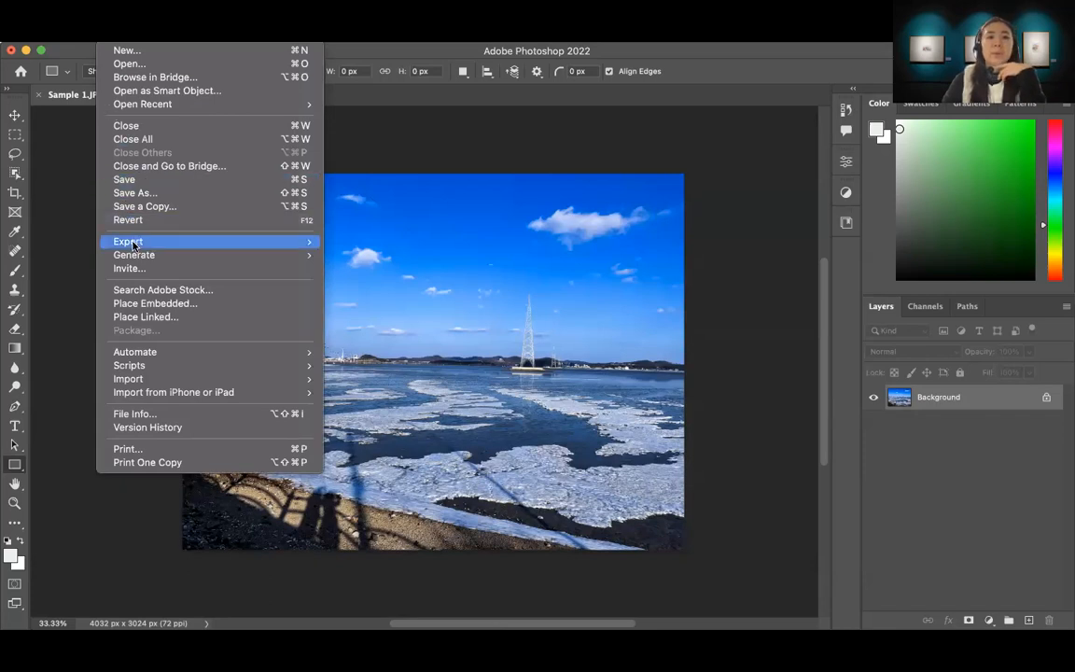
pyautogui.moveTo(130, 244)
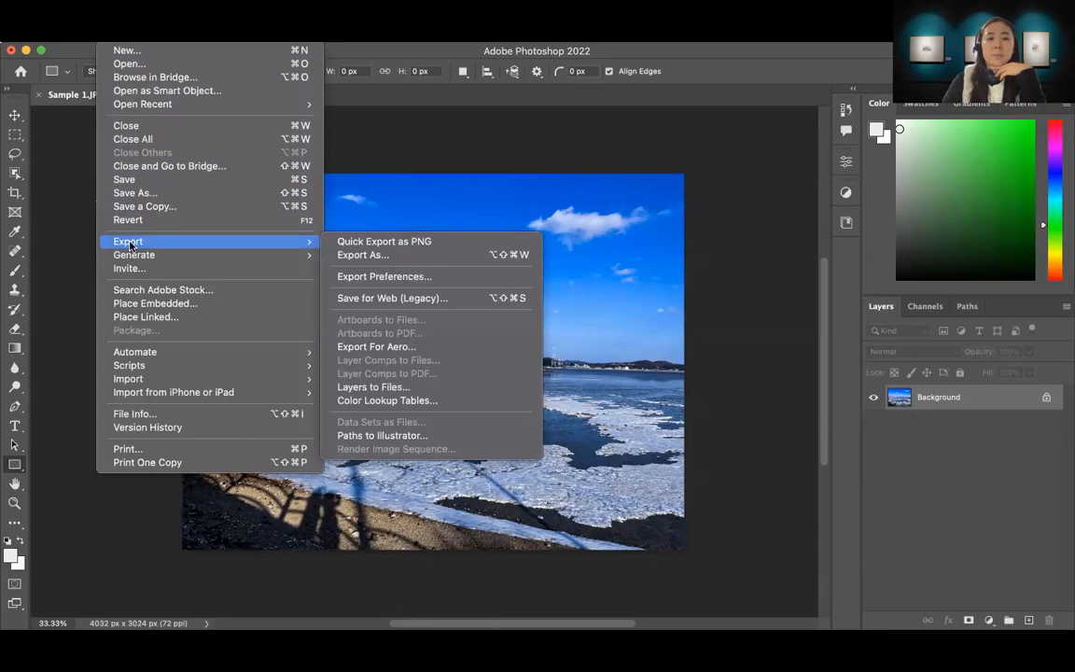
pyautogui.click(407, 298)
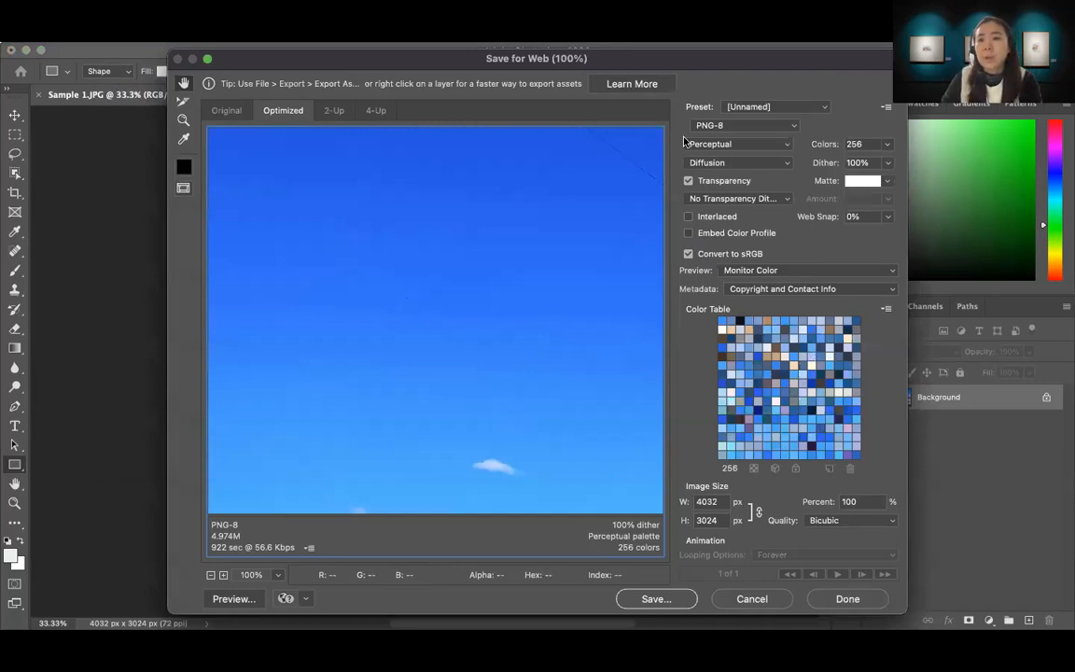
pyautogui.click(732, 127)
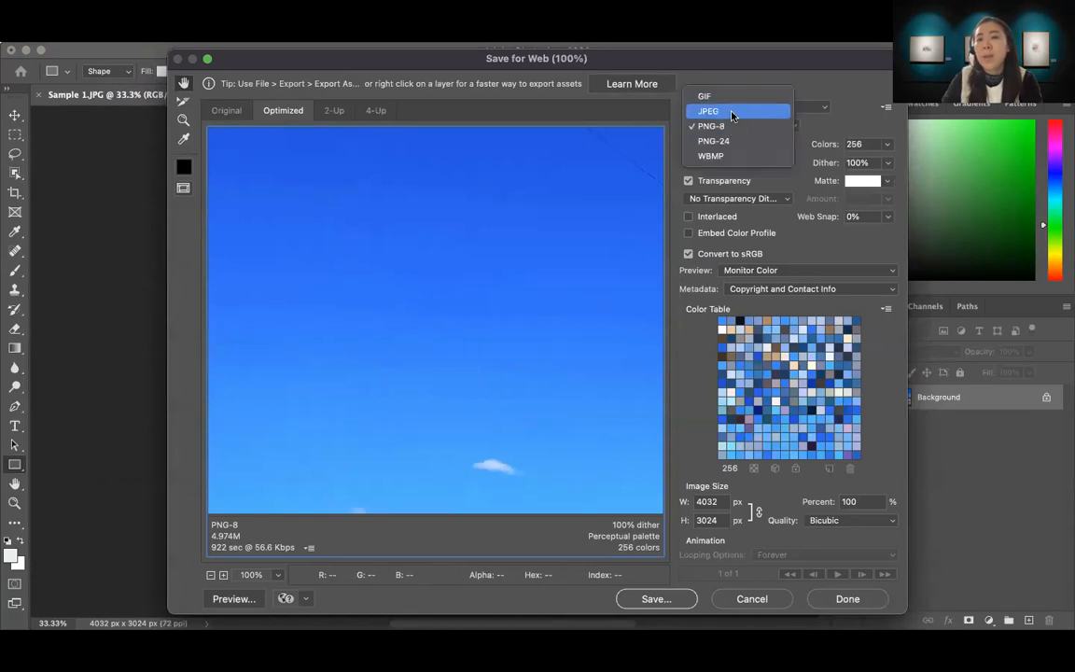
pyautogui.click(733, 112)
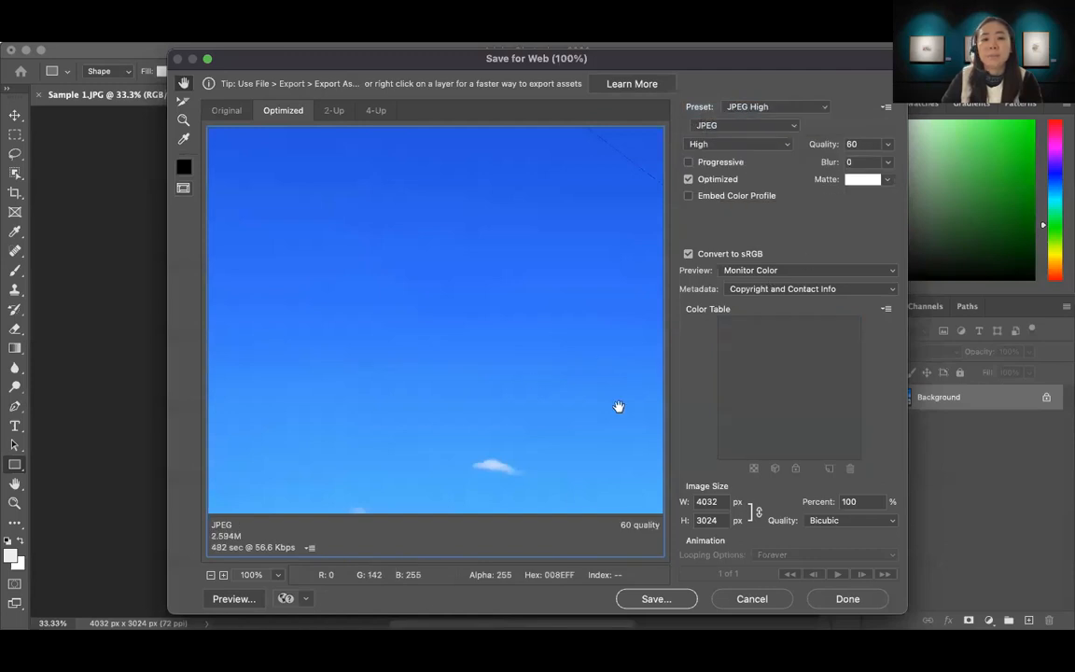
# Inspect different areas of the photo in the JPEG export preview, from the sky down to the cable car towers and shoreline.
pyautogui.moveTo(427, 406); pyautogui.dragTo(298, 297)
pyautogui.moveTo(463, 413); pyautogui.dragTo(360, 305)
pyautogui.moveTo(504, 417); pyautogui.dragTo(427, 298)
pyautogui.moveTo(458, 409)
pyautogui.mouseDown()
pyautogui.moveTo(563, 346)
pyautogui.moveTo(559, 411)
pyautogui.moveTo(499, 386)
pyautogui.moveTo(364, 413)
pyautogui.mouseUp()
pyautogui.moveTo(417, 278); pyautogui.dragTo(391, 374)
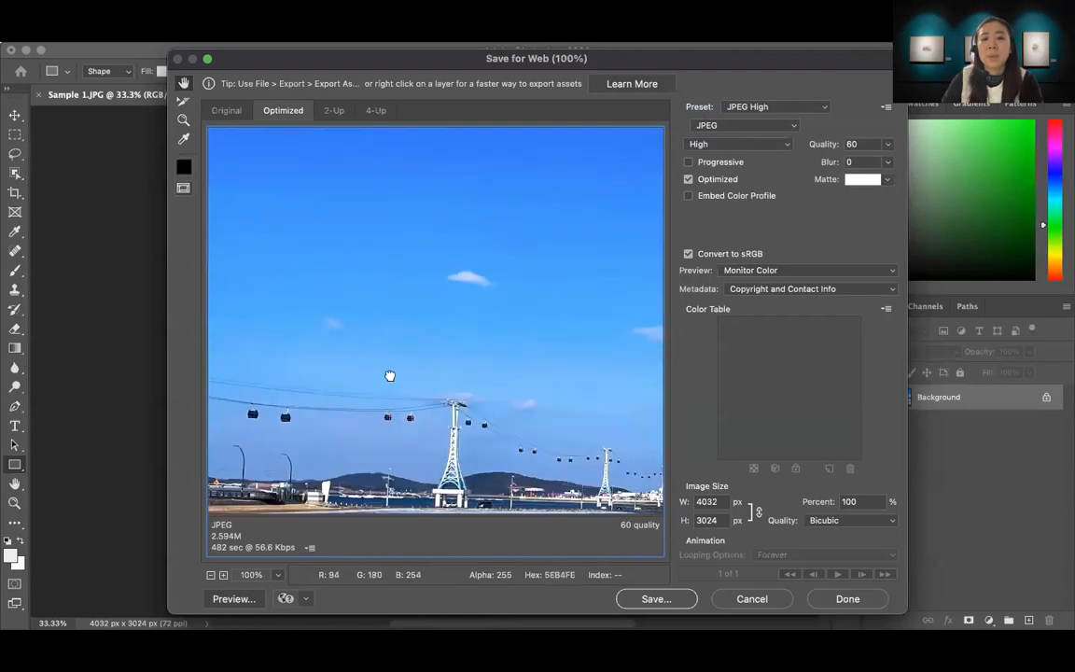
pyautogui.moveTo(429, 328); pyautogui.dragTo(379, 374)
pyautogui.moveTo(553, 375); pyautogui.dragTo(478, 349)
pyautogui.moveTo(553, 423); pyautogui.dragTo(448, 343)
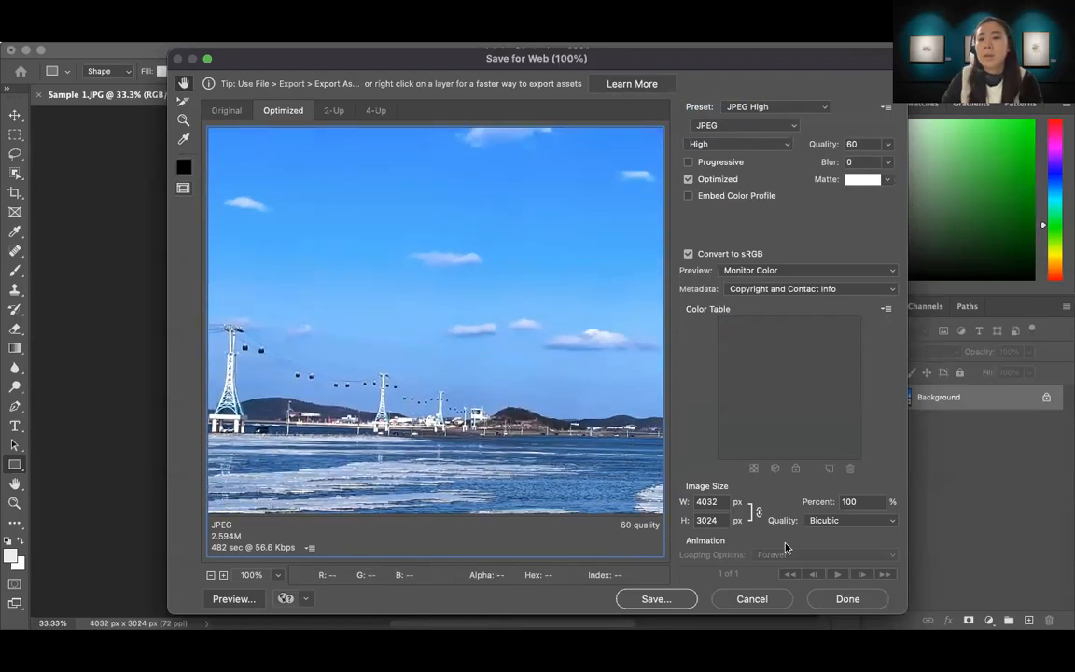
# Set the exported image's width to 2000 px with the proportions linked.
pyautogui.doubleClick(721, 502)
pyautogui.write('2000')
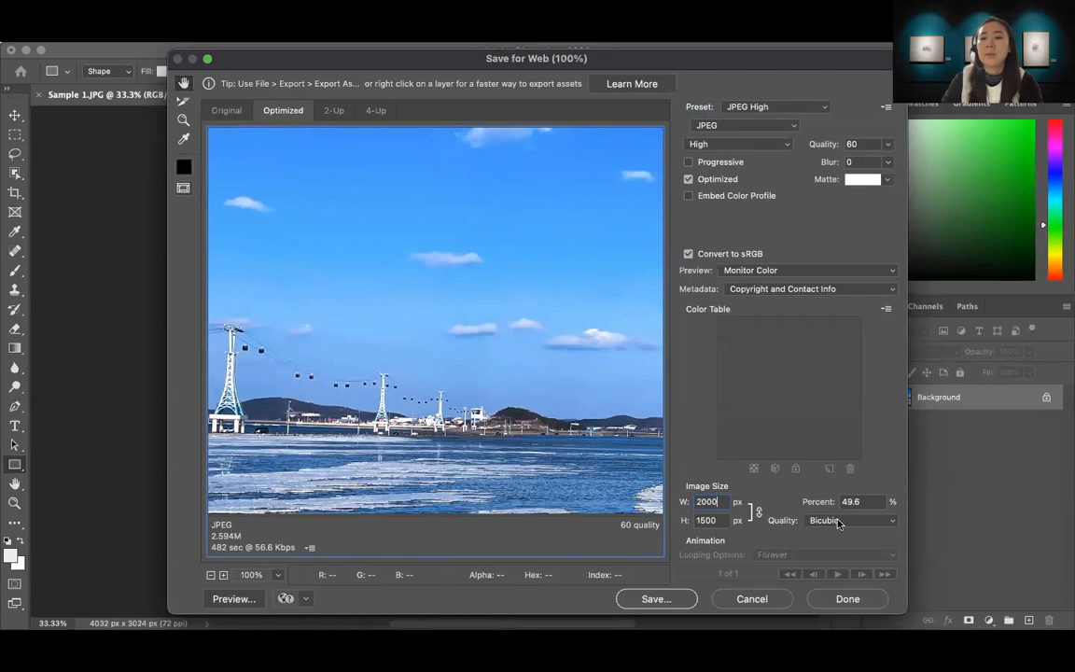
pyautogui.click(726, 520)
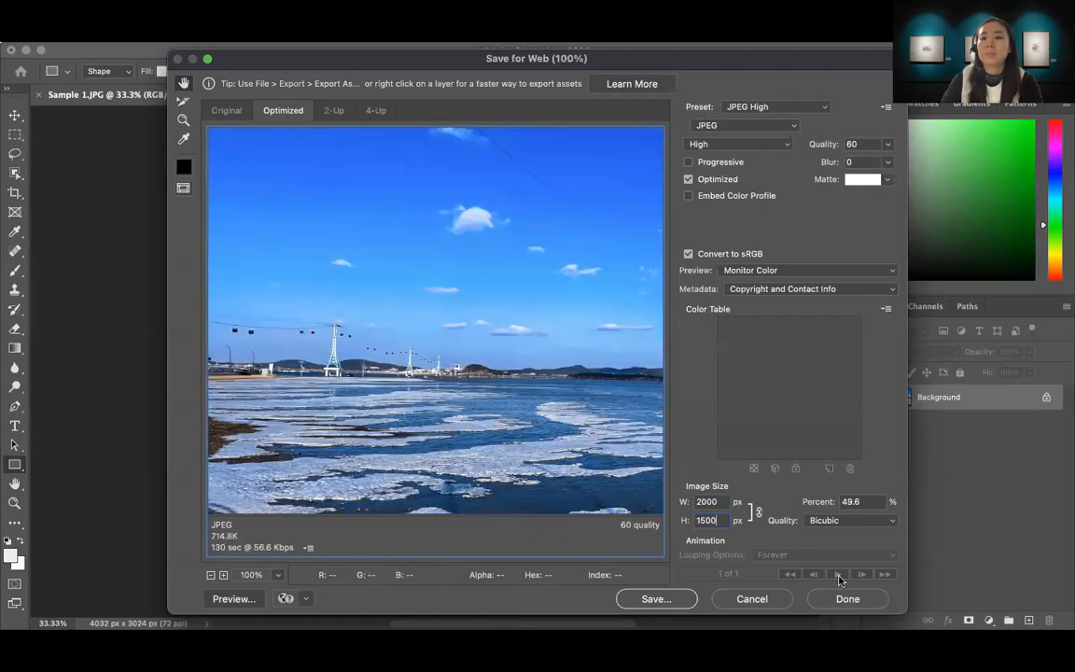
# Save the optimized image to the Desktop as Sample-1-1.jpg.
pyautogui.click(655, 600)
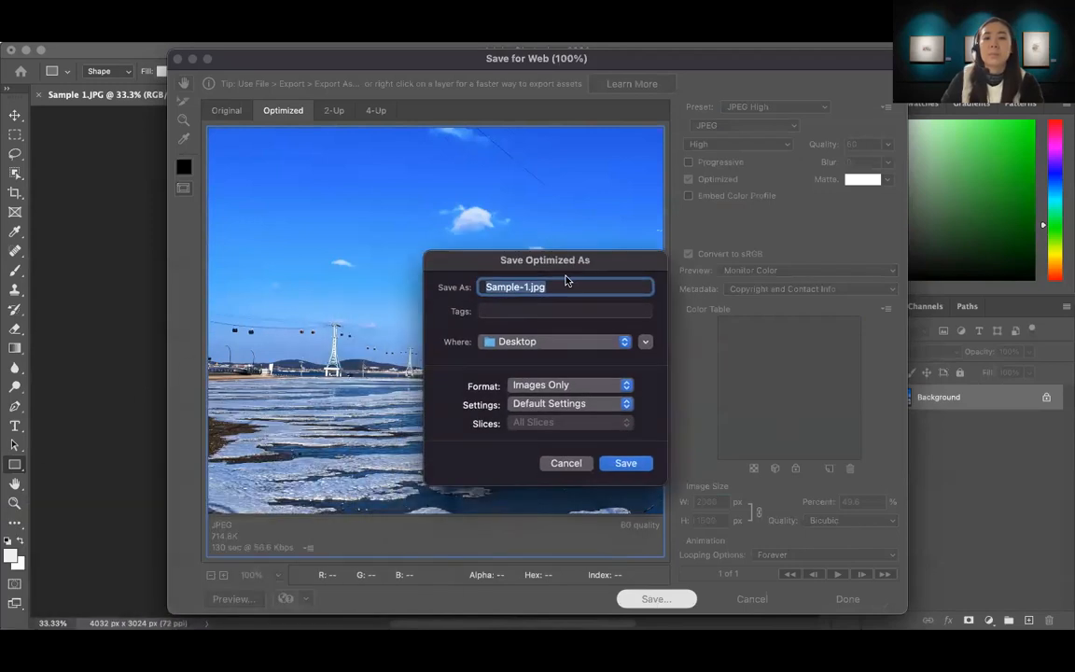
pyautogui.click(522, 286)
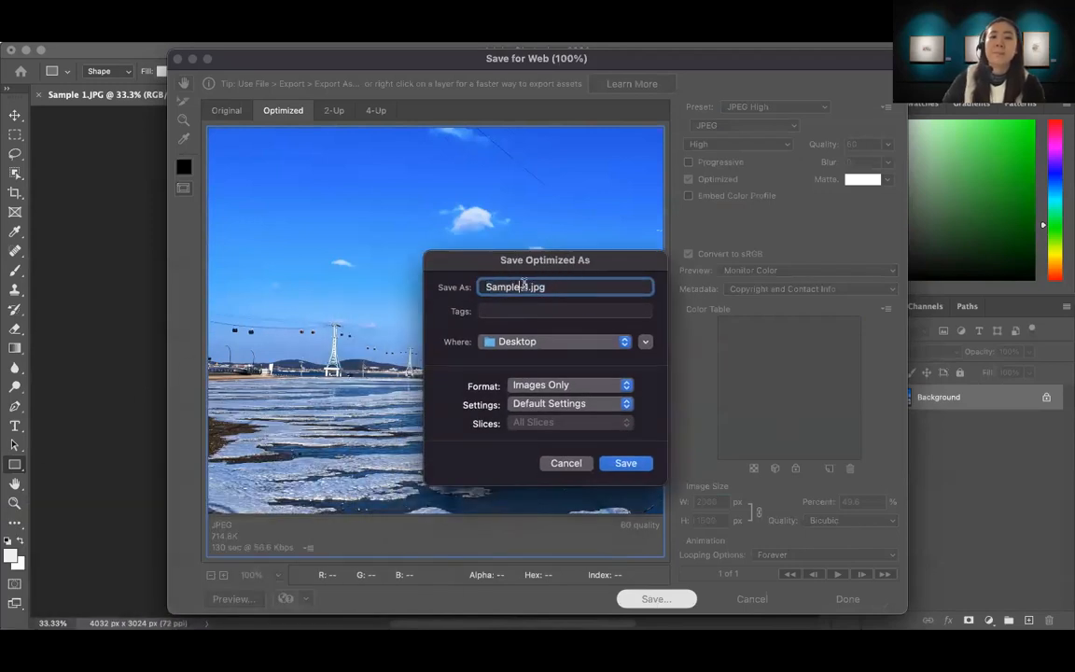
pyautogui.moveTo(529, 285); pyautogui.dragTo(446, 283)
pyautogui.press('Right')
pyautogui.write('-1')
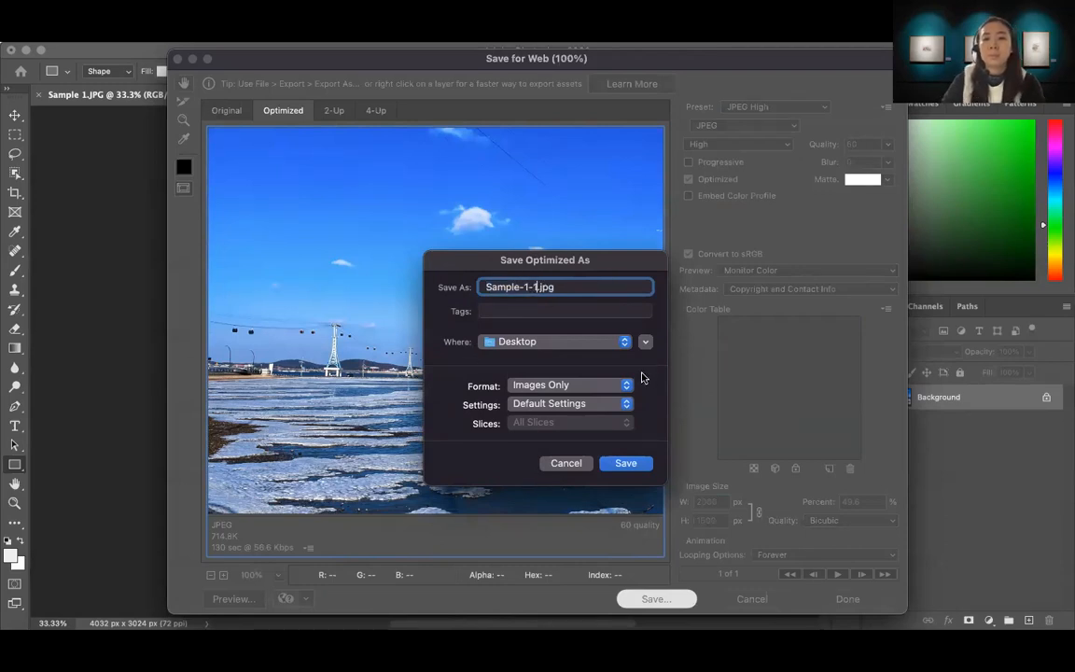
pyautogui.click(627, 463)
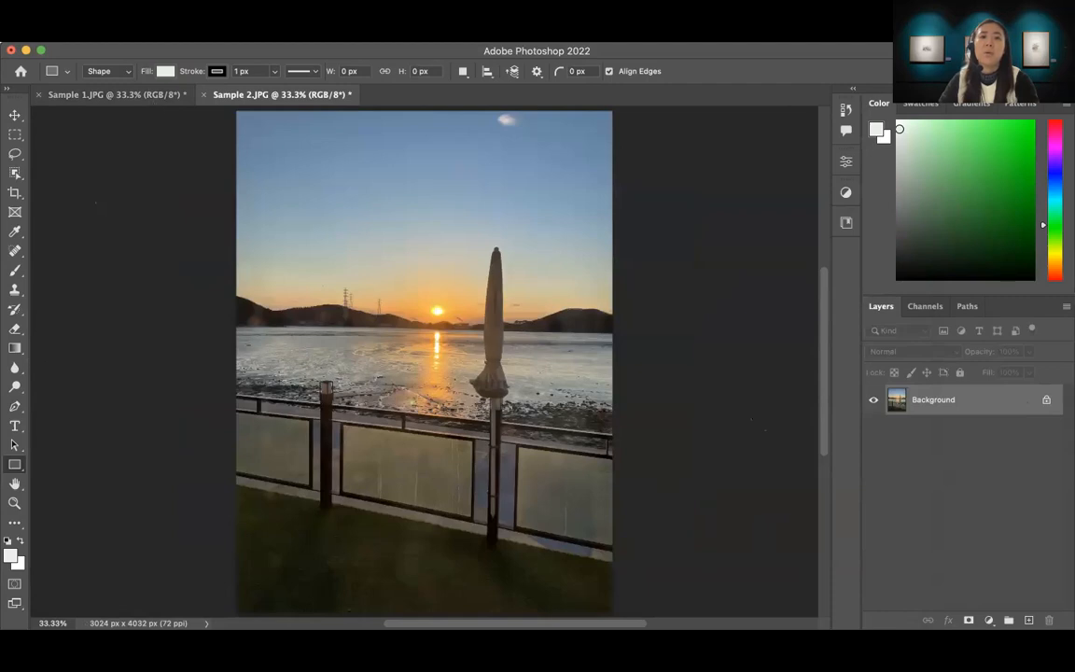
pyautogui.click(108, 34)
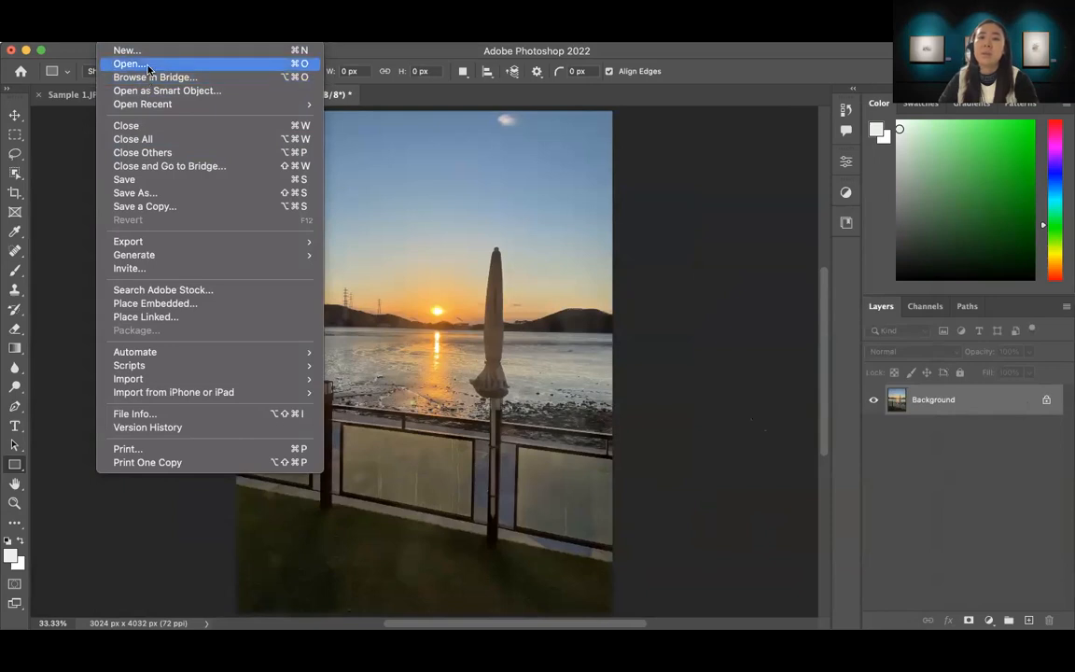
pyautogui.click(72, 192)
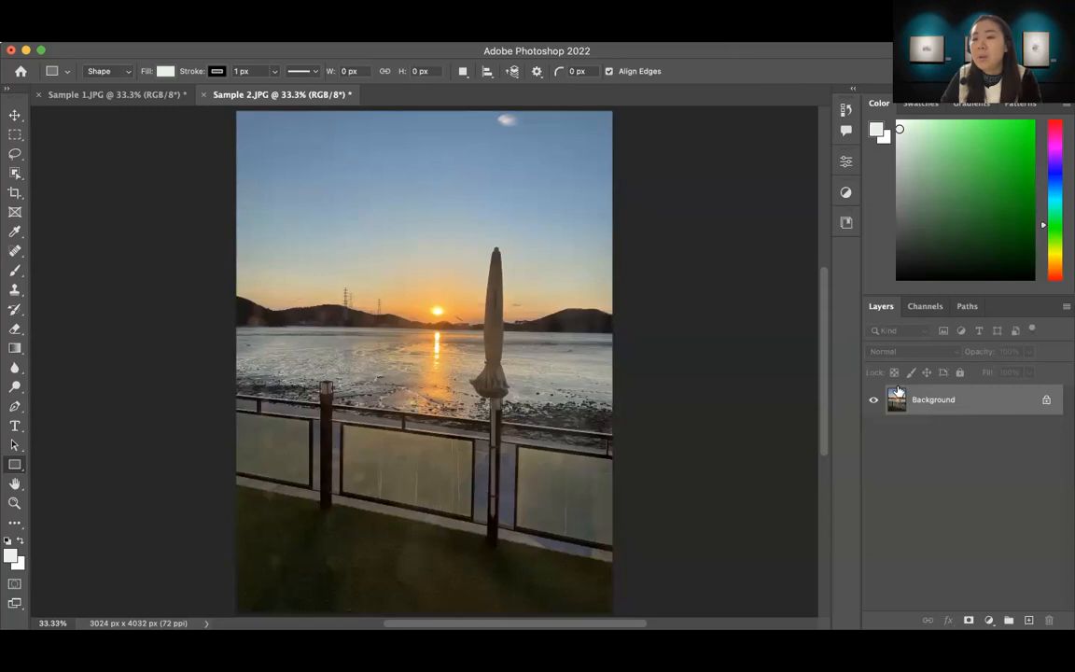
# Unlock the Background layer of Sample 2.JPG and duplicate it.
pyautogui.click(1047, 402)
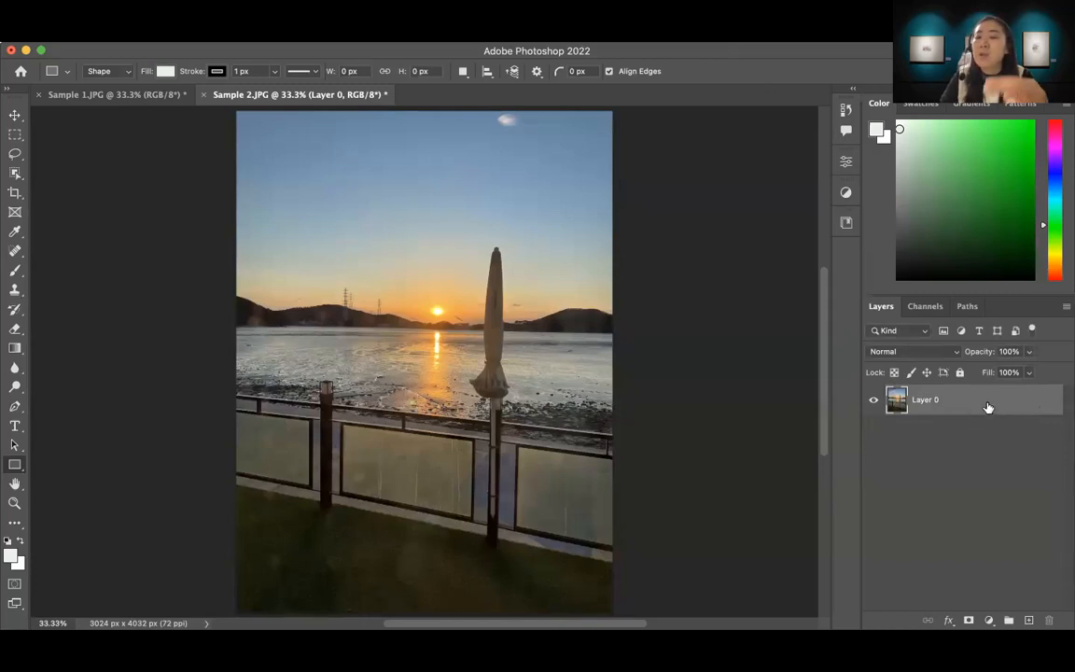
pyautogui.moveTo(996, 408); pyautogui.dragTo(1030, 623)
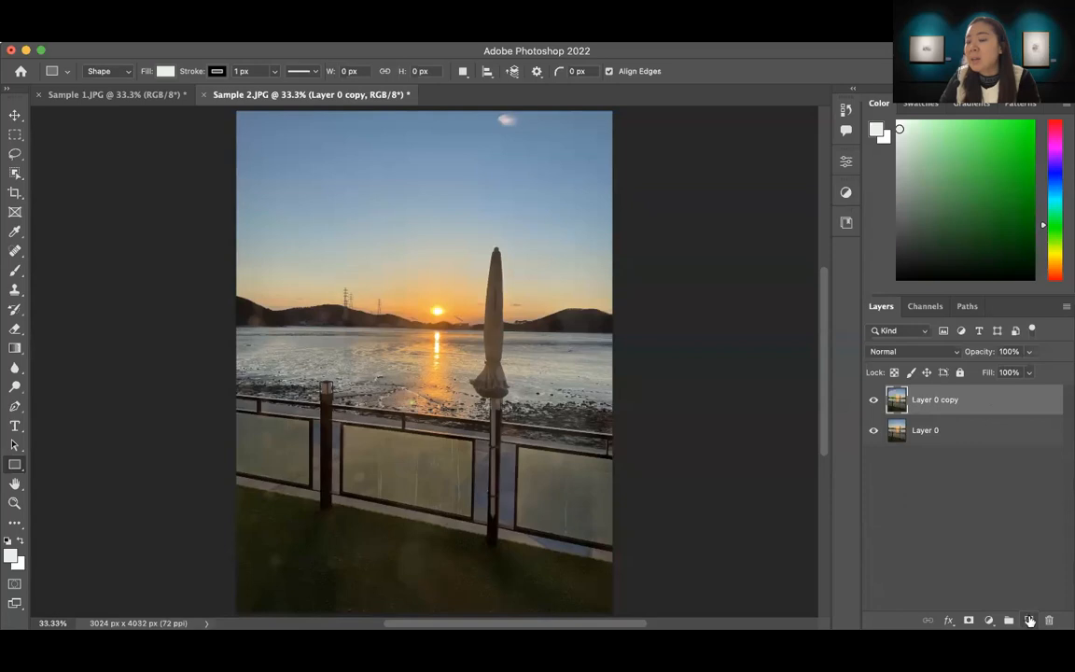
# Add and delete an empty layer, then duplicate Layer 0 copy and delete that duplicate, leaving no layer selected.
pyautogui.click(1029, 622)
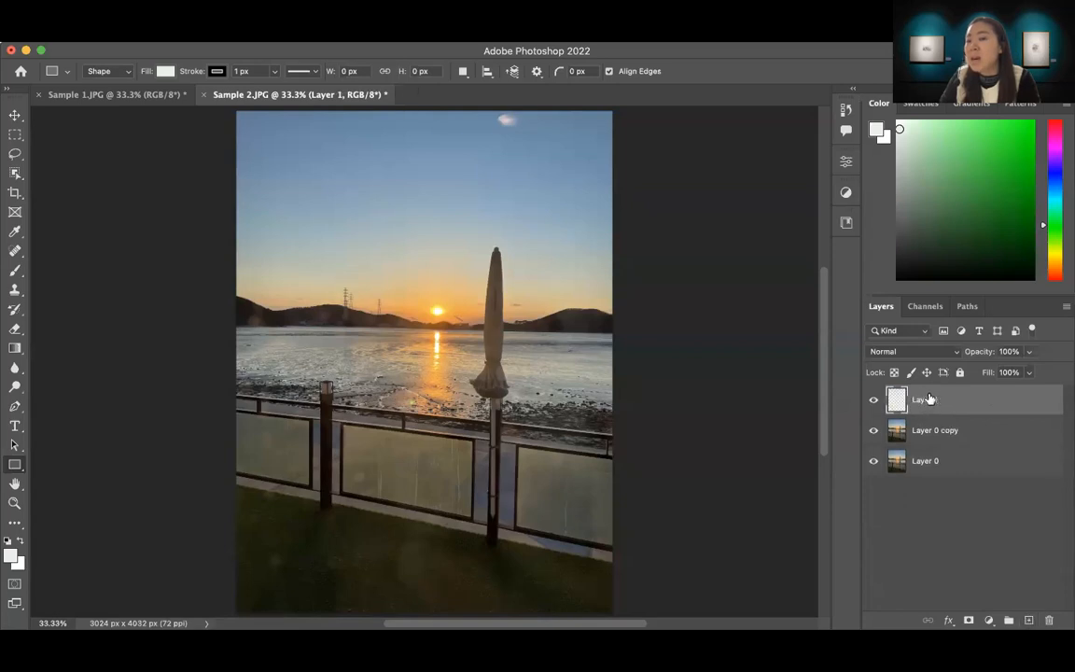
pyautogui.moveTo(948, 401); pyautogui.dragTo(1049, 620)
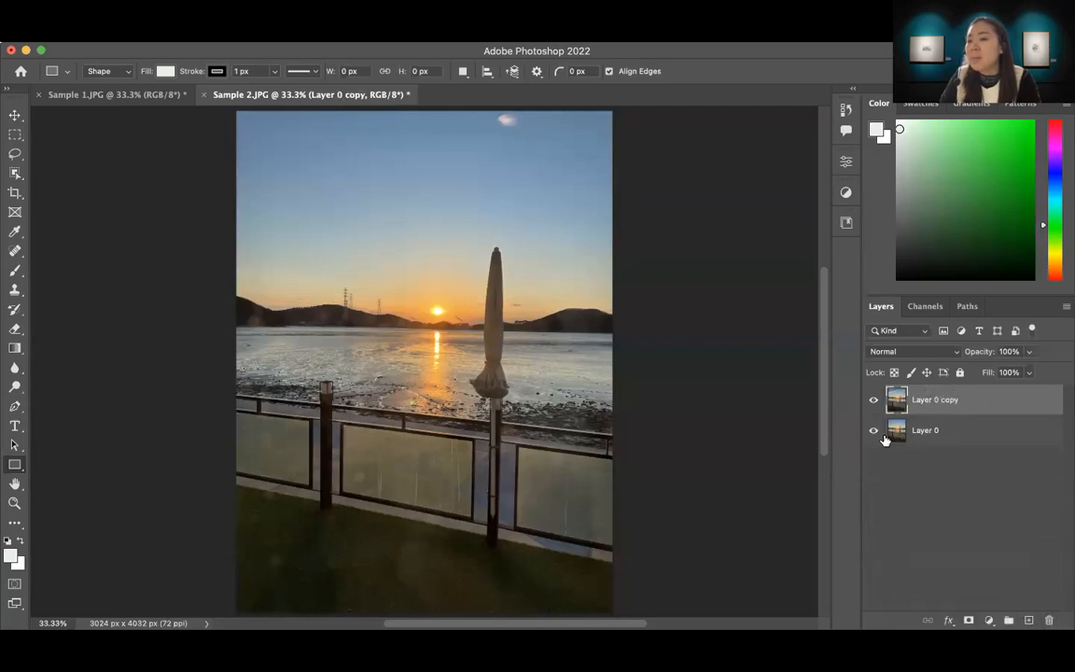
pyautogui.moveTo(964, 399); pyautogui.dragTo(1029, 620)
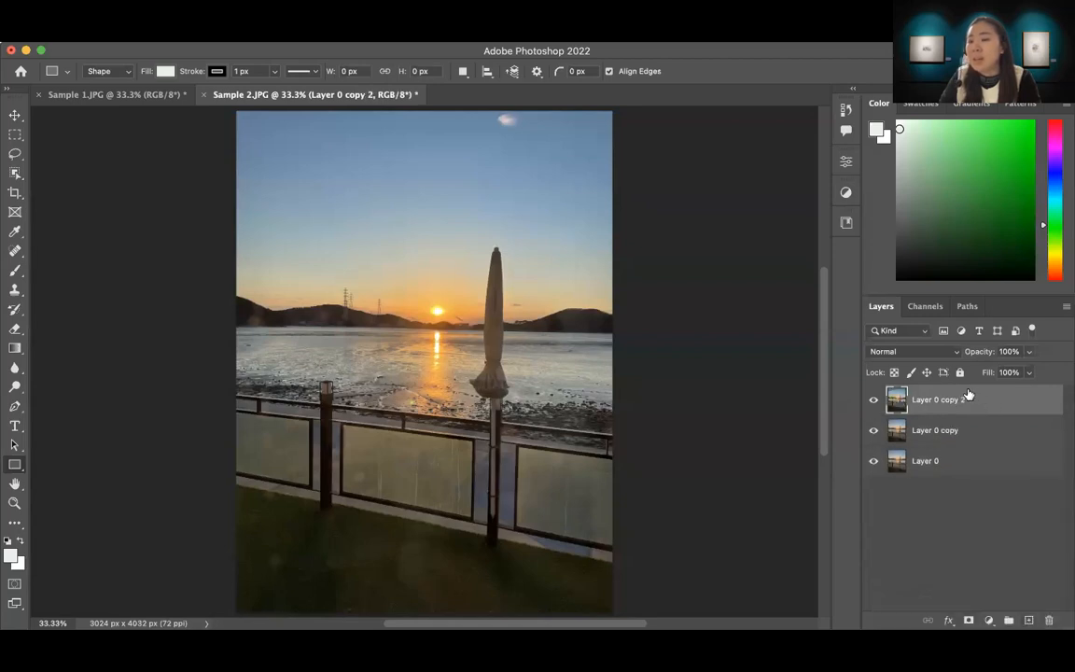
pyautogui.press('Delete')
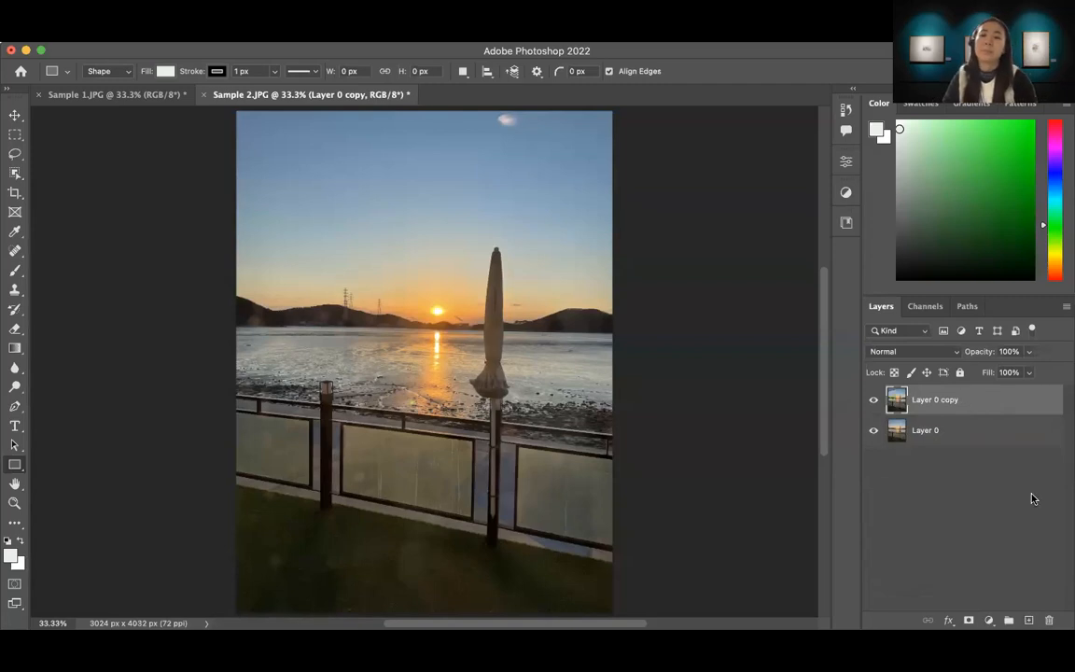
pyautogui.click(1008, 502)
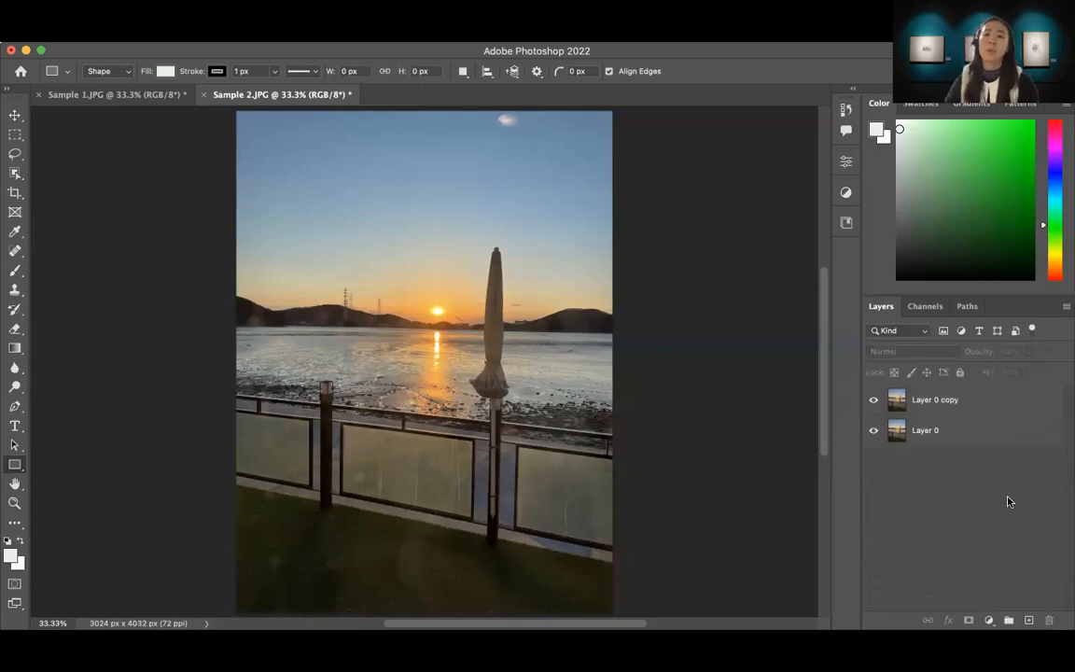
# Delete the Layer 0 copy layer and duplicate Layer 0 again.
pyautogui.click(994, 411)
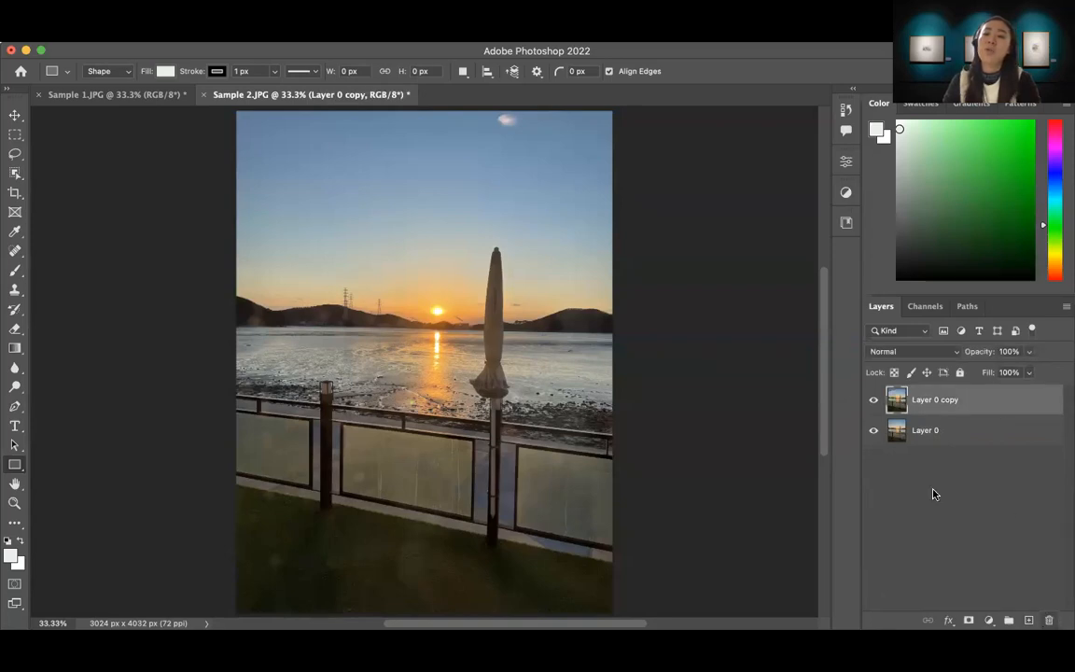
pyautogui.press('Delete')
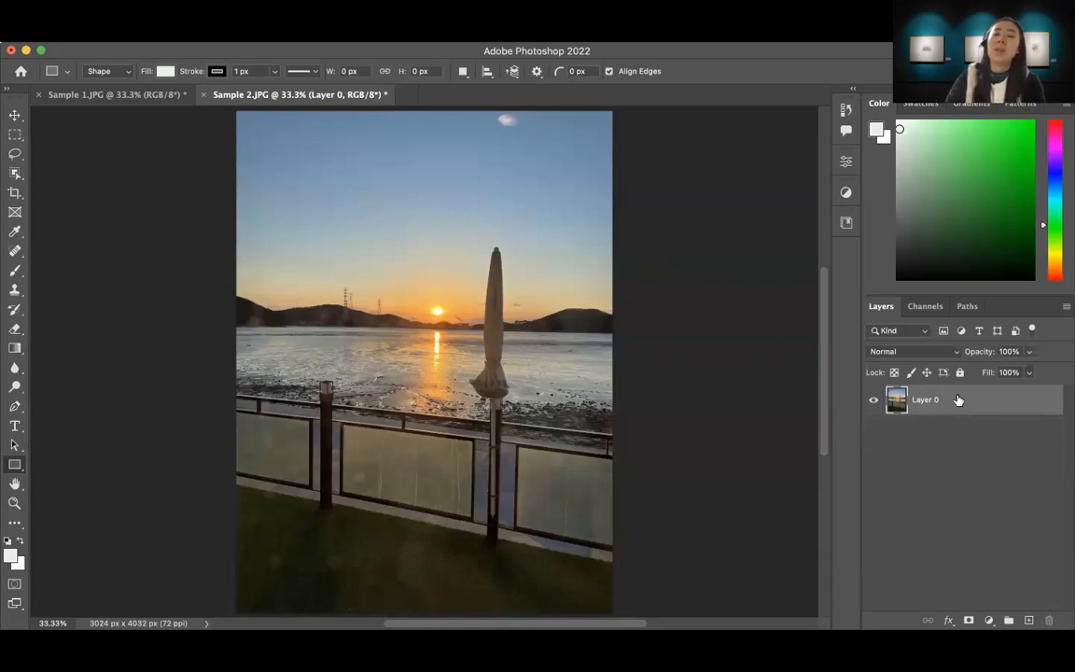
pyautogui.moveTo(979, 417); pyautogui.dragTo(1028, 620)
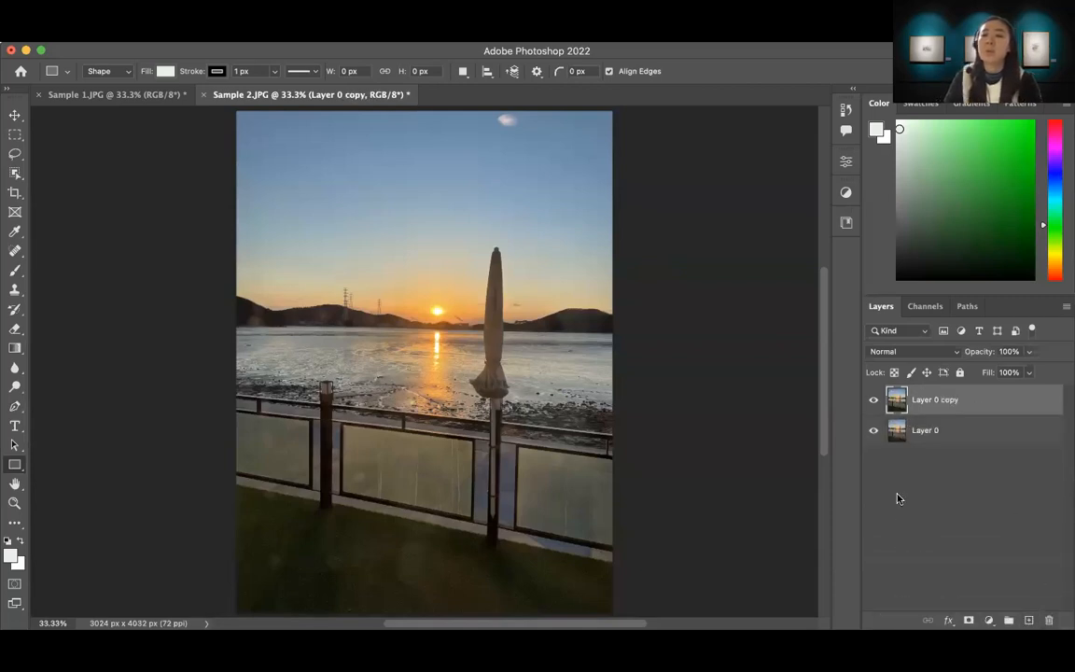
pyautogui.press('super+j')
pyautogui.press('super+z')
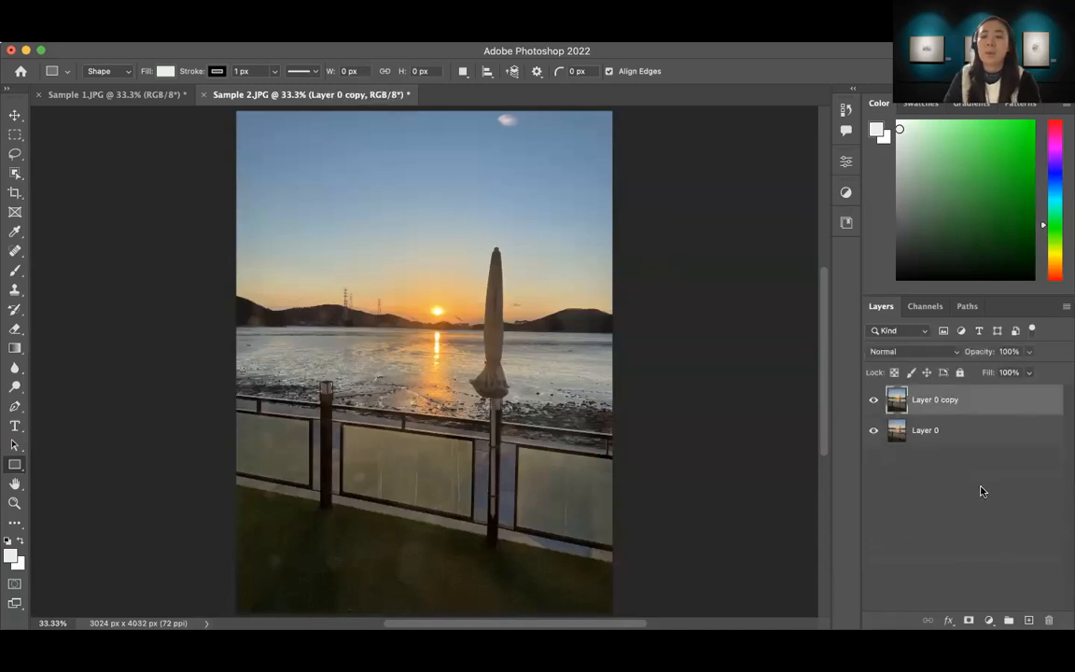
# Move the Layer 0 copy layer below Layer 0 in the layer stack.
pyautogui.click(975, 551)
pyautogui.moveTo(938, 400); pyautogui.dragTo(994, 497)
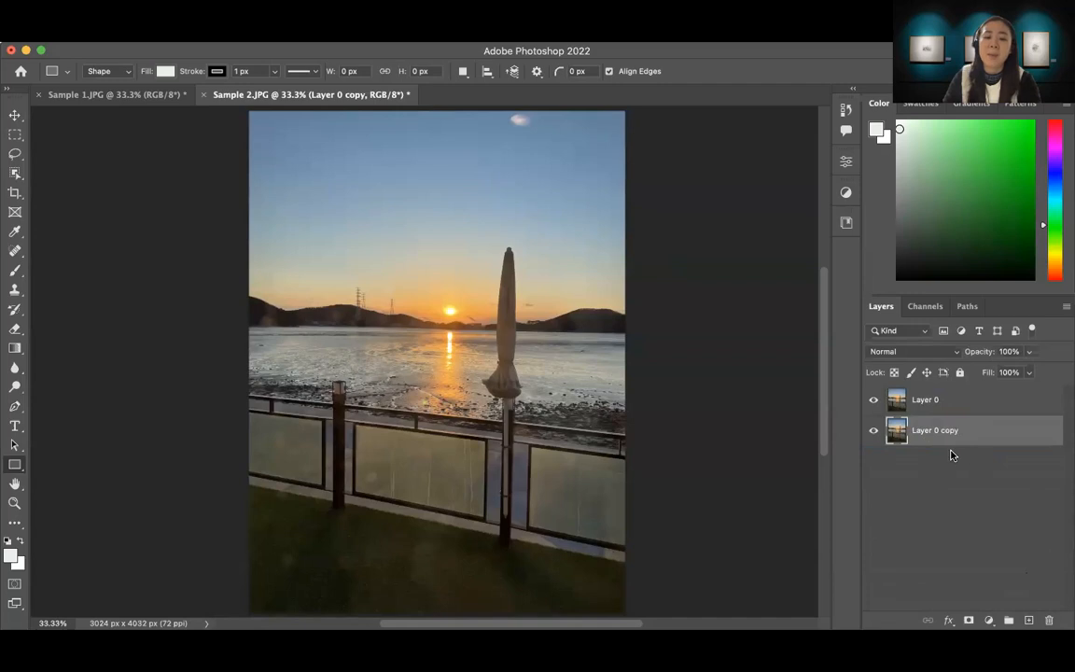
# Duplicate the Layer 0 copy layer, delete that extra duplicate and leave no layer selected.
pyautogui.press('super+j')
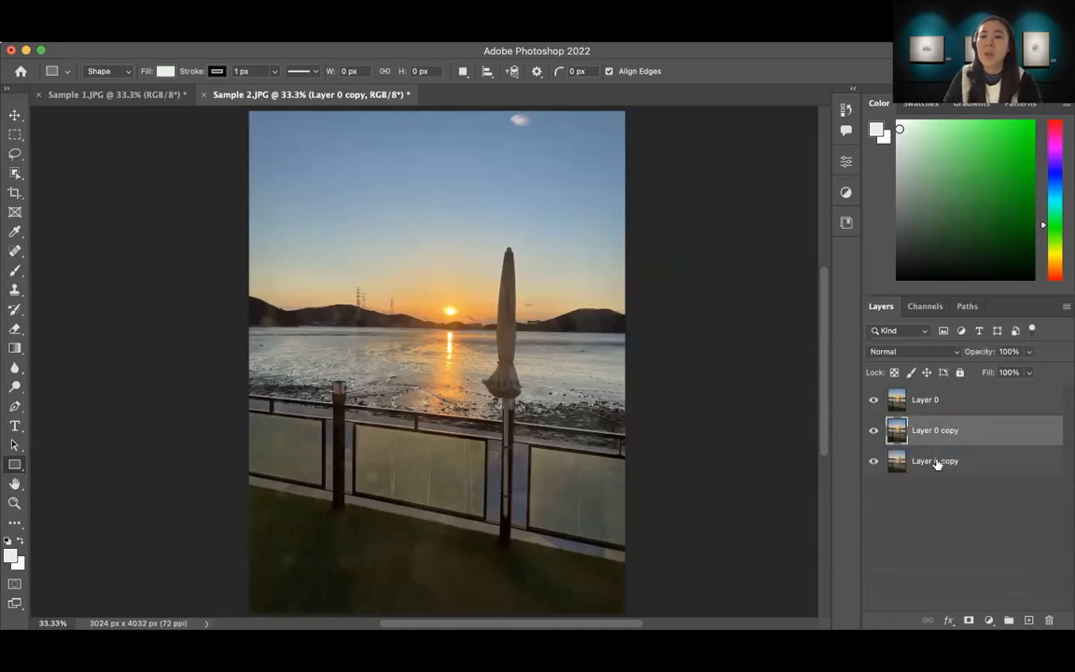
pyautogui.click(949, 518)
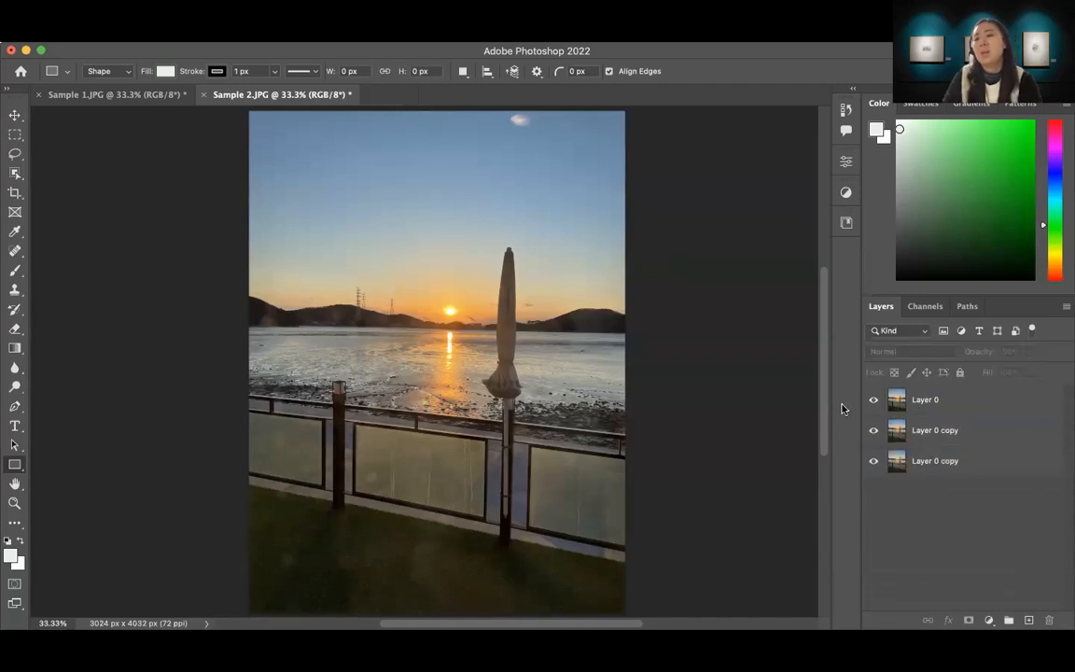
pyautogui.click(926, 464)
pyautogui.press('Delete')
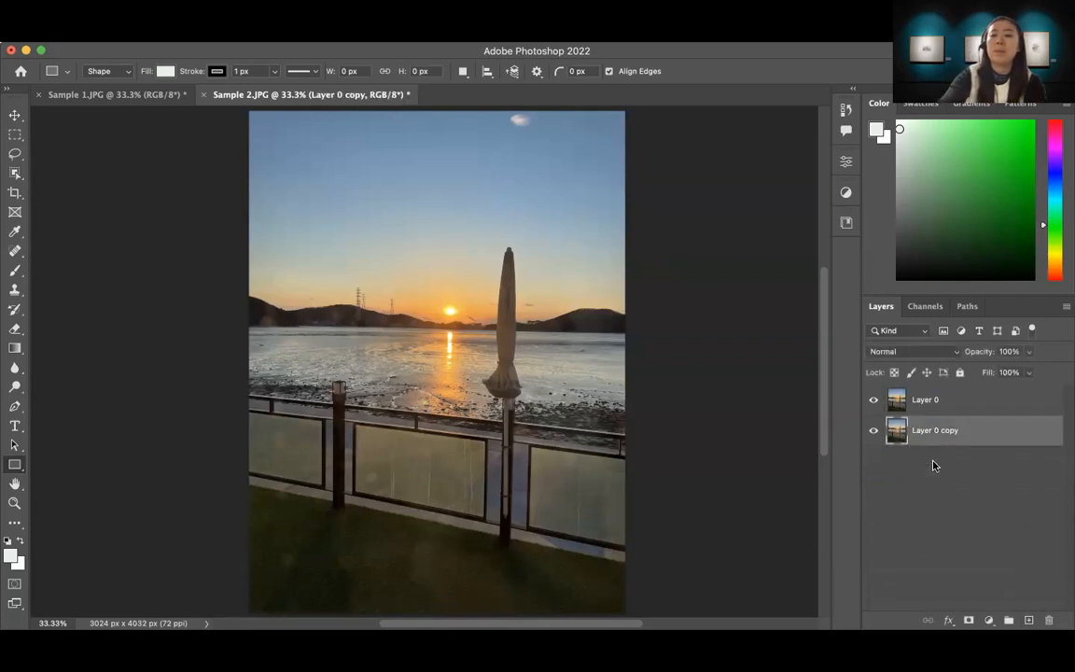
pyautogui.click(888, 479)
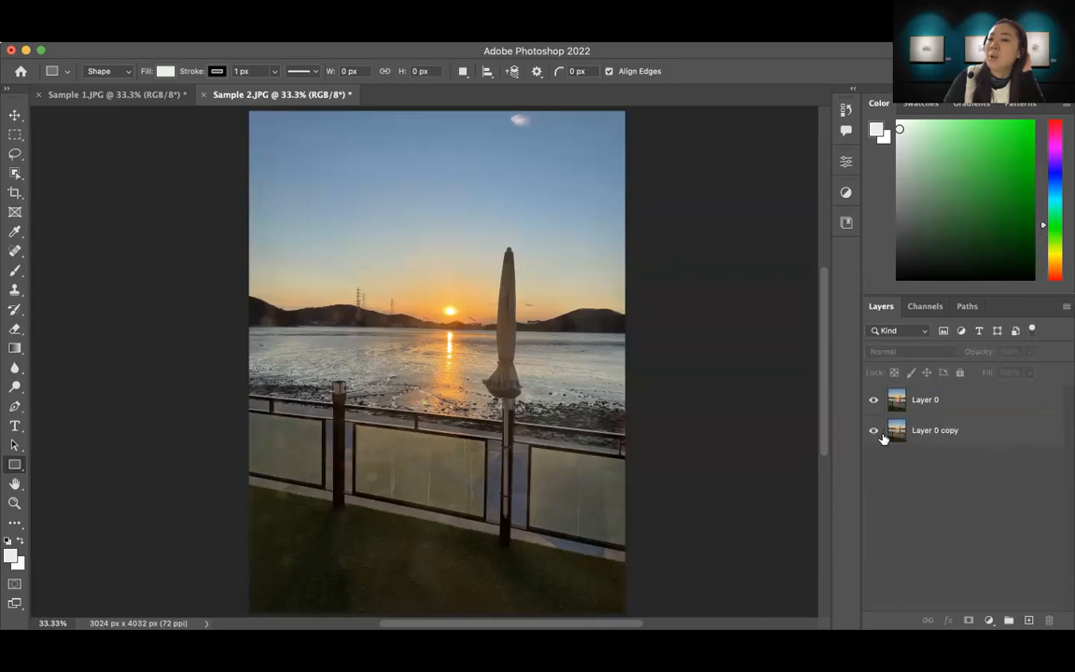
# Rename the Layer 0 copy layer as Original and hide it.
pyautogui.doubleClick(935, 431)
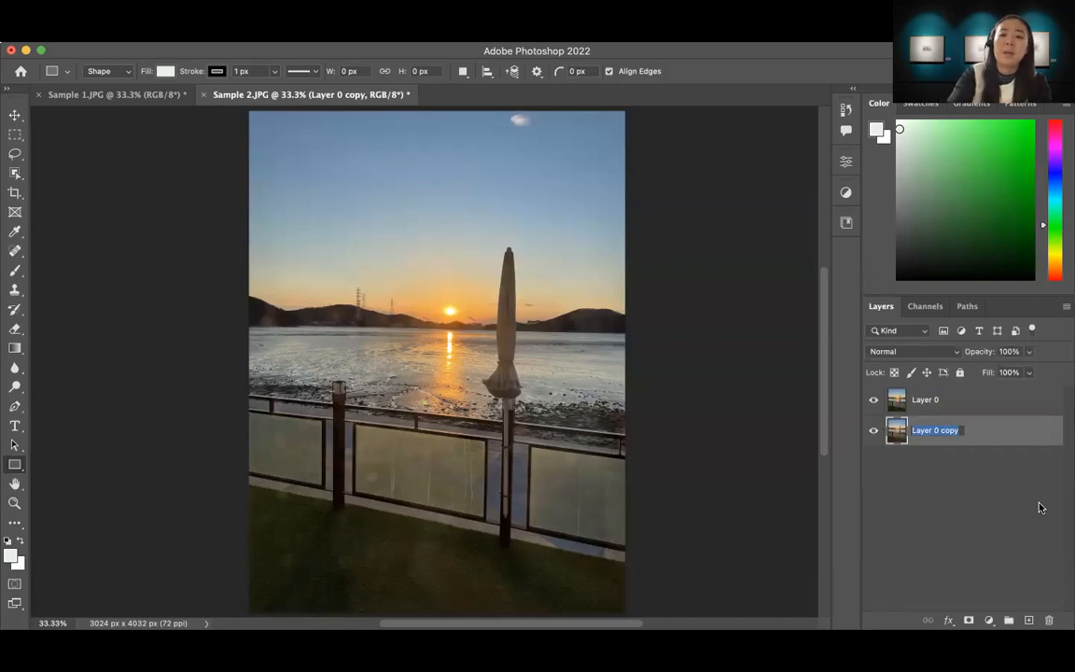
pyautogui.write('Original')
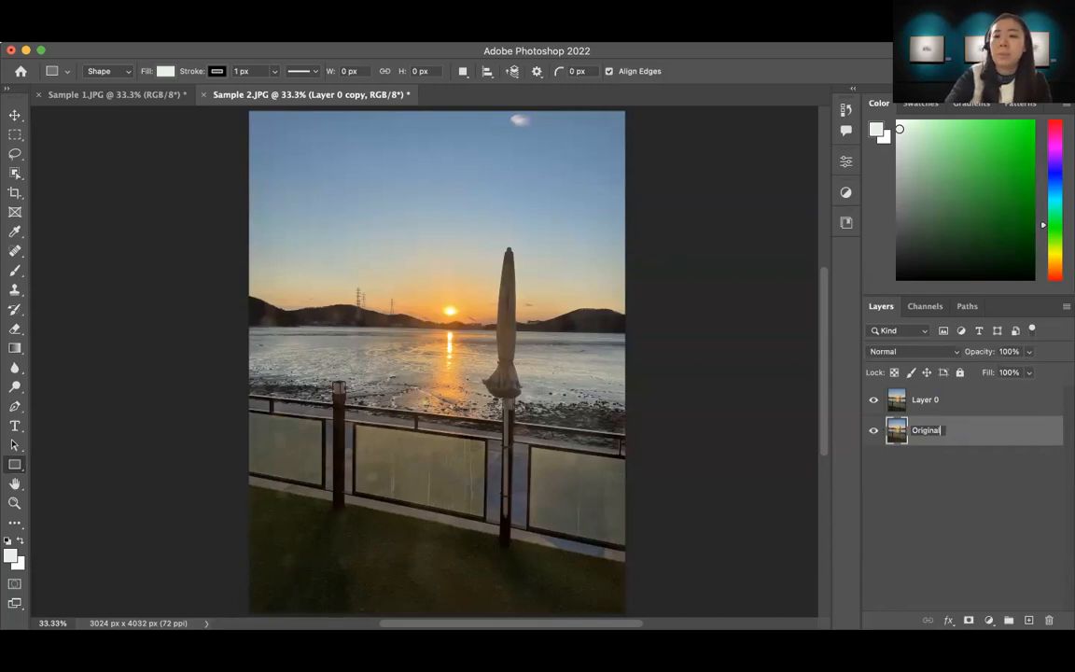
pyautogui.press('Return')
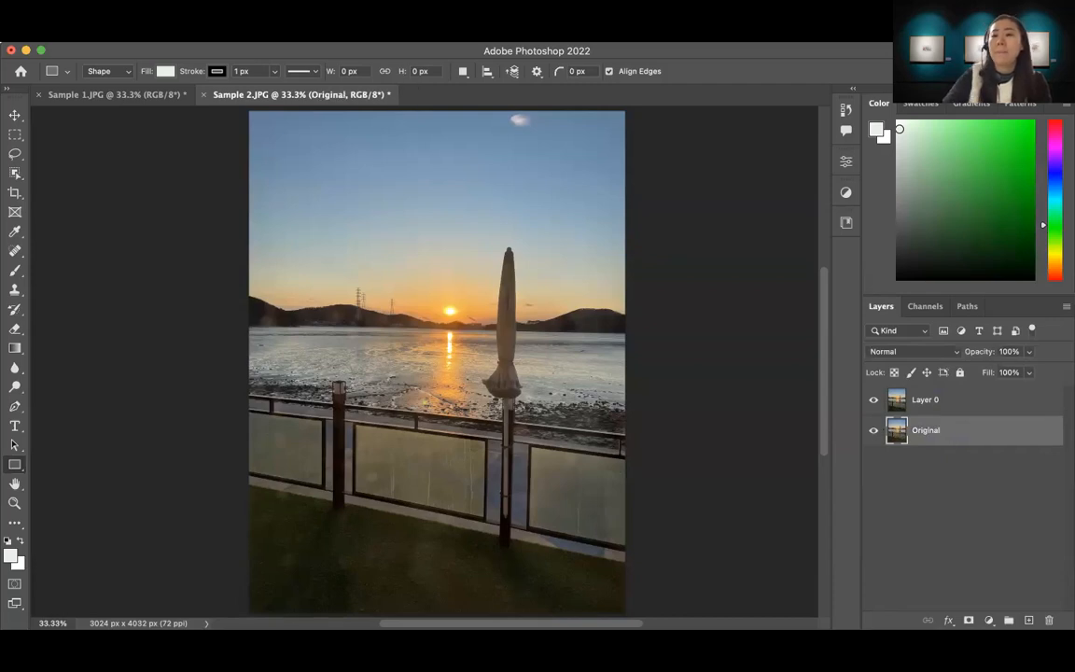
pyautogui.click(873, 432)
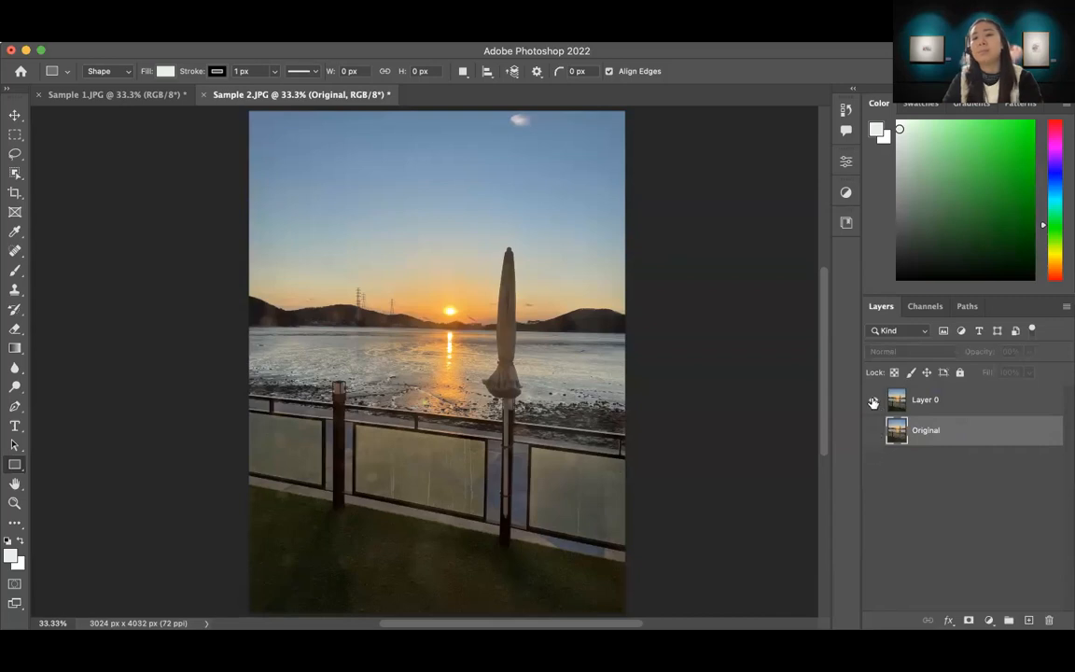
# Switch Layer 0's visibility off and on several times, ending with it visible and no layer selected.
pyautogui.click(874, 400)
pyautogui.click(873, 400)
pyautogui.click(872, 401)
pyautogui.click(872, 402)
pyautogui.click(872, 402)
pyautogui.click(874, 401)
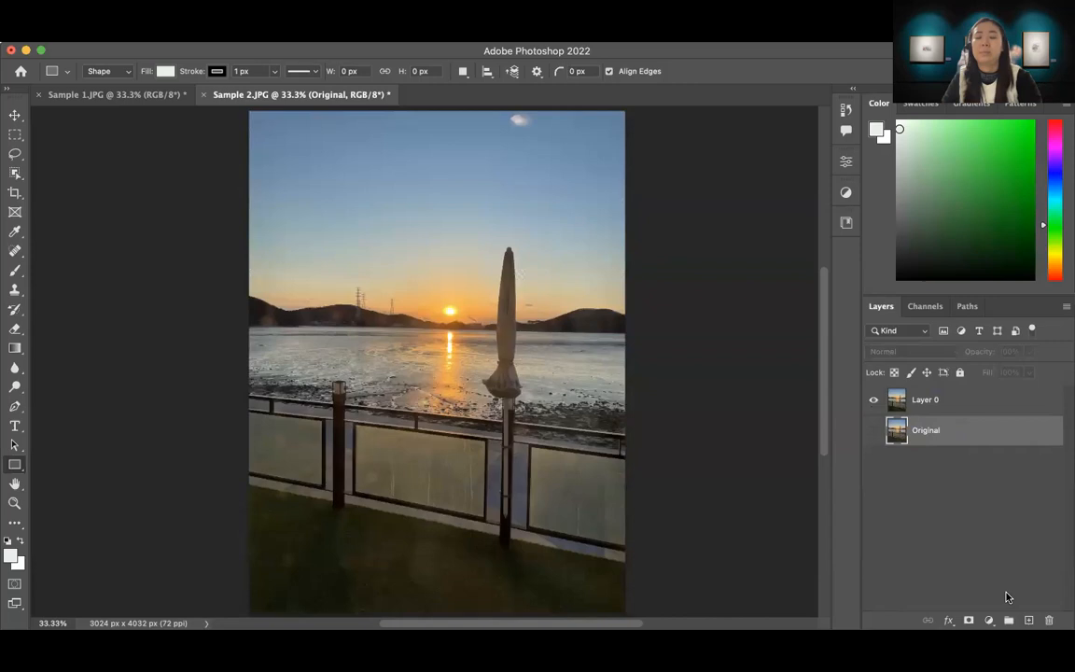
pyautogui.click(977, 509)
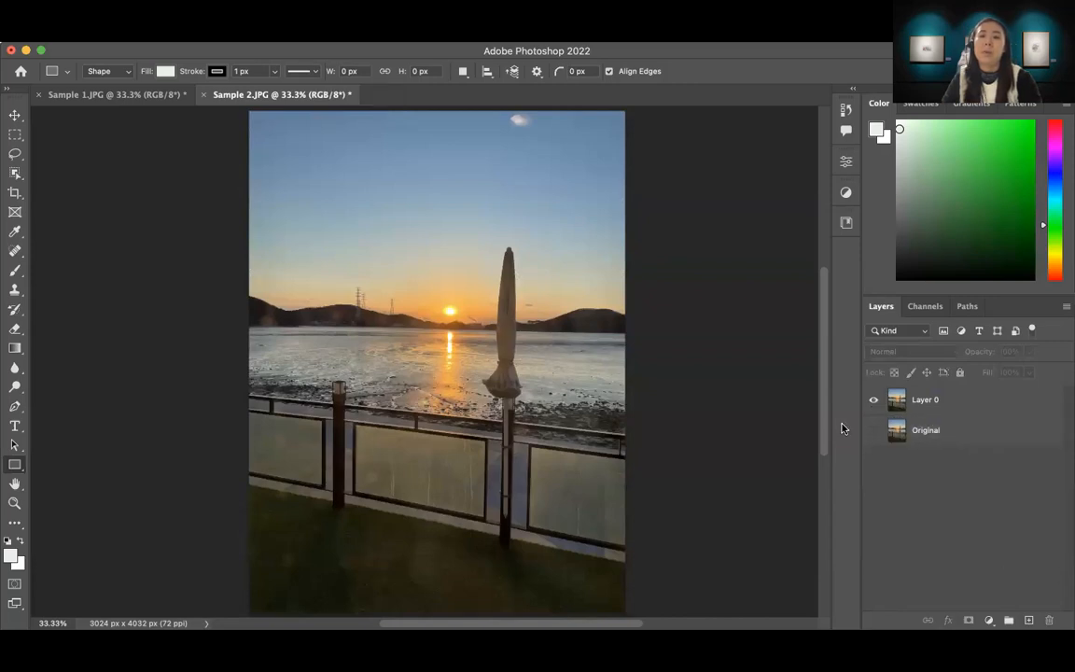
# Rename Layer 0 as Editing.
pyautogui.click(925, 401)
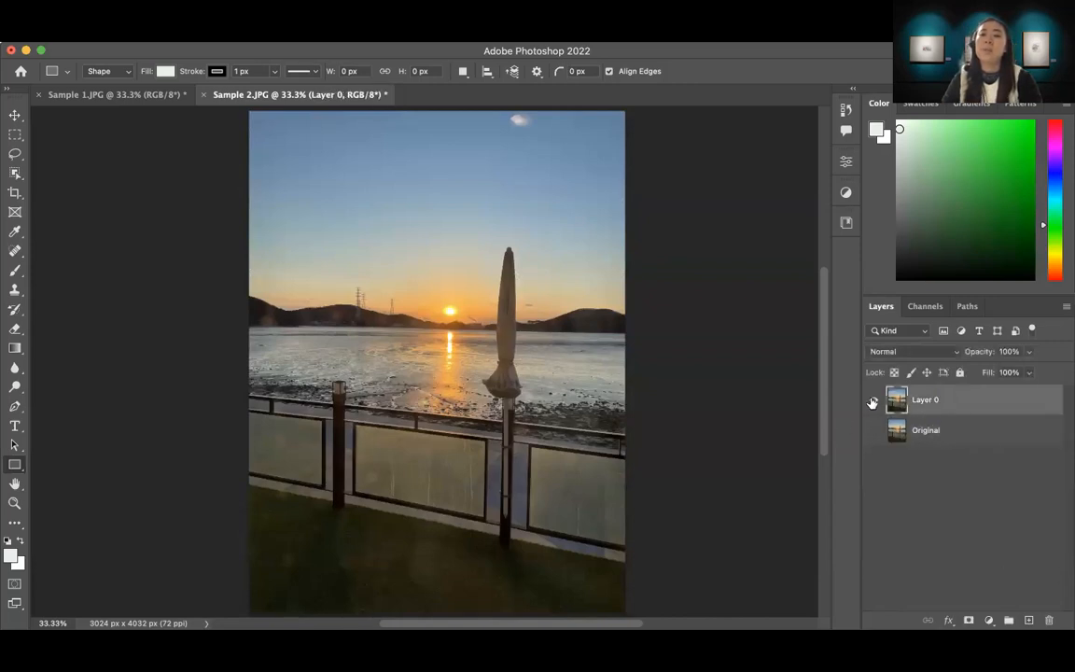
pyautogui.doubleClick(923, 402)
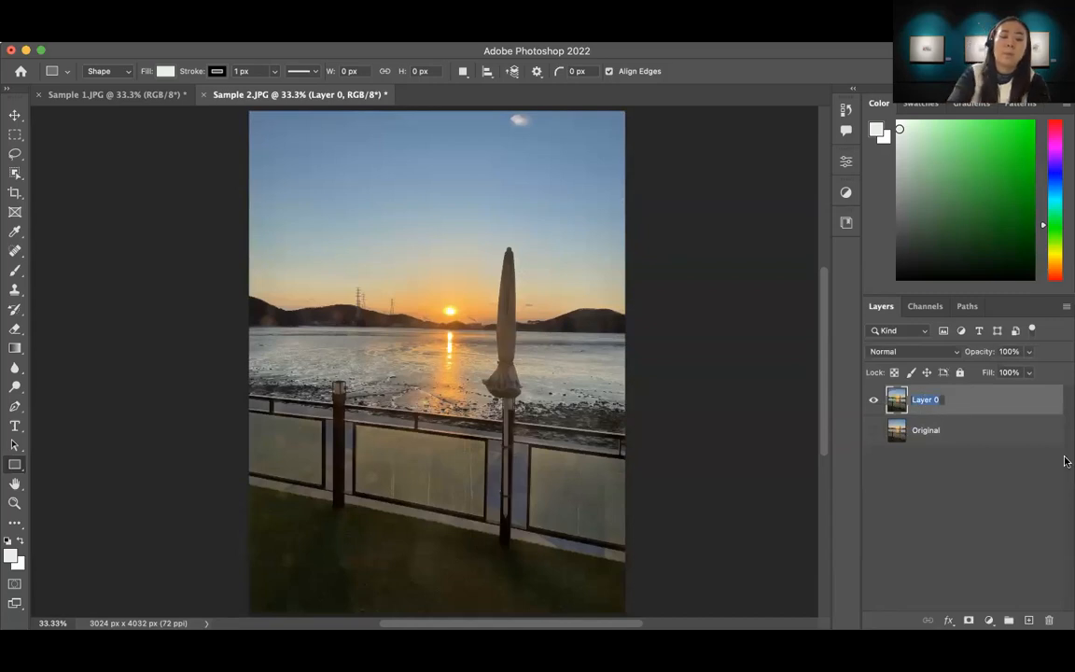
pyautogui.write('Editing')
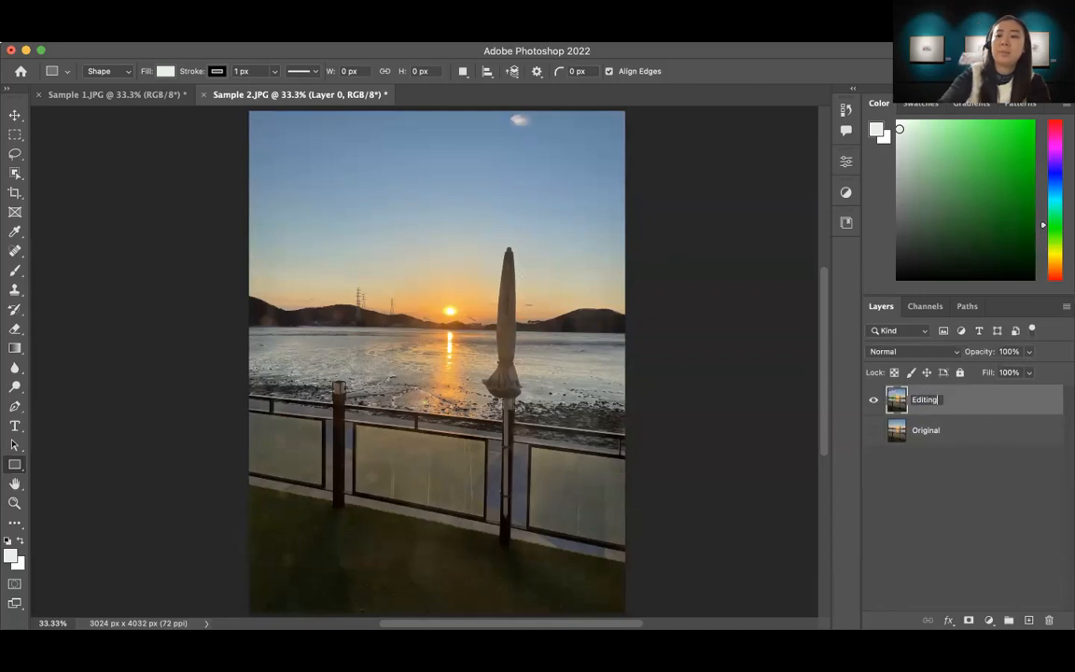
pyautogui.press('Return')
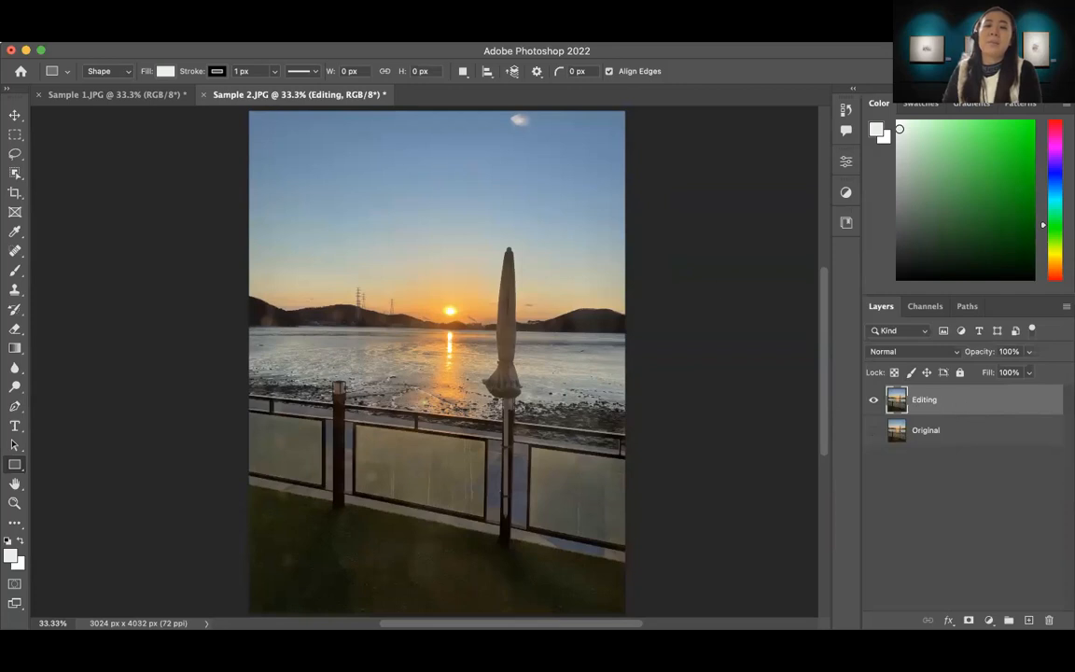
# Start the Camera Raw Filter on the Editing layer and set Temperature to +27 and Tint to +23.
pyautogui.click(339, 36)
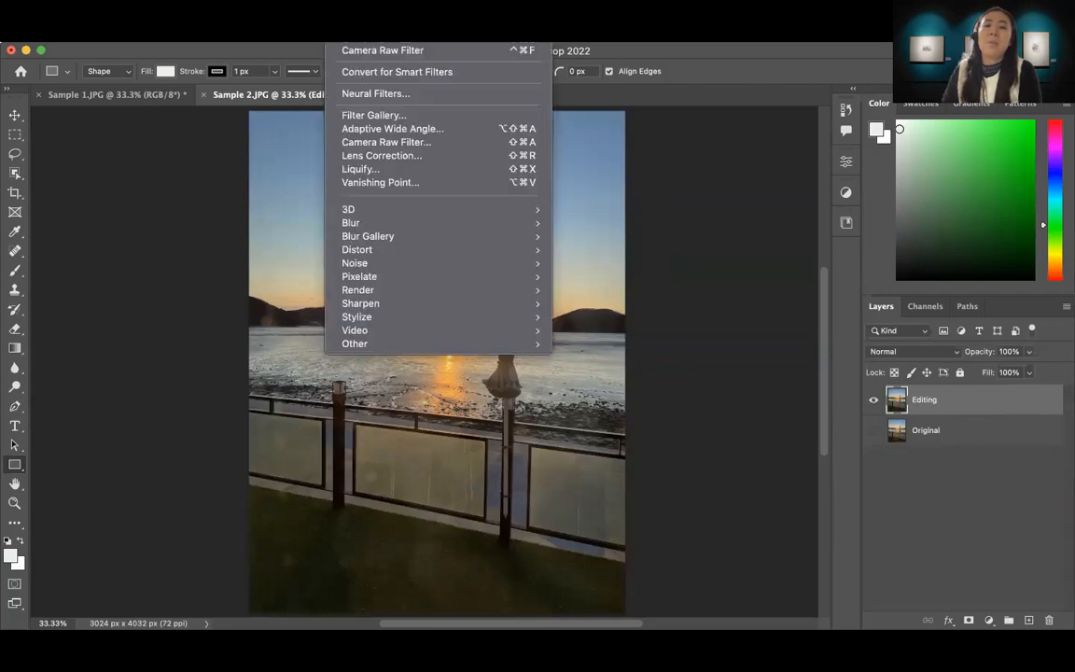
pyautogui.click(377, 143)
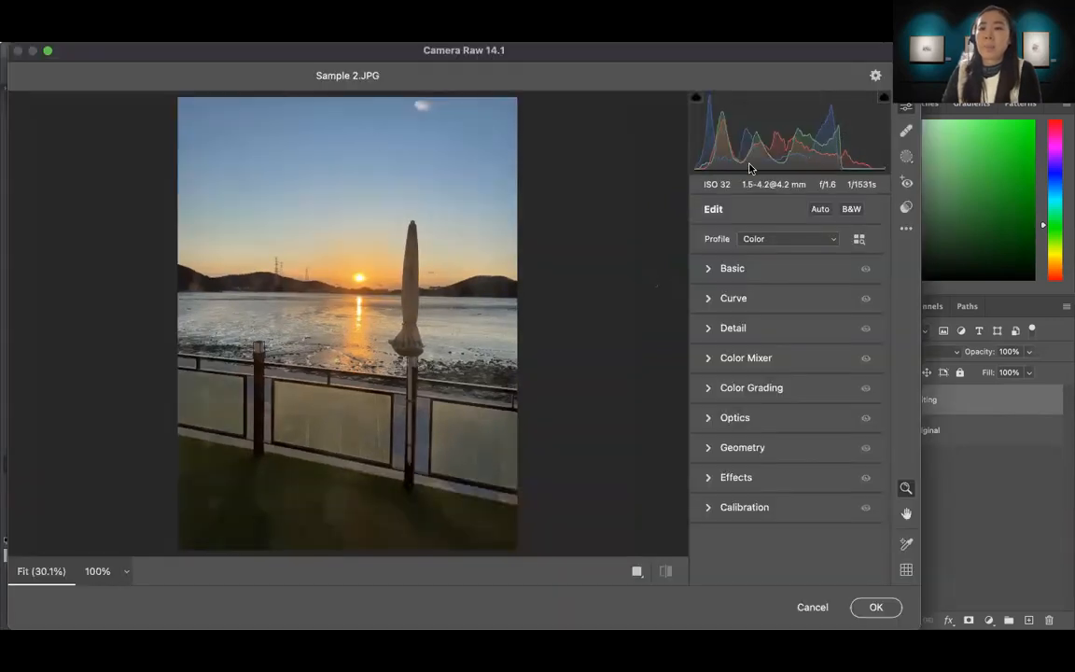
pyautogui.click(708, 268)
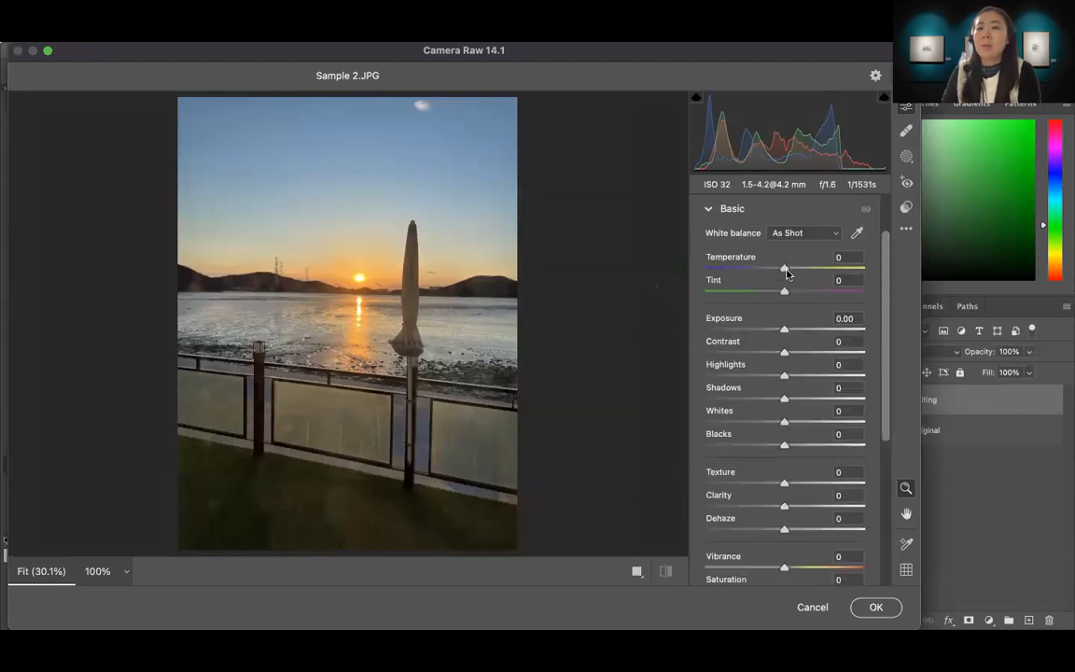
pyautogui.moveTo(785, 272); pyautogui.dragTo(801, 292)
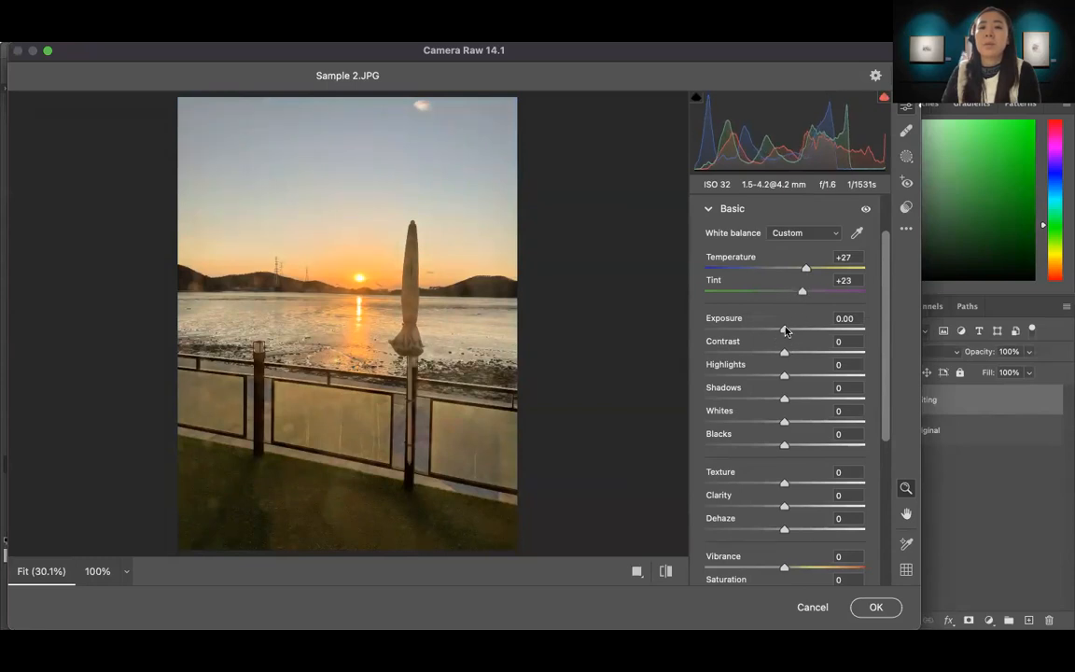
# Set the photo's Exposure to -0.85 and Contrast to +47, leaving Highlights at 0.
pyautogui.moveTo(785, 331); pyautogui.dragTo(773, 335)
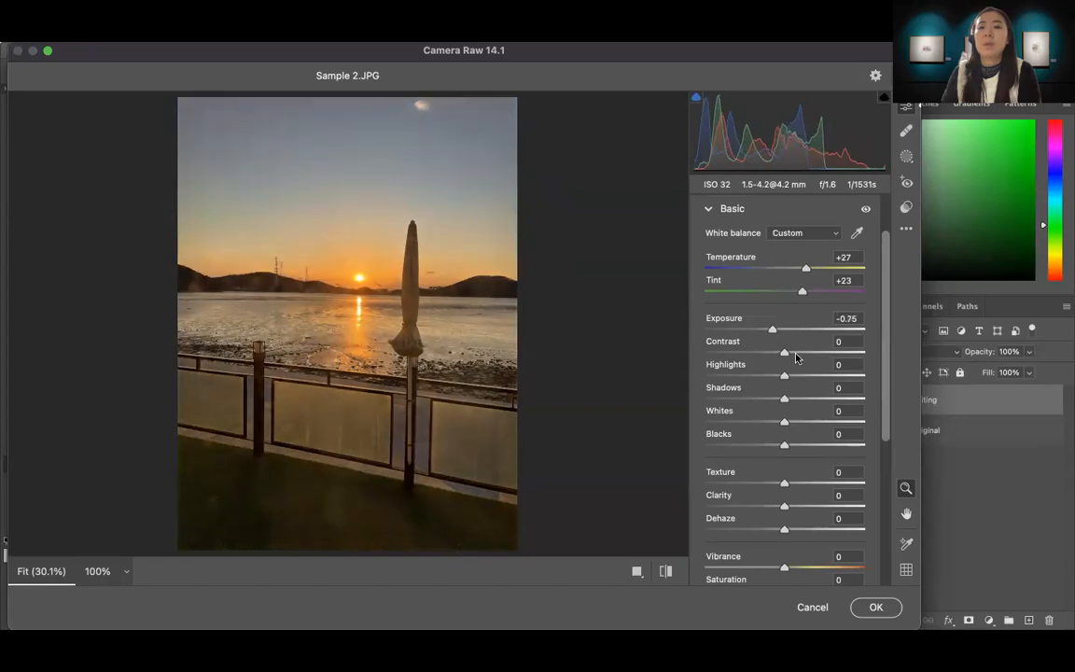
pyautogui.moveTo(784, 356); pyautogui.dragTo(770, 333)
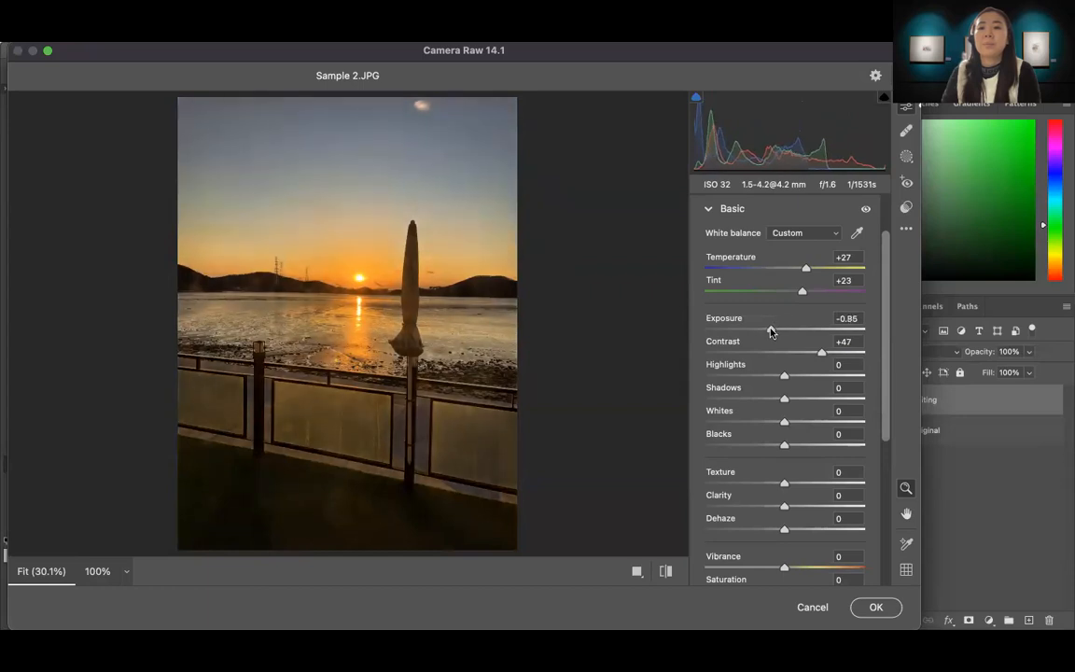
pyautogui.moveTo(784, 382)
pyautogui.mouseDown()
pyautogui.moveTo(808, 379)
pyautogui.moveTo(786, 382)
pyautogui.mouseUp()
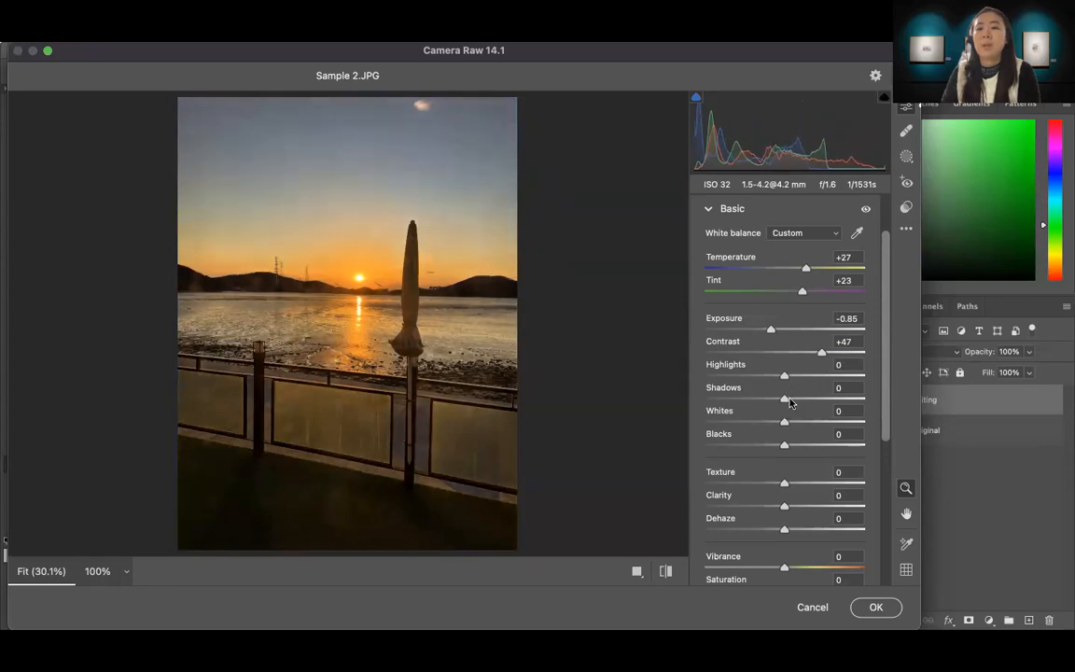
# Set the photo's Shadows to -21, Whites to +32 and Blacks to -15.
pyautogui.scroll(-4, 784, 403)
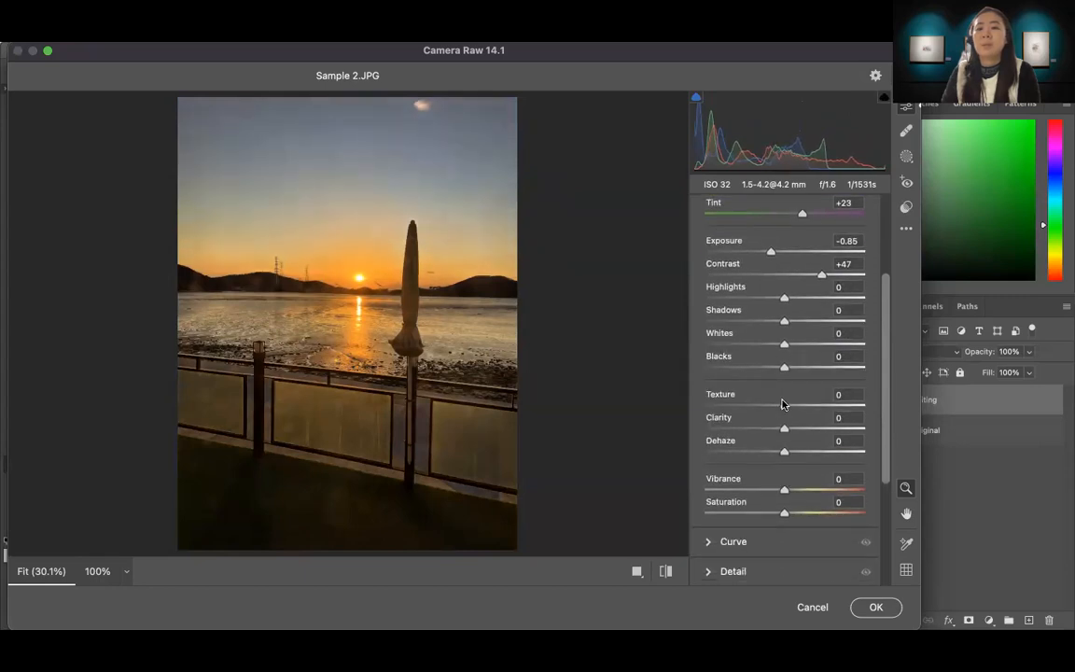
pyautogui.moveTo(784, 322); pyautogui.dragTo(774, 370)
pyautogui.scroll(-5, 821, 432)
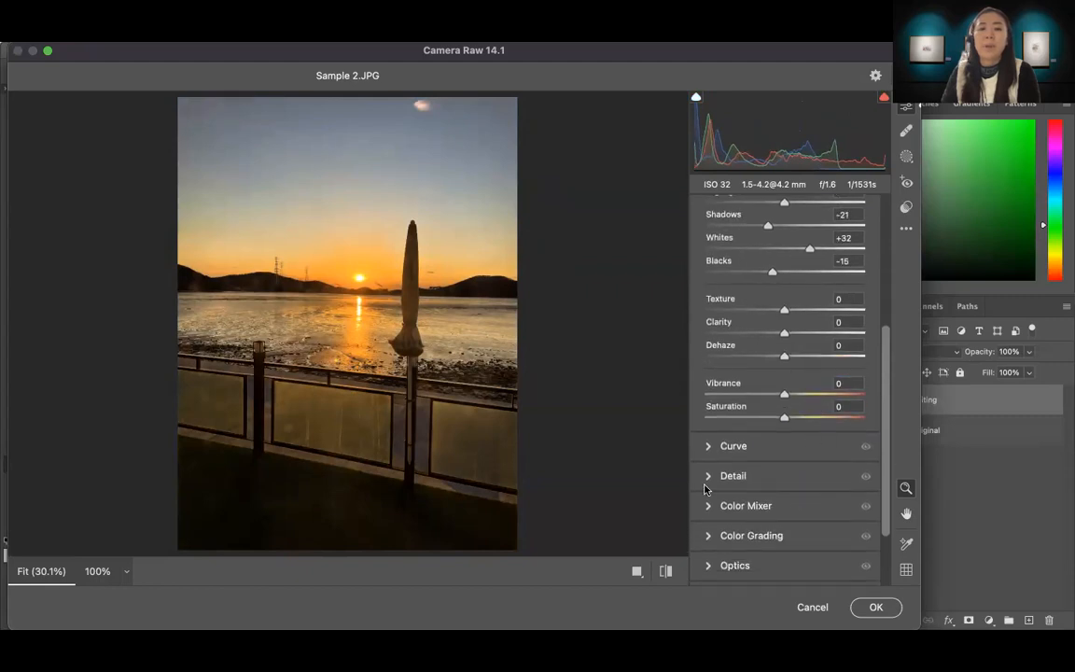
# Set Vibrance to about +37 and Saturation to about +35, and apply the Camera Raw adjustments to the Editing layer.
pyautogui.moveTo(785, 395); pyautogui.dragTo(810, 422)
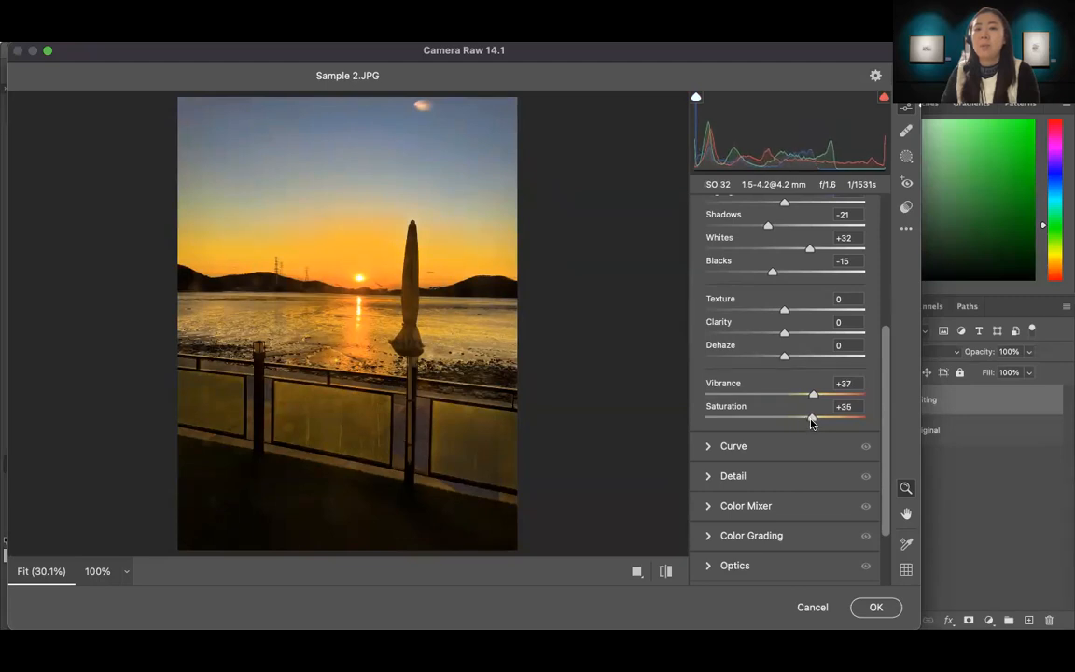
pyautogui.click(876, 609)
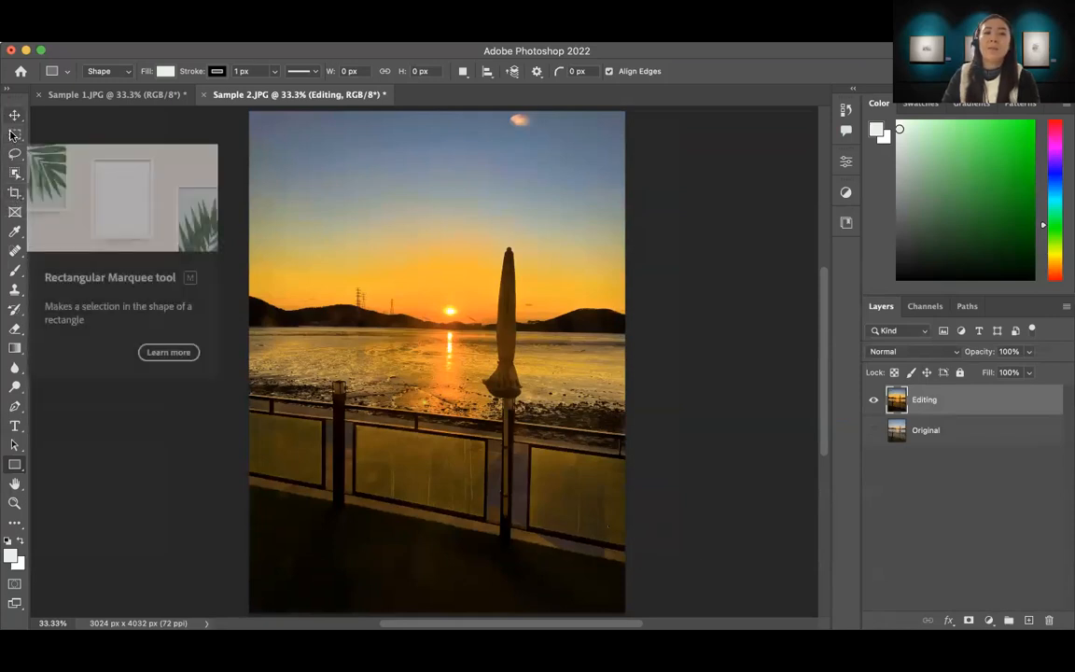
# Crop the photo to 3024 x 3577 px, trimming the sky with the bright flare above and the dark floor below.
pyautogui.click(14, 196)
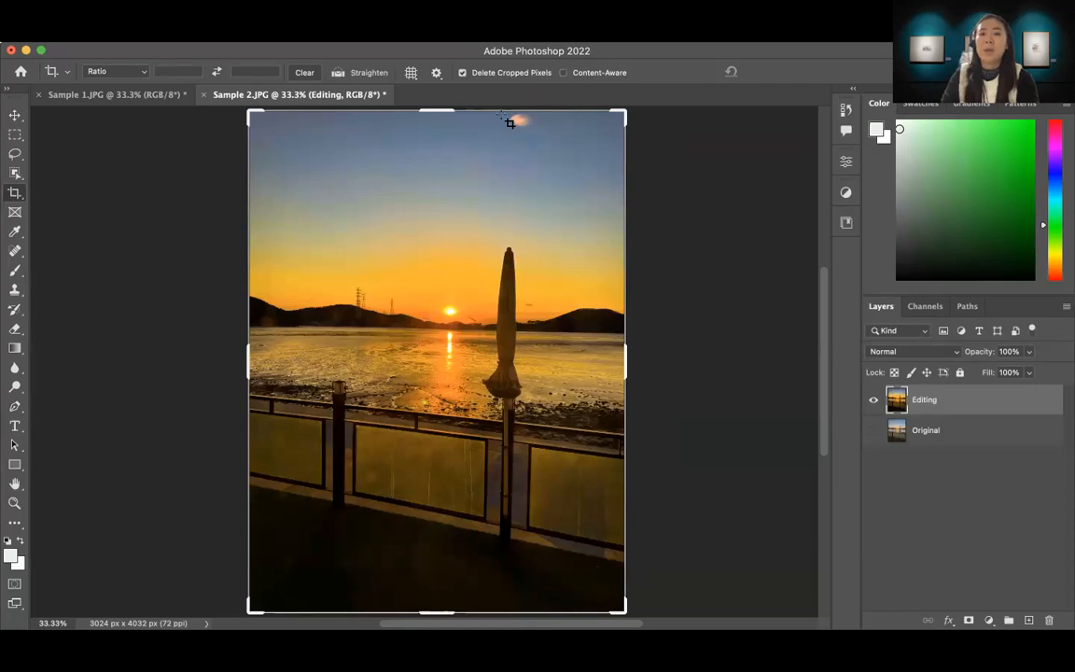
pyautogui.moveTo(439, 108); pyautogui.dragTo(439, 141)
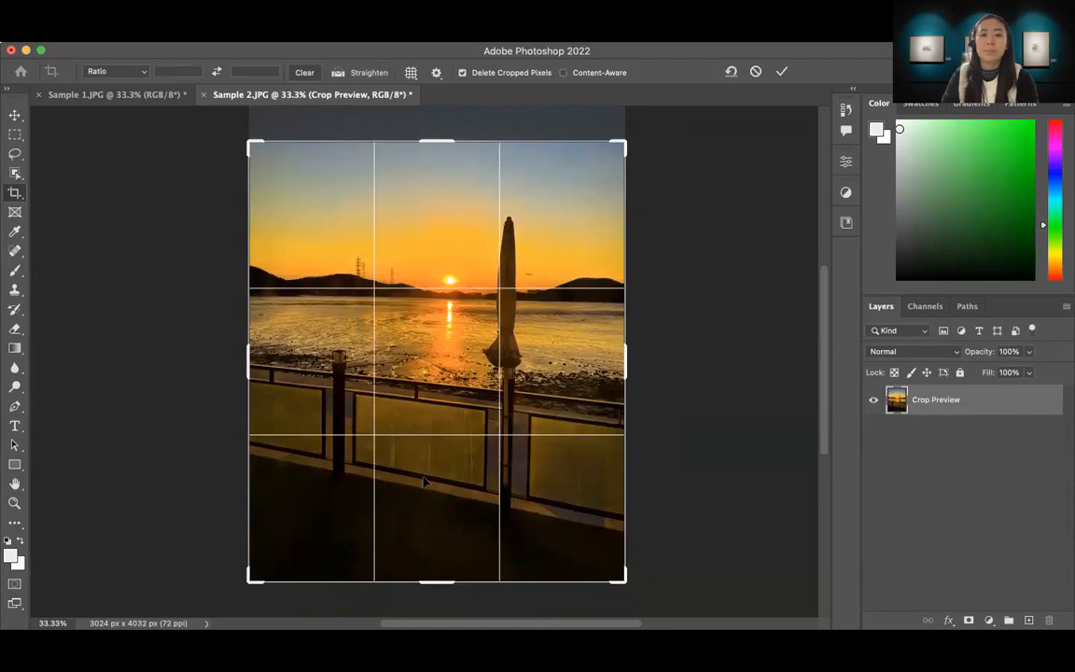
pyautogui.moveTo(443, 585); pyautogui.dragTo(445, 537)
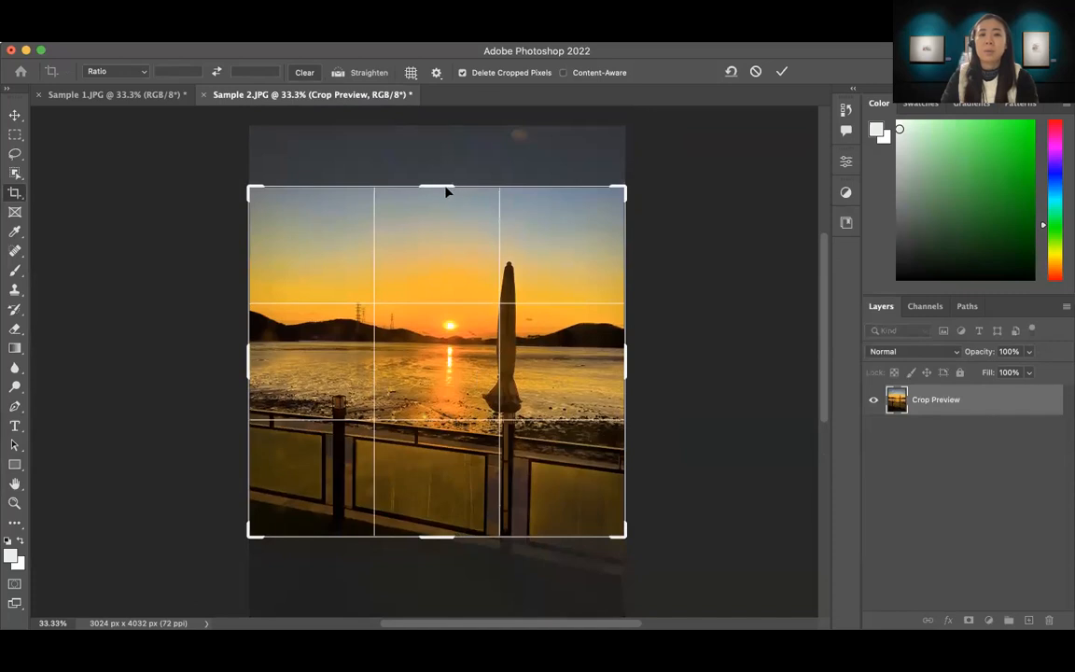
pyautogui.moveTo(445, 188); pyautogui.dragTo(443, 164)
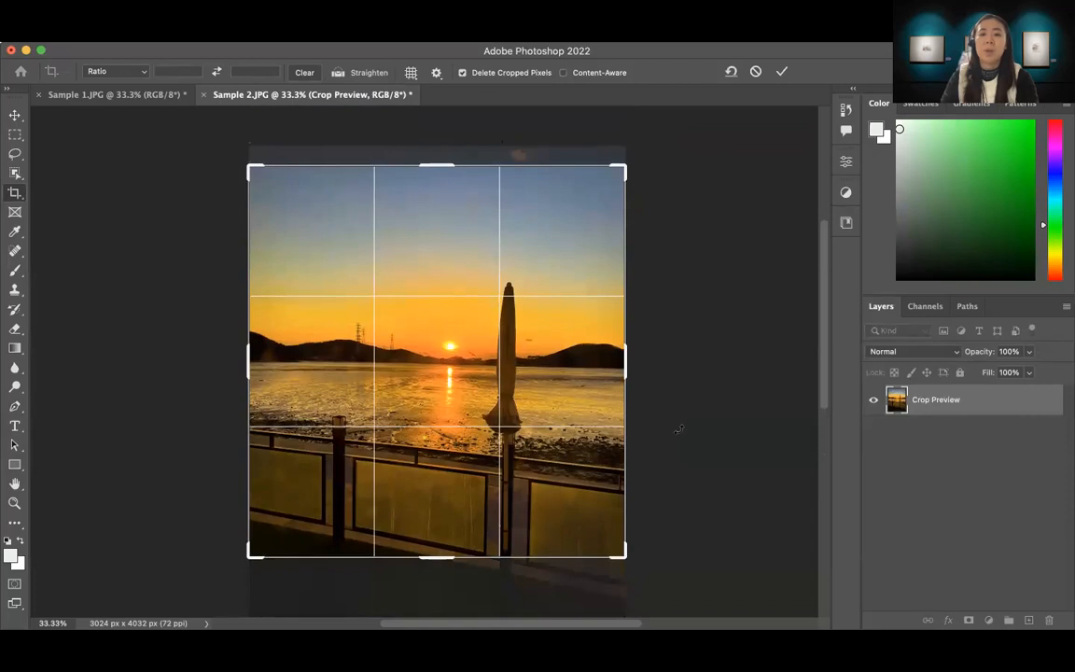
pyautogui.moveTo(446, 558); pyautogui.dragTo(441, 582)
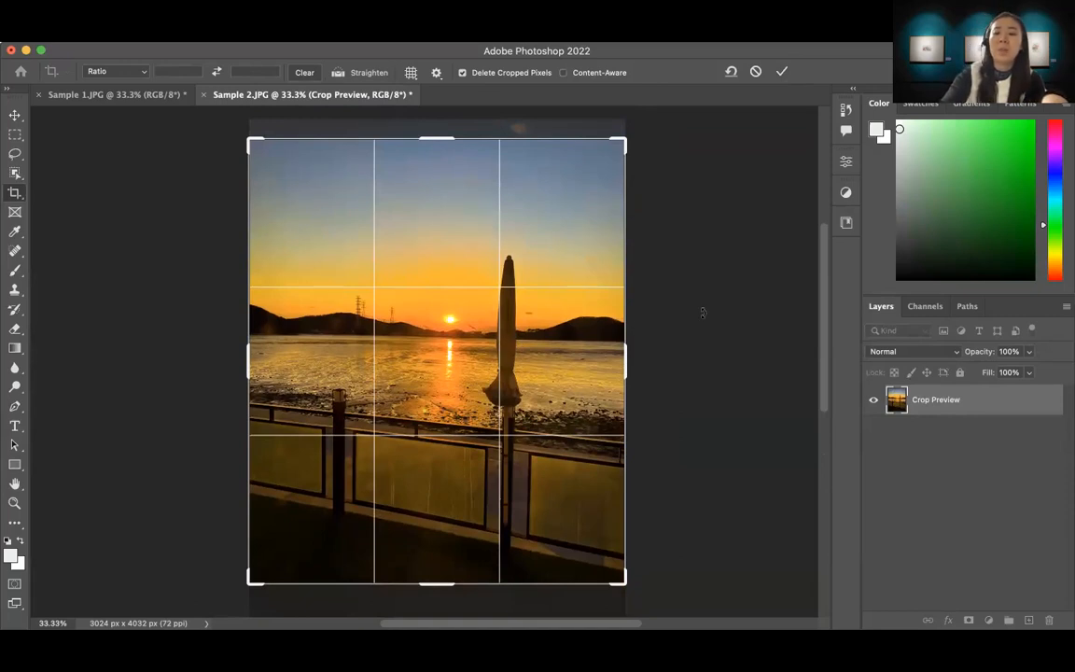
pyautogui.press('Return')
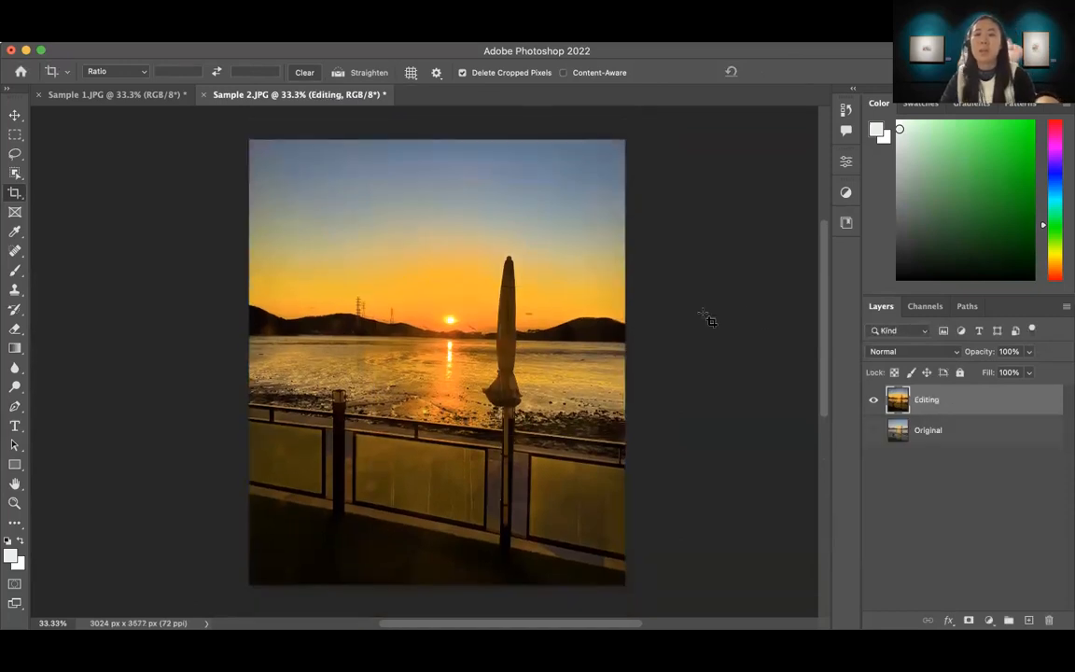
# Zoom in closely on the sunset sky beside the closed umbrella, and fit the whole photo on screen again.
pyautogui.click(14, 117)
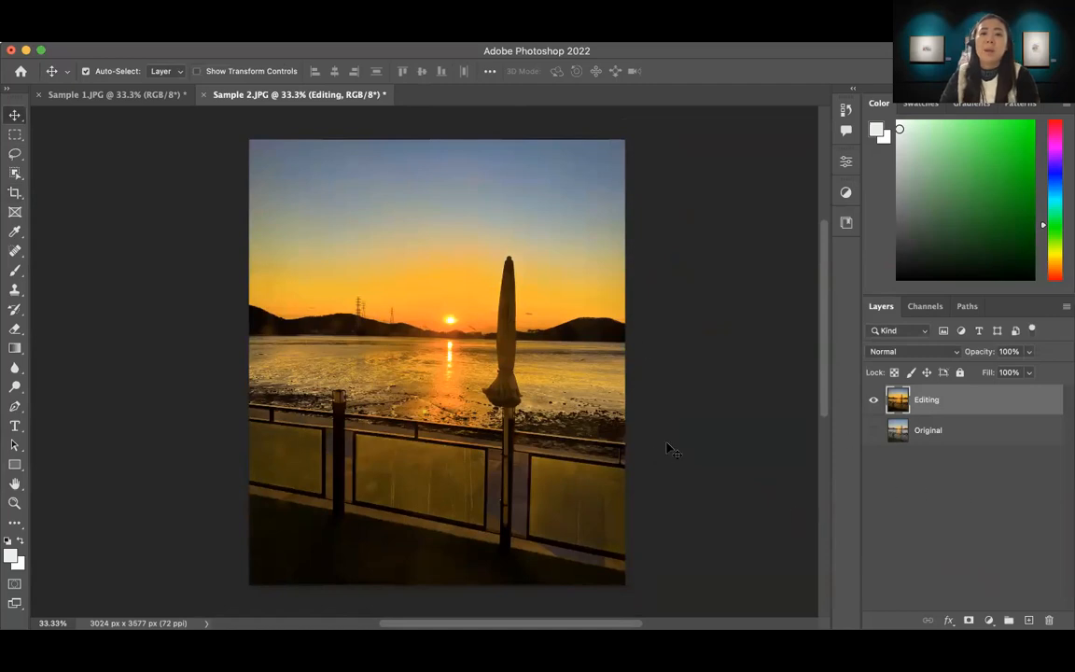
pyautogui.press('z')
pyautogui.click(493, 393)
pyautogui.click(581, 434)
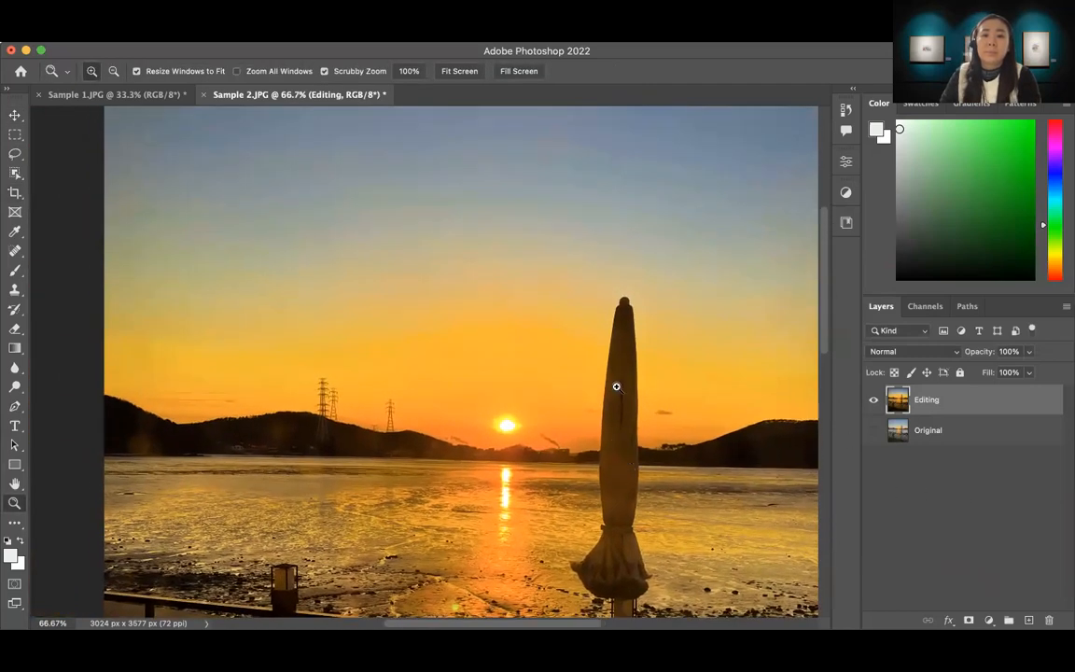
pyautogui.moveTo(617, 386); pyautogui.dragTo(582, 386)
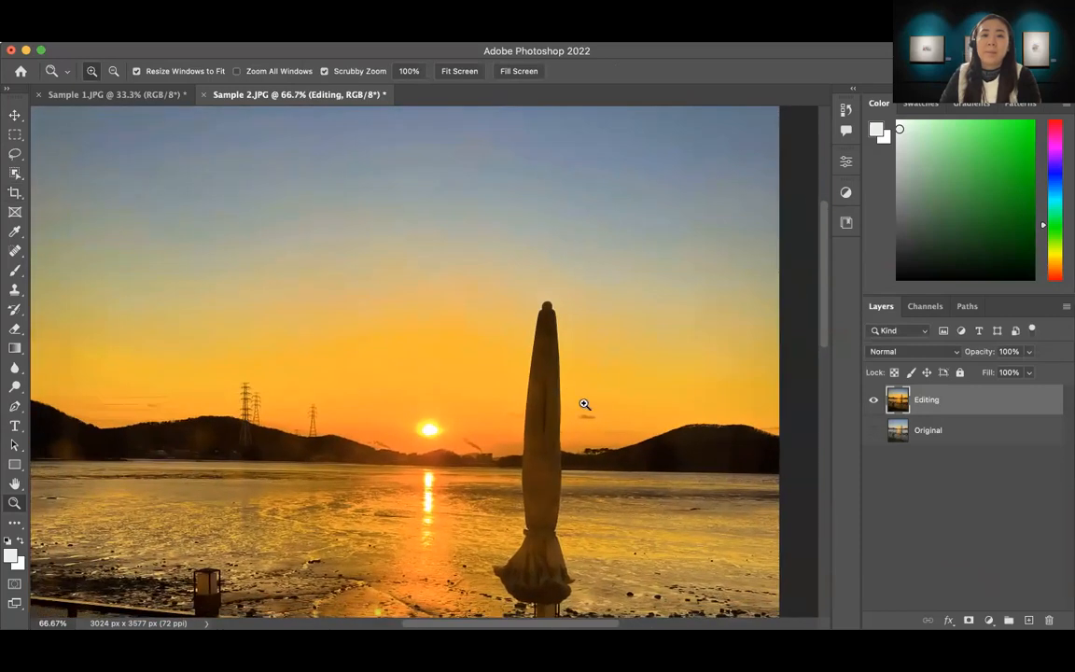
pyautogui.keyDown('alt'); pyautogui.click(493, 414); pyautogui.keyUp('alt')
pyautogui.moveTo(493, 413); pyautogui.dragTo(583, 439)
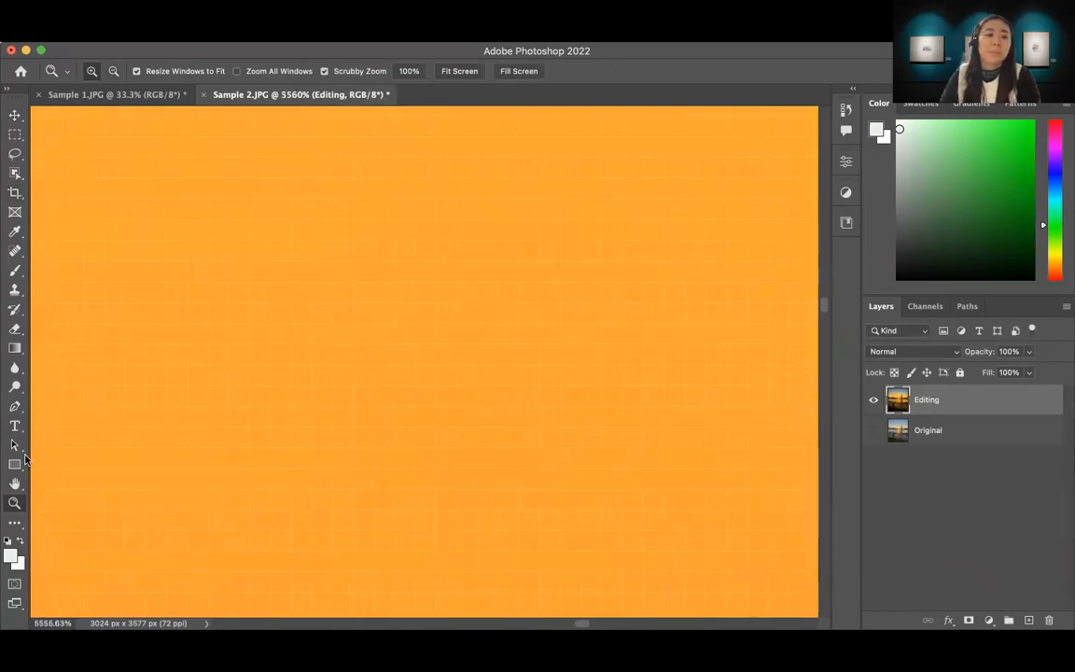
pyautogui.doubleClick(15, 485)
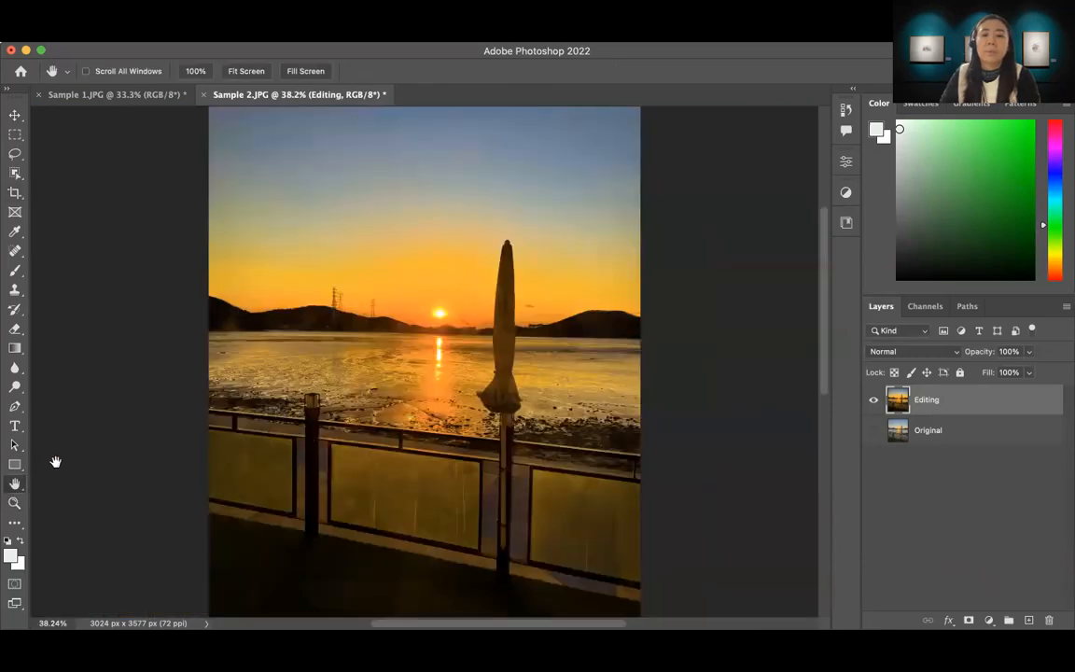
# Examine the umbrella tip and the surrounding sky at 200% zoom for small flaws, and zoom back out to 66.67%.
pyautogui.press('z')
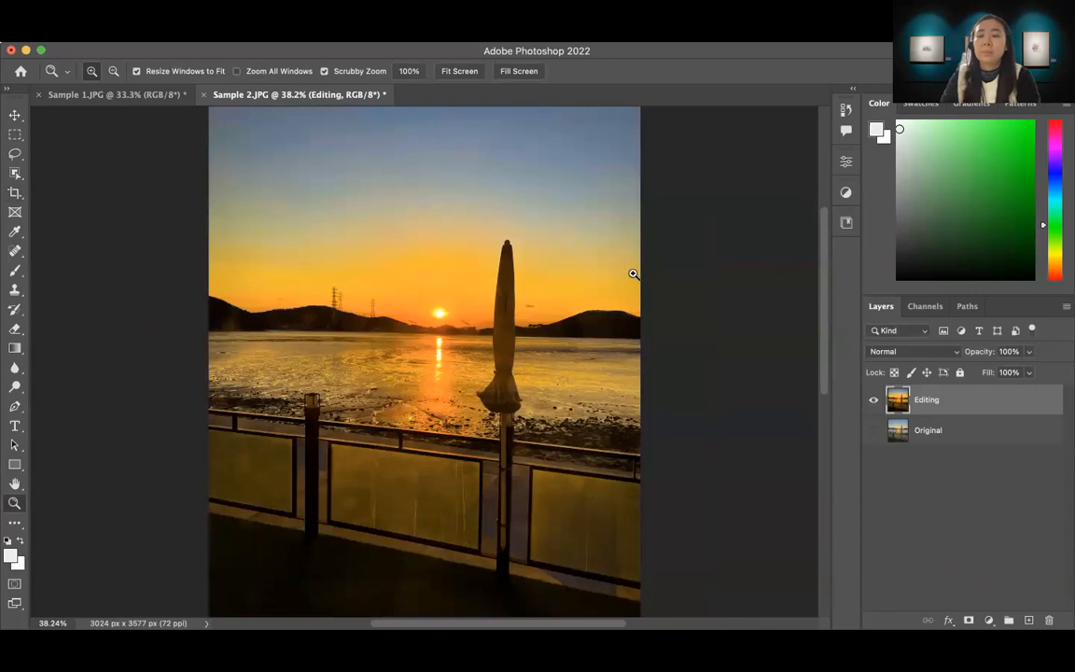
pyautogui.click(521, 312)
pyautogui.click(529, 296)
pyautogui.moveTo(489, 274); pyautogui.dragTo(533, 367)
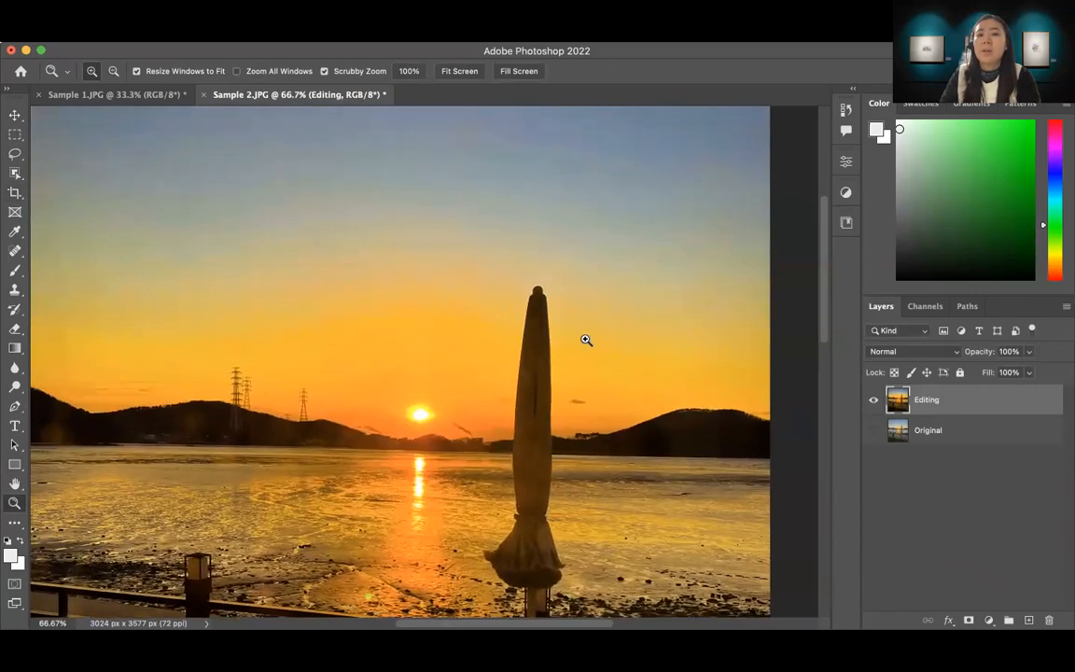
pyautogui.click(577, 303)
pyautogui.moveTo(552, 299); pyautogui.dragTo(474, 294)
pyautogui.moveTo(575, 349); pyautogui.dragTo(584, 382)
pyautogui.click(544, 321)
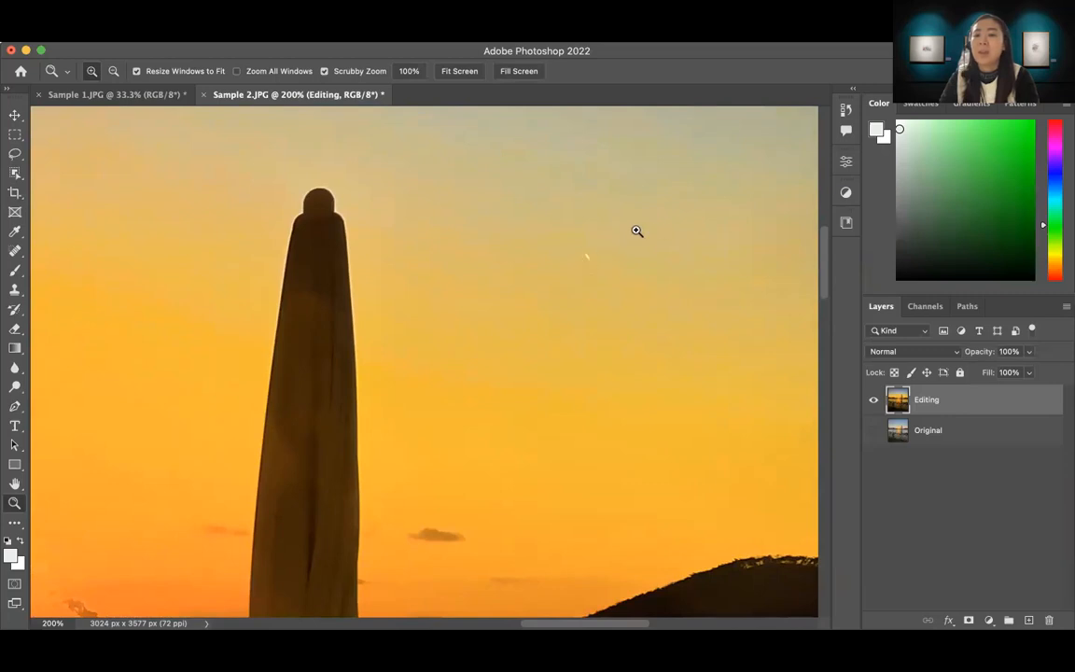
pyautogui.moveTo(694, 299); pyautogui.dragTo(635, 290)
pyautogui.moveTo(672, 326); pyautogui.dragTo(559, 377)
pyautogui.moveTo(372, 333); pyautogui.dragTo(487, 322)
pyautogui.moveTo(327, 168); pyautogui.dragTo(408, 354)
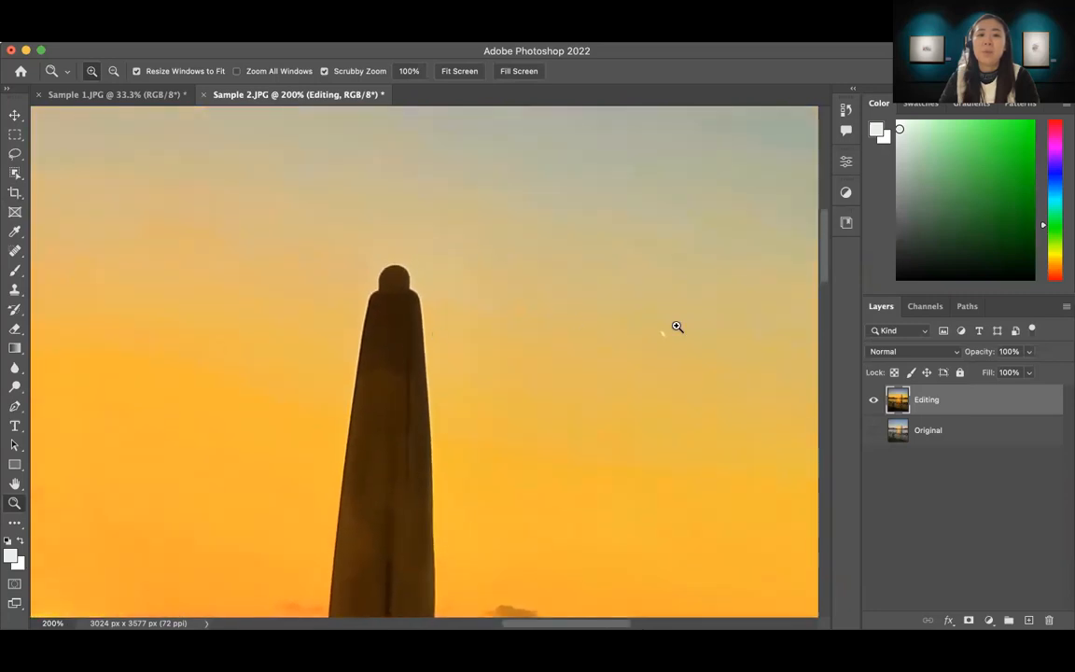
pyautogui.moveTo(762, 395); pyautogui.dragTo(655, 243)
pyautogui.moveTo(568, 390); pyautogui.dragTo(691, 272)
pyautogui.moveTo(517, 186); pyautogui.dragTo(559, 298)
pyautogui.moveTo(427, 153); pyautogui.dragTo(507, 316)
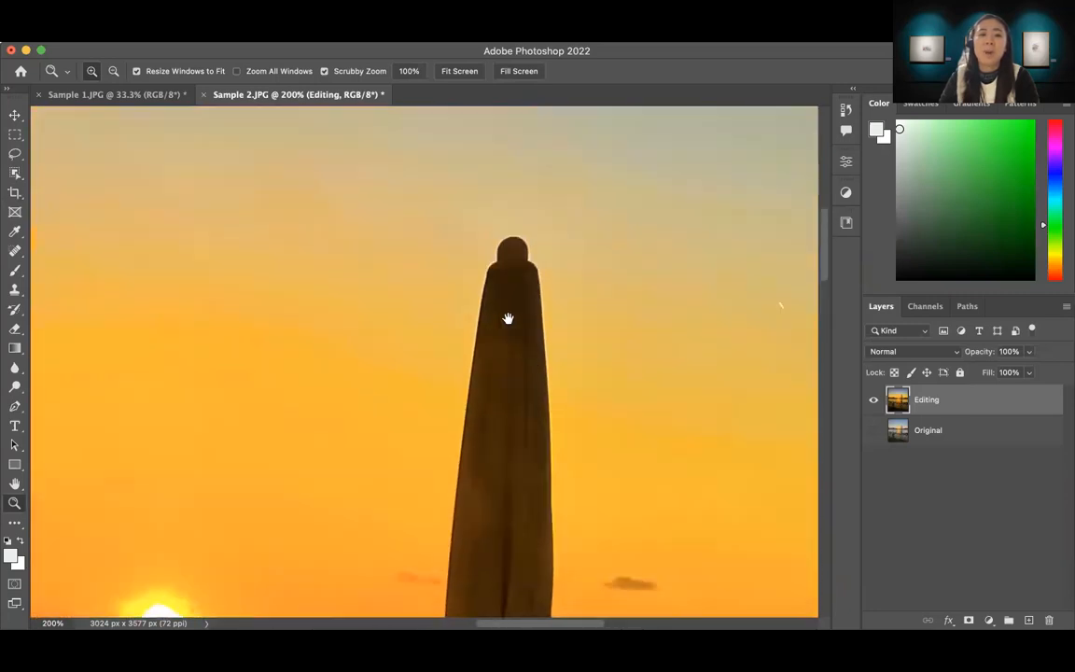
pyautogui.moveTo(618, 288); pyautogui.dragTo(551, 306)
pyautogui.keyDown('alt'); pyautogui.click(551, 305); pyautogui.keyUp('alt')
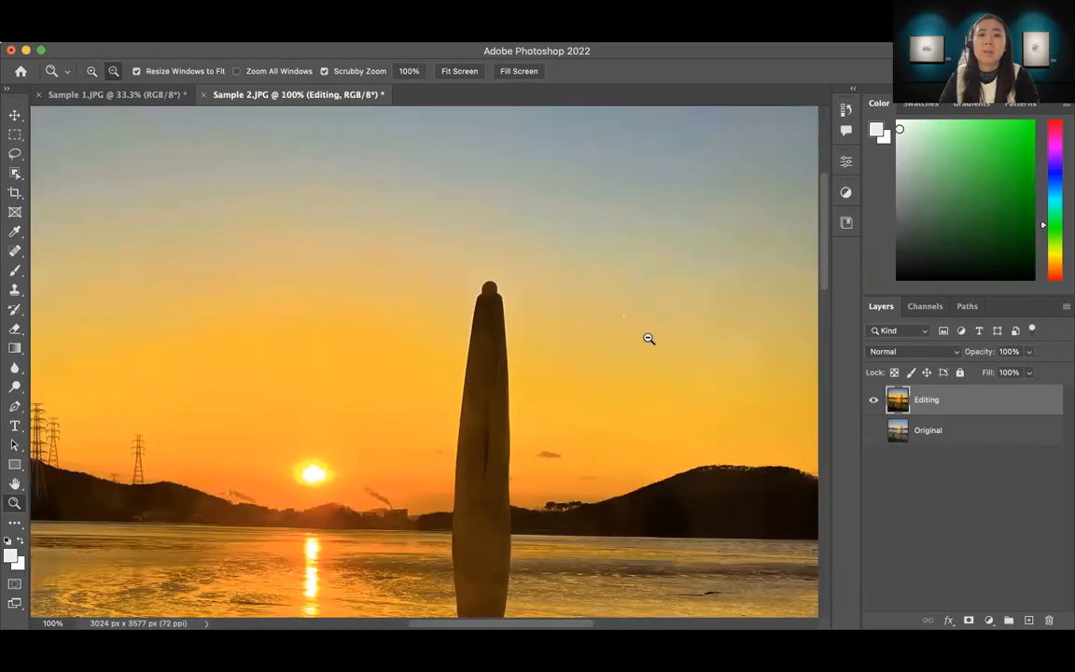
pyautogui.keyDown('alt'); pyautogui.click(647, 338); pyautogui.keyUp('alt')
pyautogui.moveTo(624, 329); pyautogui.dragTo(588, 325)
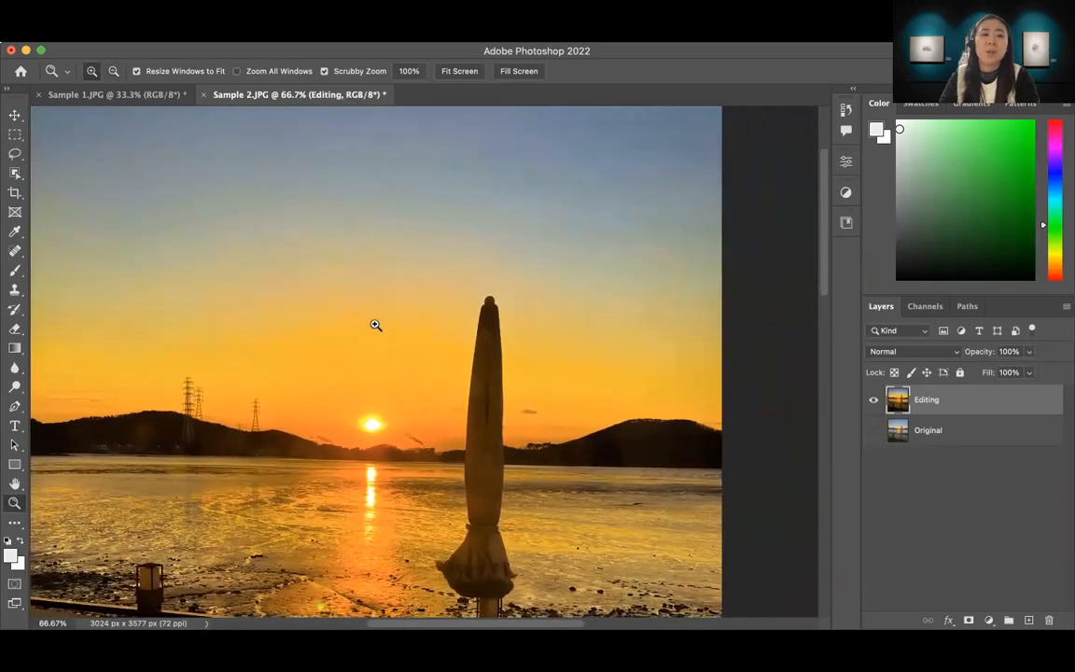
# Choose the Spot Healing Brush and examine the umbrella, water, hills and sky at 300% zoom for blemishes to retouch.
pyautogui.click(14, 252)
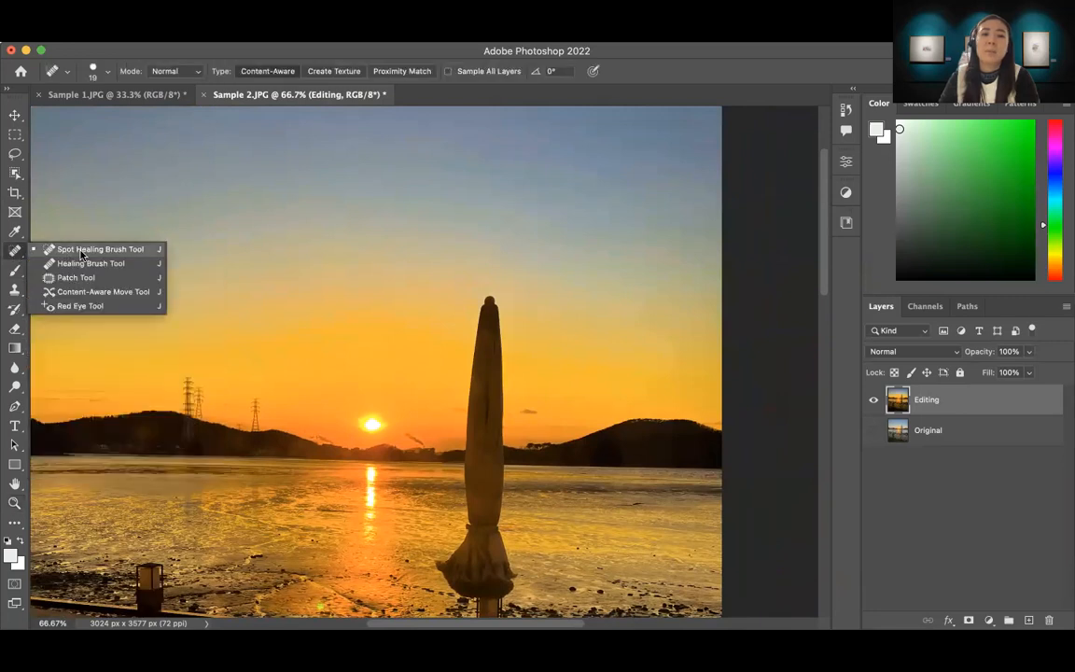
pyautogui.click(82, 250)
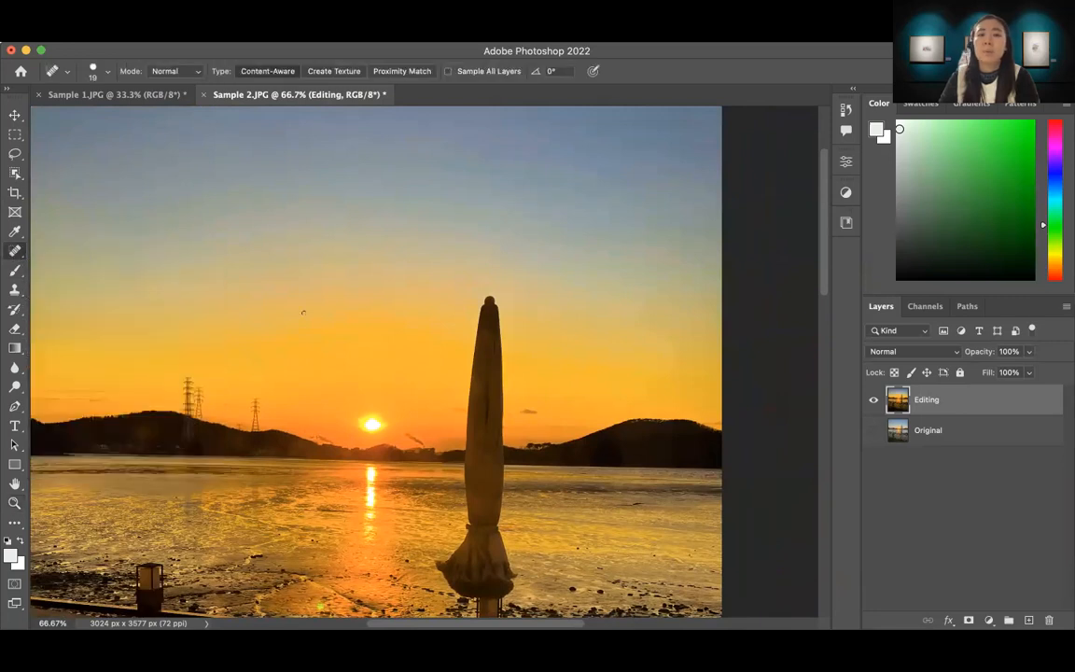
pyautogui.press('z')
pyautogui.moveTo(500, 278); pyautogui.dragTo(584, 214)
pyautogui.click(616, 376)
pyautogui.moveTo(545, 384); pyautogui.dragTo(542, 312)
pyautogui.moveTo(485, 403); pyautogui.dragTo(567, 250)
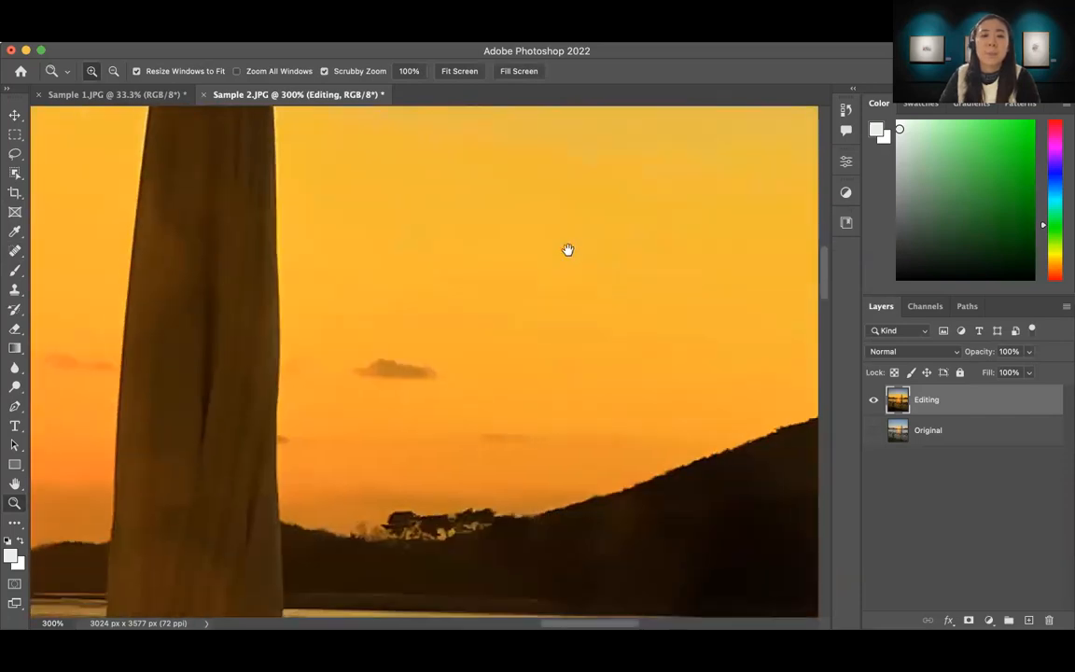
pyautogui.moveTo(430, 435); pyautogui.dragTo(540, 238)
pyautogui.moveTo(472, 431); pyautogui.dragTo(656, 264)
pyautogui.moveTo(484, 334); pyautogui.dragTo(631, 254)
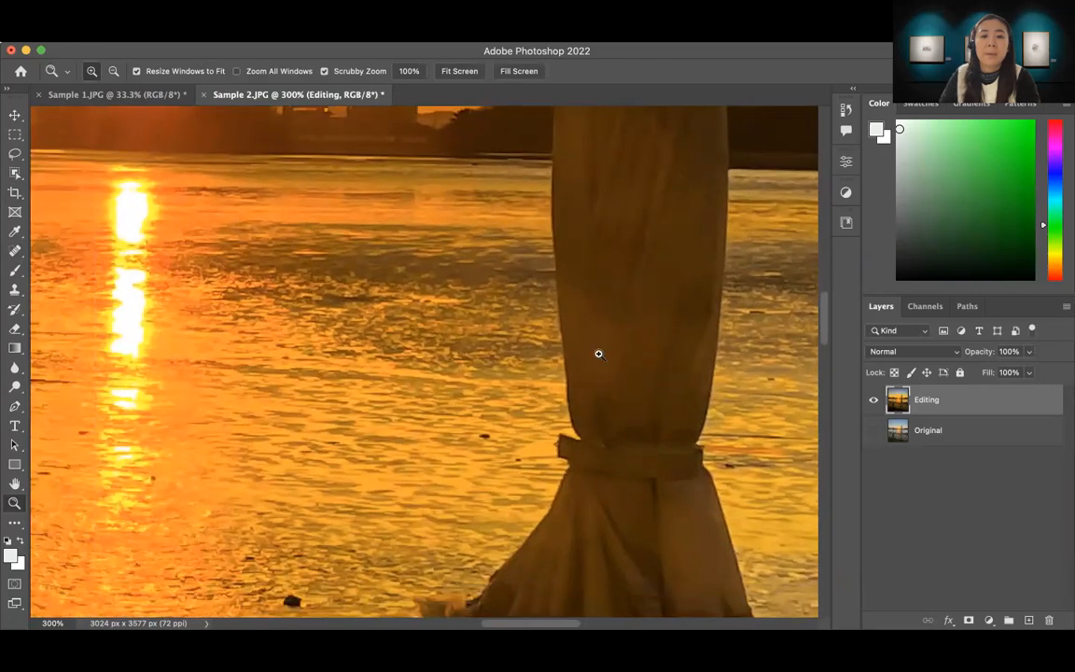
pyautogui.moveTo(460, 465); pyautogui.dragTo(521, 386)
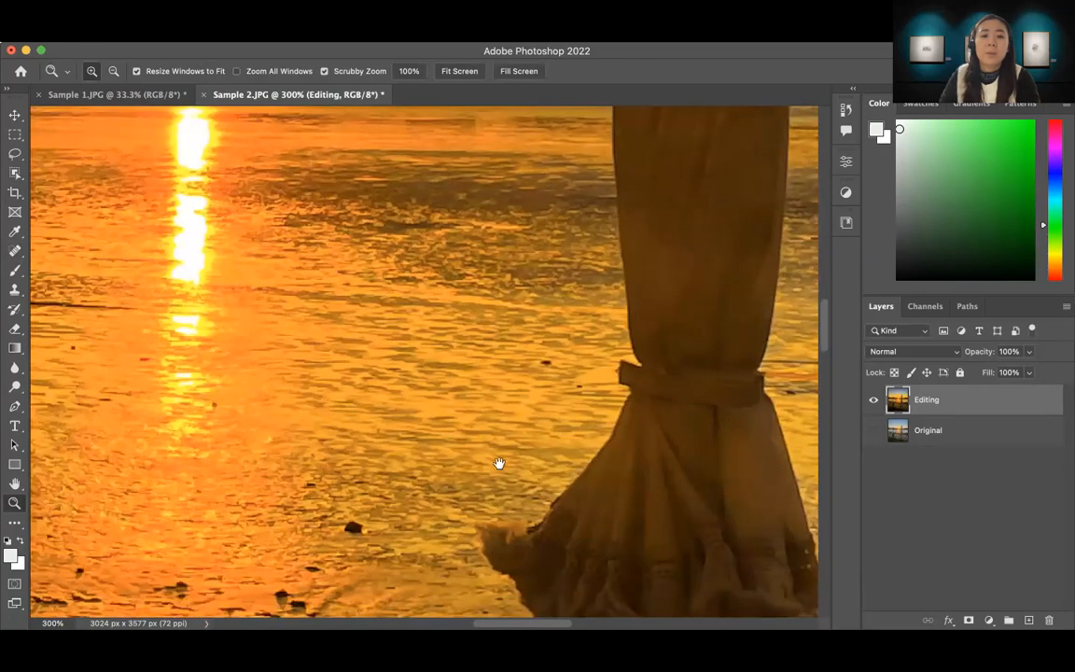
pyautogui.moveTo(441, 348); pyautogui.dragTo(540, 356)
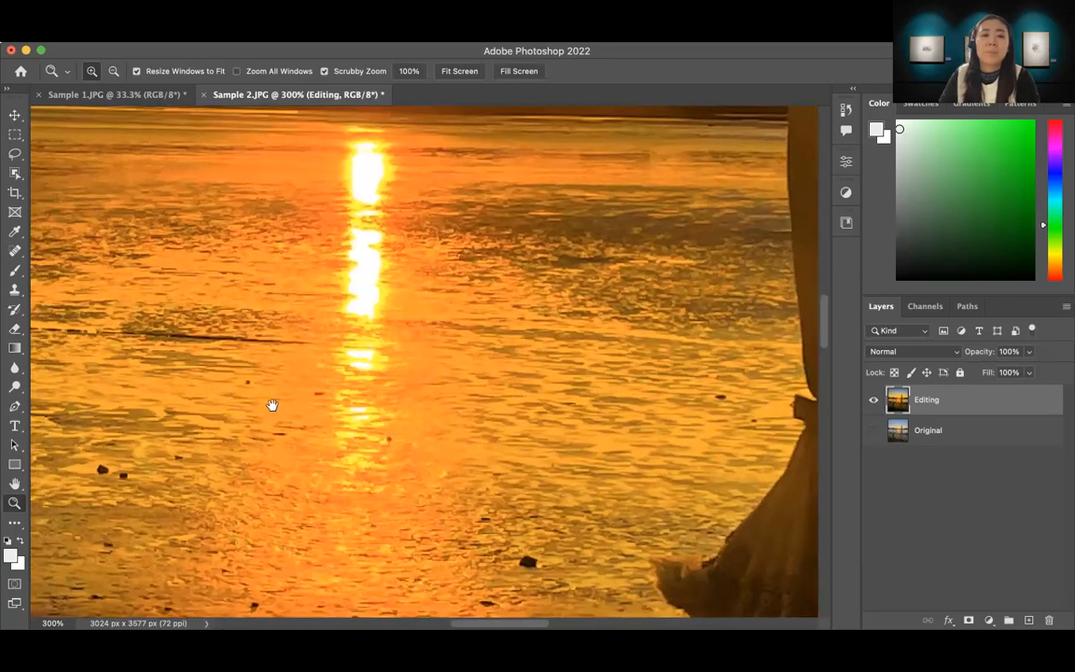
pyautogui.moveTo(271, 405); pyautogui.dragTo(463, 449)
pyautogui.moveTo(355, 402); pyautogui.dragTo(546, 588)
pyautogui.moveTo(345, 472); pyautogui.dragTo(356, 503)
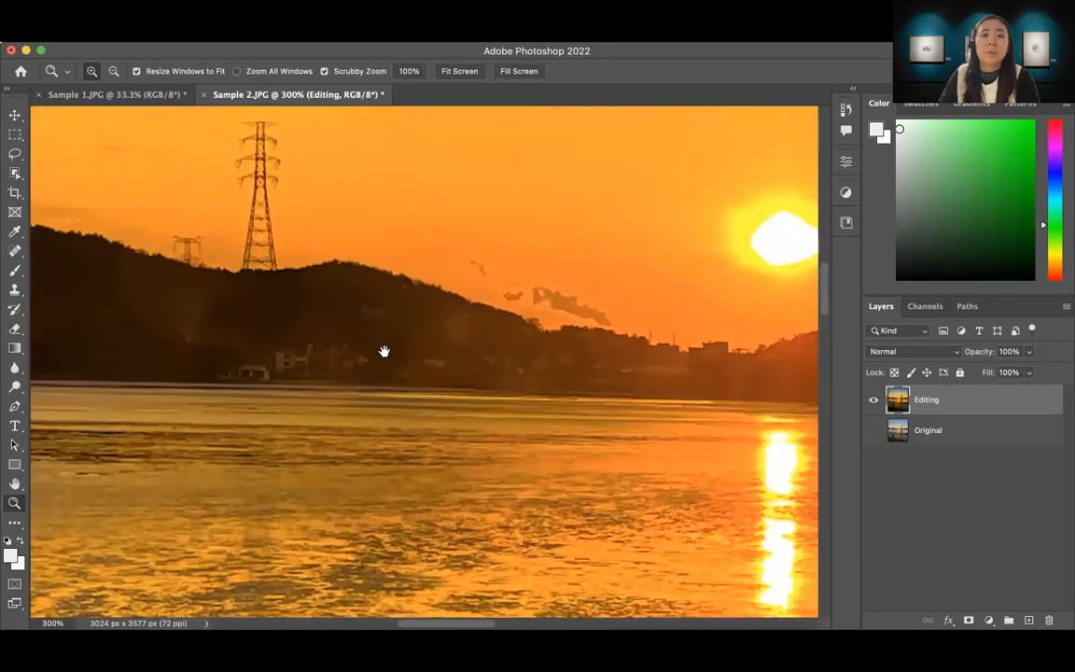
pyautogui.moveTo(434, 267); pyautogui.dragTo(315, 457)
pyautogui.moveTo(424, 390); pyautogui.dragTo(247, 428)
pyautogui.moveTo(497, 323); pyautogui.dragTo(324, 377)
pyautogui.moveTo(429, 320); pyautogui.dragTo(296, 457)
pyautogui.moveTo(541, 313); pyautogui.dragTo(266, 367)
pyautogui.moveTo(496, 324); pyautogui.dragTo(364, 312)
pyautogui.moveTo(501, 289); pyautogui.dragTo(363, 409)
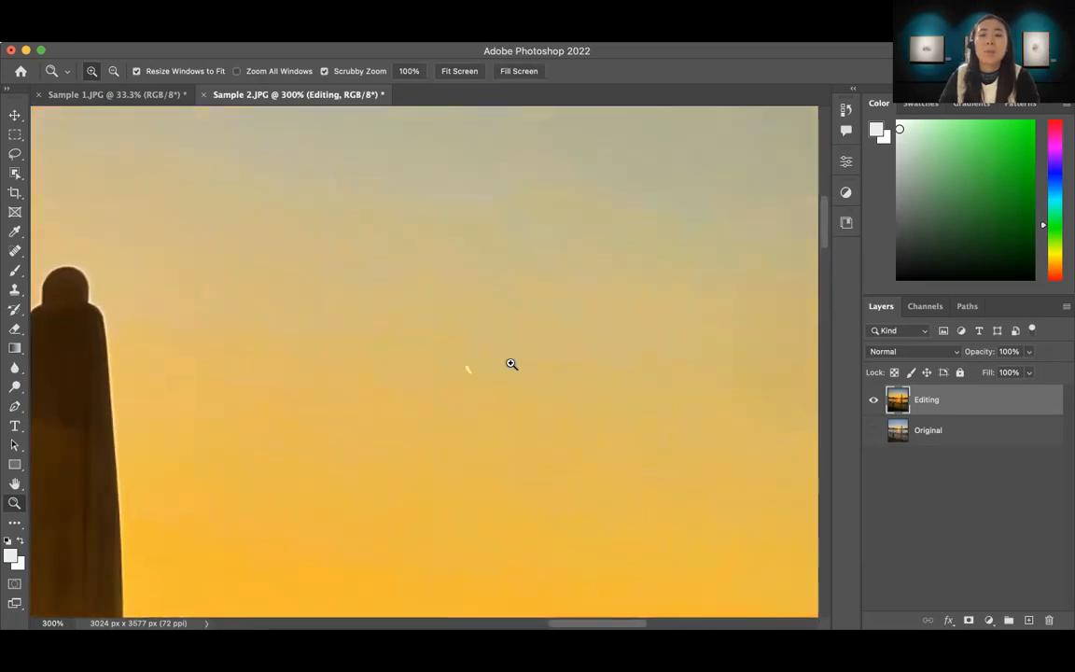
pyautogui.moveTo(512, 363); pyautogui.dragTo(505, 342)
# Remove the small white speck in the sky beside the umbrella tip with the Spot Healing Brush at size 19.
pyautogui.press('j')
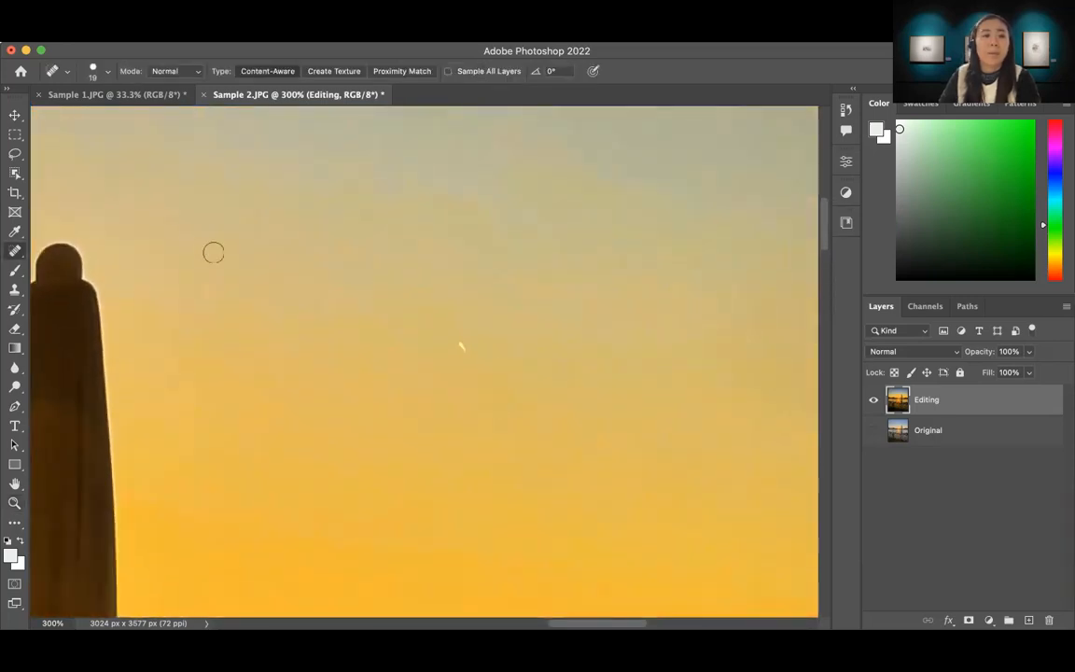
pyautogui.click(461, 349)
pyautogui.moveTo(567, 379)
pyautogui.mouseDown()
pyautogui.moveTo(543, 368)
pyautogui.moveTo(544, 357)
pyautogui.mouseUp()
# Heal away the faint cloud streak beside the hill slope and the small smudges along the umbrella's right edge.
pyautogui.scroll(-6, 523, 416)
pyautogui.hscroll(-3, 524, 416)
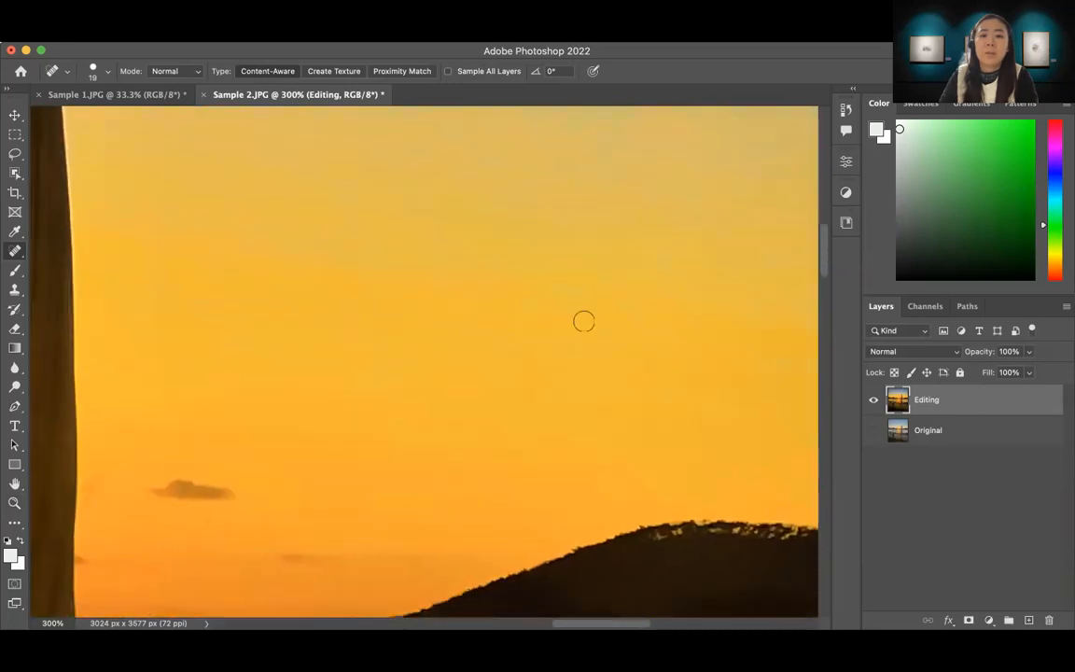
pyautogui.moveTo(470, 401); pyautogui.dragTo(529, 398)
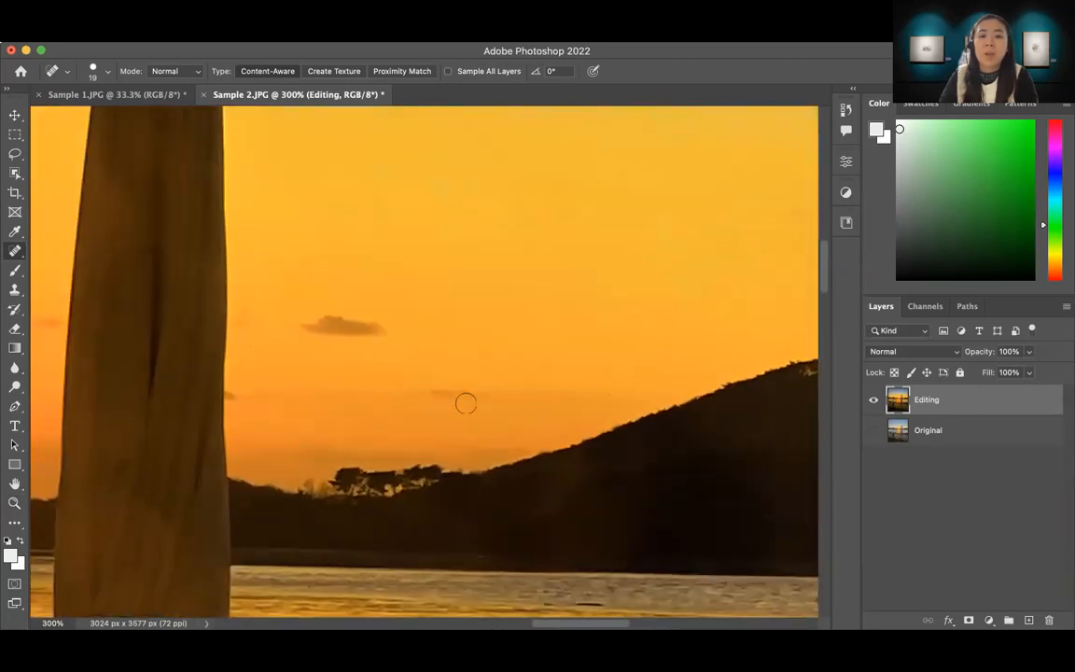
pyautogui.moveTo(403, 393); pyautogui.dragTo(505, 393)
pyautogui.click(560, 396)
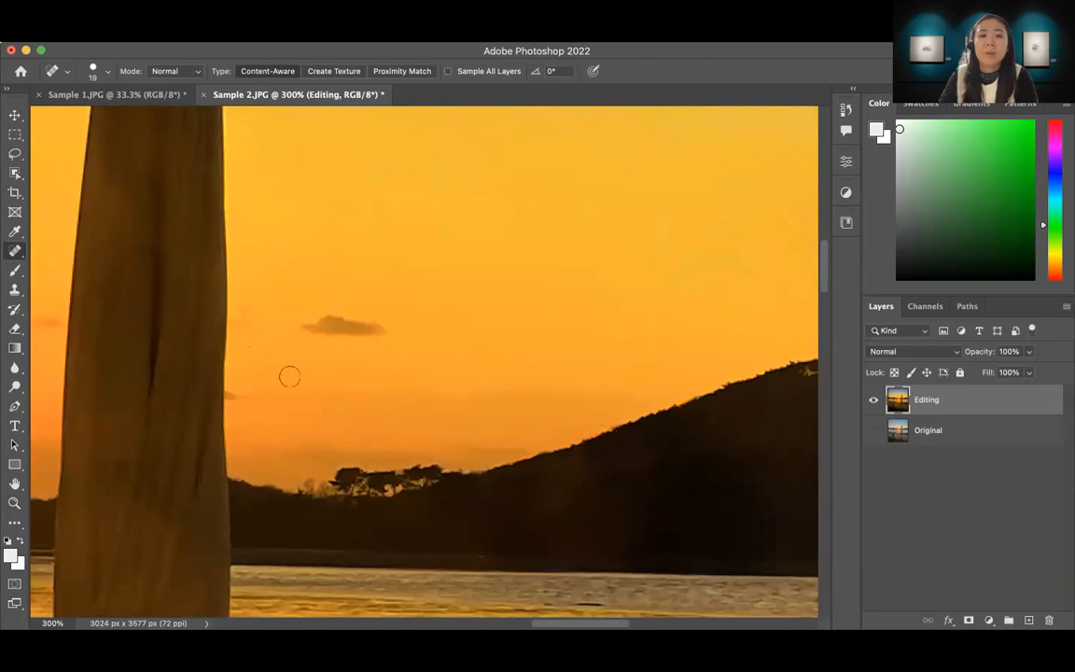
pyautogui.click(240, 396)
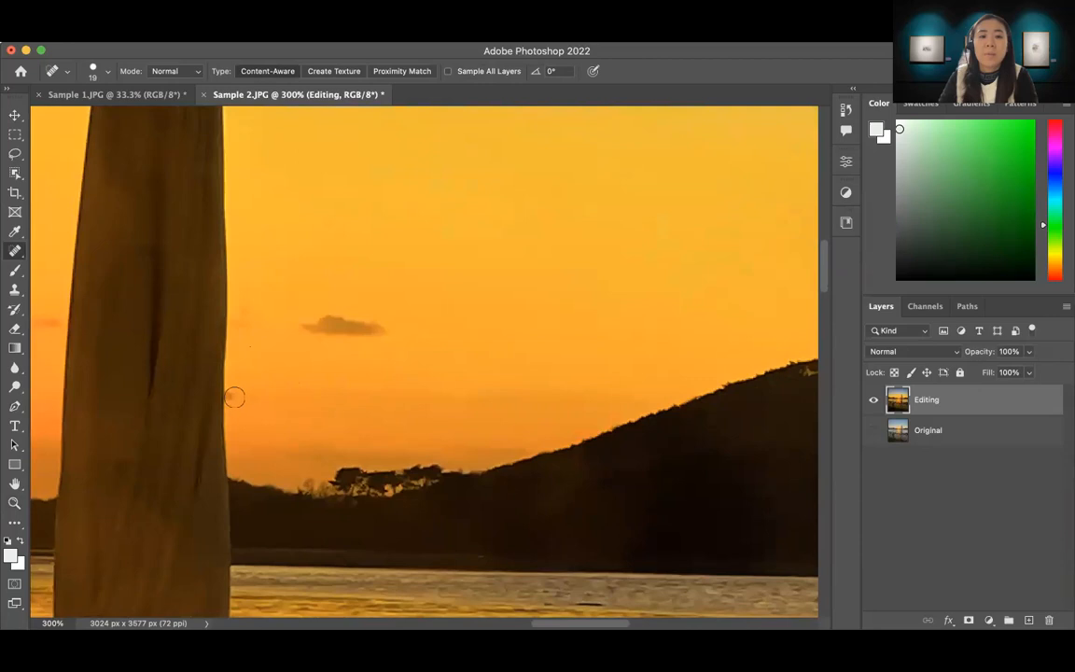
pyautogui.click(244, 316)
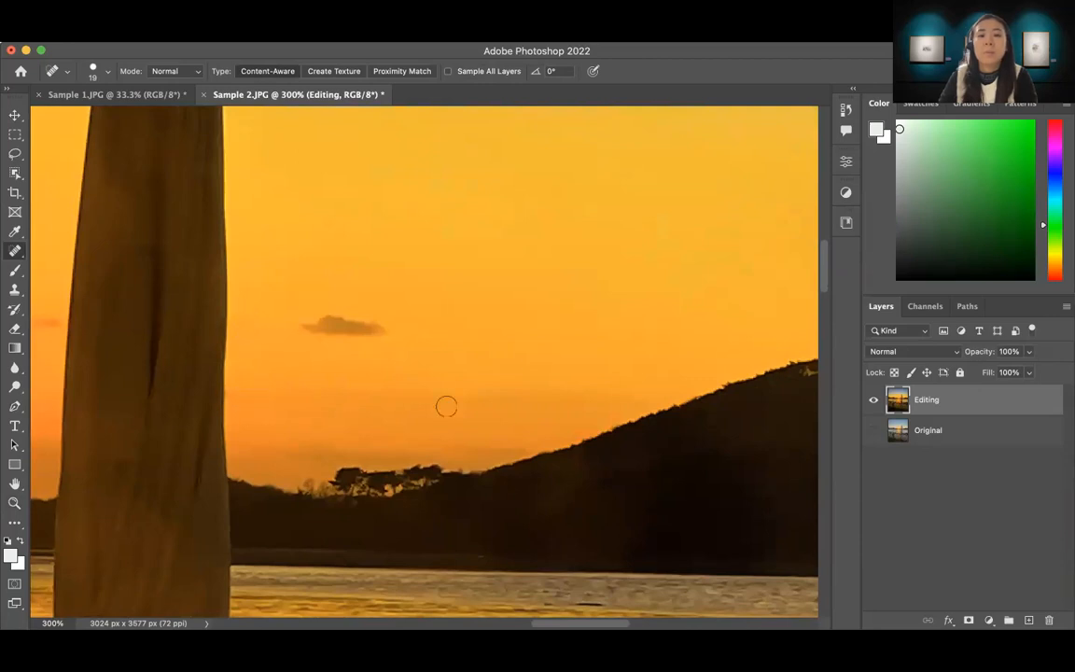
# Heal away the faint cloud streak above the hill's slope at the photo's right edge with the Spot Healing Brush.
pyautogui.hscroll(10, 446, 406)
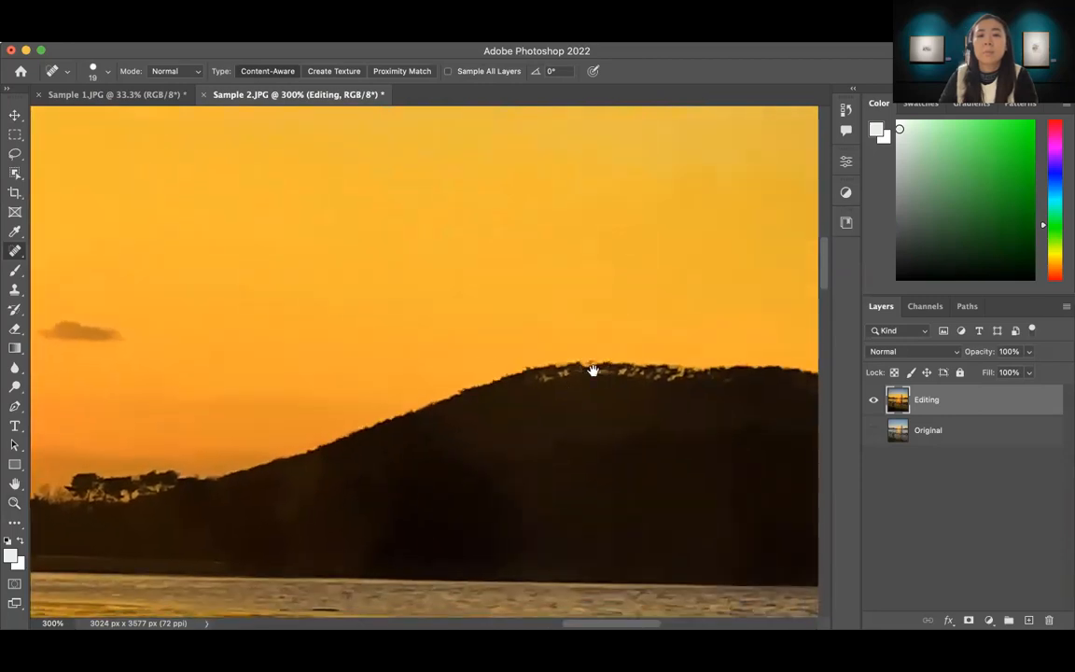
pyautogui.hscroll(8, 592, 370)
pyautogui.moveTo(399, 350); pyautogui.dragTo(431, 352)
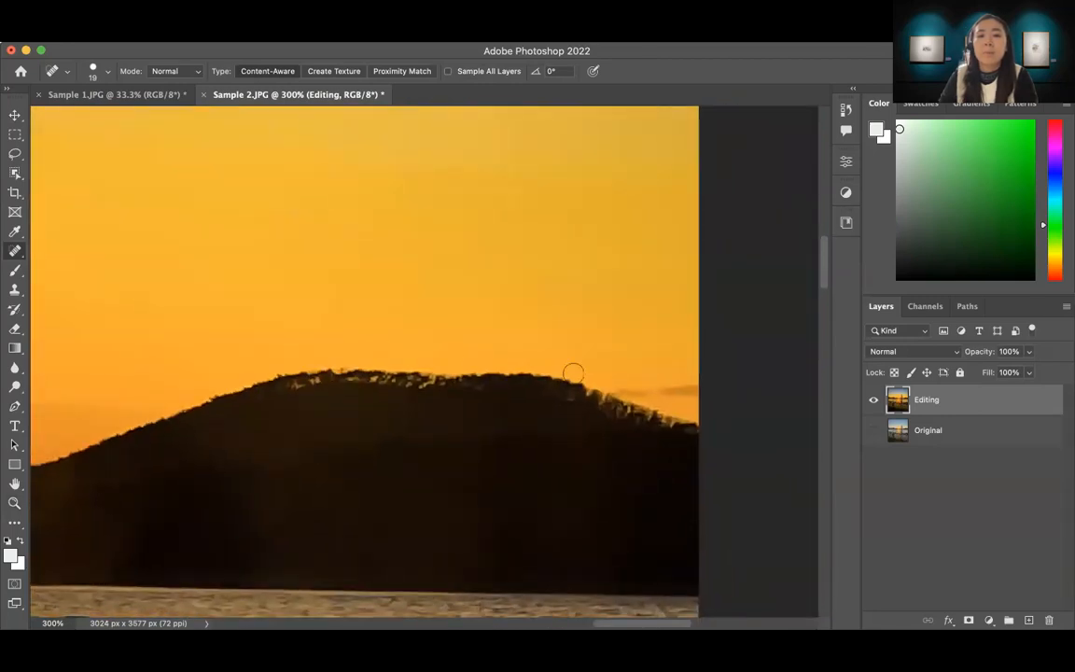
pyautogui.hscroll(5, 614, 367)
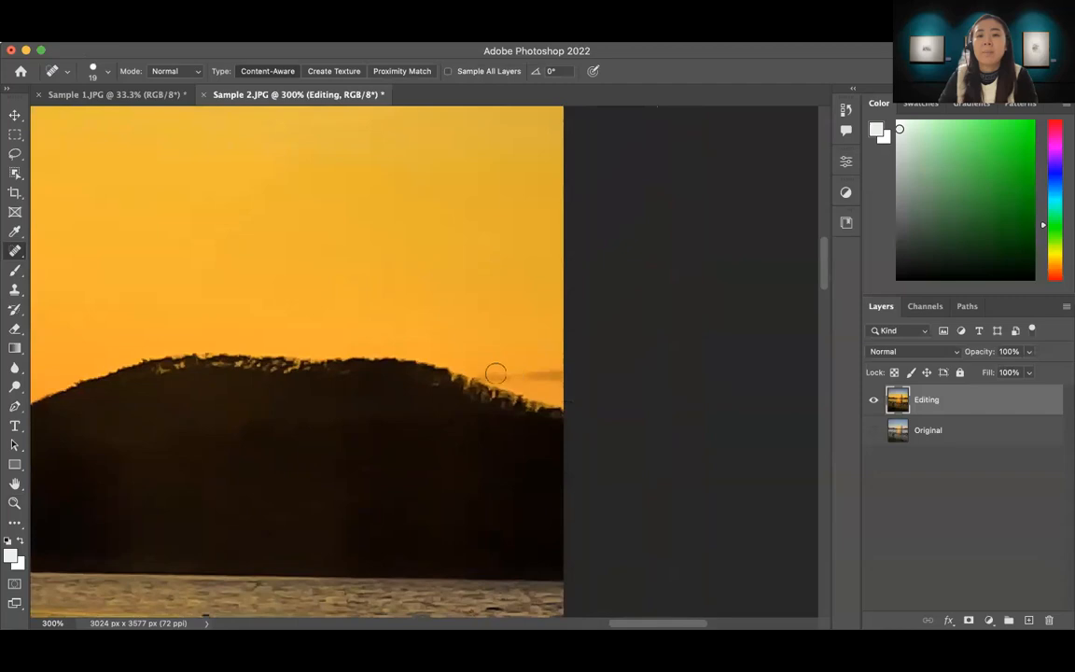
pyautogui.moveTo(490, 374); pyautogui.dragTo(555, 373)
pyautogui.click(530, 378)
pyautogui.click(544, 380)
pyautogui.click(507, 371)
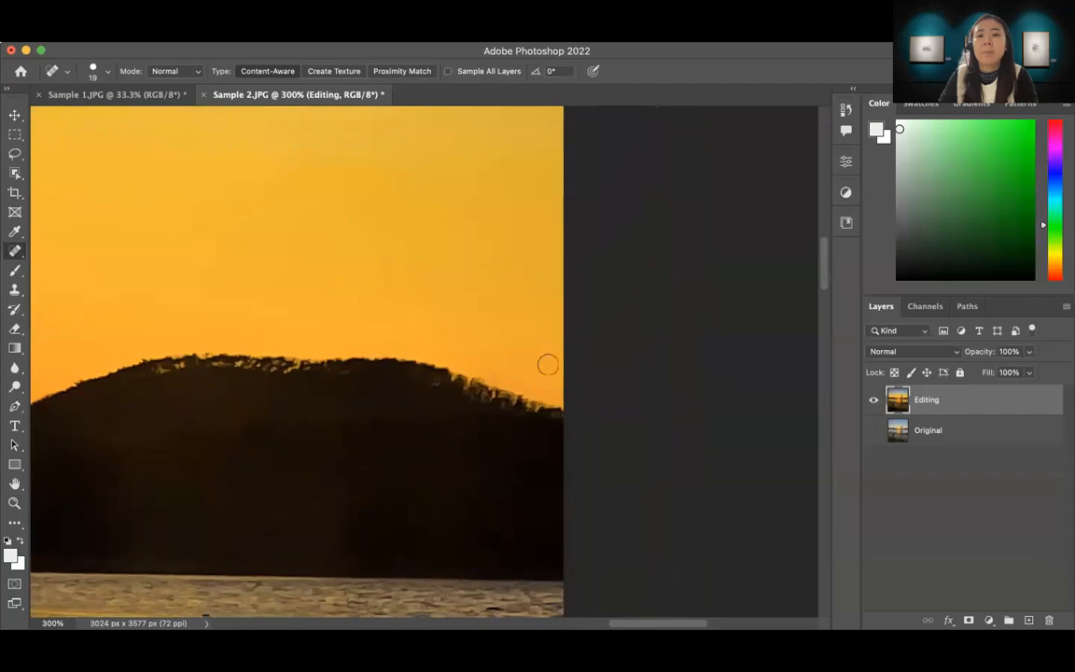
# Examine the sky above the right-hand hill for blemishes, and zoom back out to 100% around the umbrella and sun.
pyautogui.scroll(4, 550, 377)
pyautogui.hscroll(-4, 551, 377)
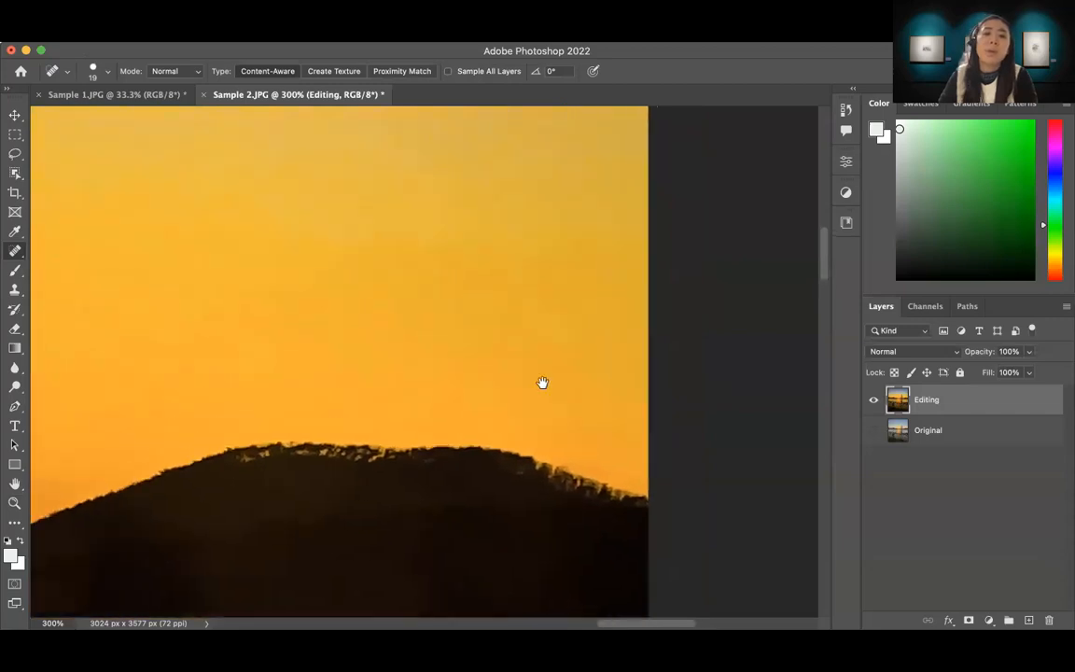
pyautogui.scroll(4, 447, 304)
pyautogui.hscroll(-2, 476, 373)
pyautogui.press('z')
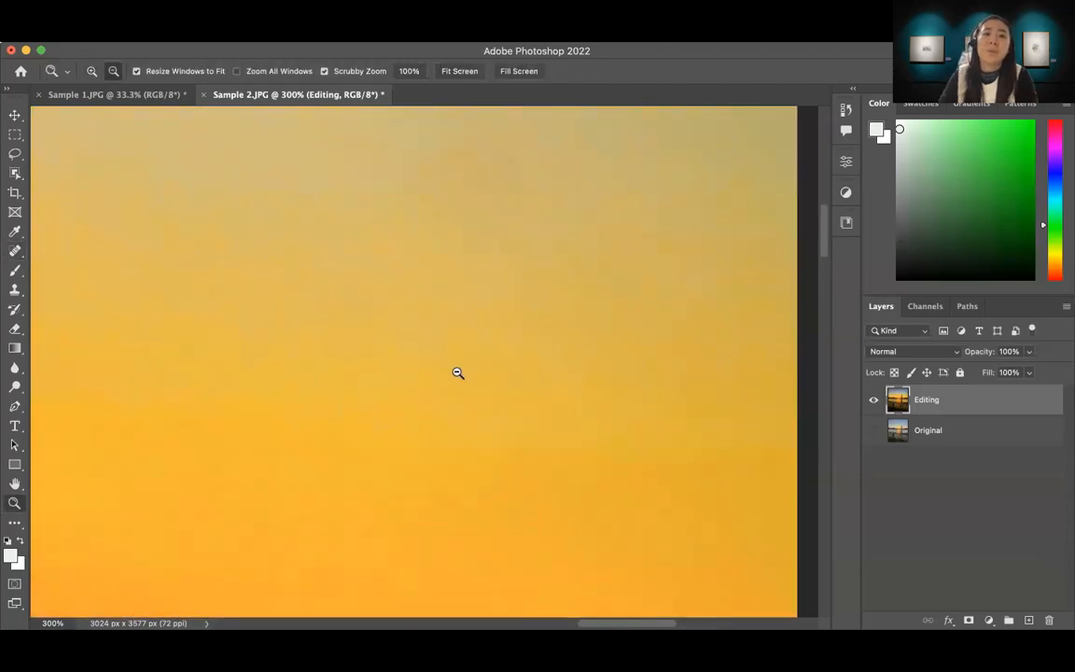
pyautogui.keyDown('alt'); pyautogui.click(465, 381); pyautogui.keyUp('alt')
pyautogui.keyDown('alt'); pyautogui.click(459, 390); pyautogui.keyUp('alt')
pyautogui.hscroll(-8, 290, 373)
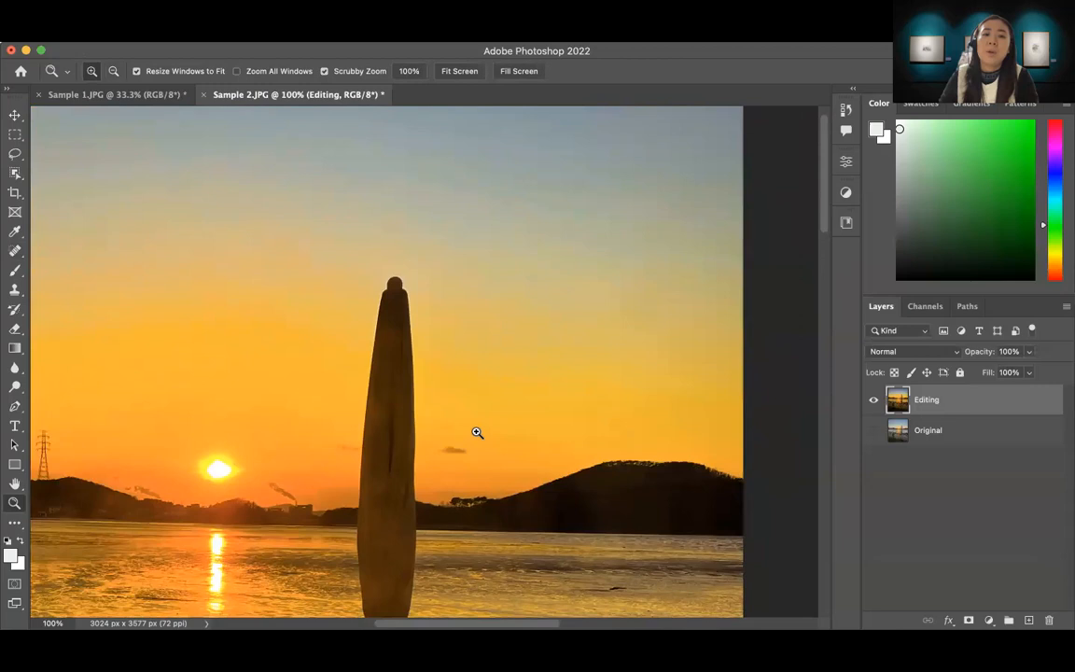
pyautogui.hscroll(-2, 571, 417)
pyautogui.scroll(-1, 571, 417)
pyautogui.scroll(2, 538, 420)
pyautogui.hscroll(-2, 537, 420)
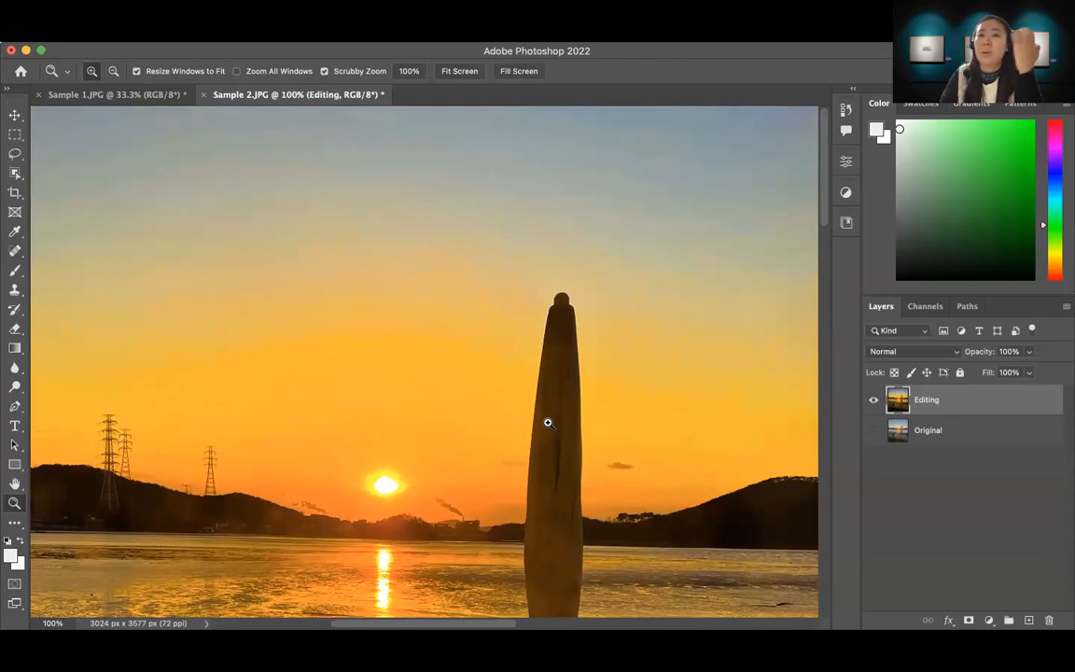
# Heal away the faint cloud streak directly left of the umbrella at 300% zoom with the Spot Healing Brush.
pyautogui.click(487, 422)
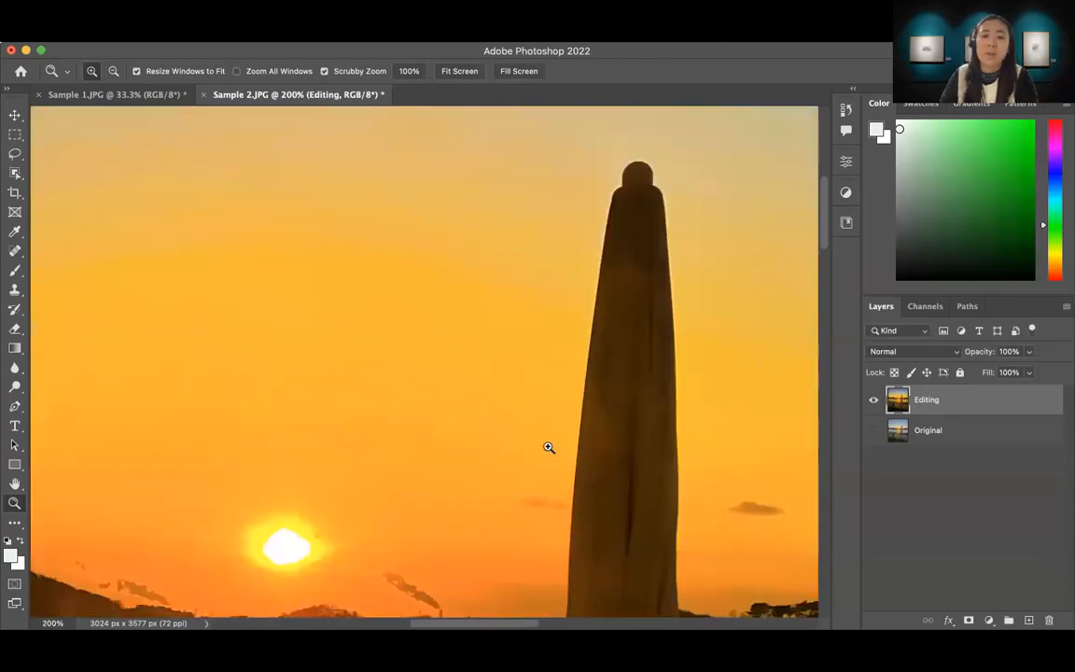
pyautogui.click(547, 448)
pyautogui.moveTo(480, 532); pyautogui.dragTo(530, 394)
pyautogui.press('j')
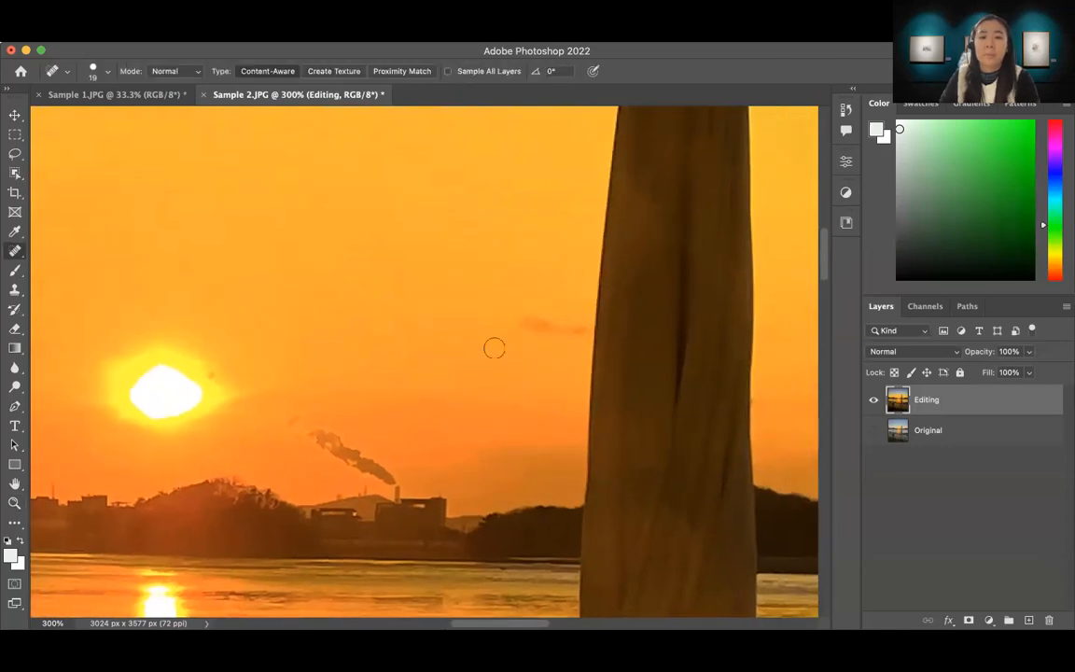
pyautogui.moveTo(519, 326); pyautogui.dragTo(574, 325)
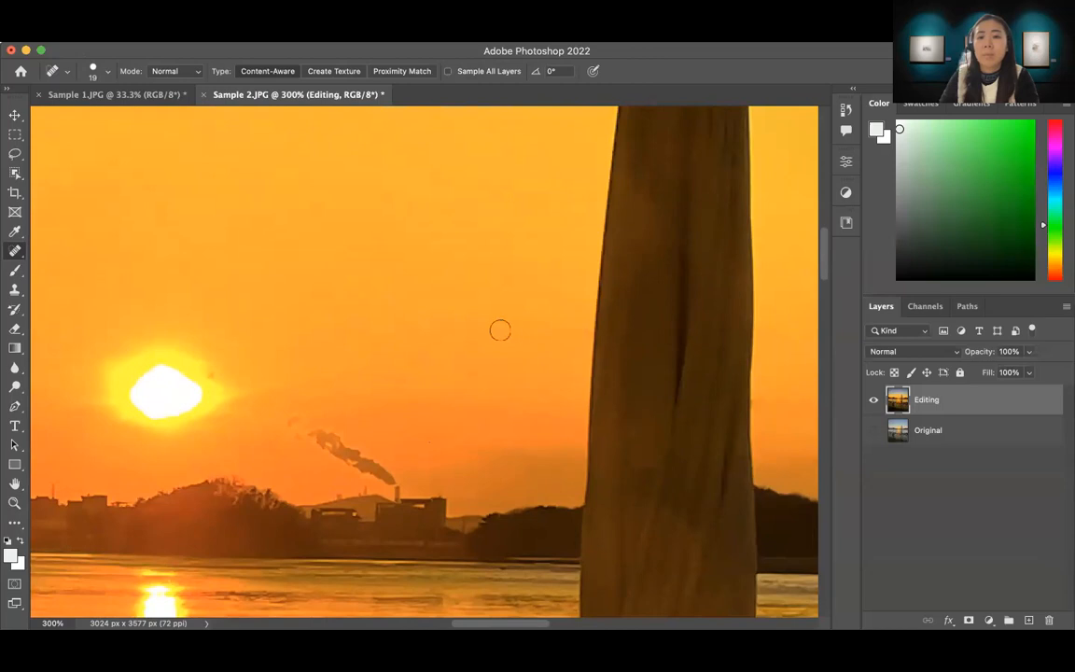
# Heal the dark speck beside the sun and tiny spots in the sky between the pylon and the sun.
pyautogui.hscroll(-5, 366, 410)
pyautogui.scroll(4, 416, 304)
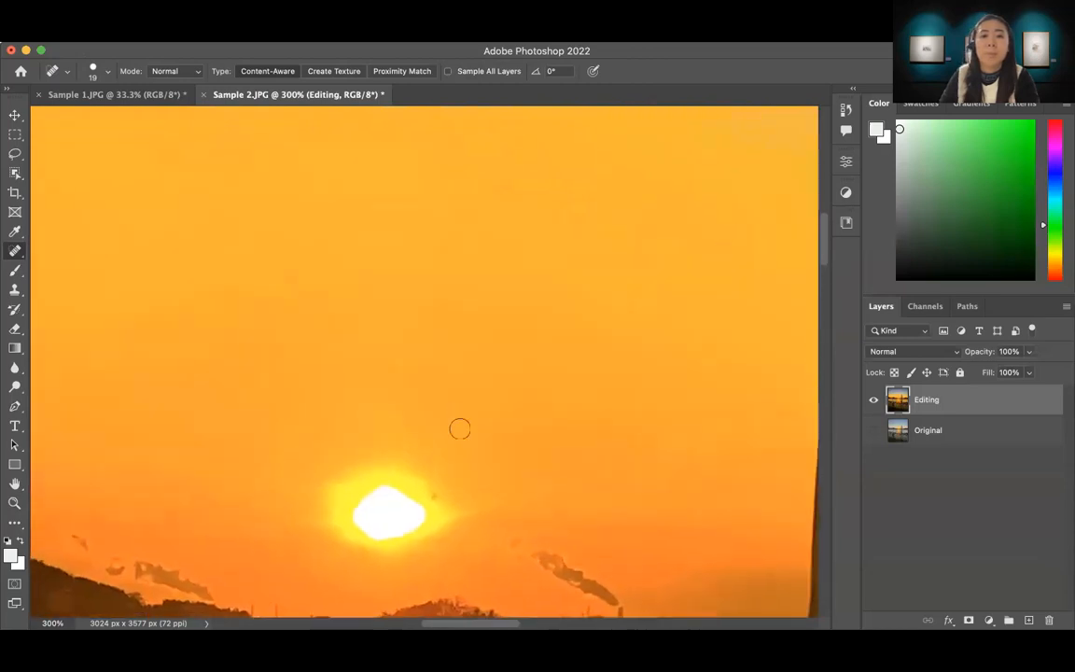
pyautogui.scroll(-1, 437, 336)
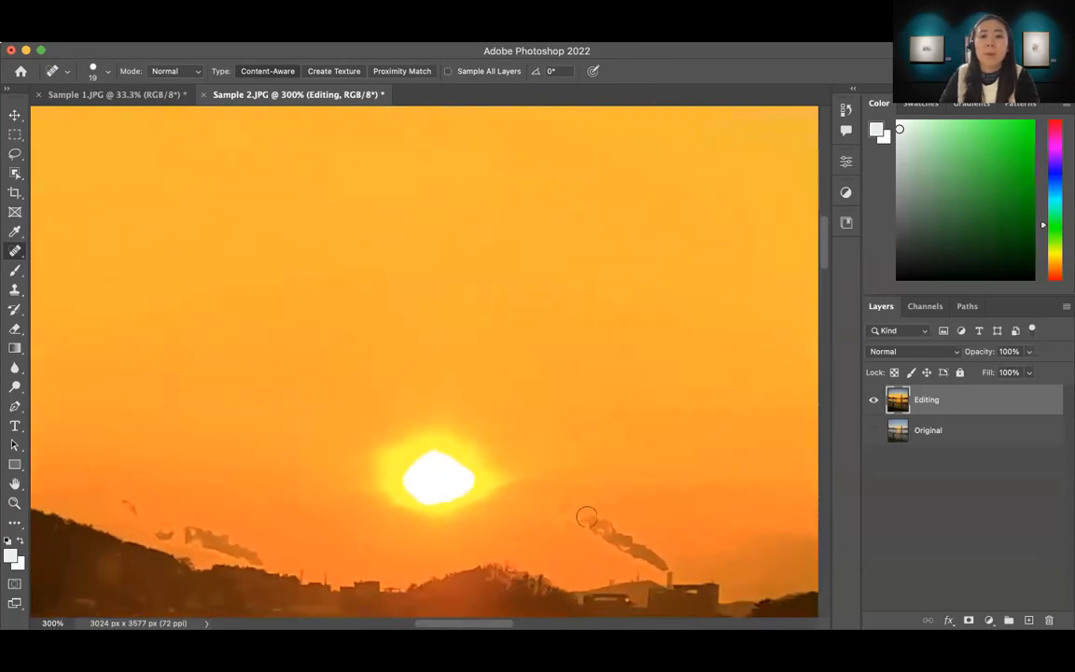
pyautogui.hscroll(-4, 402, 346)
pyautogui.scroll(-1, 431, 363)
pyautogui.scroll(-4, 431, 363)
pyautogui.hscroll(-1, 425, 317)
pyautogui.click(217, 240)
pyautogui.click(258, 232)
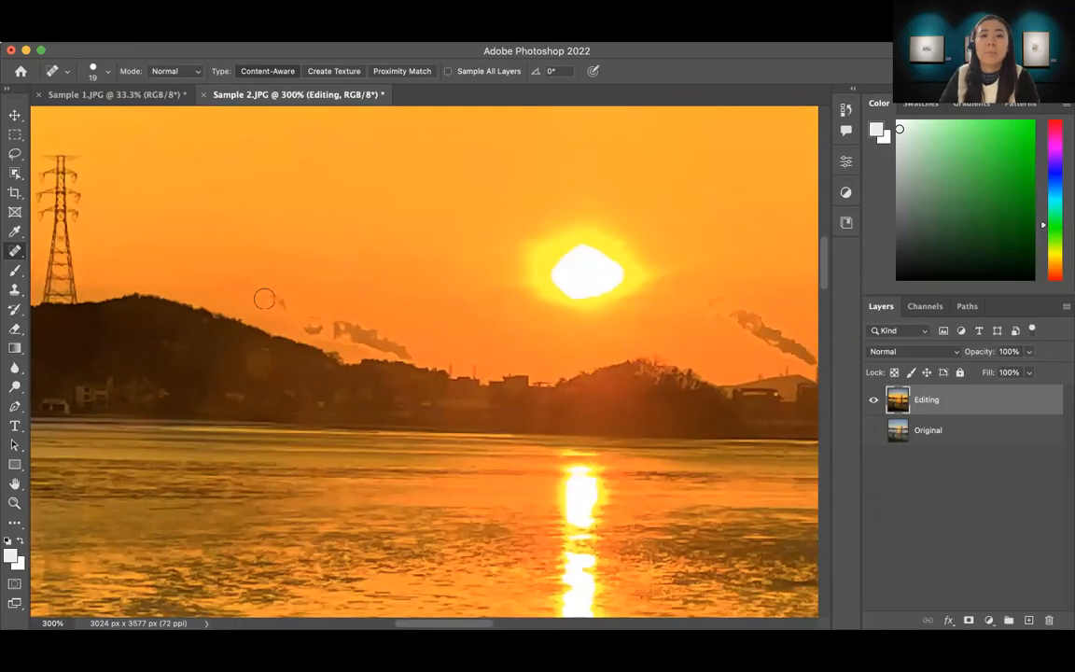
# Examine the upper sky above the pylons for blemishes, and zoom back out to 50% to view the whole scene.
pyautogui.scroll(7, 429, 344)
pyautogui.hscroll(-4, 402, 332)
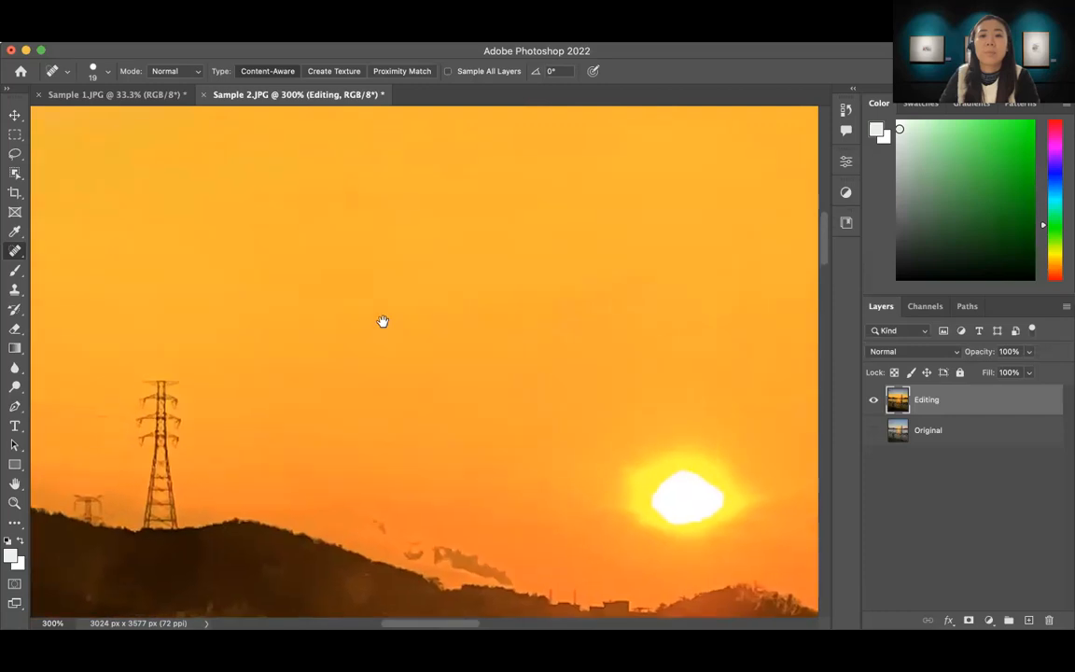
pyautogui.hscroll(1, 381, 351)
pyautogui.scroll(5, 278, 404)
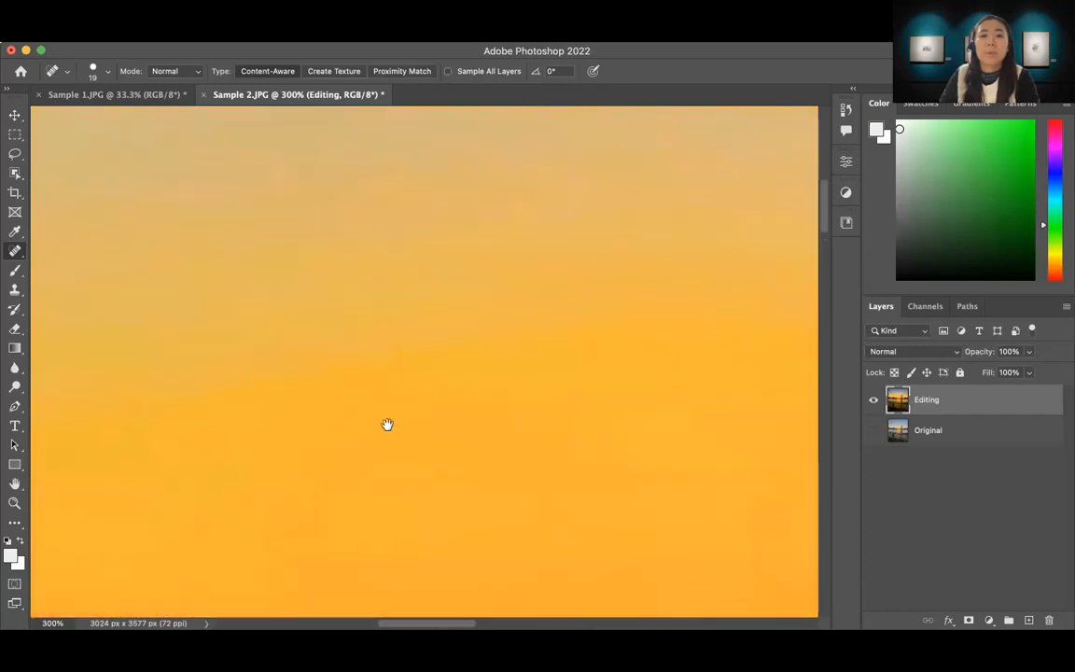
pyautogui.scroll(5, 286, 284)
pyautogui.hscroll(-1, 323, 336)
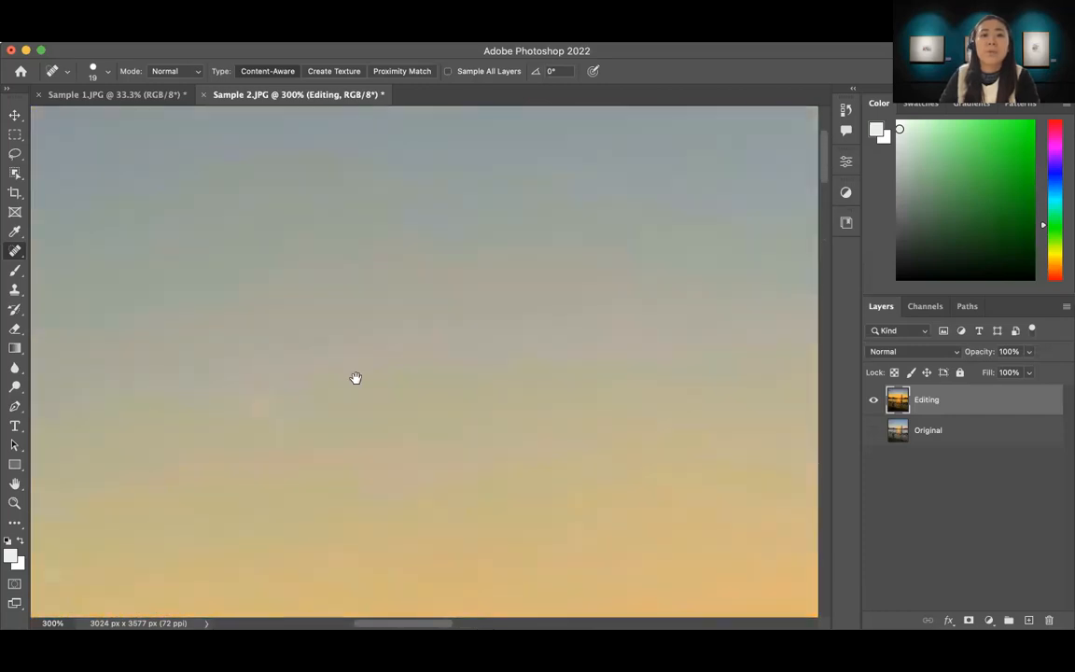
pyautogui.press('z')
pyautogui.keyDown('alt'); pyautogui.click(412, 379); pyautogui.keyUp('alt')
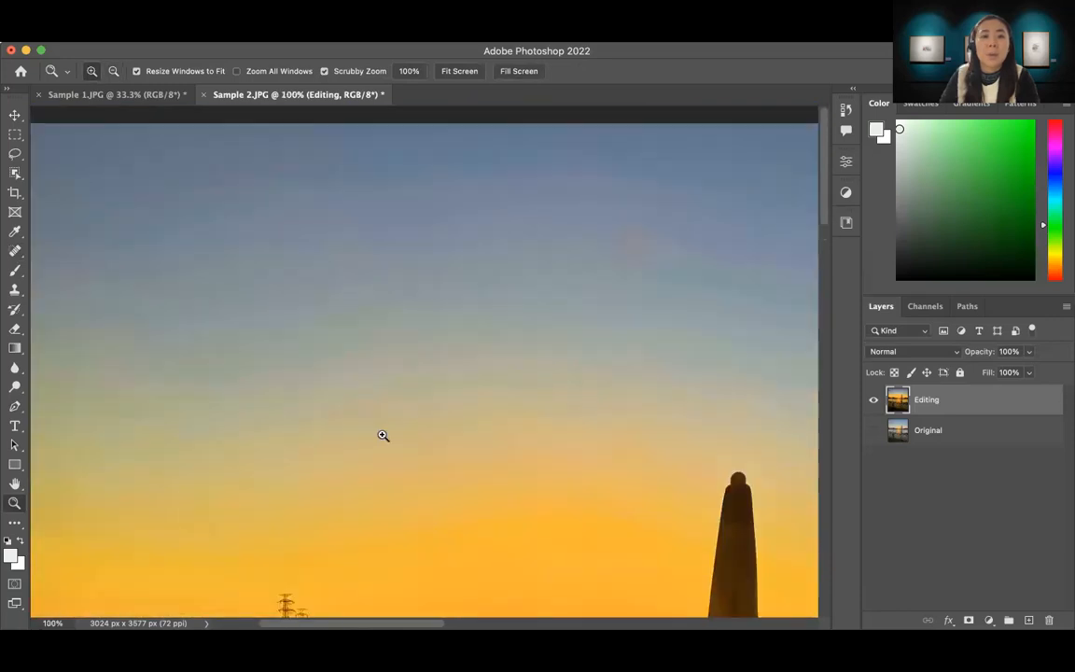
pyautogui.keyDown('alt'); pyautogui.click(380, 411); pyautogui.keyUp('alt')
pyautogui.keyDown('alt'); pyautogui.click(380, 410); pyautogui.keyUp('alt')
pyautogui.scroll(-4, 456, 451)
pyautogui.hscroll(-2, 457, 451)
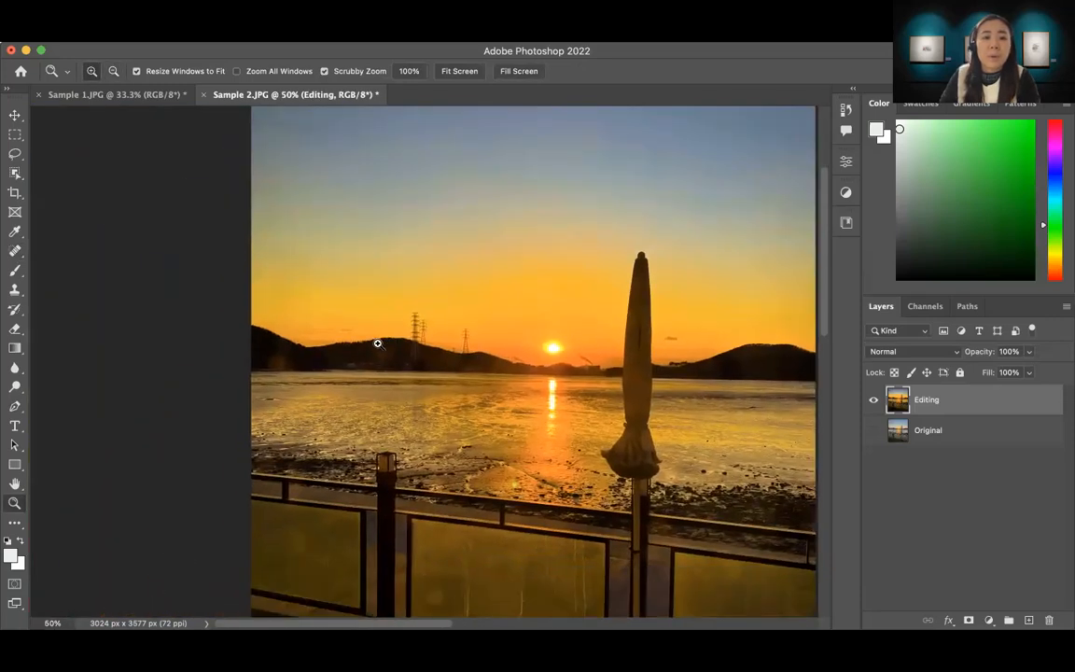
# Examine the power lines and wooded ridge on the far left at 400% zoom with the Spot Healing Brush ready.
pyautogui.click(377, 343)
pyautogui.click(401, 364)
pyautogui.click(344, 346)
pyautogui.click(341, 345)
pyautogui.click(341, 345)
pyautogui.moveTo(240, 238); pyautogui.dragTo(413, 410)
pyautogui.moveTo(463, 460); pyautogui.dragTo(408, 399)
pyautogui.moveTo(476, 377); pyautogui.dragTo(451, 400)
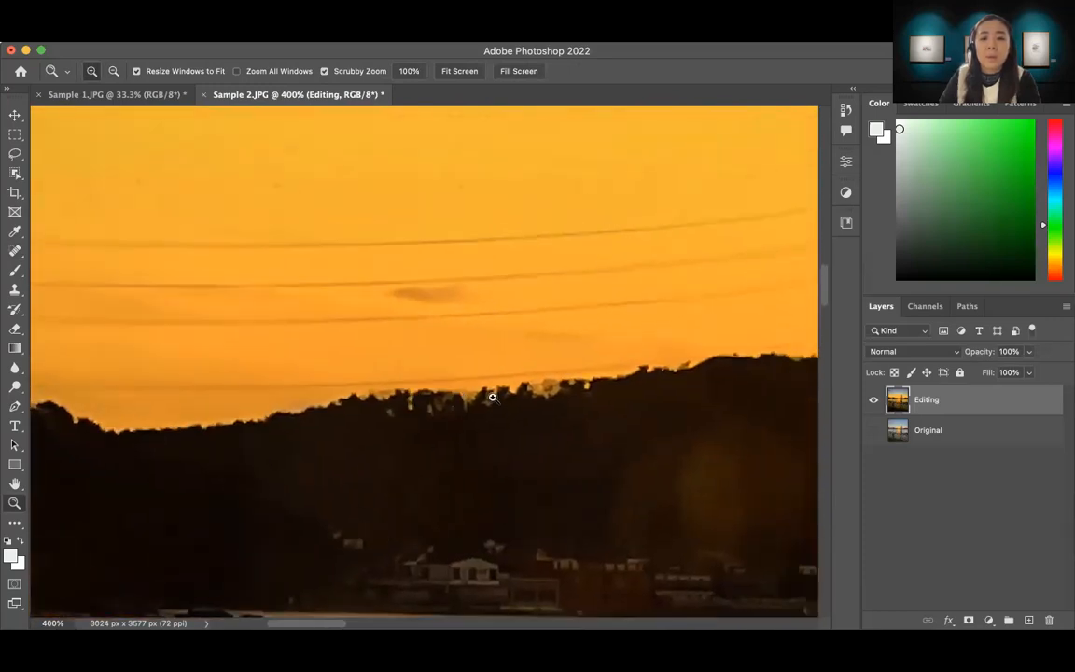
pyautogui.press('j')
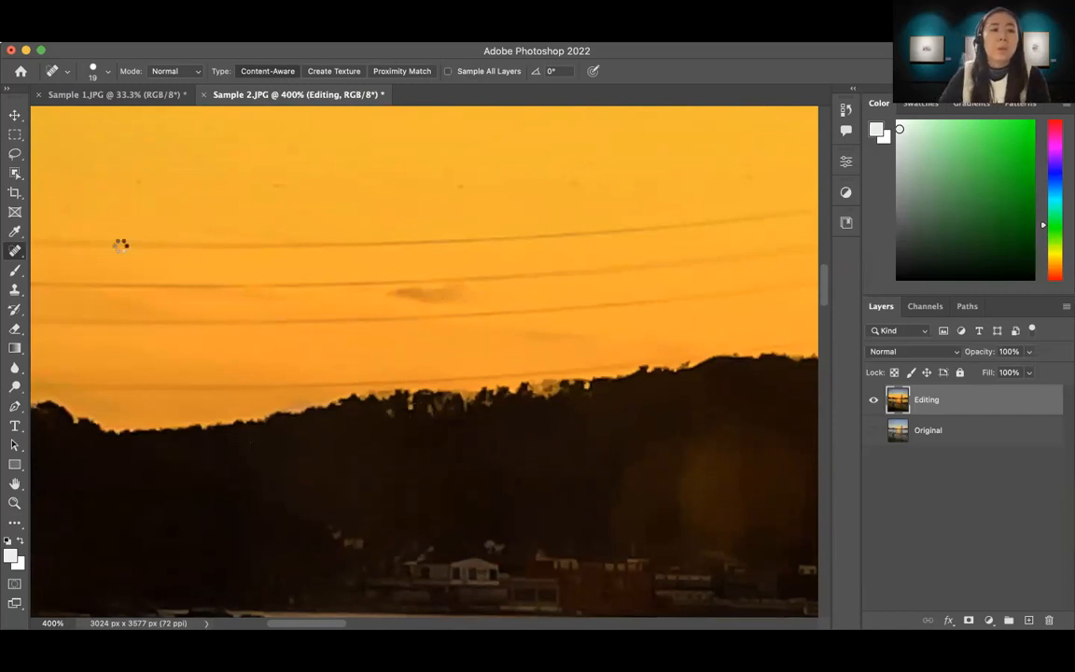
# Add a two-line text note in the sky reading "[ : smaller of your brush" and "] : bigger of your brush".
pyautogui.press('t')
pyautogui.click(155, 205)
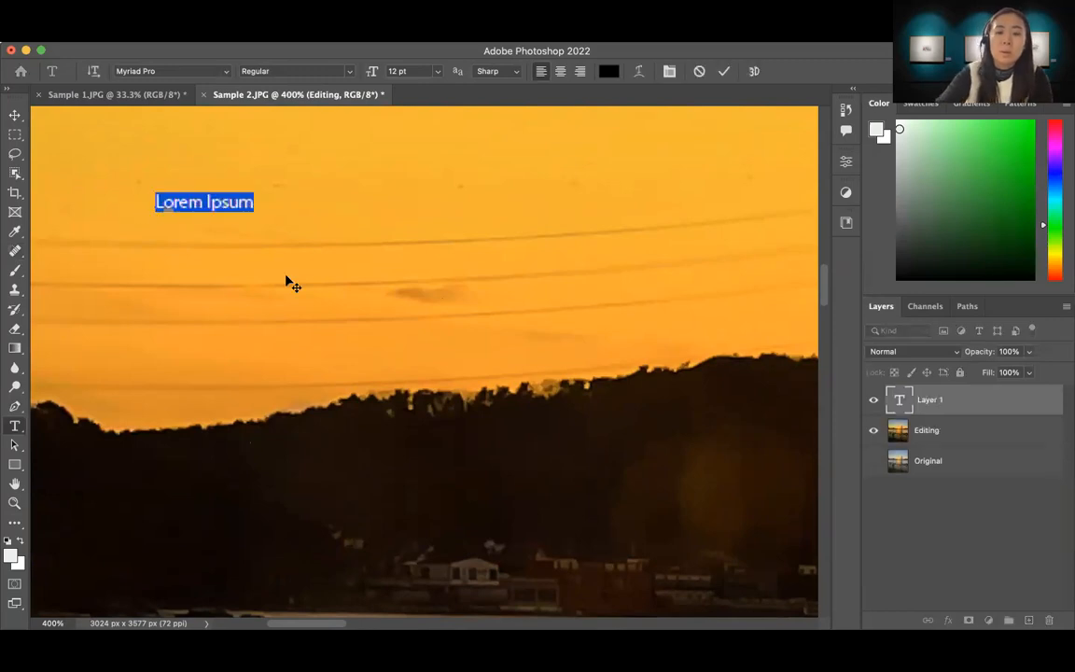
pyautogui.press('BackSpace')
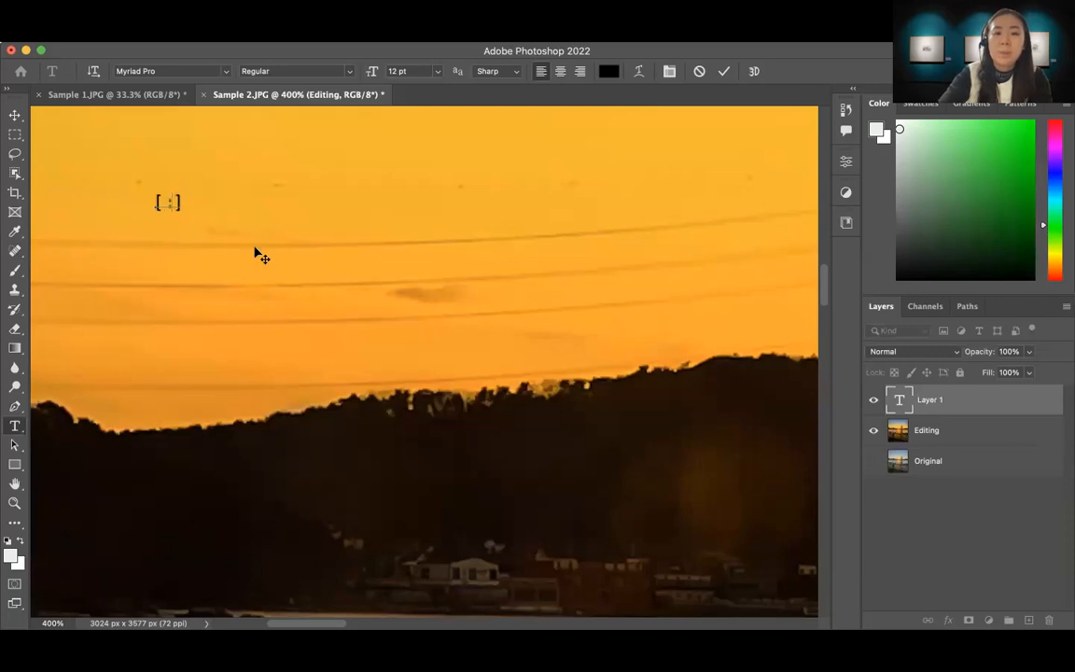
pyautogui.write('smaller')
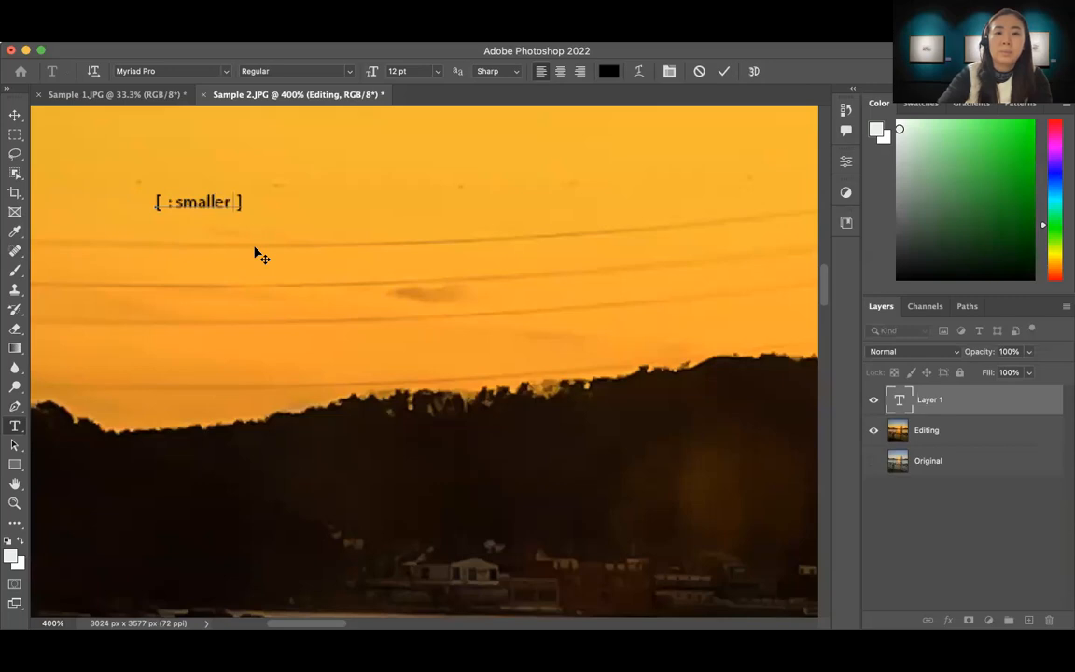
pyautogui.write('of your brush')
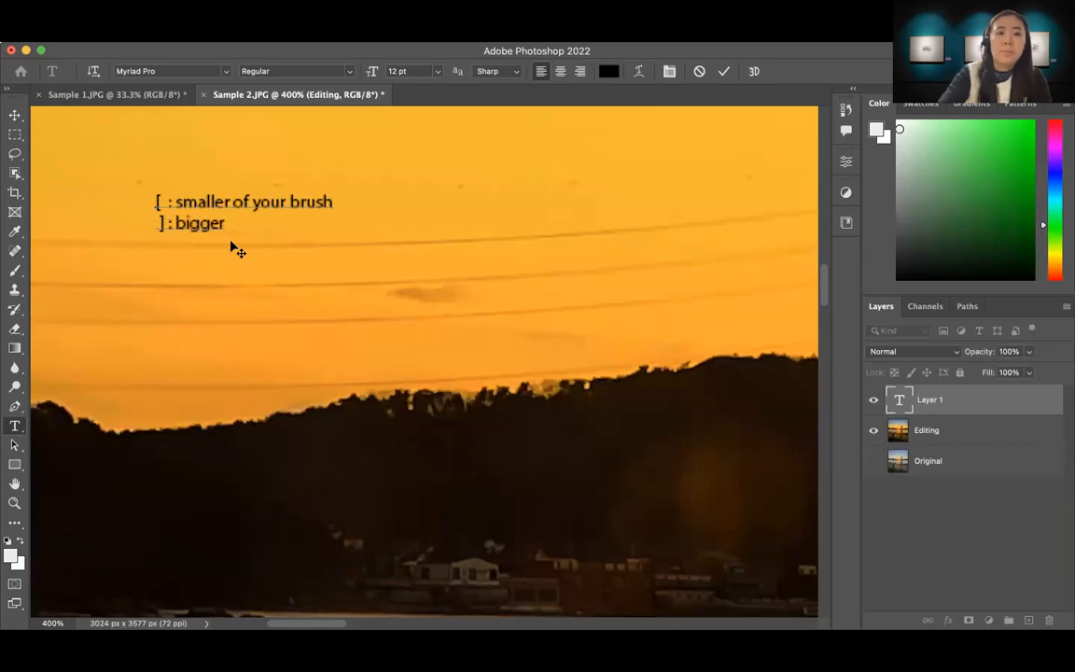
pyautogui.write('you')
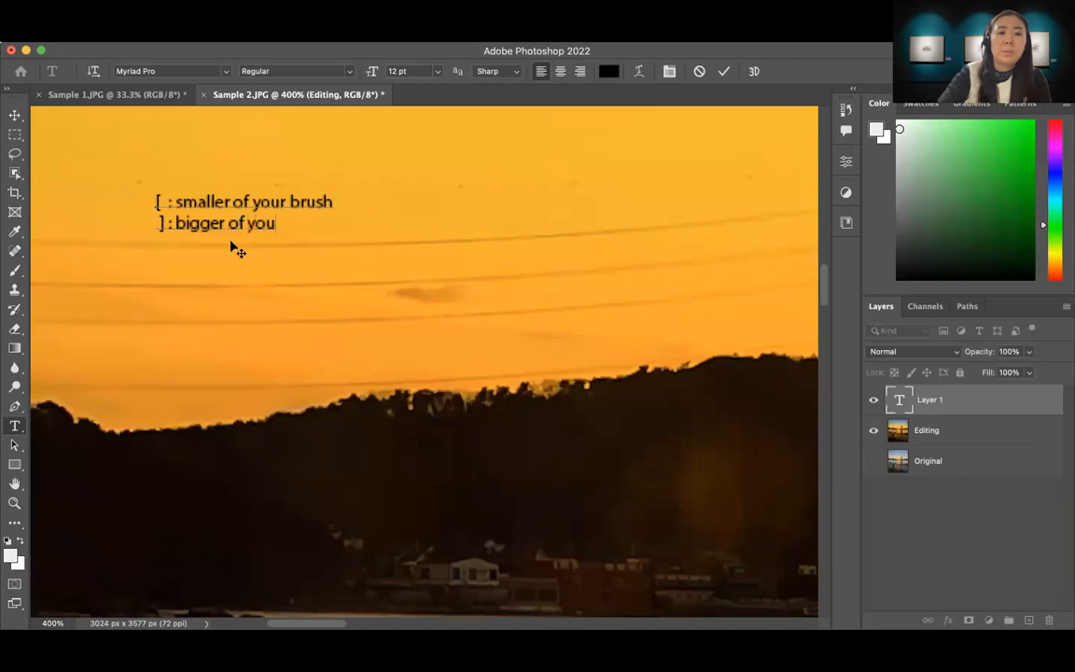
pyautogui.write('r brush')
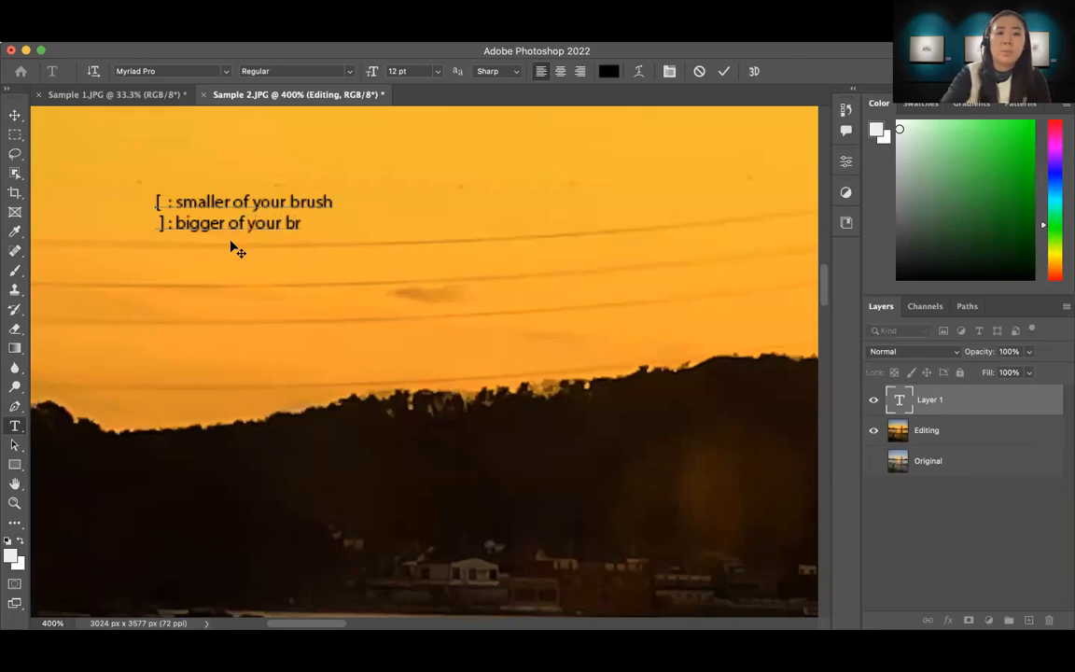
# Return to the Spot Healing Brush and enlarge its size to 31.
pyautogui.click(15, 248)
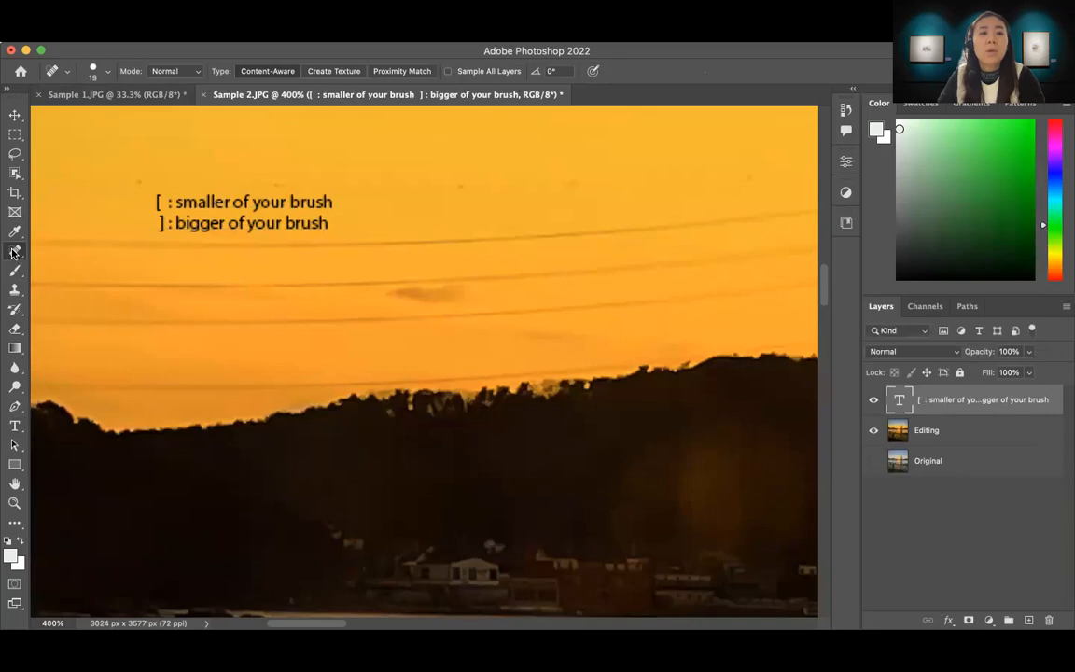
pyautogui.click(108, 73)
pyautogui.moveTo(38, 113)
pyautogui.mouseDown()
pyautogui.moveTo(73, 111)
pyautogui.moveTo(48, 113)
pyautogui.mouseUp()
# Rasterize the text layer with the brush-size note and hide it.
pyautogui.click(373, 256)
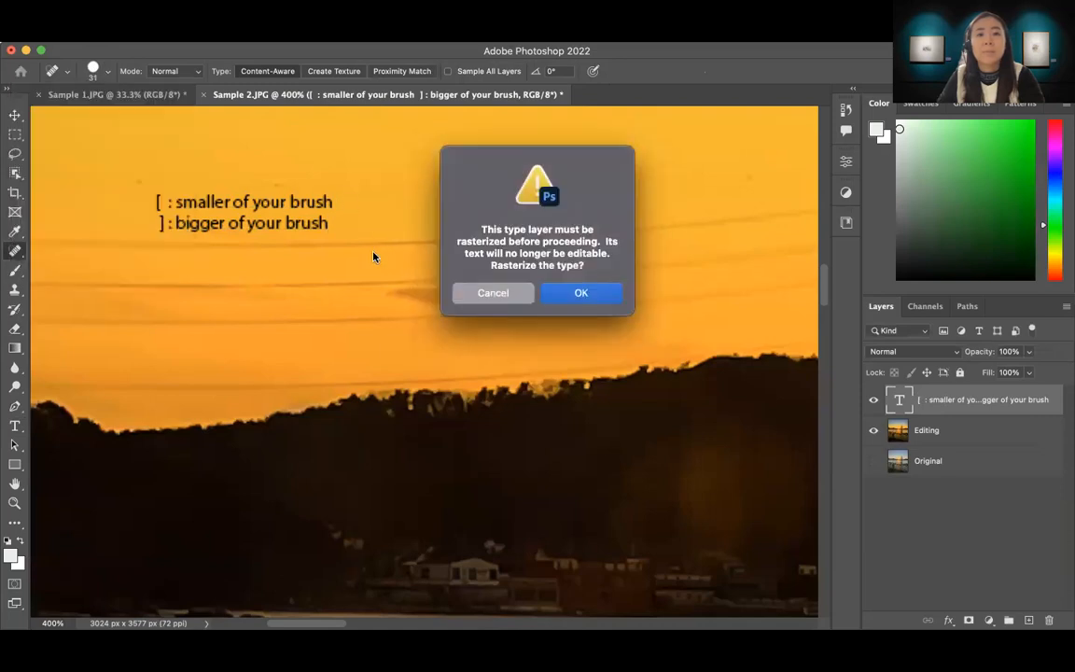
pyautogui.click(579, 293)
pyautogui.click(875, 400)
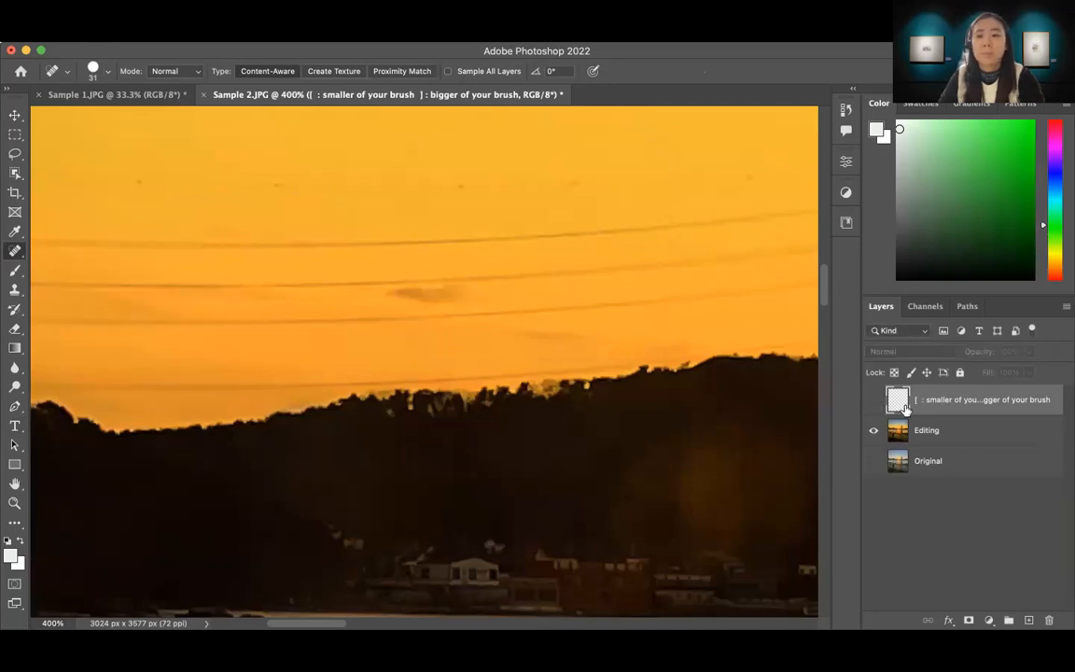
# On the Editing layer, reduce the brush size to 15 and heal the dark cloud streak between the power lines.
pyautogui.click(938, 431)
pyautogui.moveTo(248, 256)
pyautogui.mouseDown()
pyautogui.moveTo(289, 247)
pyautogui.moveTo(280, 224)
pyautogui.mouseUp()
pyautogui.press('[')
pyautogui.press('[')
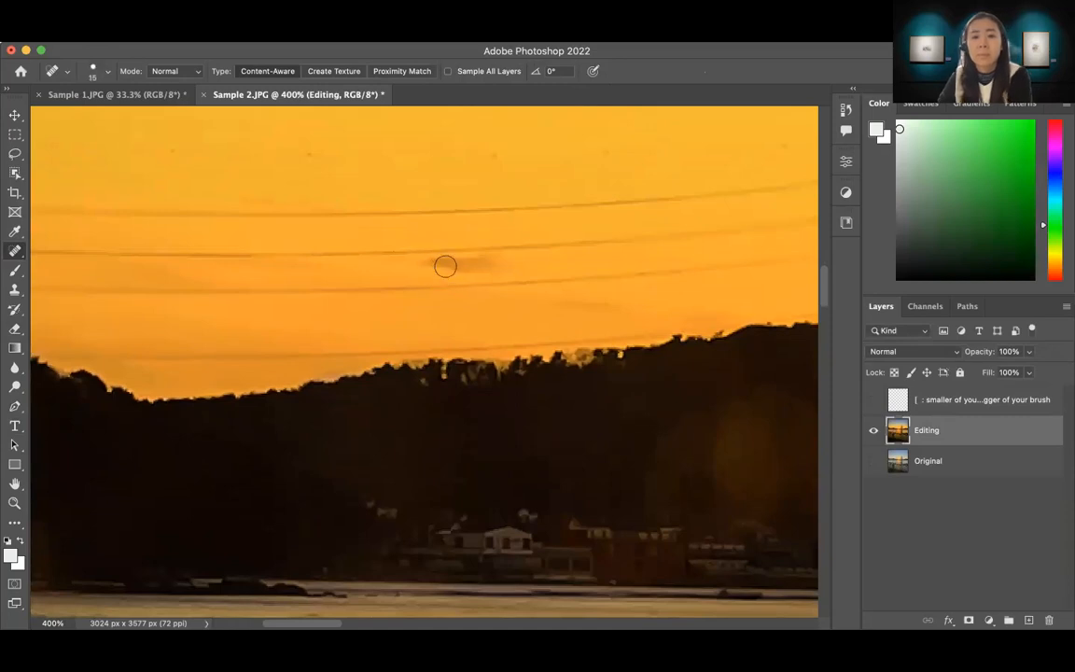
pyautogui.moveTo(431, 265)
pyautogui.mouseDown()
pyautogui.moveTo(499, 260)
pyautogui.moveTo(475, 261)
pyautogui.moveTo(492, 265)
pyautogui.mouseUp()
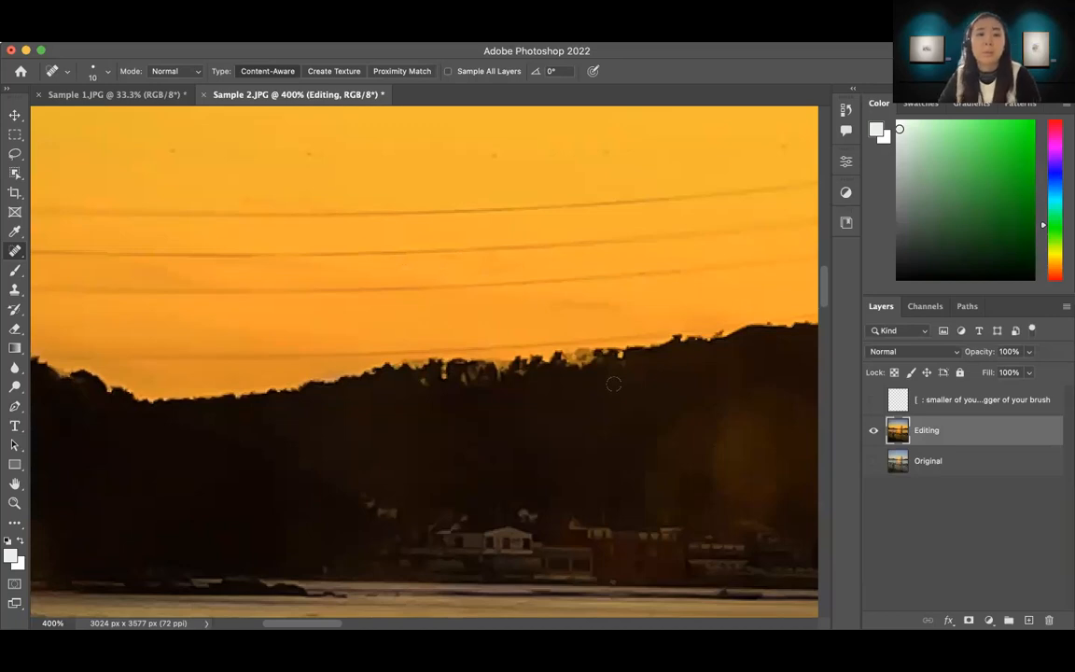
# Examine the pylons, shoreline, water and rocks down to the fence post at 400% zoom for further blemishes.
pyautogui.moveTo(614, 384); pyautogui.dragTo(532, 202)
pyautogui.moveTo(612, 350); pyautogui.dragTo(330, 336)
pyautogui.moveTo(493, 351); pyautogui.dragTo(293, 347)
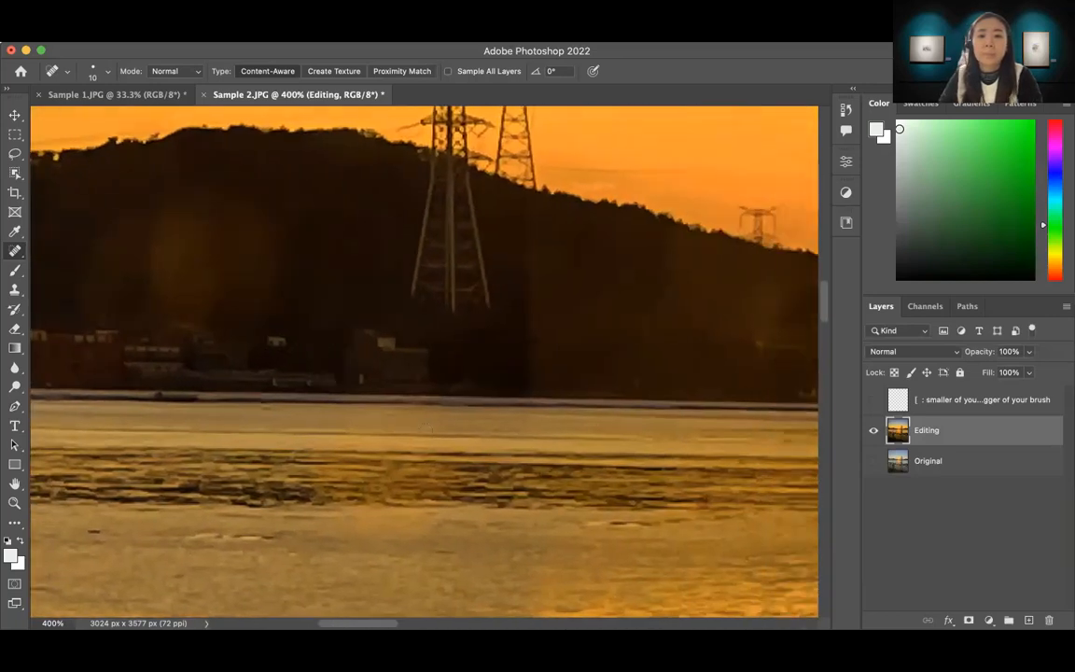
pyautogui.moveTo(399, 394); pyautogui.dragTo(336, 190)
pyautogui.moveTo(369, 382); pyautogui.dragTo(383, 203)
pyautogui.click(321, 255)
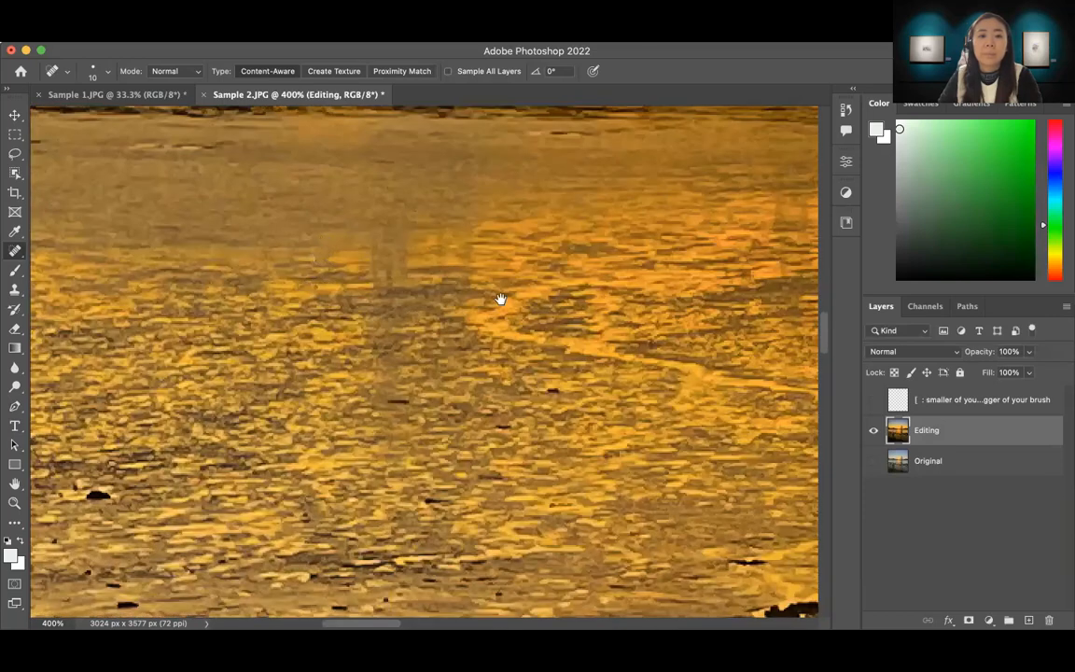
pyautogui.moveTo(501, 300); pyautogui.dragTo(642, 232)
pyautogui.moveTo(456, 313); pyautogui.dragTo(511, 205)
pyautogui.moveTo(528, 396); pyautogui.dragTo(450, 391)
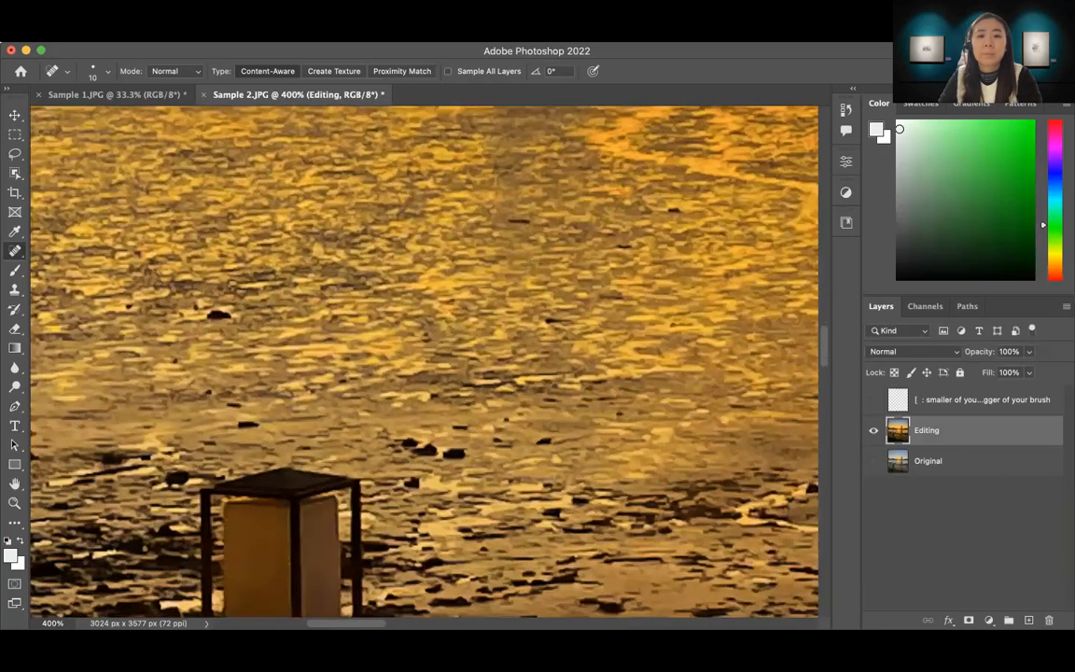
# Heal small dark specks and rocks in the golden shallows above the fence post using a size 10 brush.
pyautogui.moveTo(486, 257); pyautogui.dragTo(421, 289)
pyautogui.click(607, 245)
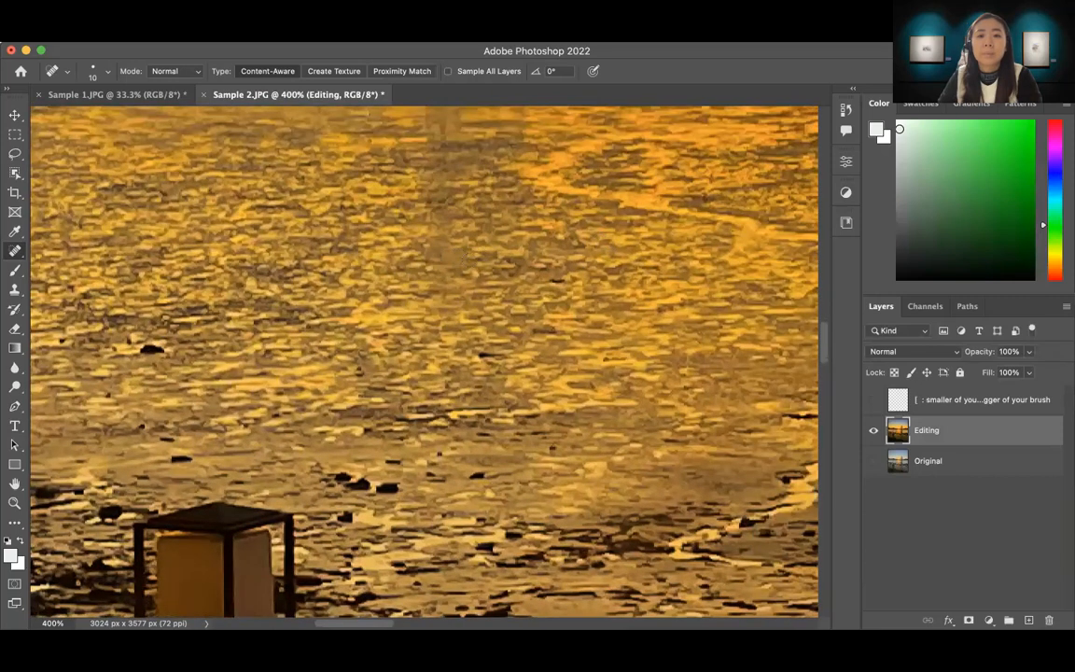
pyautogui.scroll(-2, 528, 303)
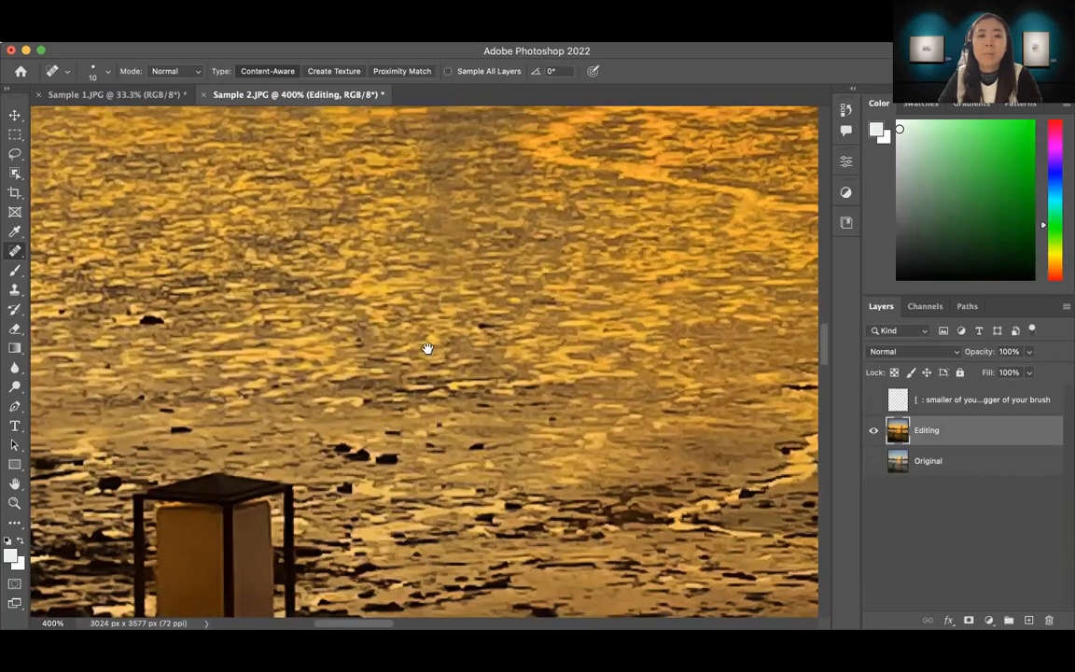
pyautogui.hscroll(-5, 427, 348)
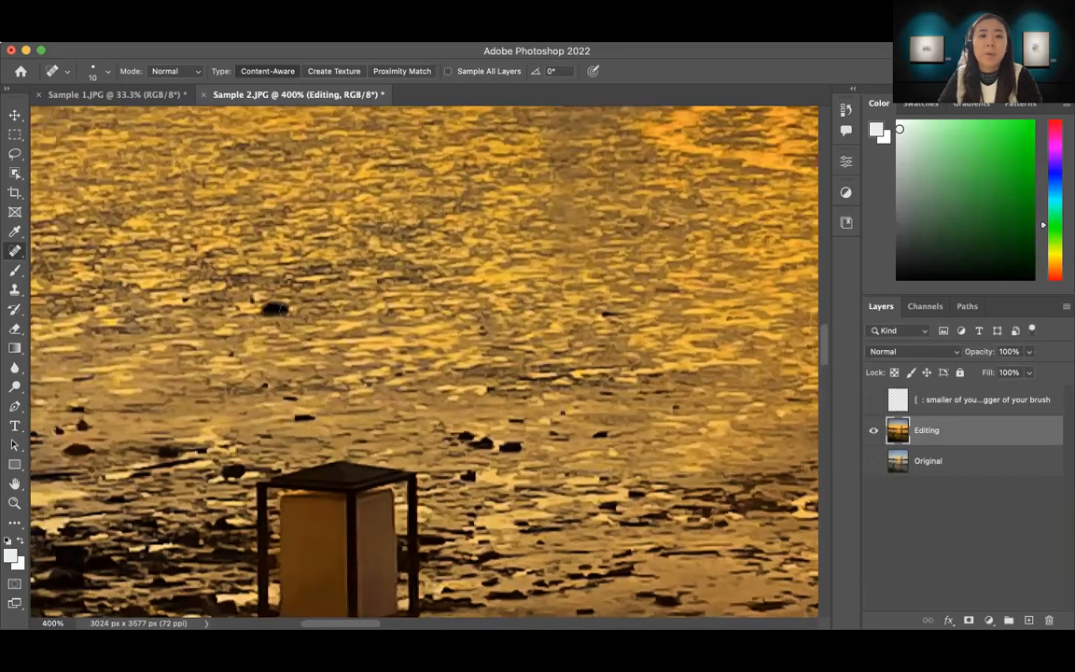
pyautogui.scroll(-3, 444, 305)
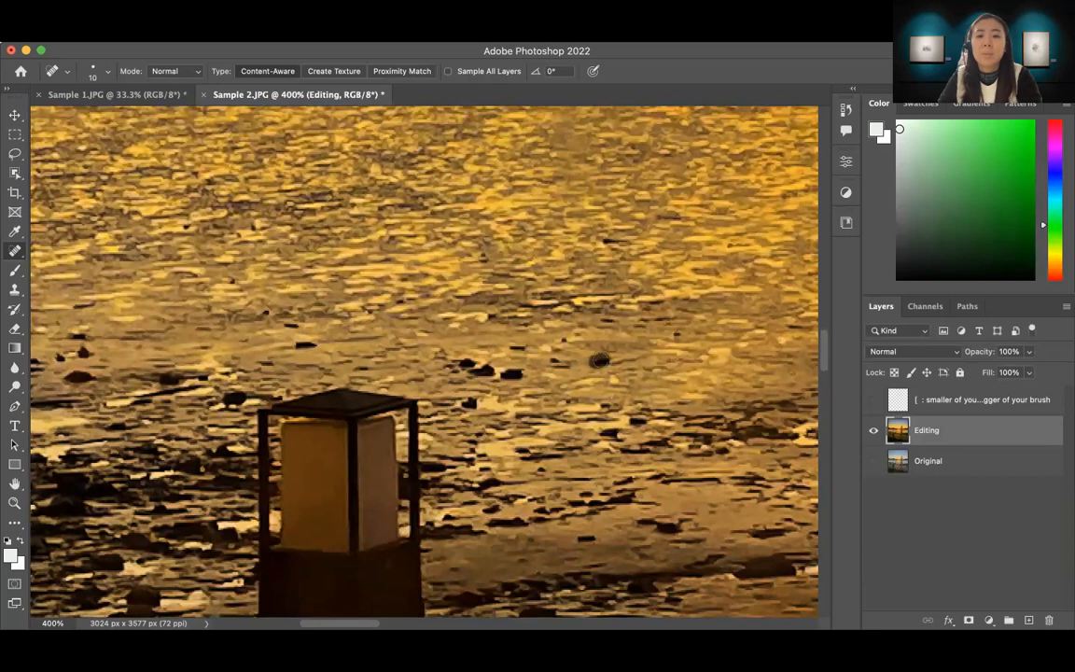
pyautogui.hscroll(2, 638, 364)
pyautogui.click(629, 353)
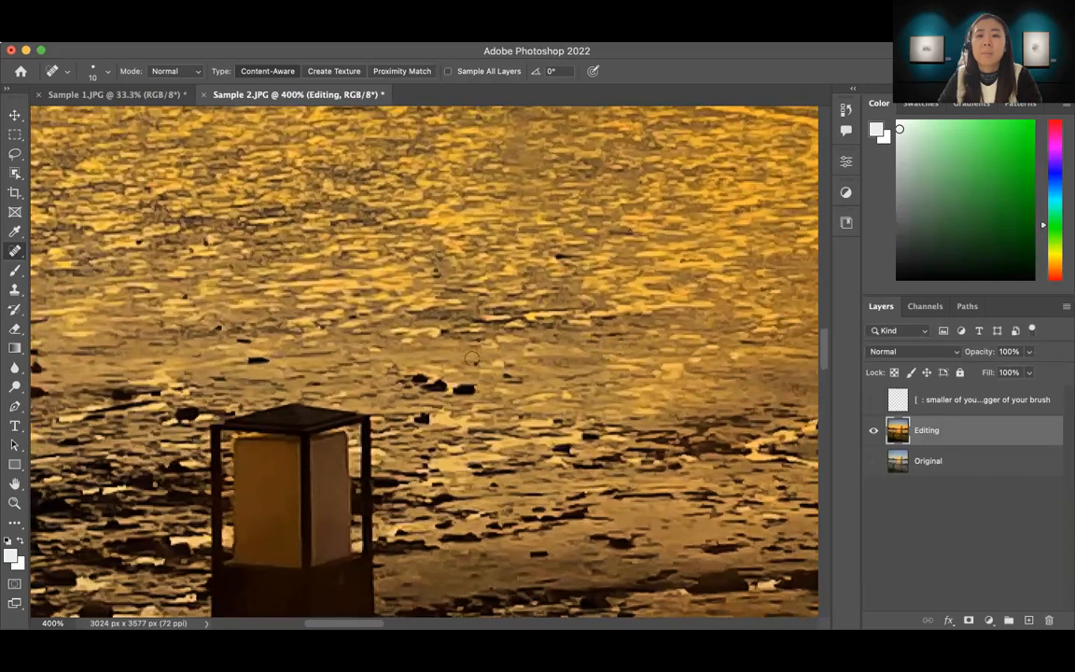
# Examine the streaked glass fence panel beside the umbrella pole at 200% zoom for blemishes.
pyautogui.press('z')
pyautogui.keyDown('alt'); pyautogui.click(523, 377); pyautogui.keyUp('alt')
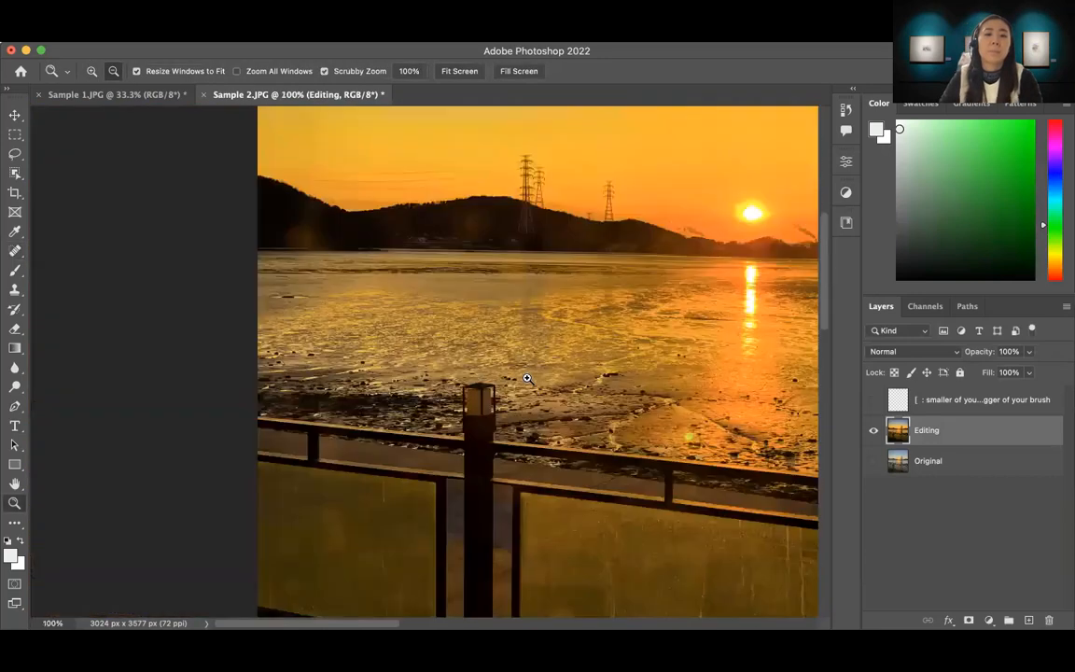
pyautogui.keyDown('alt'); pyautogui.click(504, 364); pyautogui.keyUp('alt')
pyautogui.scroll(-10, 547, 439)
pyautogui.hscroll(4, 546, 439)
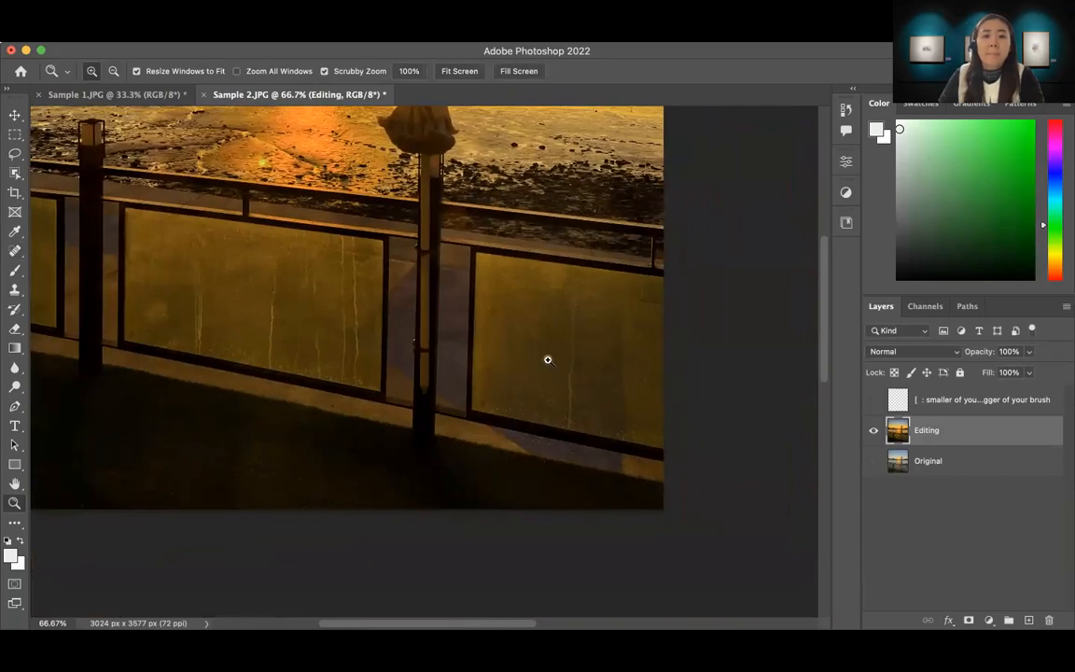
pyautogui.click(590, 353)
pyautogui.click(530, 343)
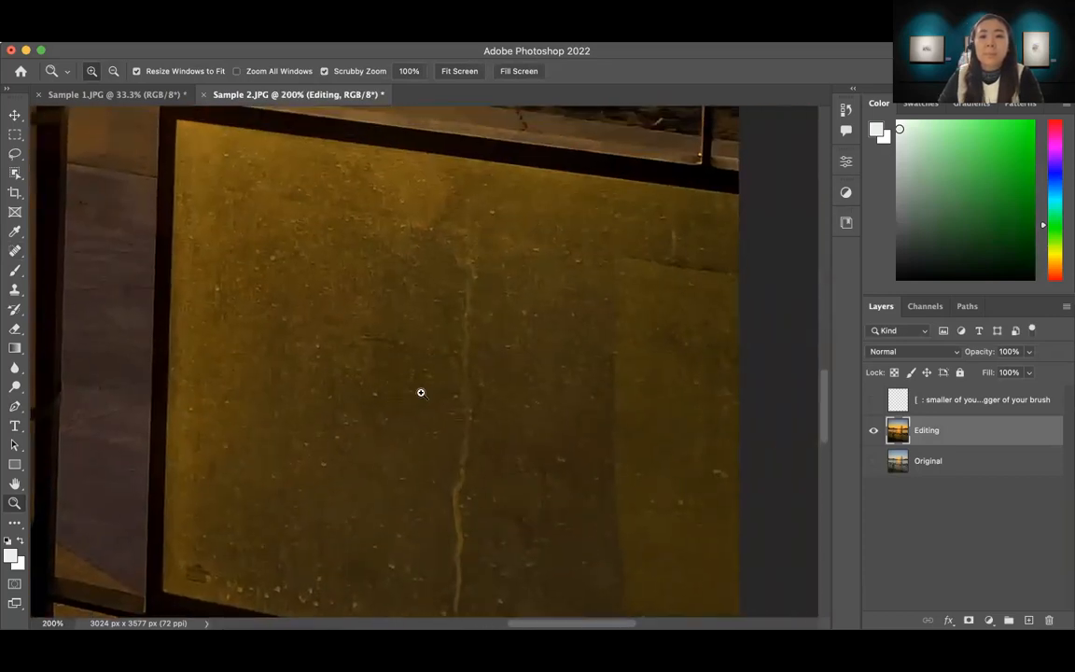
pyautogui.press('j')
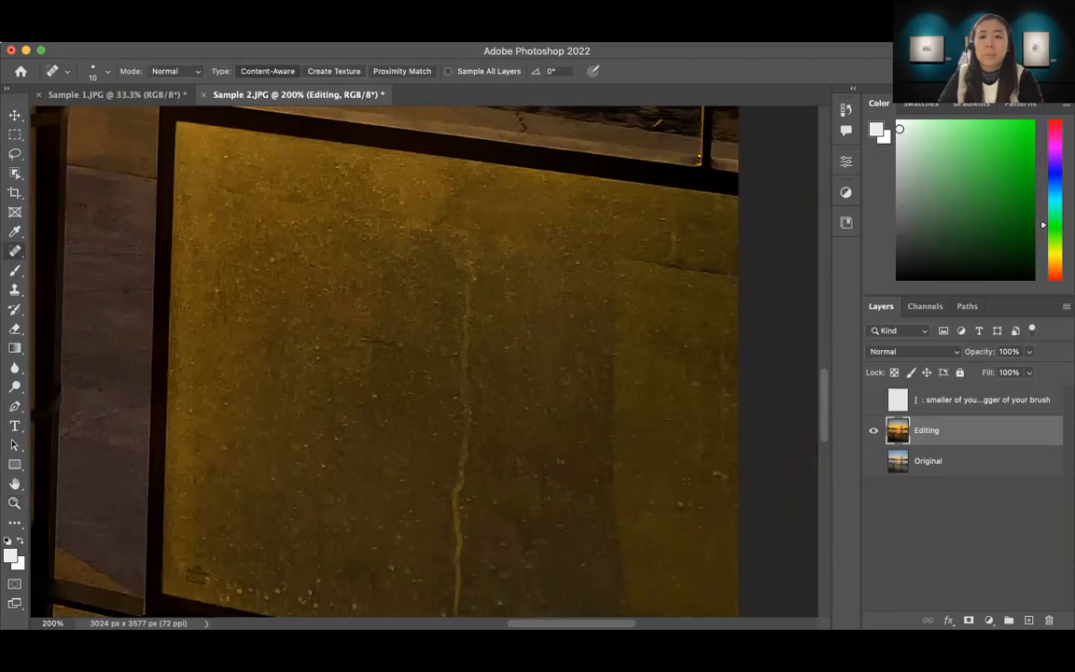
# Zoom out to 25% to view the whole retouched sunset photo.
pyautogui.press('z')
pyautogui.keyDown('alt'); pyautogui.click(626, 389); pyautogui.keyUp('alt')
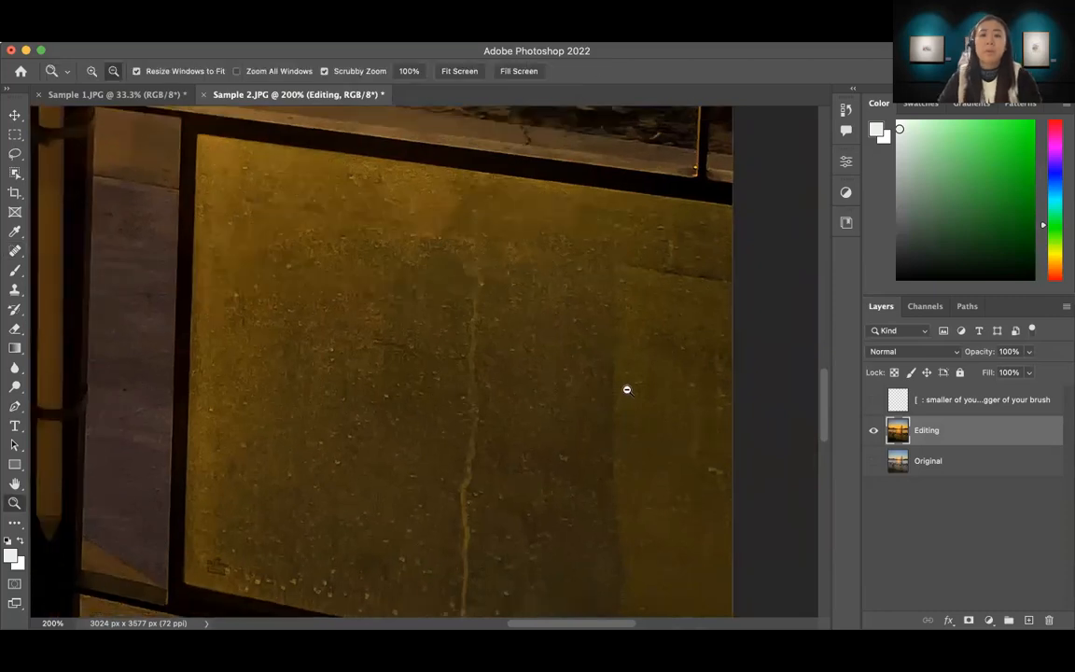
pyautogui.keyDown('alt'); pyautogui.click(626, 389); pyautogui.keyUp('alt')
pyautogui.keyDown('alt'); pyautogui.click(626, 389); pyautogui.keyUp('alt')
pyautogui.moveTo(461, 233); pyautogui.dragTo(526, 472)
pyautogui.keyDown('alt'); pyautogui.click(547, 420); pyautogui.keyUp('alt')
pyautogui.keyDown('alt'); pyautogui.click(550, 420); pyautogui.keyUp('alt')
pyautogui.moveTo(473, 397); pyautogui.dragTo(491, 415)
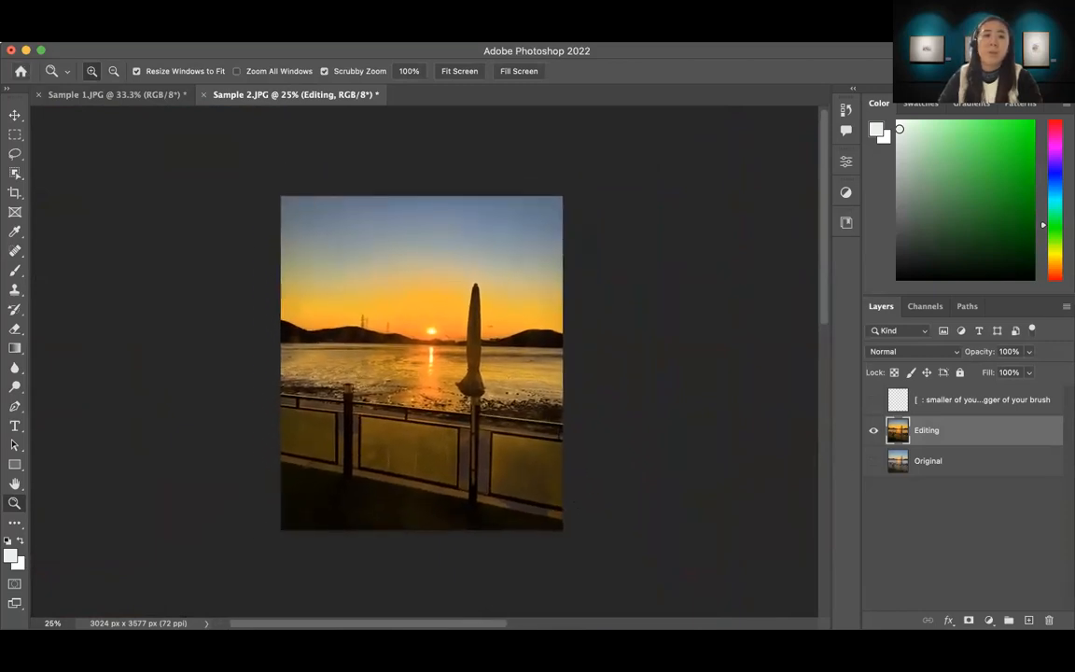
# Save the layered document on the computer as Sample 2.psd in Downloads, using the Photoshop format with the Display P3 profile embedded.
pyautogui.click(108, 36)
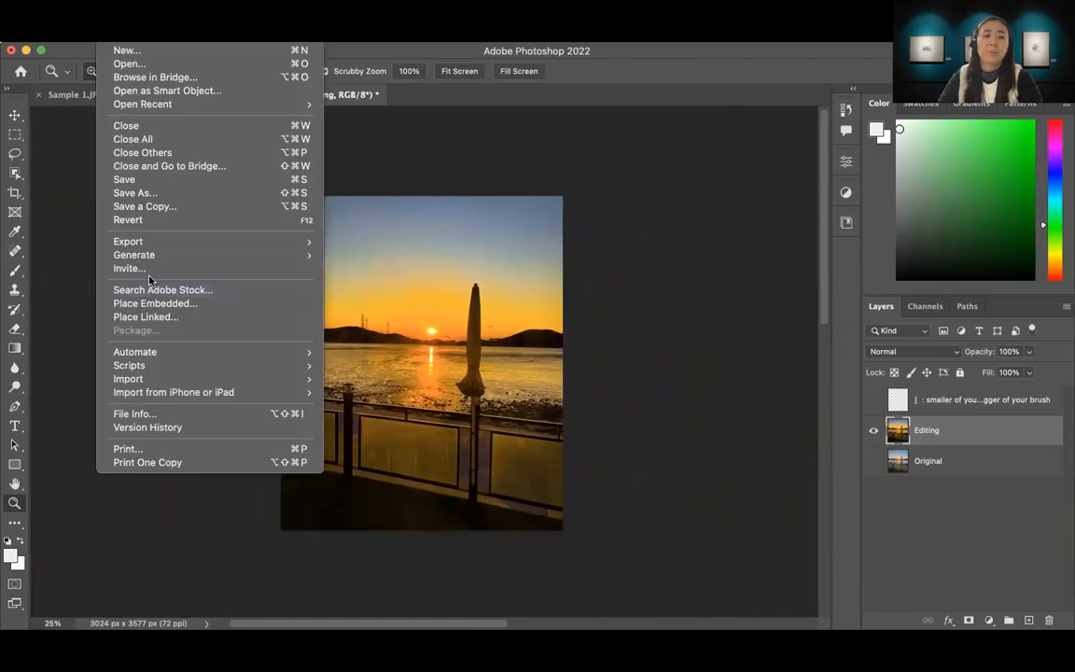
pyautogui.click(411, 170)
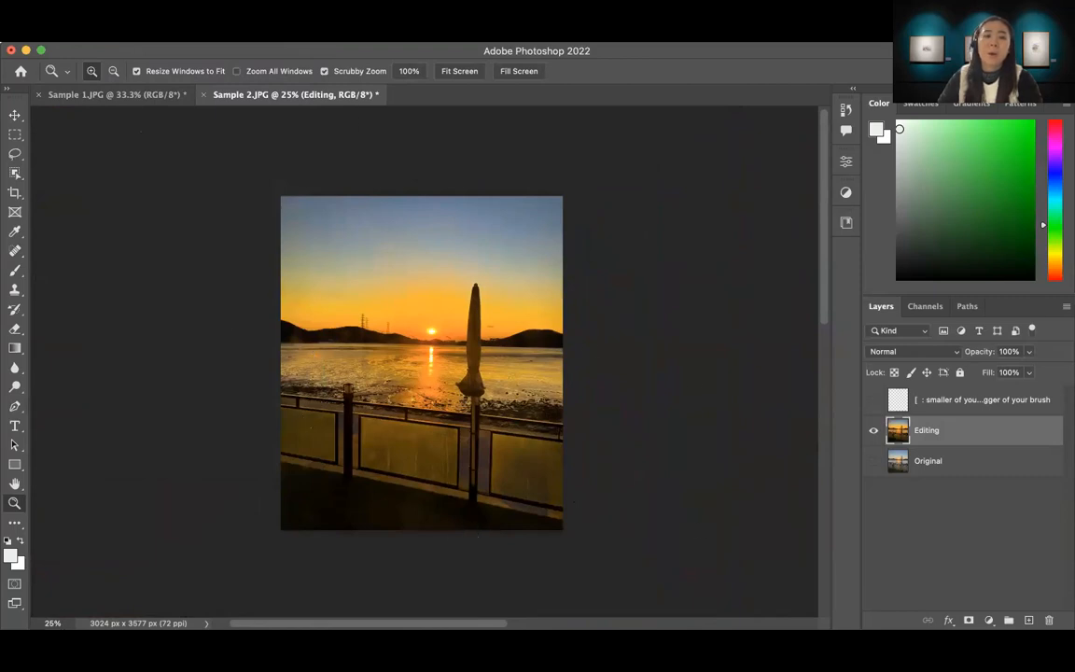
pyautogui.click(109, 34)
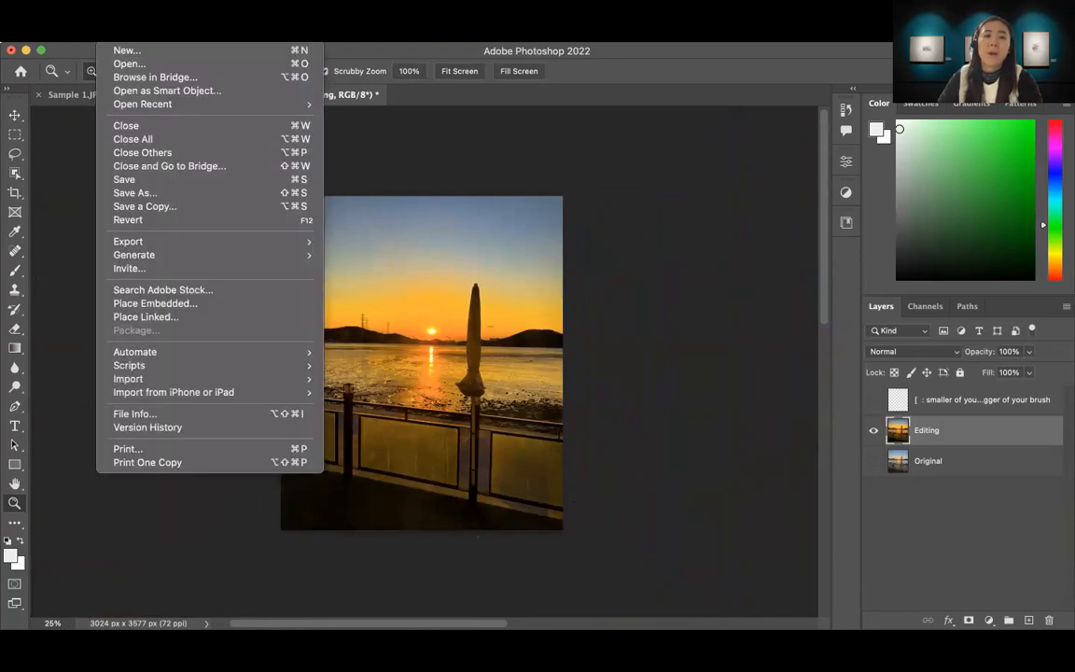
pyautogui.click(130, 186)
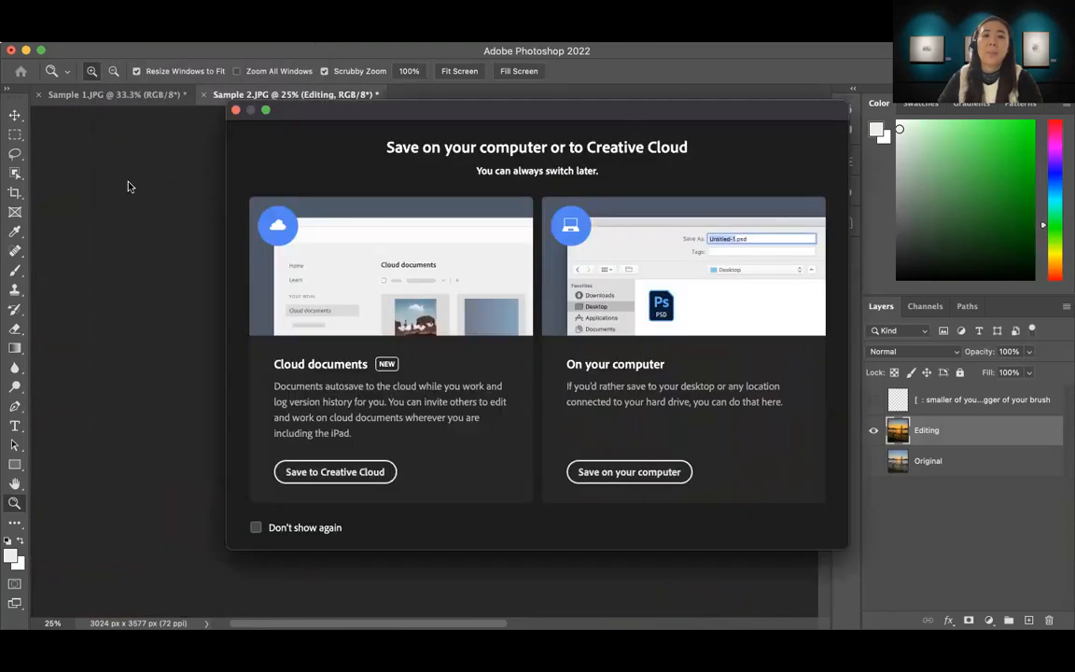
pyautogui.click(626, 472)
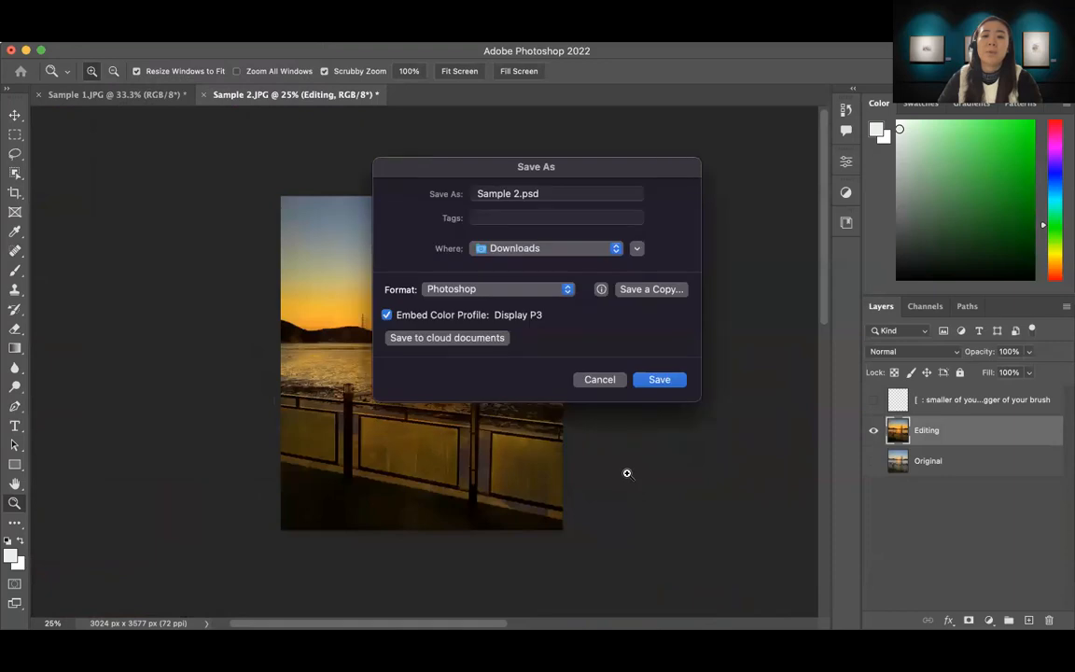
pyautogui.doubleClick(524, 193)
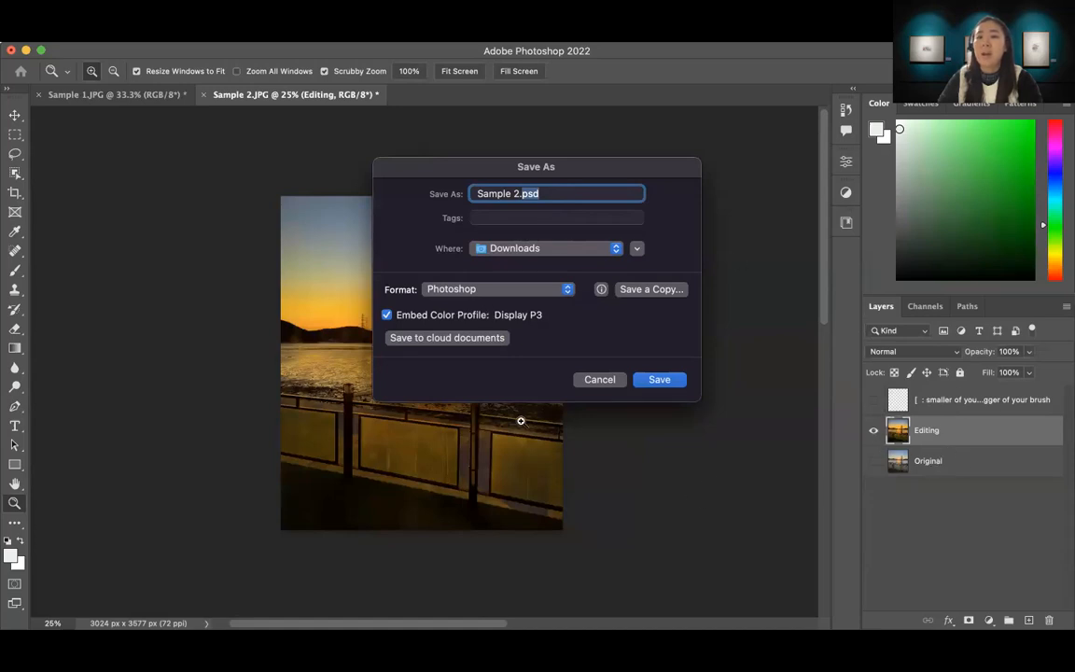
pyautogui.click(594, 193)
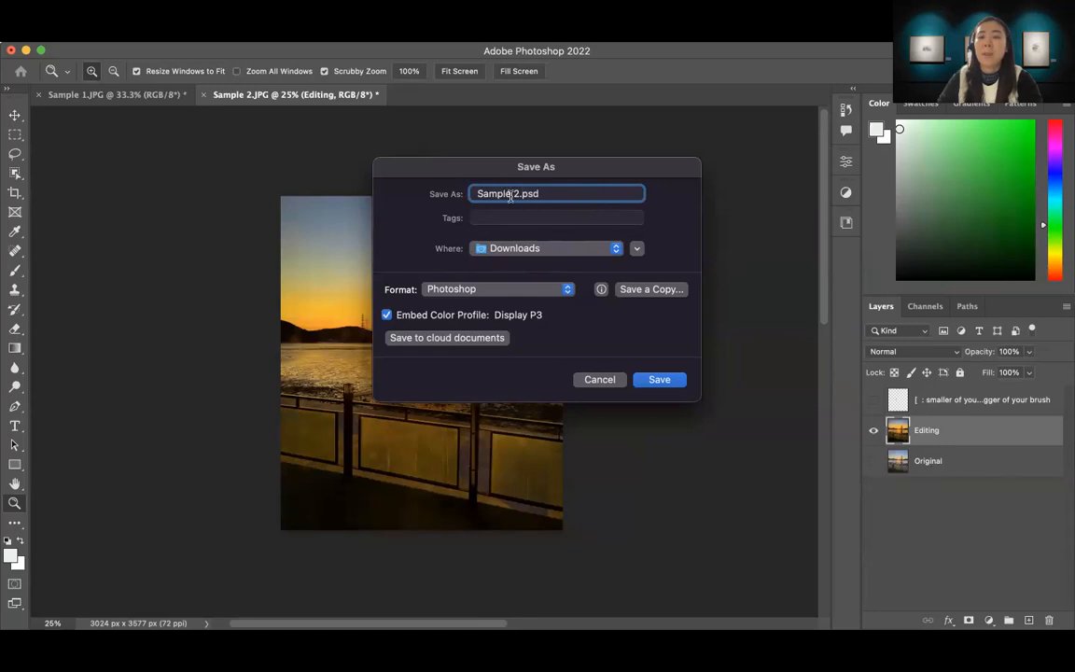
pyautogui.click(662, 379)
pyautogui.click(719, 288)
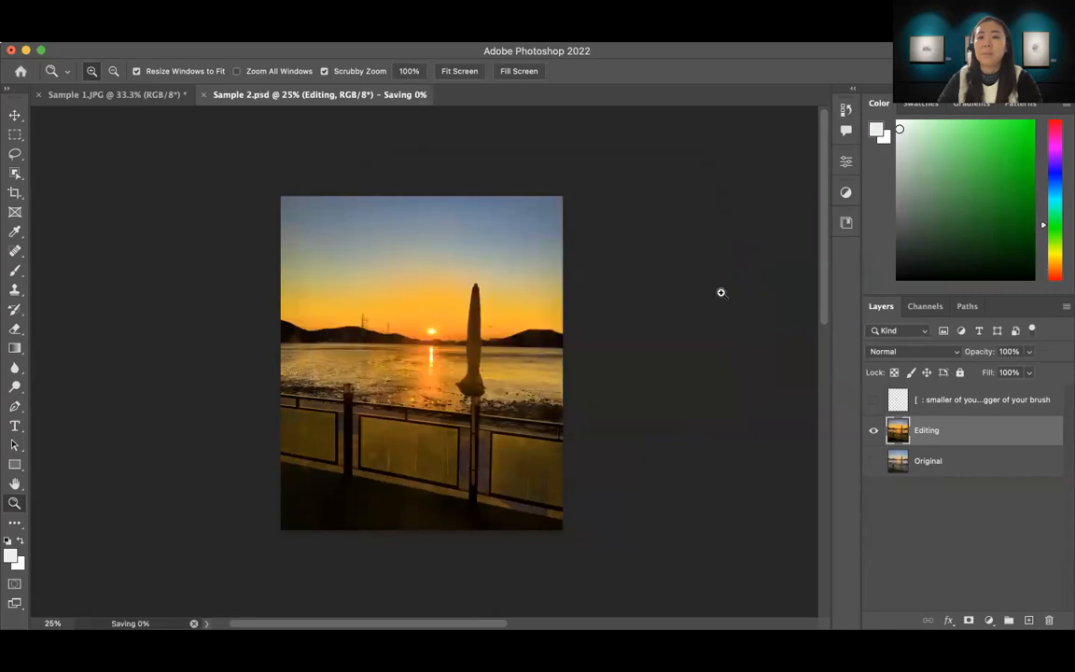
# Review the file formats offered when saving Sample 2.psd on the computer, without saving again.
pyautogui.press('super+shift+s')
pyautogui.click(629, 471)
pyautogui.click(530, 288)
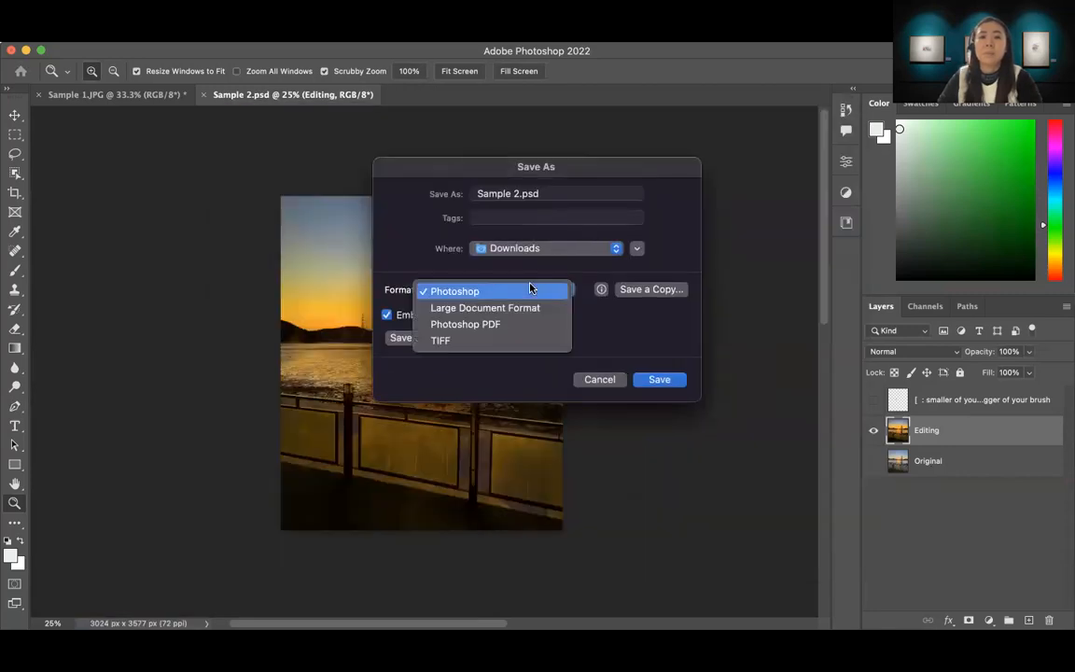
pyautogui.click(607, 379)
pyautogui.click(600, 379)
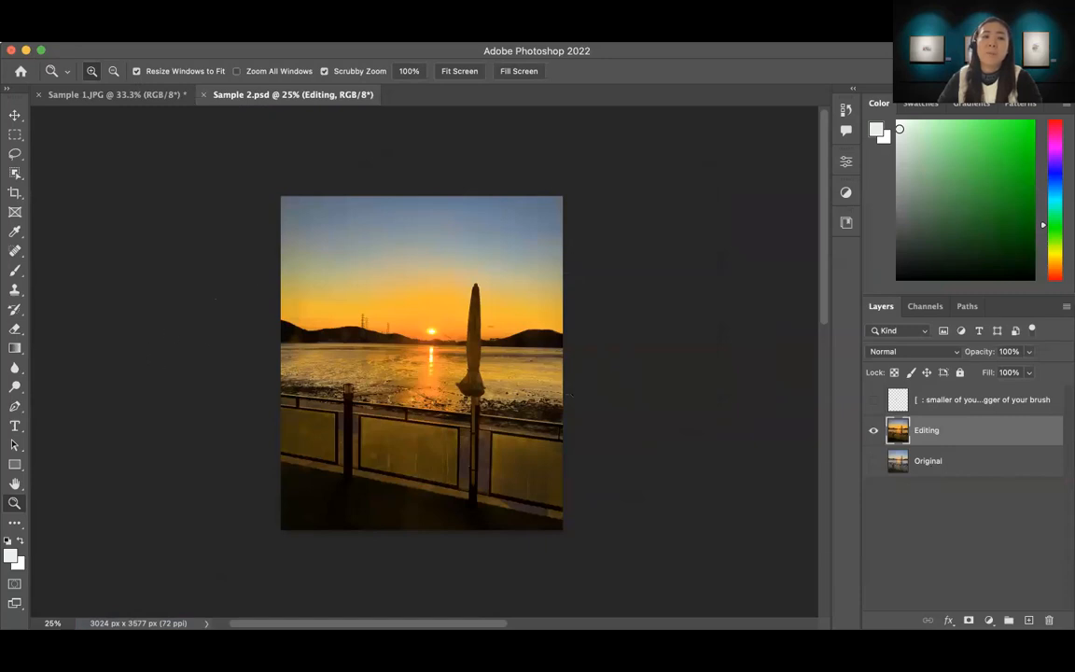
# Start a Save for Web export of the sunset photo with the JPEG High preset and a width of 2000 px.
pyautogui.click(110, 35)
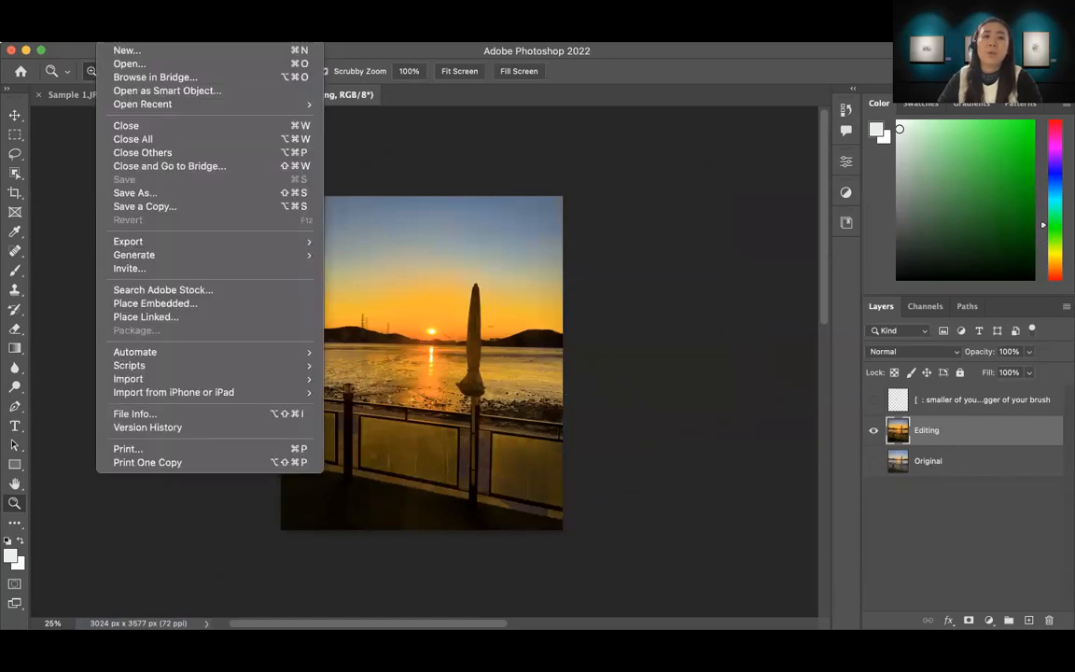
pyautogui.moveTo(170, 244)
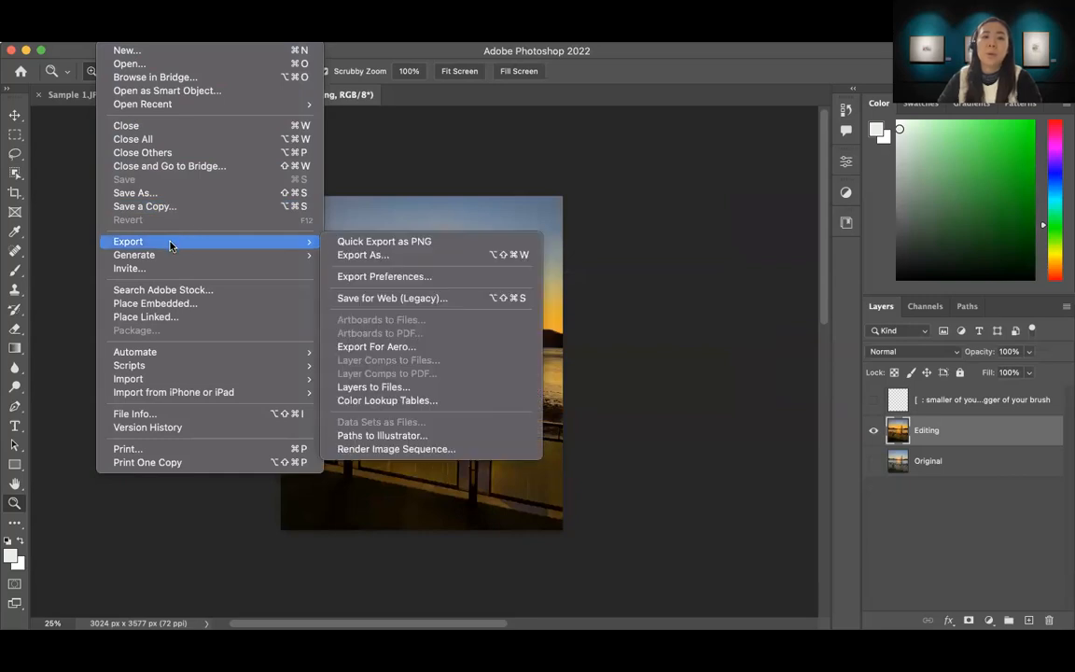
pyautogui.click(370, 299)
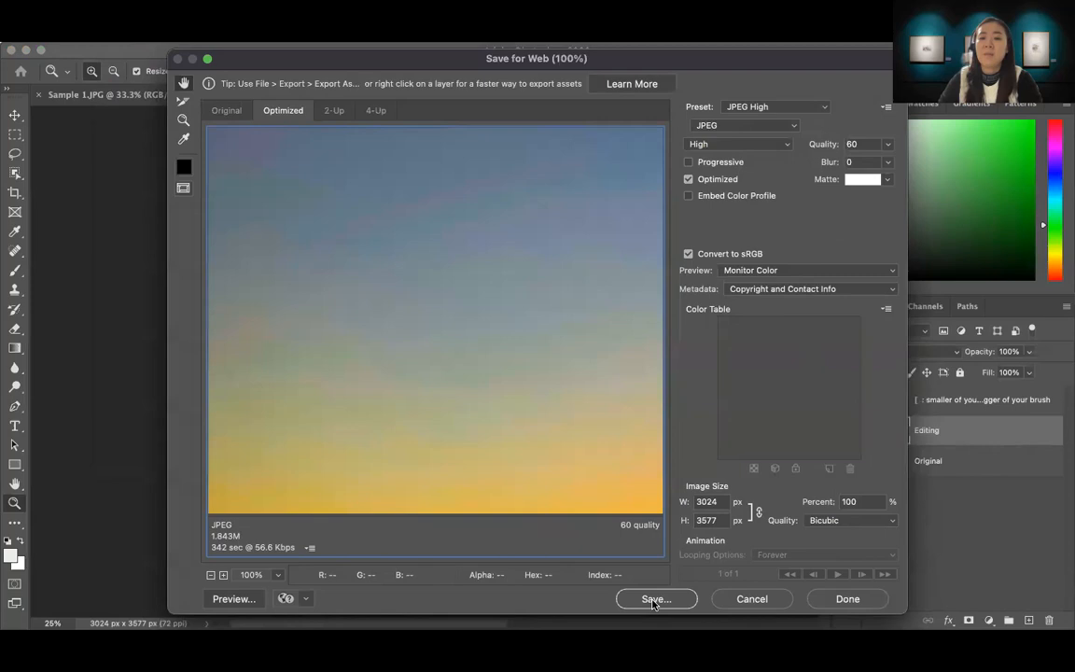
pyautogui.moveTo(719, 502); pyautogui.dragTo(528, 483)
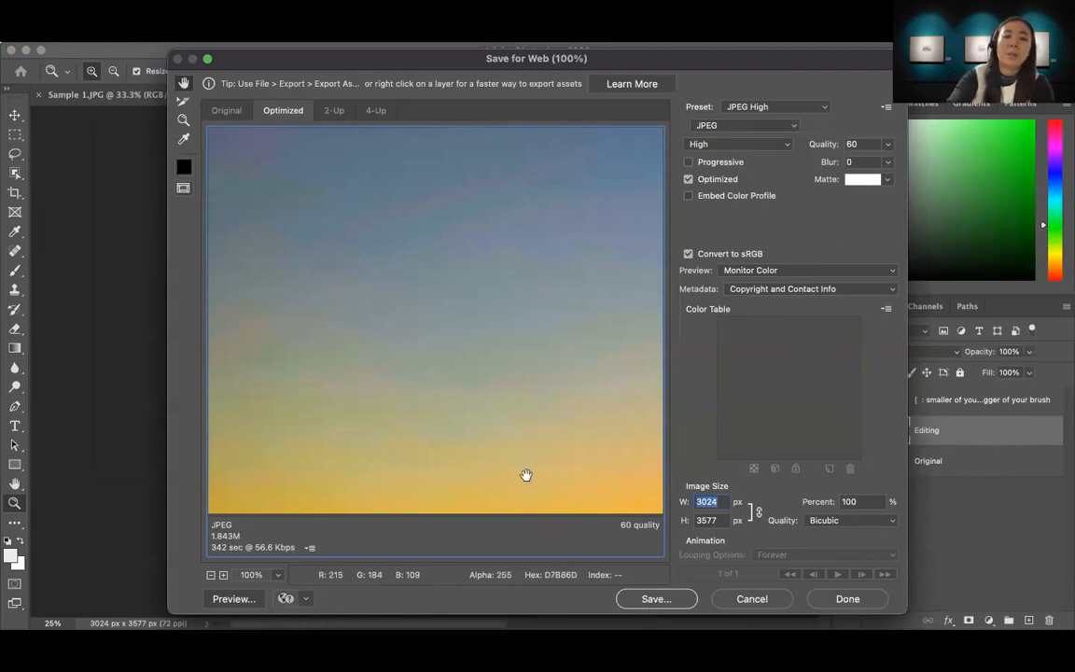
pyautogui.write('200')
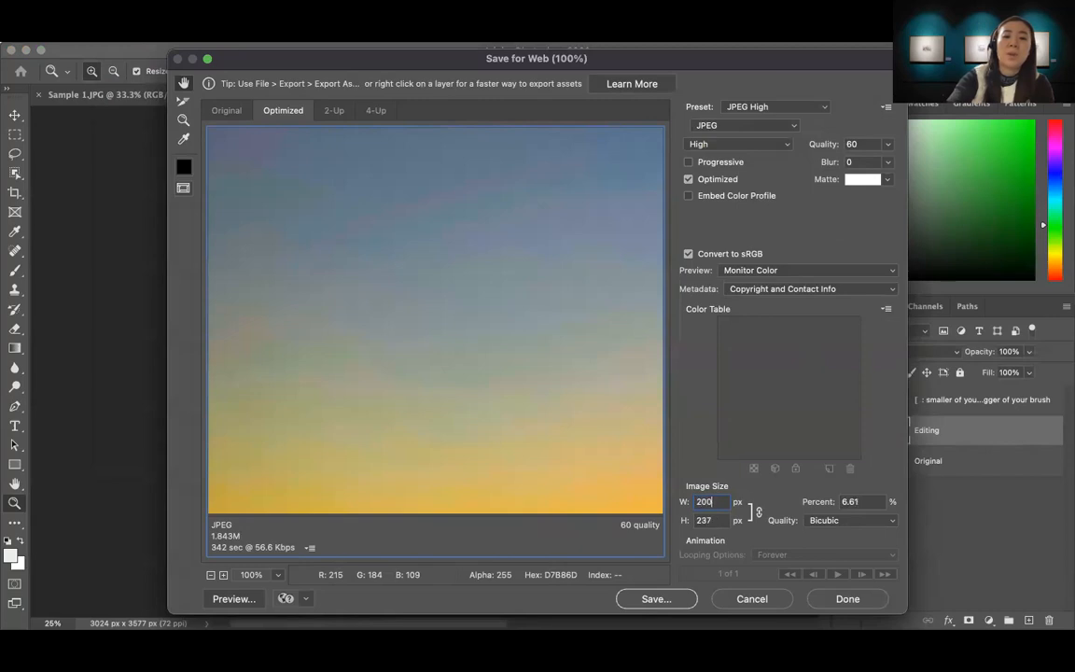
pyautogui.write('0')
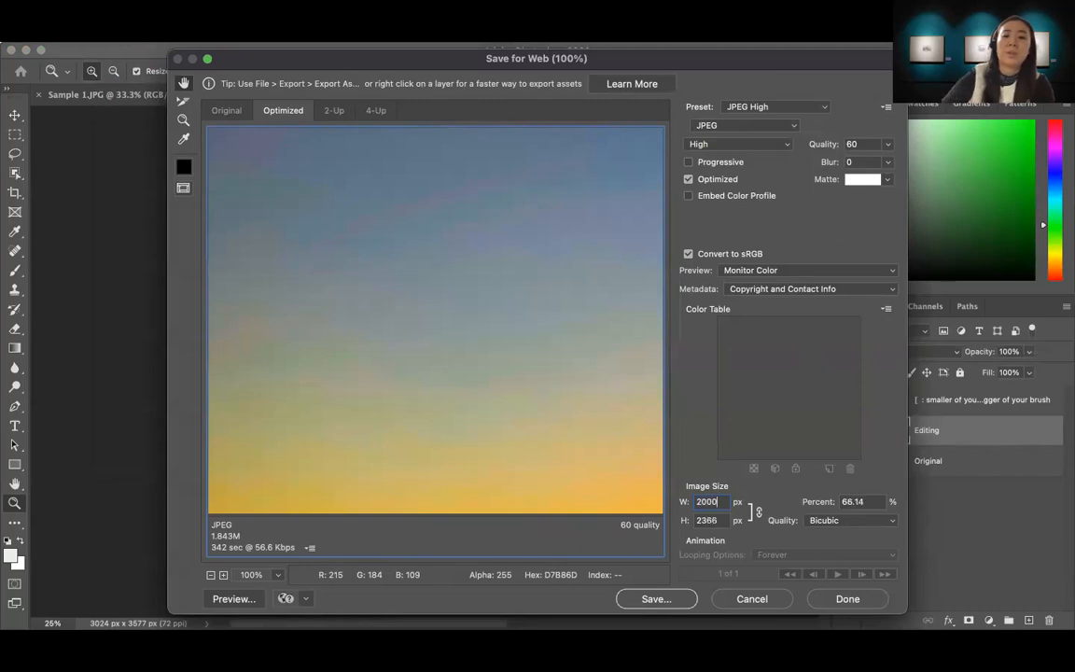
pyautogui.click(856, 519)
pyautogui.click(785, 546)
# Save the optimized web image as Sample-2-2.jpg on the Desktop.
pyautogui.click(644, 599)
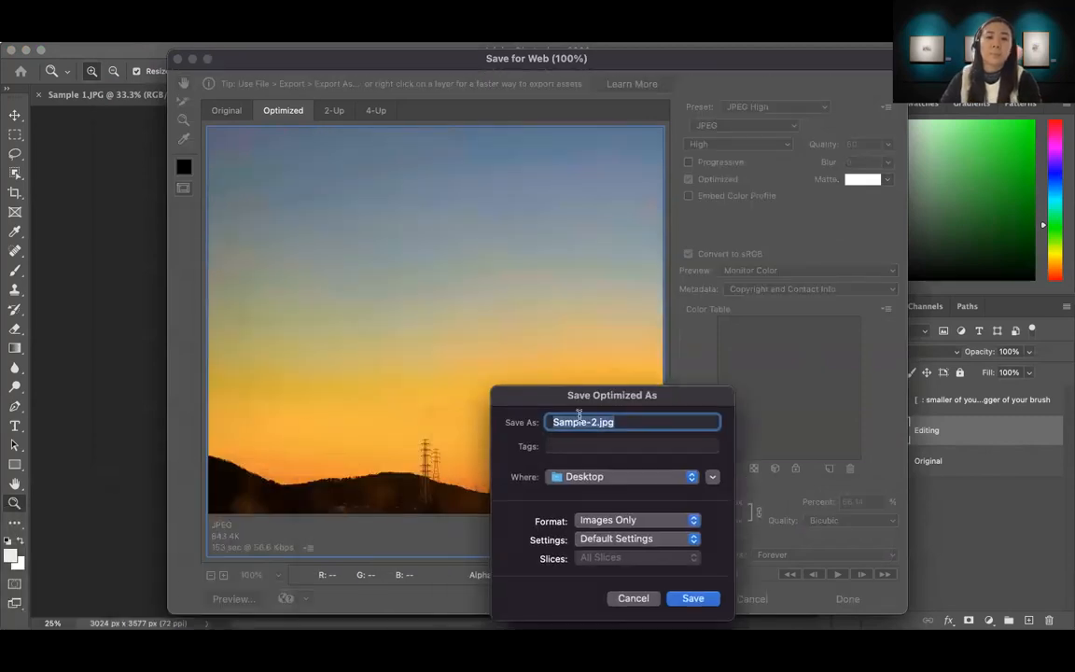
pyautogui.click(594, 421)
pyautogui.write('-2')
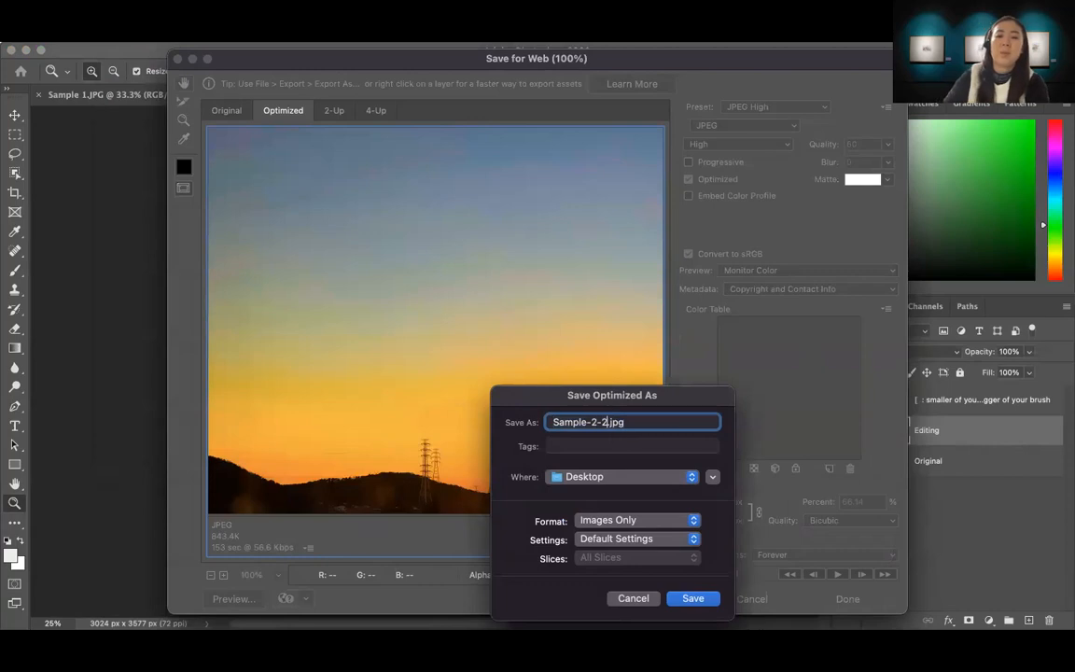
pyautogui.click(693, 599)
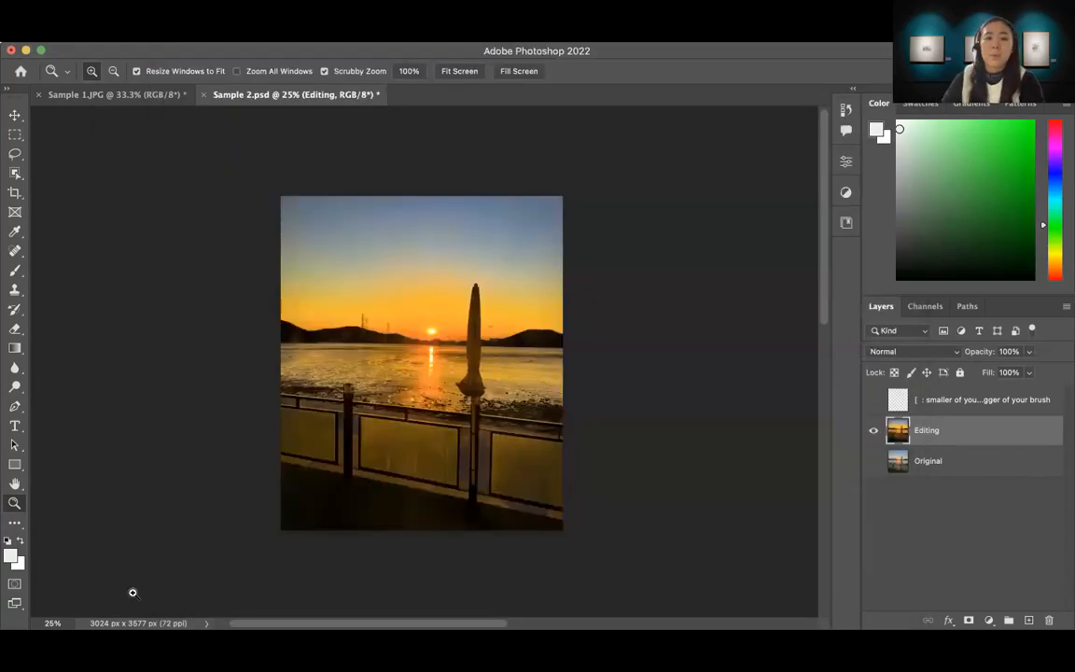
# Open Sample 3.JPG as another document and show the whole plant photo at 25% zoom.
pyautogui.press('super+Tab')
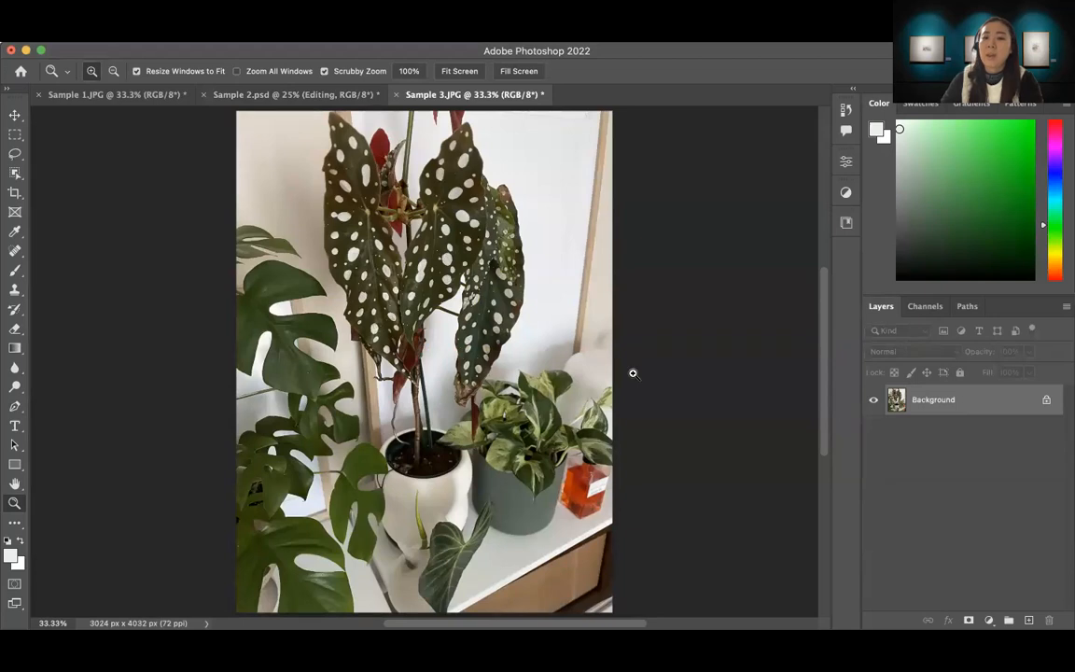
pyautogui.click(525, 382)
pyautogui.keyDown('alt'); pyautogui.click(546, 391); pyautogui.keyUp('alt')
pyautogui.keyDown('alt'); pyautogui.click(546, 392); pyautogui.keyUp('alt')
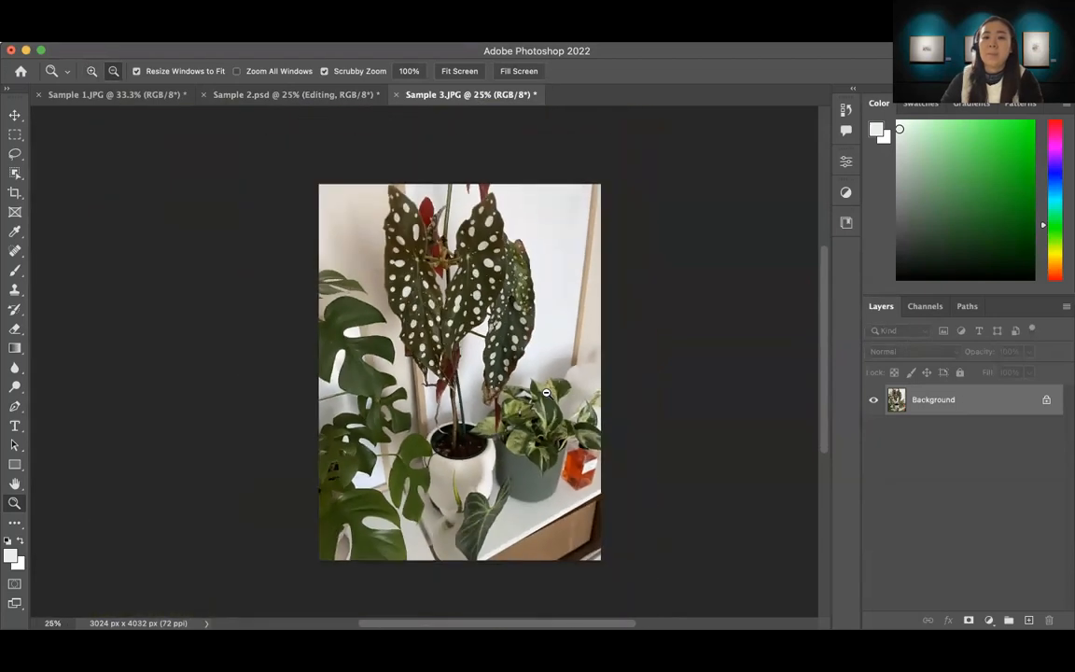
pyautogui.hscroll(4, 548, 390)
pyautogui.scroll(-3, 547, 390)
pyautogui.scroll(2, 548, 384)
pyautogui.hscroll(-1, 547, 384)
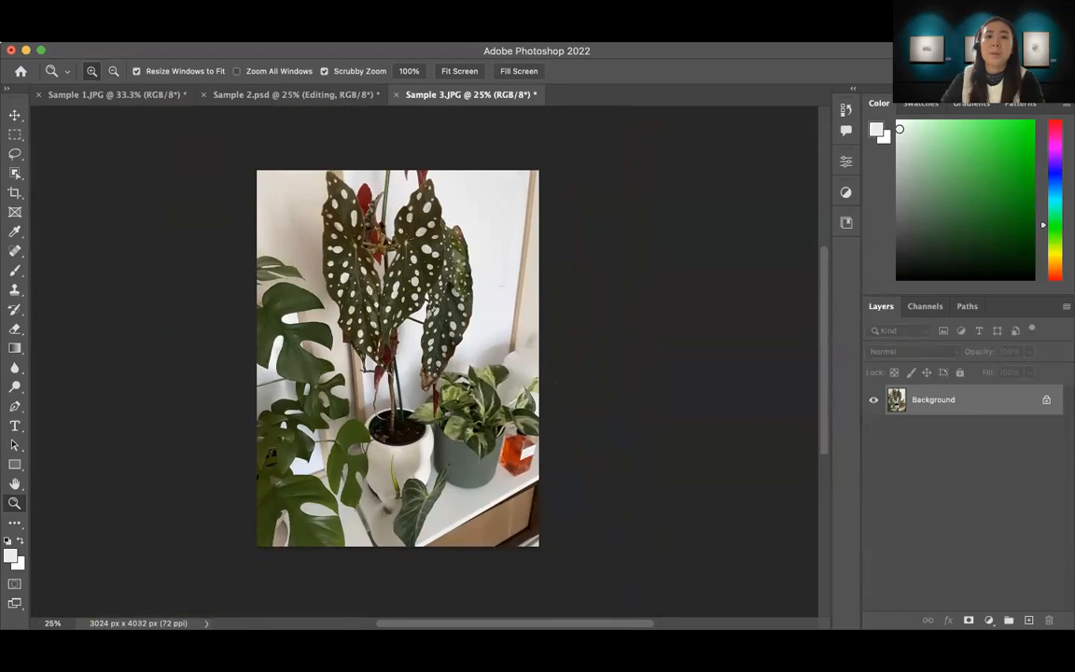
pyautogui.click(400, 34)
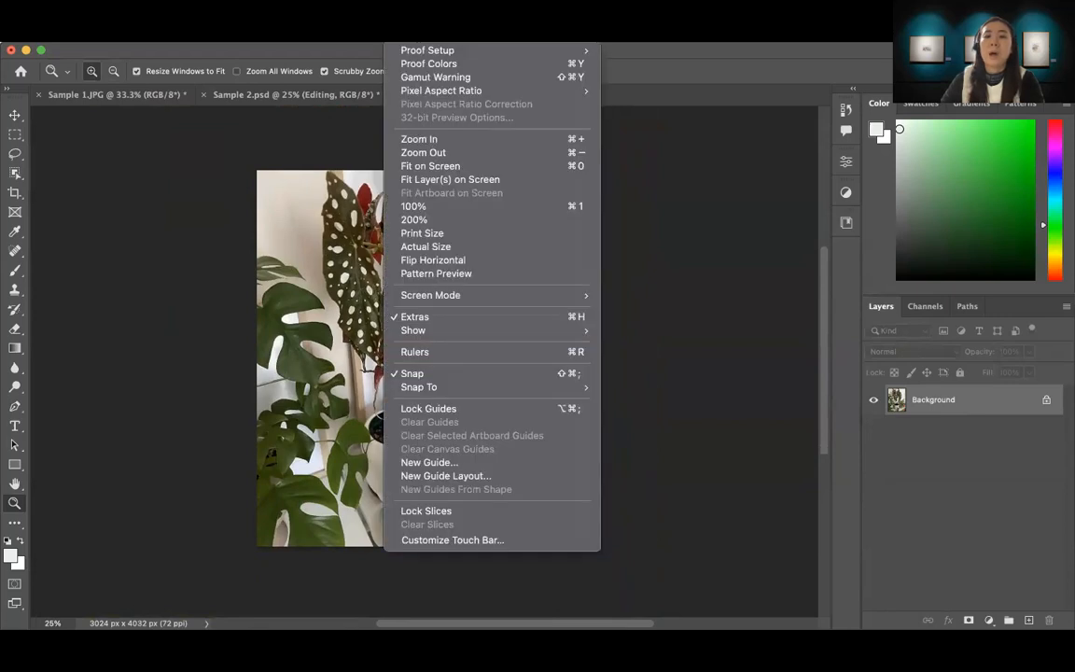
pyautogui.click(115, 176)
pyautogui.scroll(2, 115, 177)
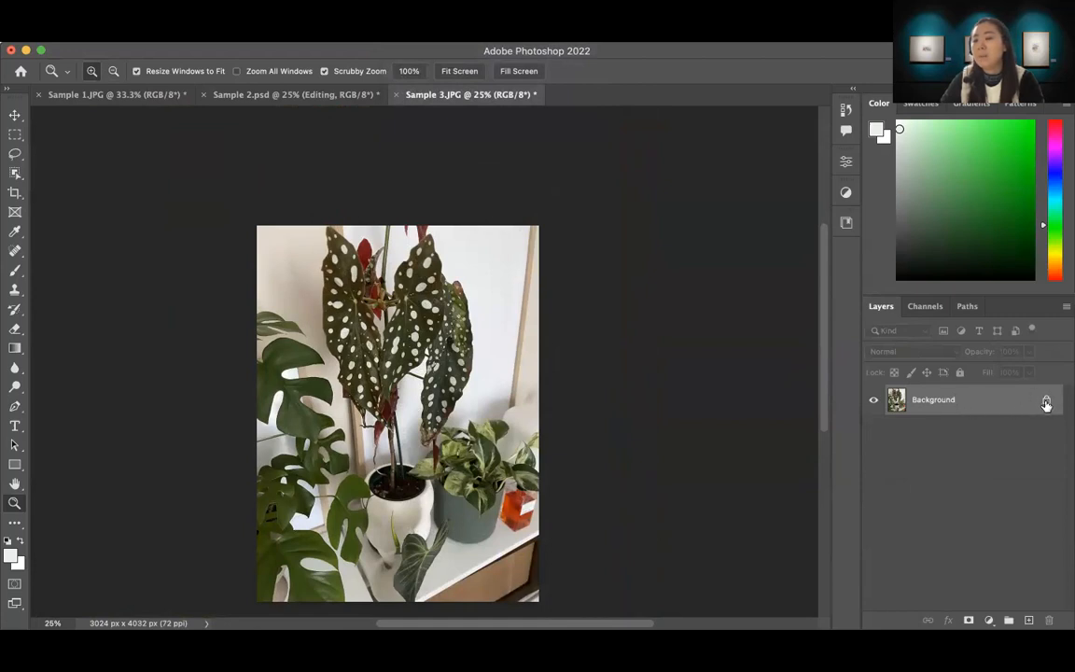
# Unlock the Background layer of the plant photo and duplicate it.
pyautogui.click(1046, 401)
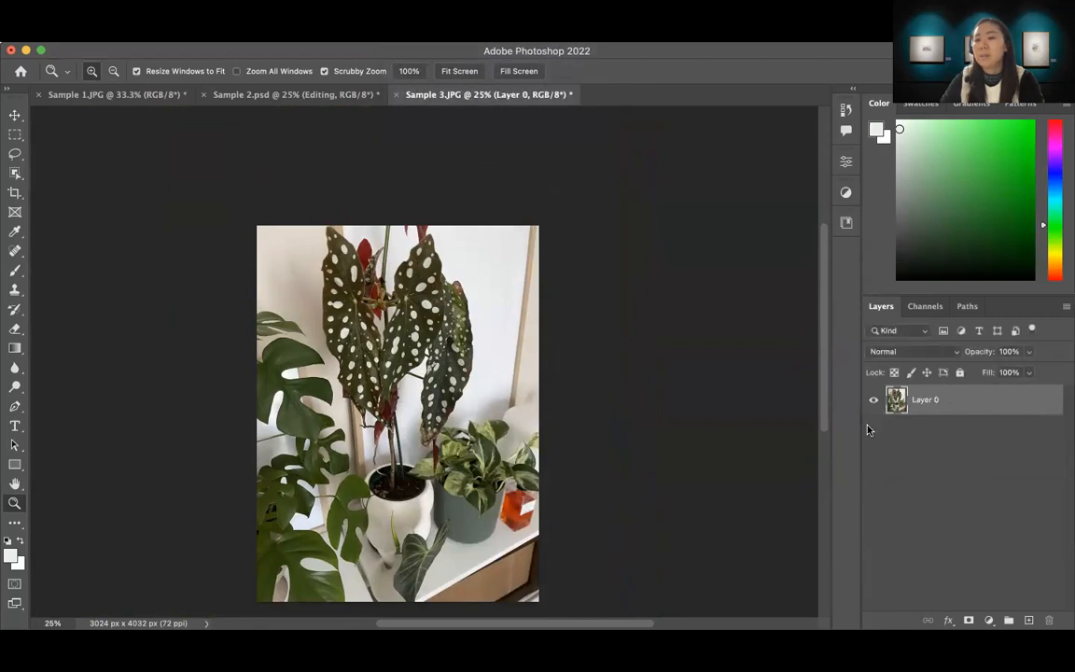
pyautogui.doubleClick(924, 404)
pyautogui.click(981, 455)
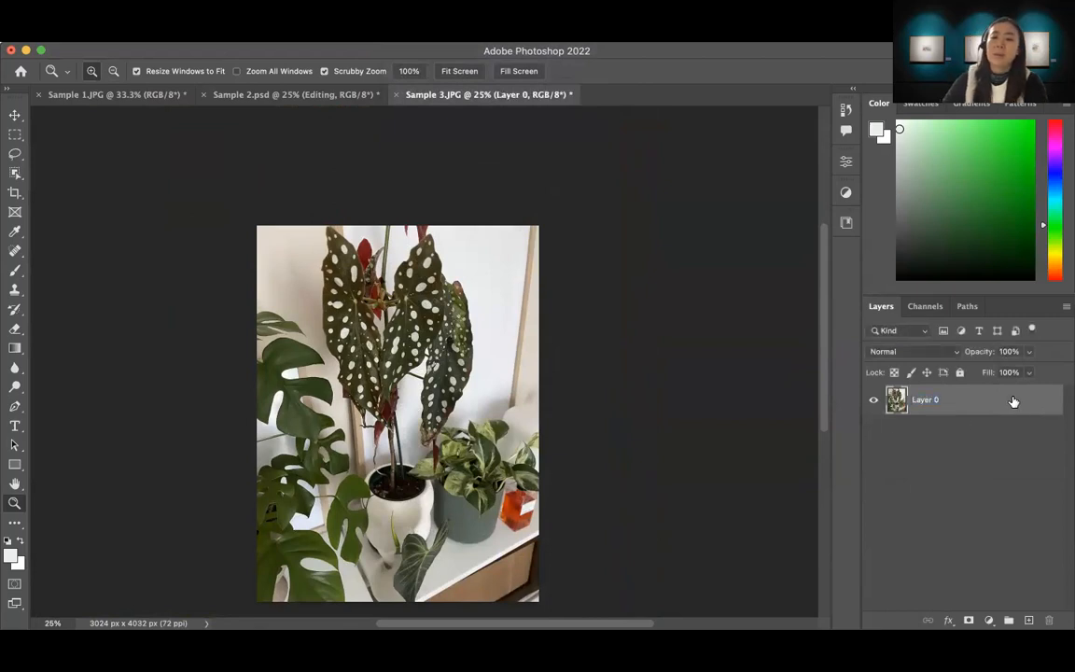
pyautogui.press('super+j')
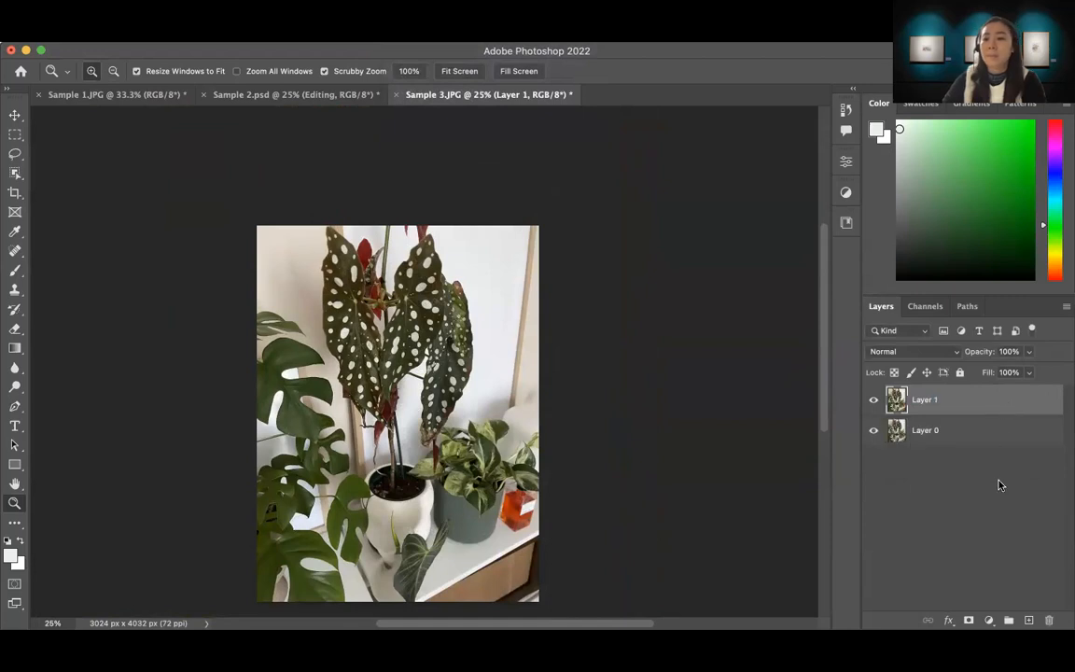
# Rename the lower plant photo layer to Original and hide it.
pyautogui.doubleClick(922, 431)
pyautogui.write('Original')
pyautogui.press('Return')
pyautogui.click(874, 430)
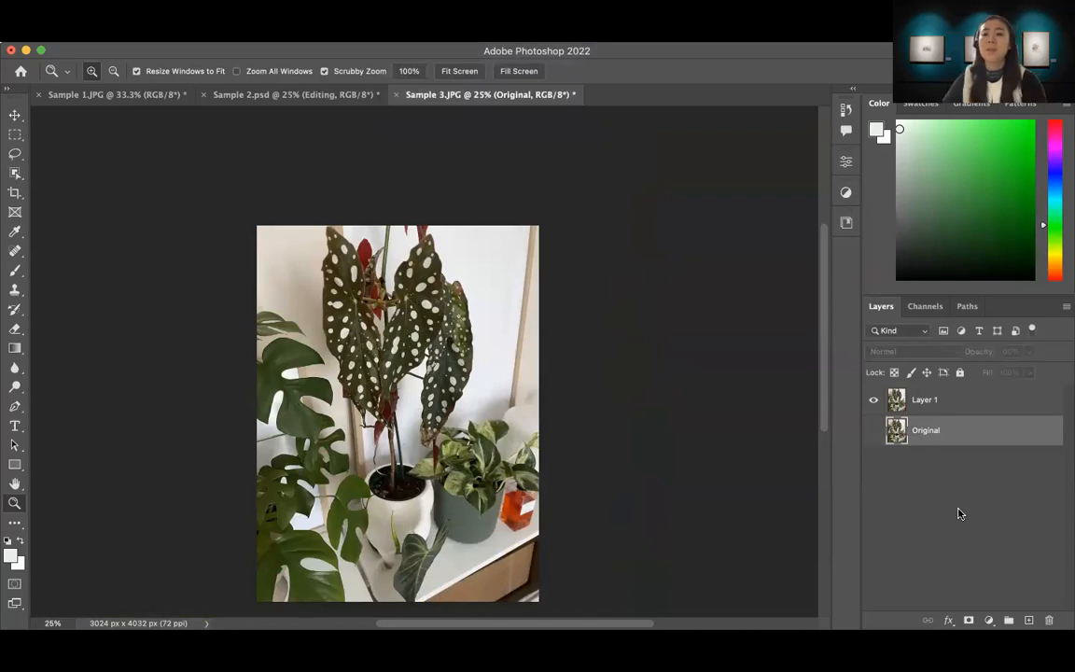
pyautogui.click(958, 512)
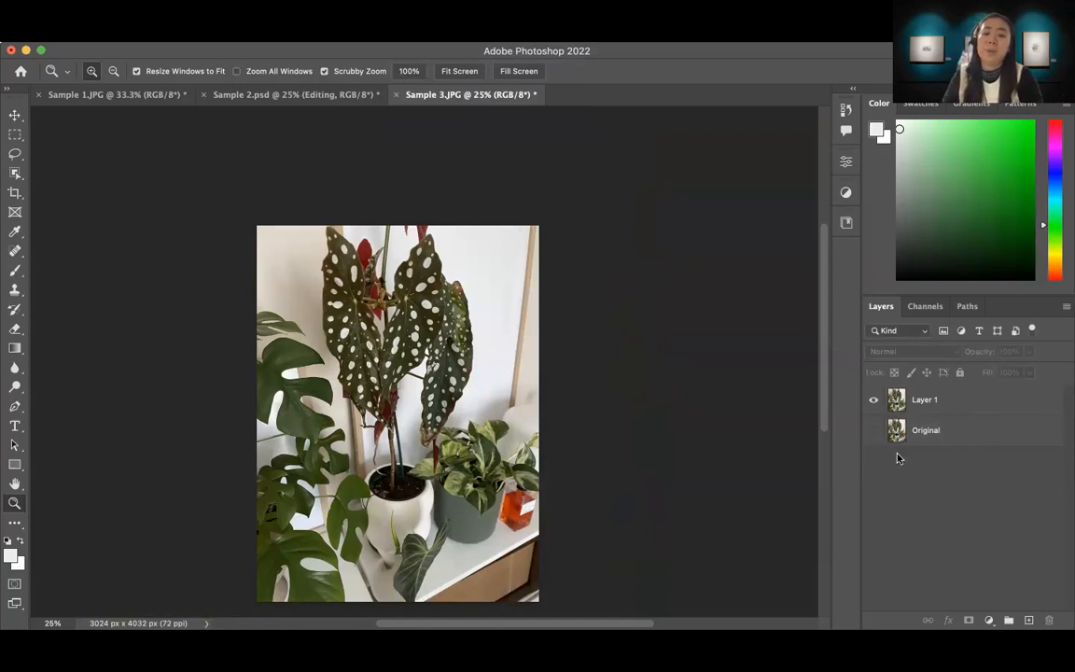
# Rename the upper copy of the plant photo layer to Editing.
pyautogui.click(951, 432)
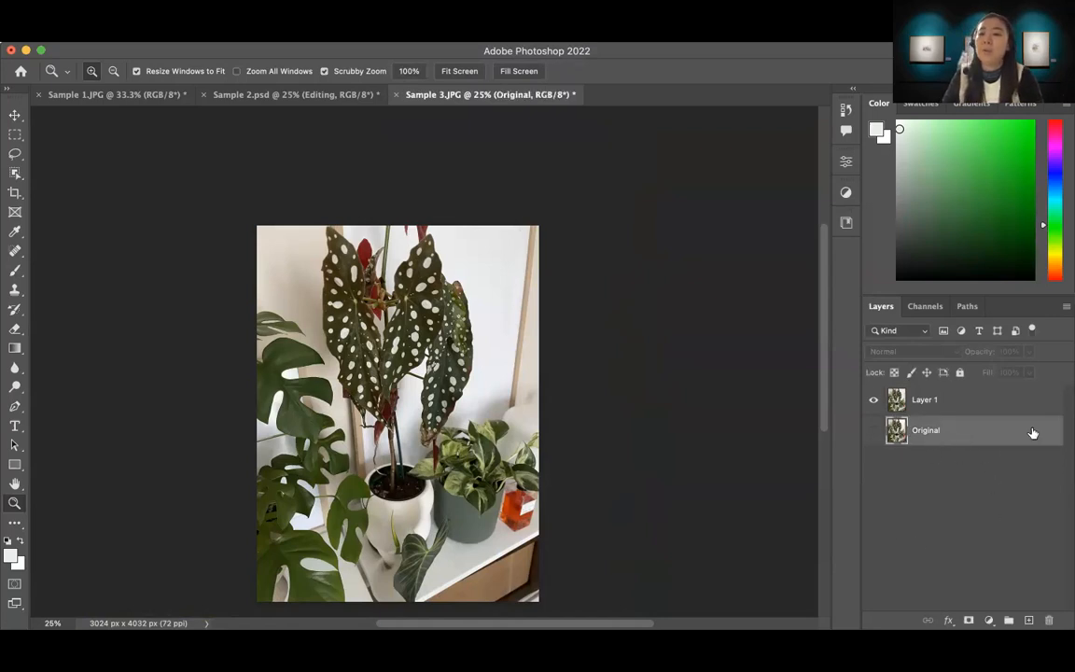
pyautogui.click(986, 405)
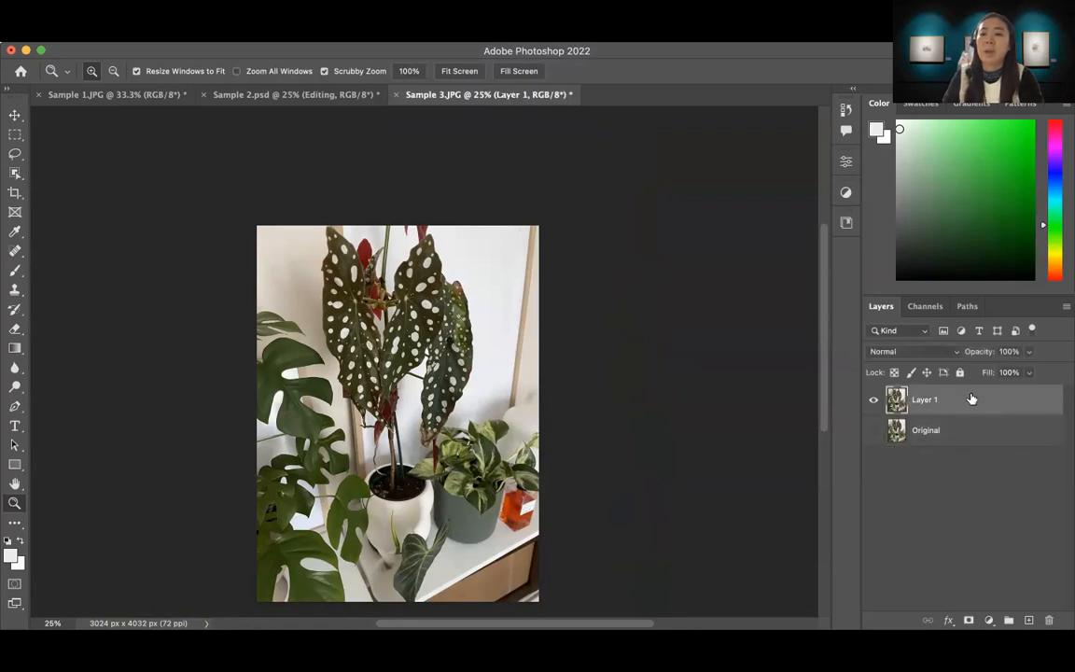
pyautogui.doubleClick(924, 399)
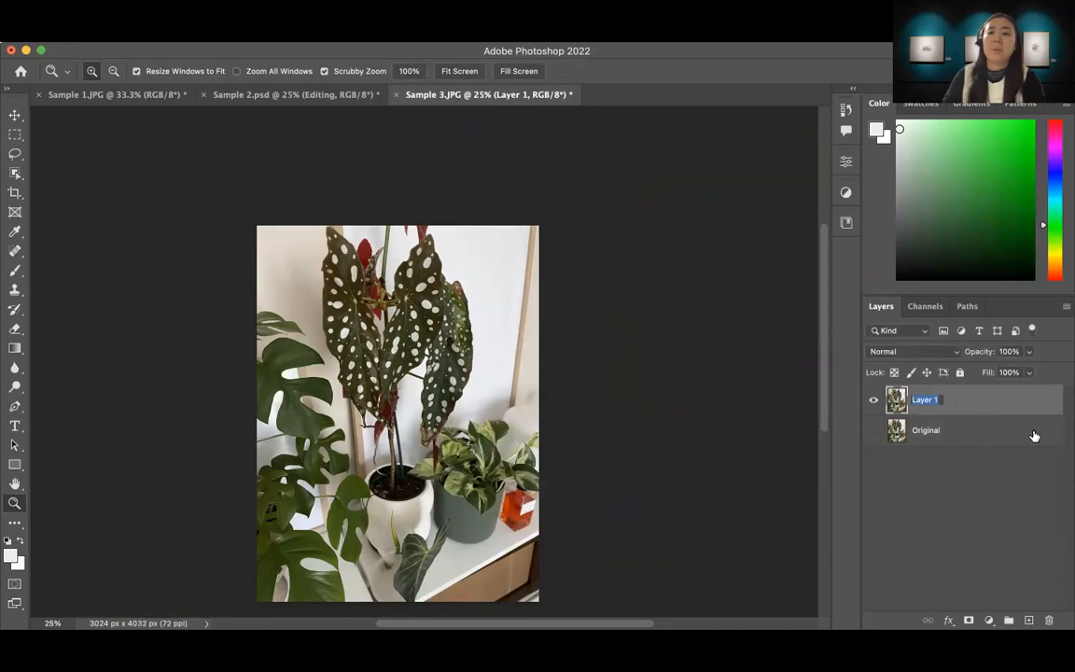
pyautogui.write('Edi')
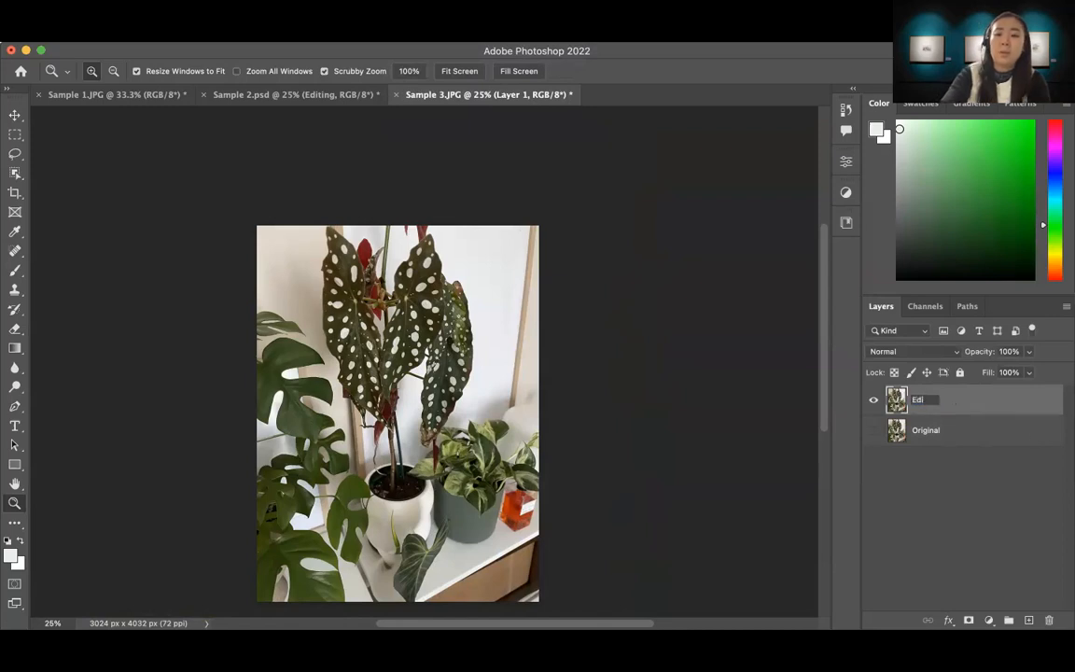
pyautogui.write('ting')
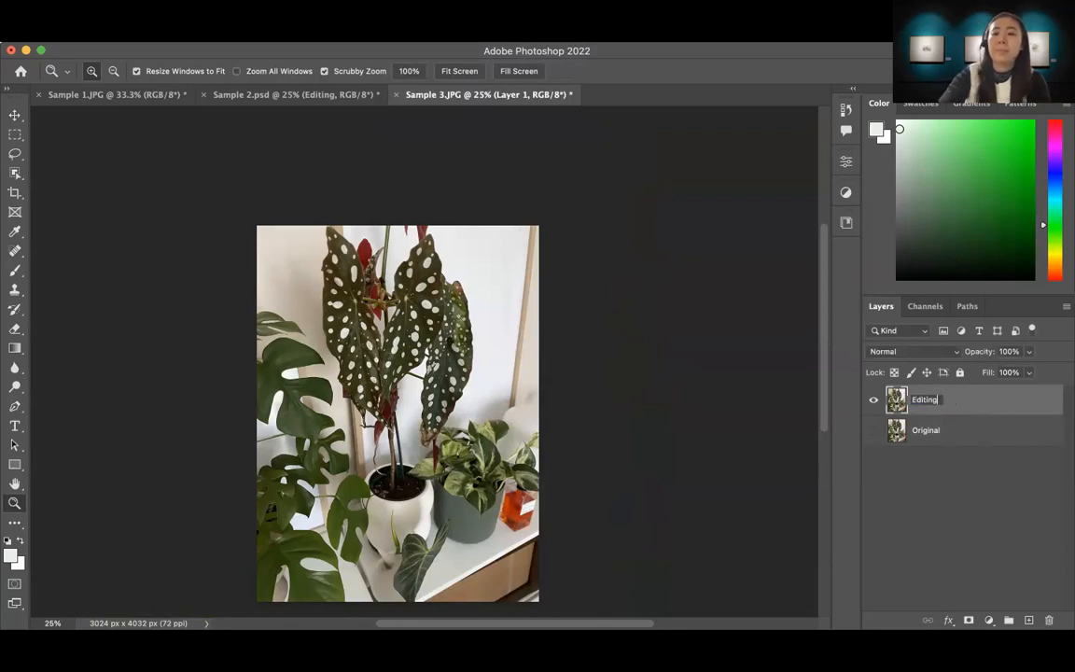
pyautogui.press('Return')
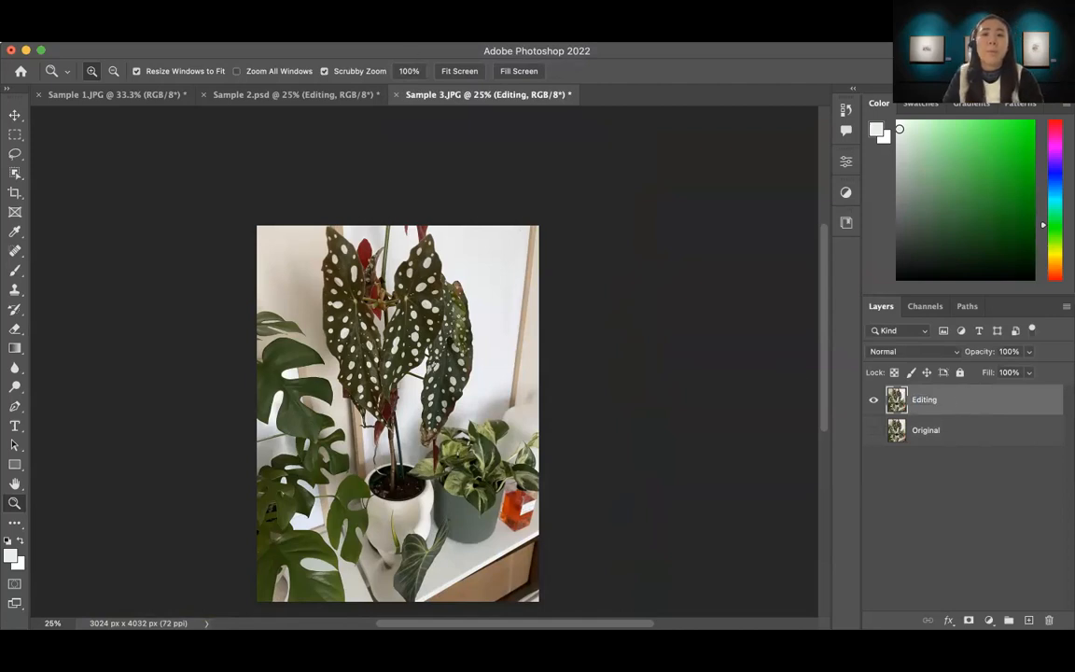
# Start the Camera Raw Filter on the Editing layer and set Temperature to +35 and Tint to -23.
pyautogui.click(342, 35)
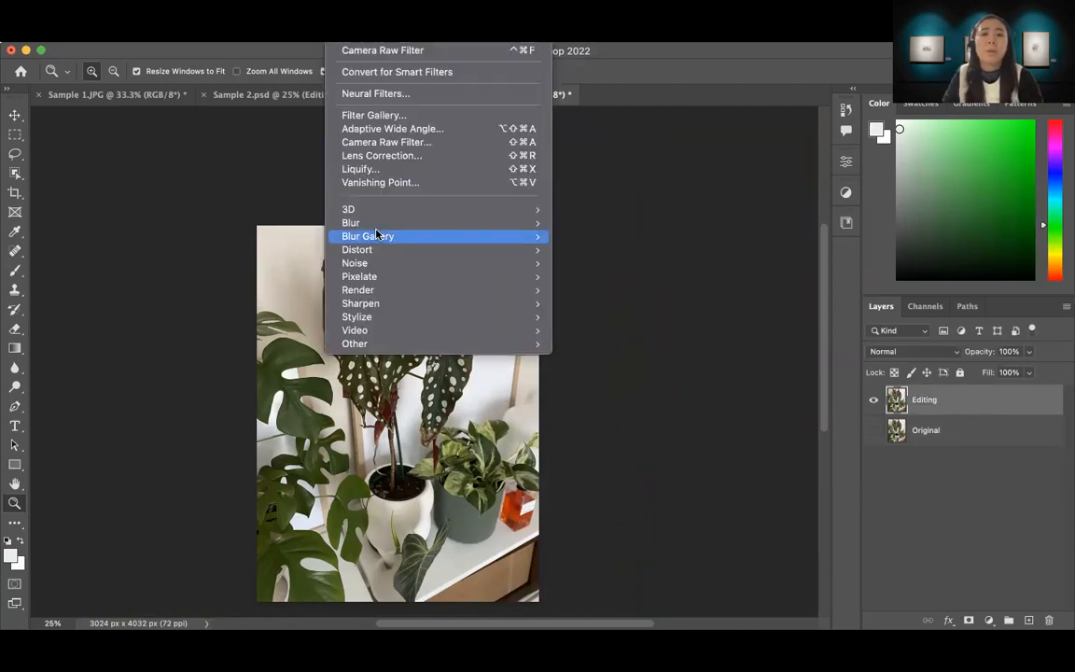
pyautogui.click(386, 145)
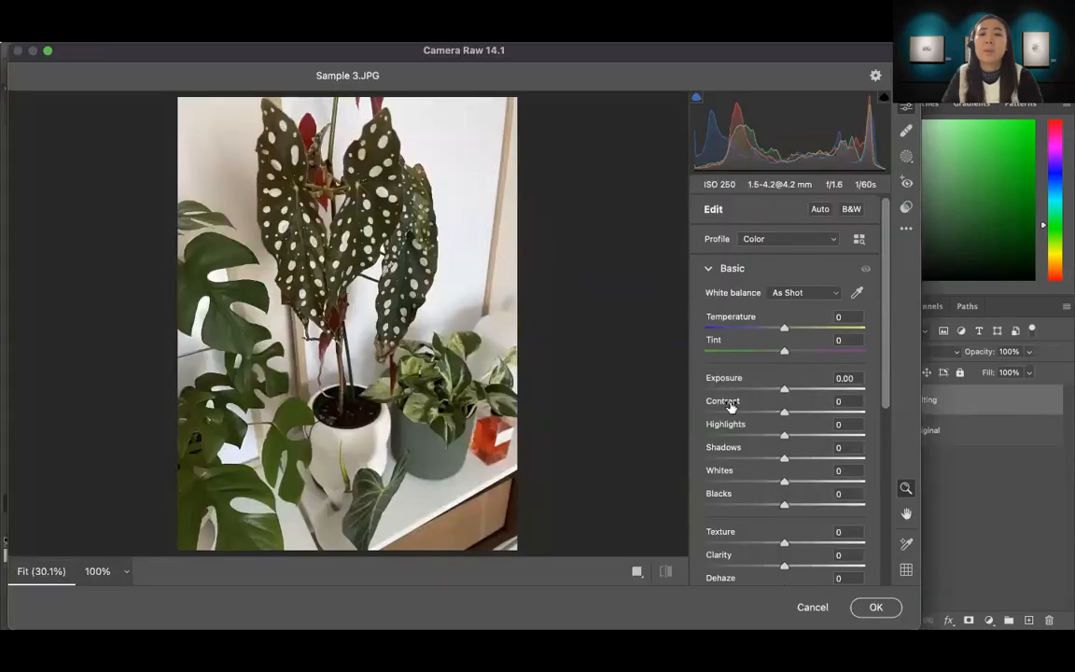
pyautogui.moveTo(785, 329); pyautogui.dragTo(800, 332)
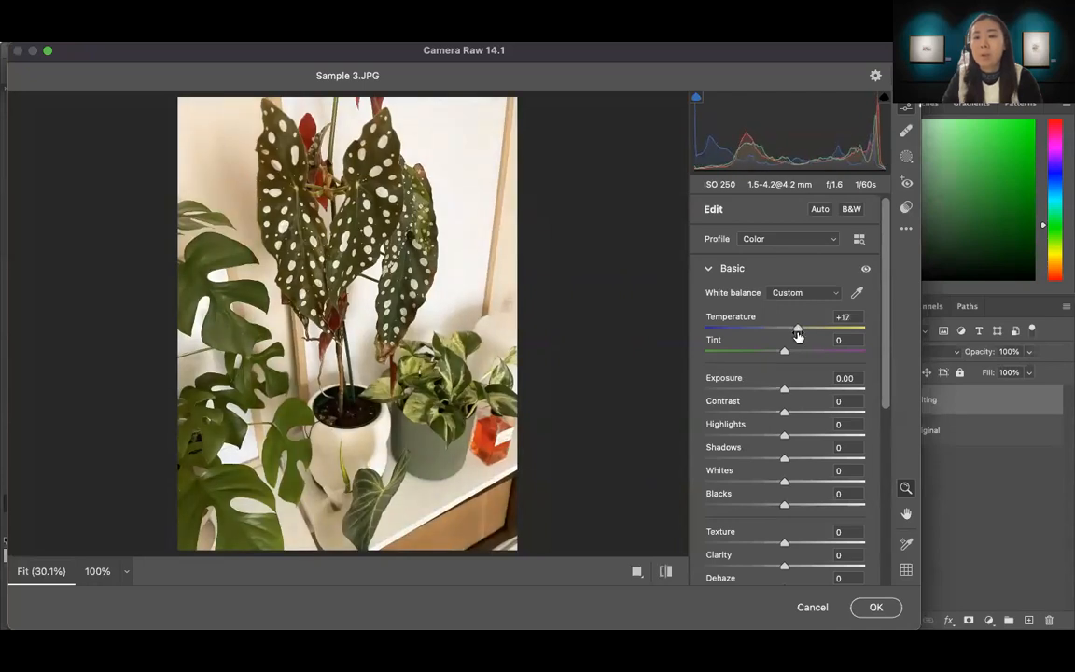
pyautogui.moveTo(784, 352)
pyautogui.mouseDown()
pyautogui.moveTo(794, 353)
pyautogui.moveTo(771, 361)
pyautogui.moveTo(814, 324)
pyautogui.moveTo(766, 351)
pyautogui.mouseUp()
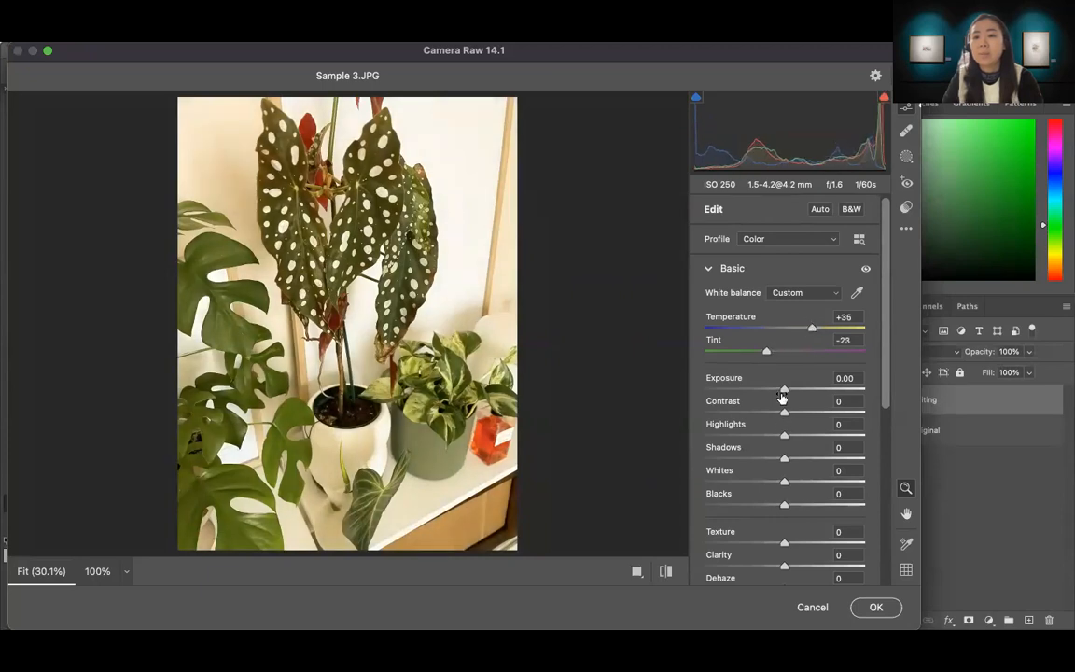
# Set the Camera Raw Exposure to -0.55, Contrast to +15, Highlights to +16 and Whites to +25.
pyautogui.moveTo(782, 390); pyautogui.dragTo(773, 393)
pyautogui.moveTo(782, 413); pyautogui.dragTo(799, 413)
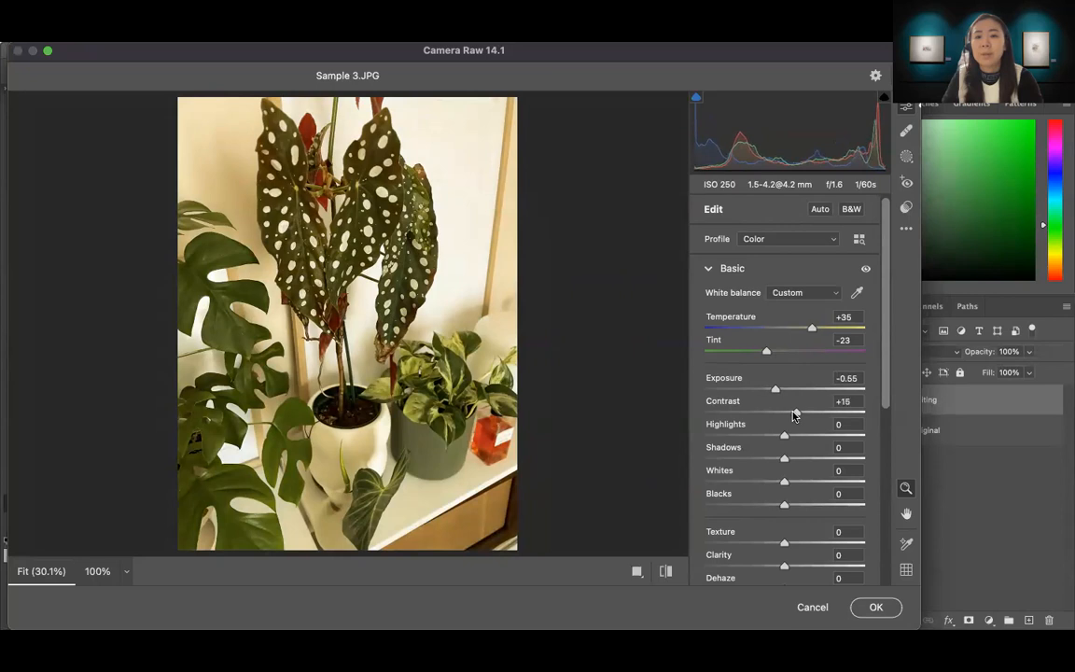
pyautogui.moveTo(784, 436); pyautogui.dragTo(802, 406)
# Set Vibrance to +8 and Saturation to -22, and apply the Camera Raw adjustments to the Editing layer.
pyautogui.scroll(-3, 793, 453)
pyautogui.scroll(-3, 779, 387)
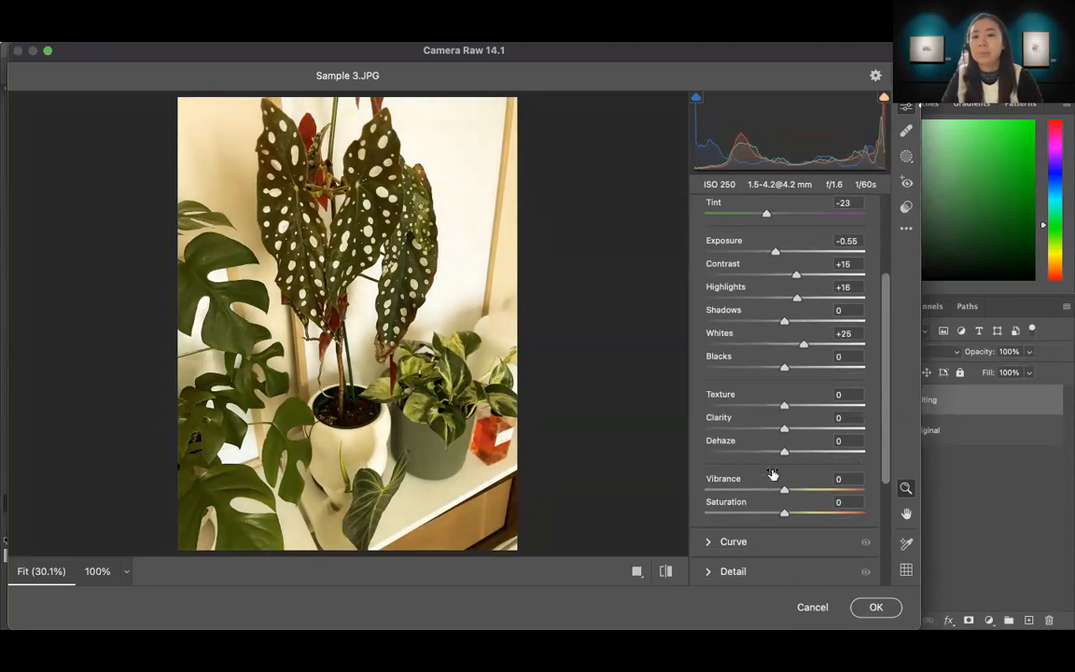
pyautogui.moveTo(786, 497); pyautogui.dragTo(788, 473)
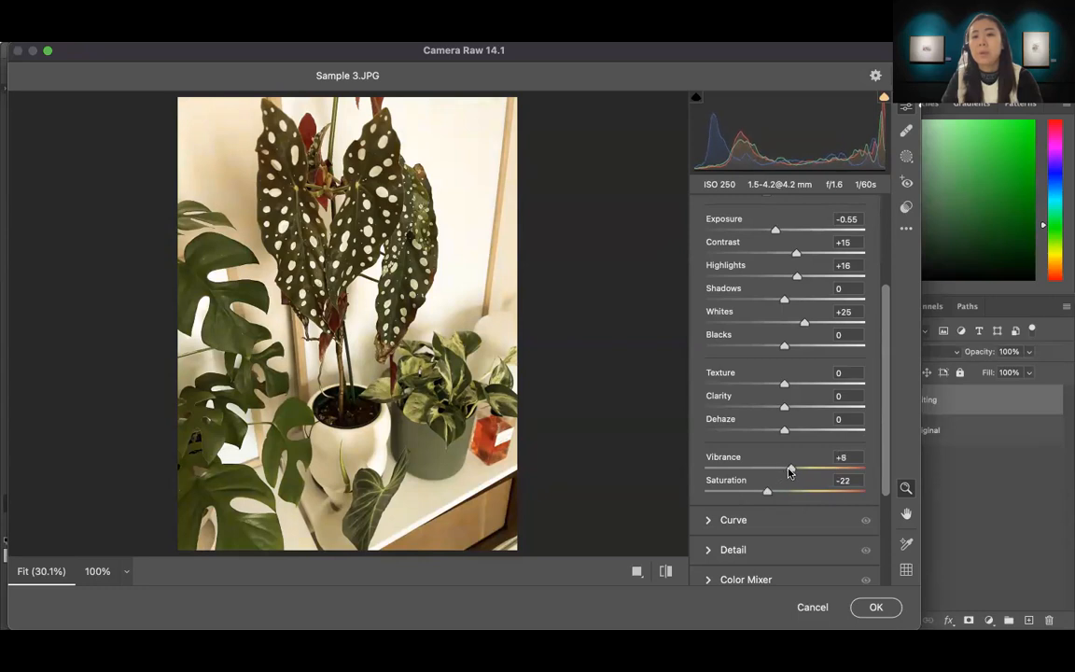
pyautogui.click(876, 607)
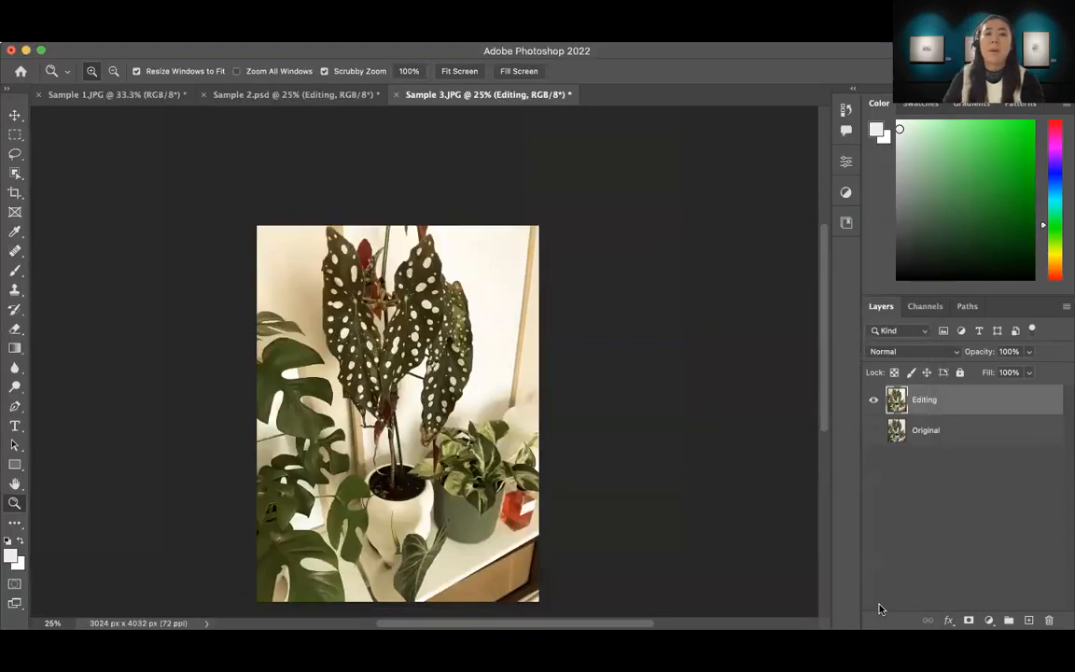
# Examine the color-adjusted plant photo, both the leaves up close and the whole image.
pyautogui.click(482, 351)
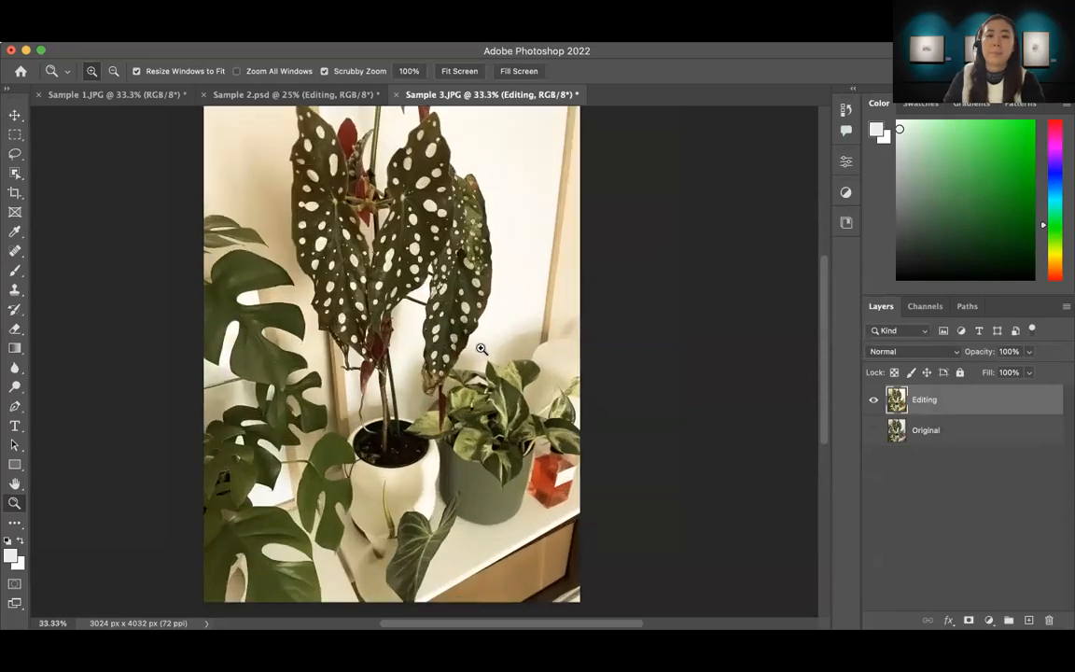
pyautogui.click(482, 349)
pyautogui.scroll(3, 526, 411)
pyautogui.hscroll(-2, 526, 410)
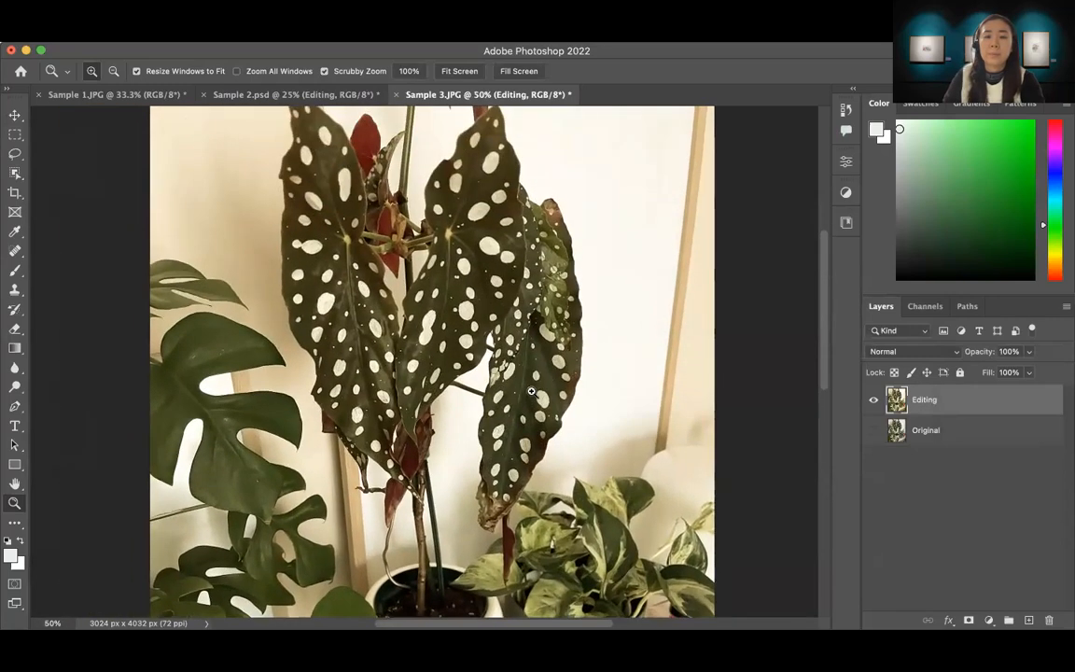
pyautogui.keyDown('alt'); pyautogui.click(531, 392); pyautogui.keyUp('alt')
pyautogui.keyDown('alt'); pyautogui.click(531, 392); pyautogui.keyUp('alt')
pyautogui.scroll(-3, 528, 338)
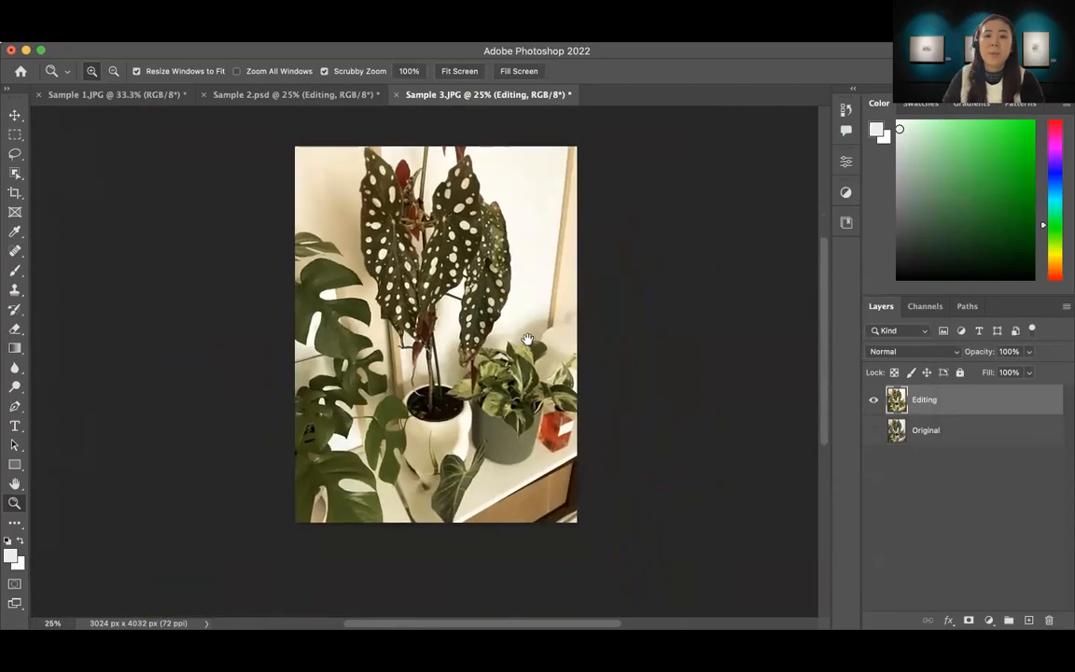
pyautogui.moveTo(528, 338); pyautogui.dragTo(524, 358)
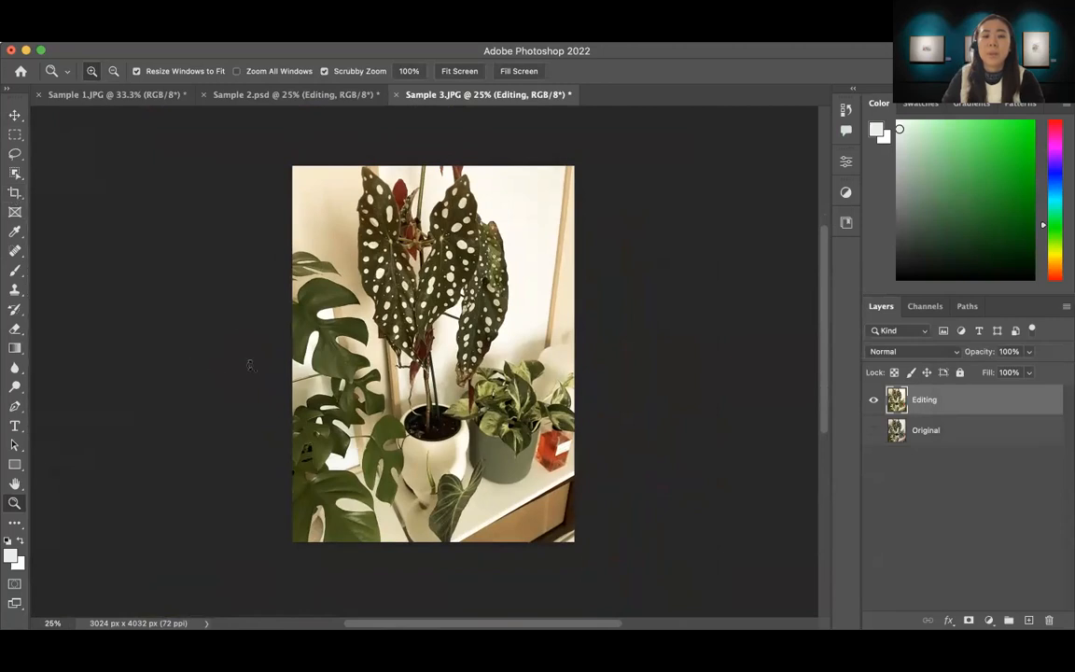
# Crop the plant photo to about 2533 x 3687 px, trimming the bottom edge and both sides.
pyautogui.press('c')
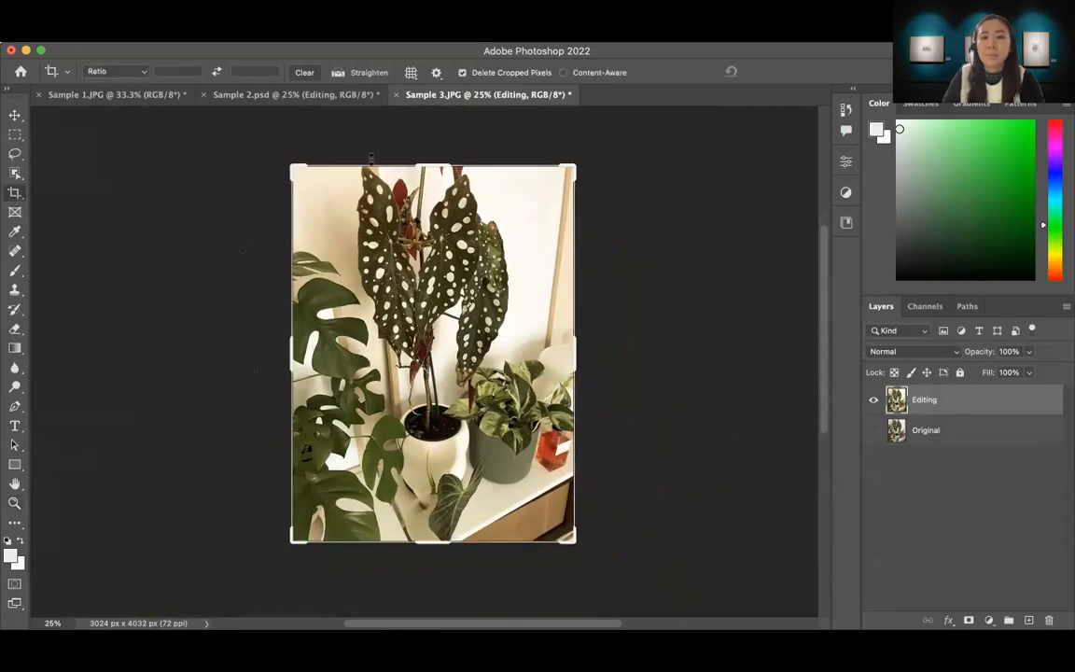
pyautogui.moveTo(450, 546); pyautogui.dragTo(439, 528)
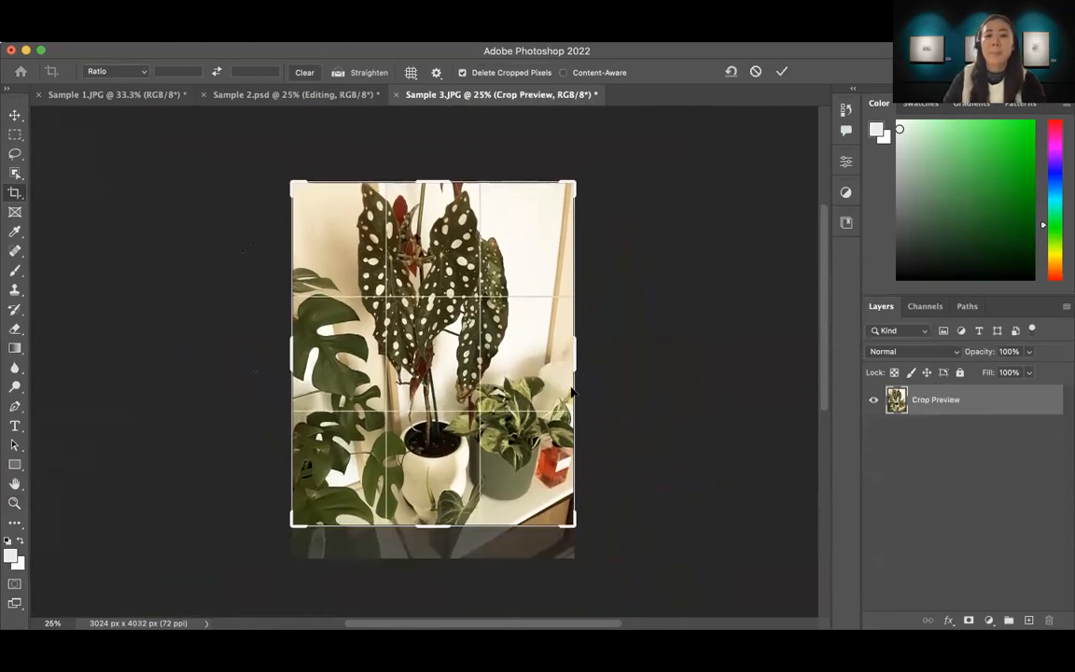
pyautogui.moveTo(575, 359); pyautogui.dragTo(557, 359)
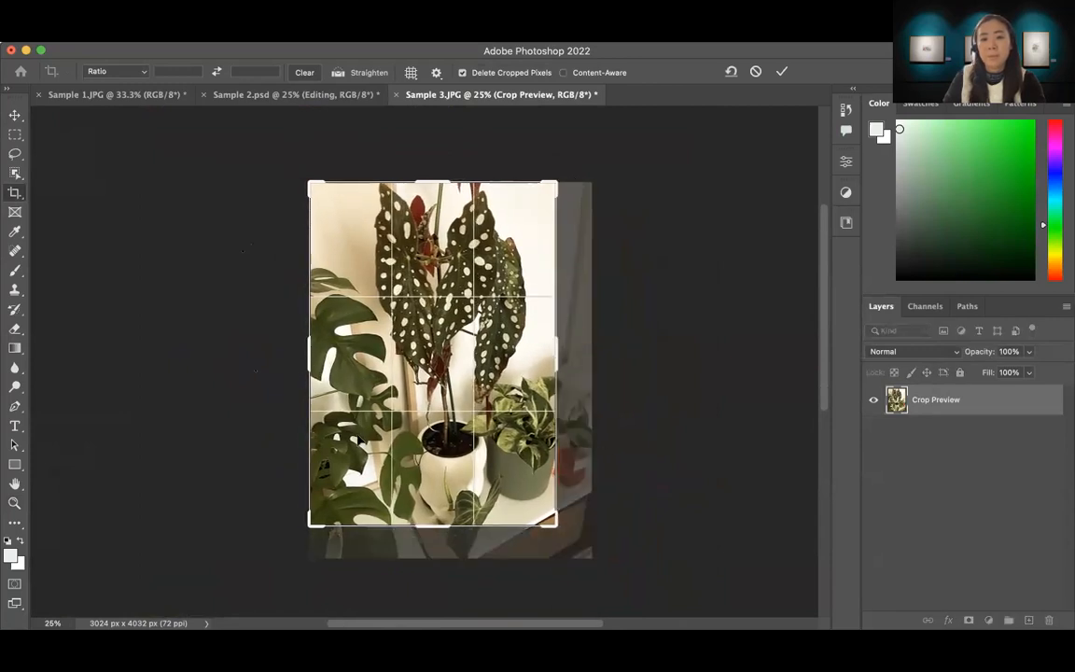
pyautogui.moveTo(321, 346); pyautogui.dragTo(332, 345)
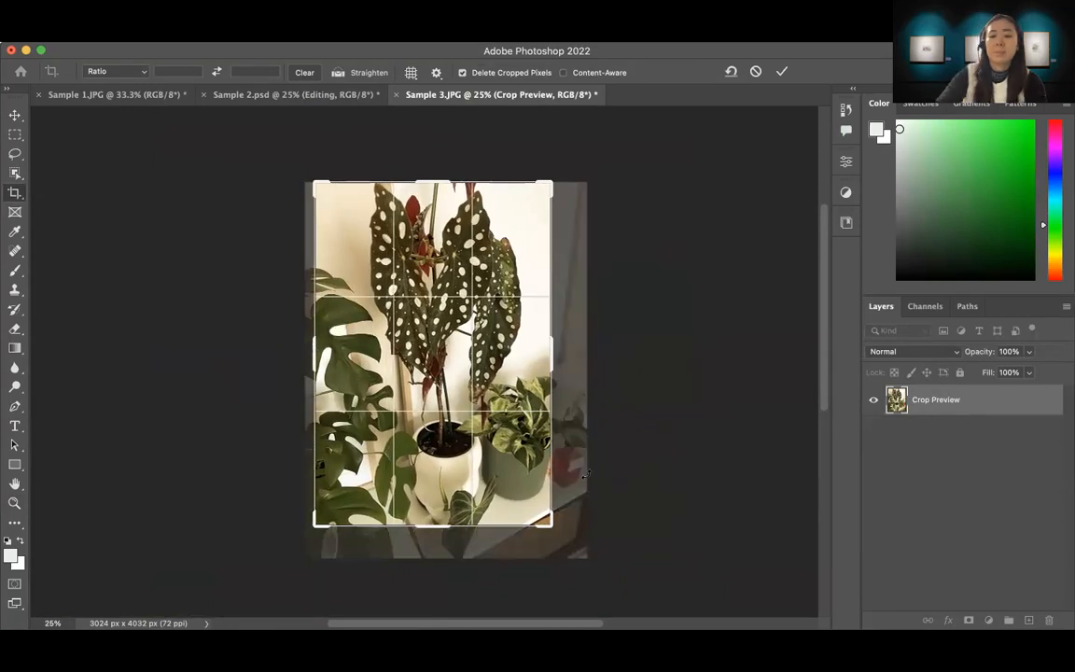
pyautogui.press('Return')
# Examine the cropped photo and inspect the spotted leaves at up to 200% zoom for marks to retouch.
pyautogui.press('z')
pyautogui.click(431, 456)
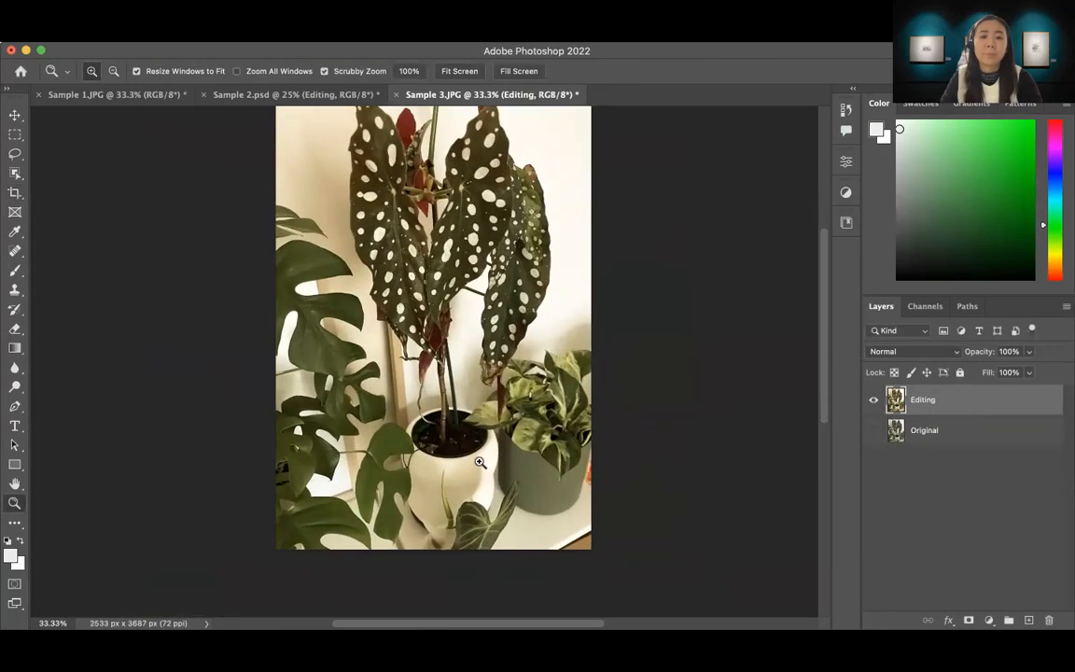
pyautogui.scroll(2, 540, 452)
pyautogui.moveTo(540, 451); pyautogui.dragTo(544, 435)
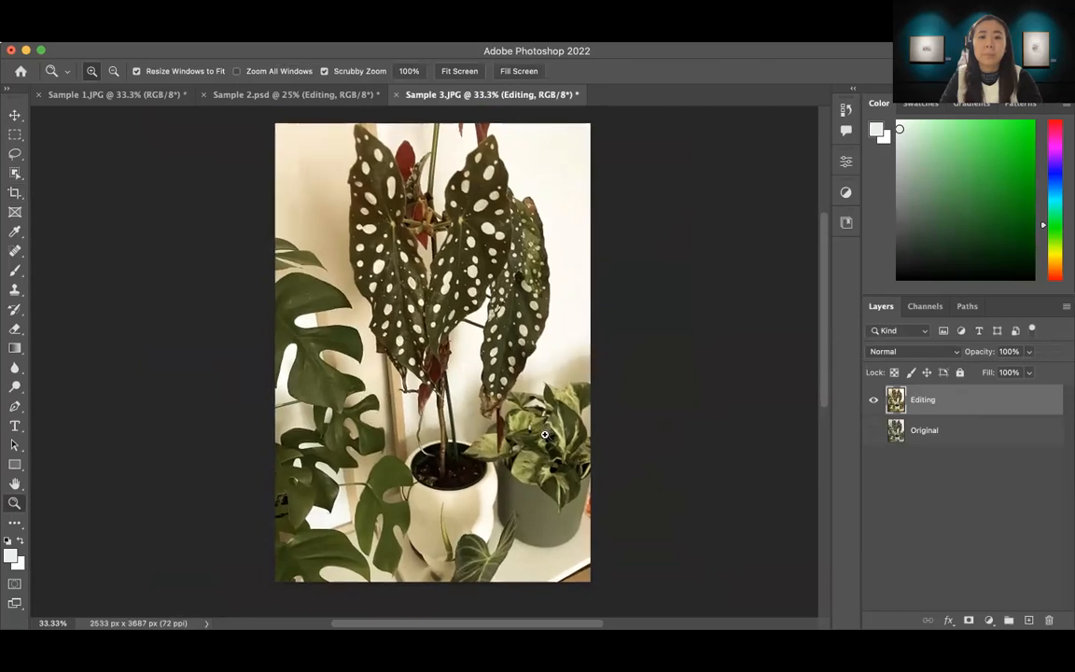
pyautogui.click(531, 382)
pyautogui.scroll(3, 539, 355)
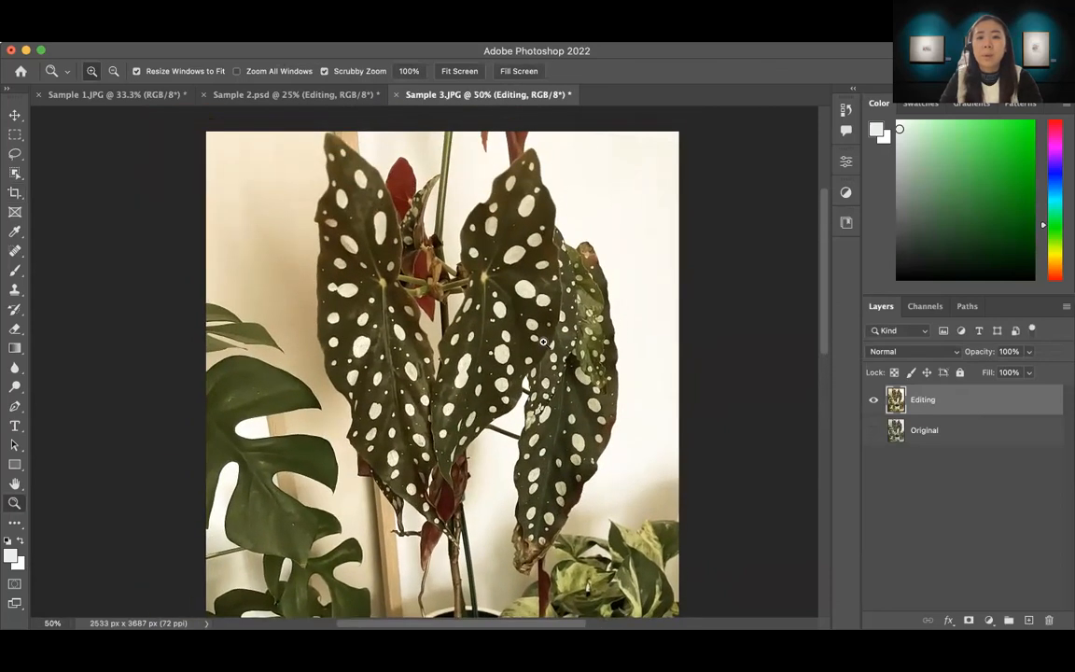
pyautogui.click(543, 341)
pyautogui.click(501, 426)
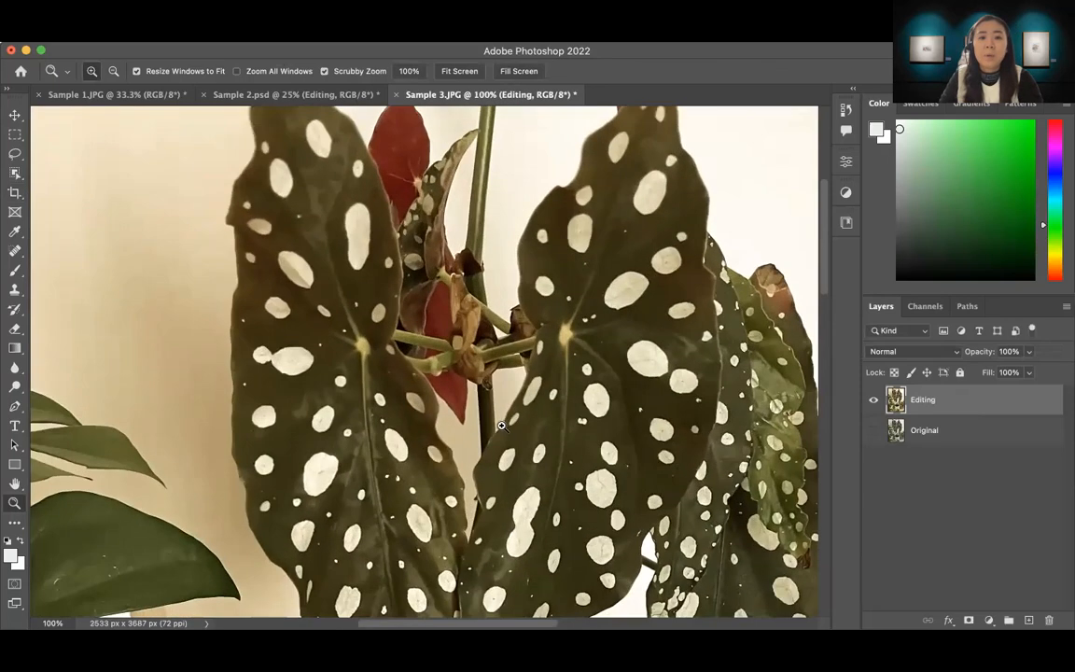
pyautogui.click(501, 425)
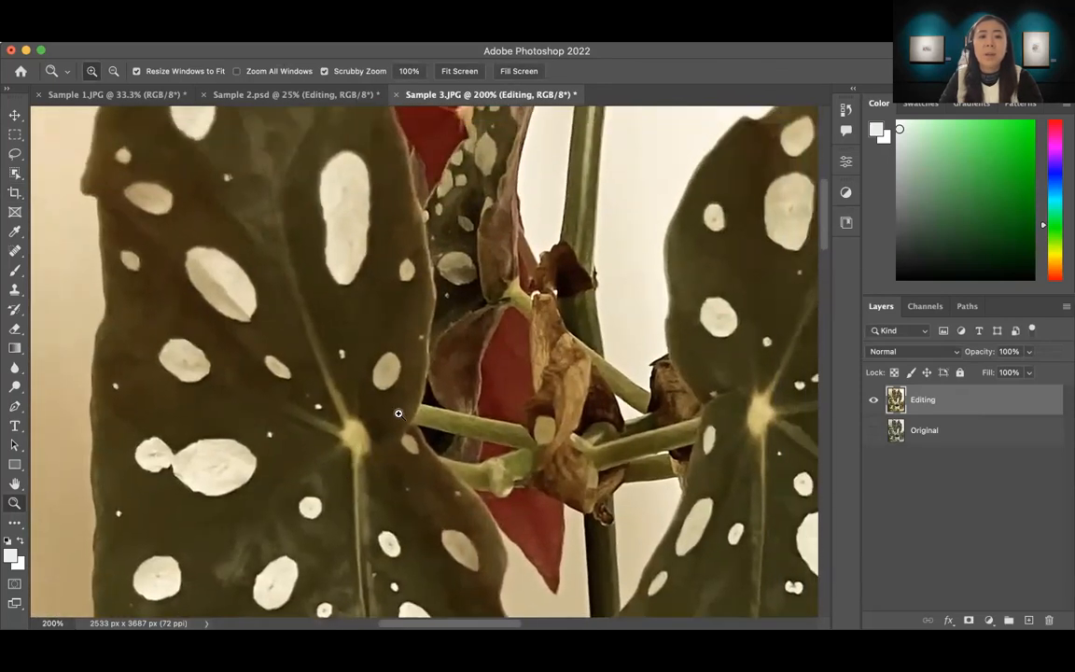
pyautogui.scroll(5, 399, 413)
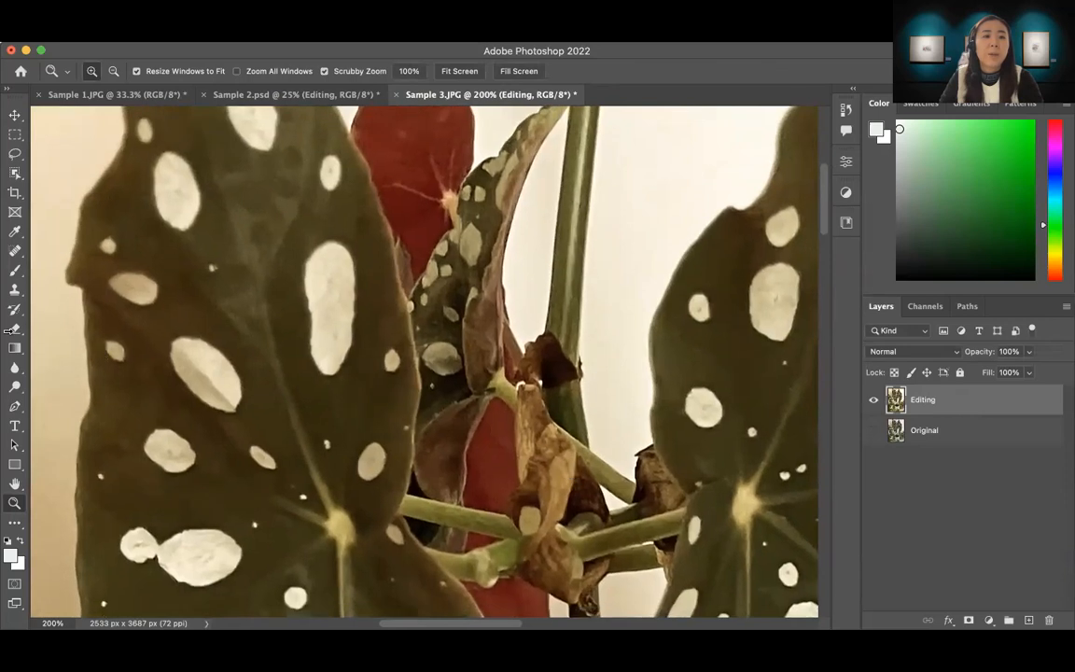
# Remove the small white dot between the large spots on the spotted leaf with the Spot Healing Brush at size 25.
pyautogui.click(16, 250)
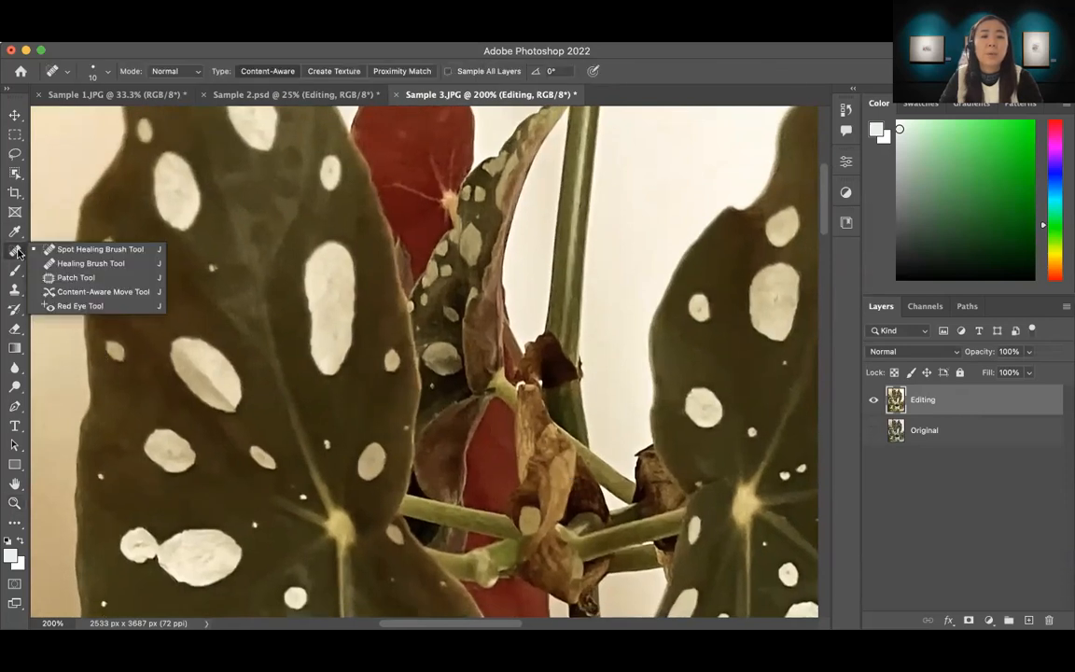
pyautogui.click(99, 252)
pyautogui.press(']')
pyautogui.press(']')
pyautogui.press(']')
pyautogui.click(213, 267)
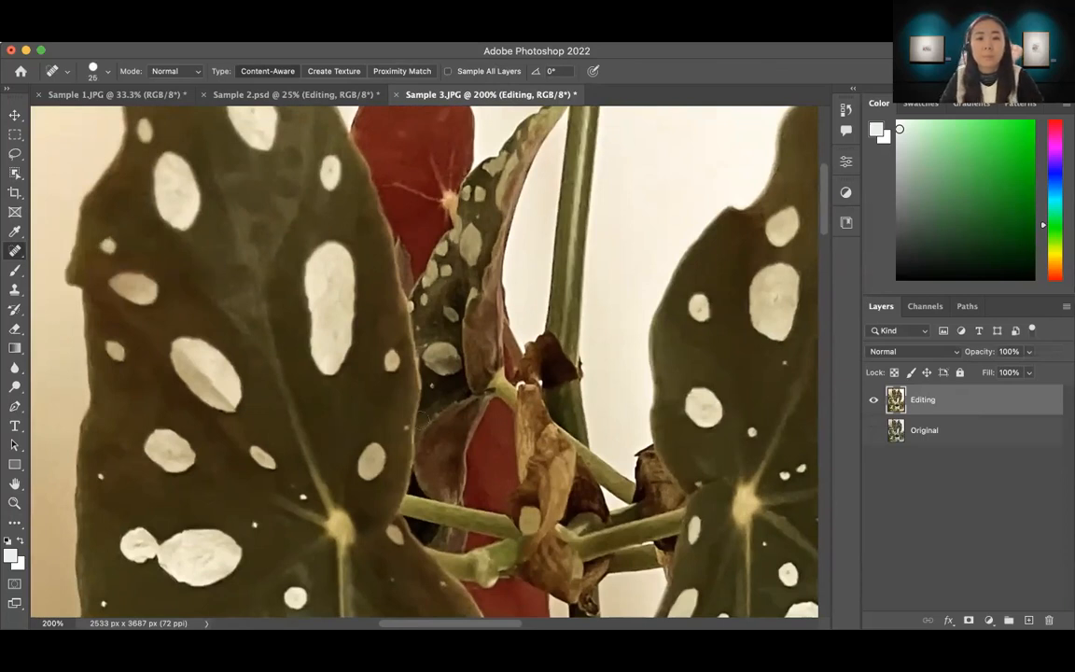
# Remove the tiny white dots near the vein junction and left edge of the left spotted leaf with the Spot Healing Brush at size 25.
pyautogui.press('v')
pyautogui.moveTo(341, 421); pyautogui.dragTo(436, 414)
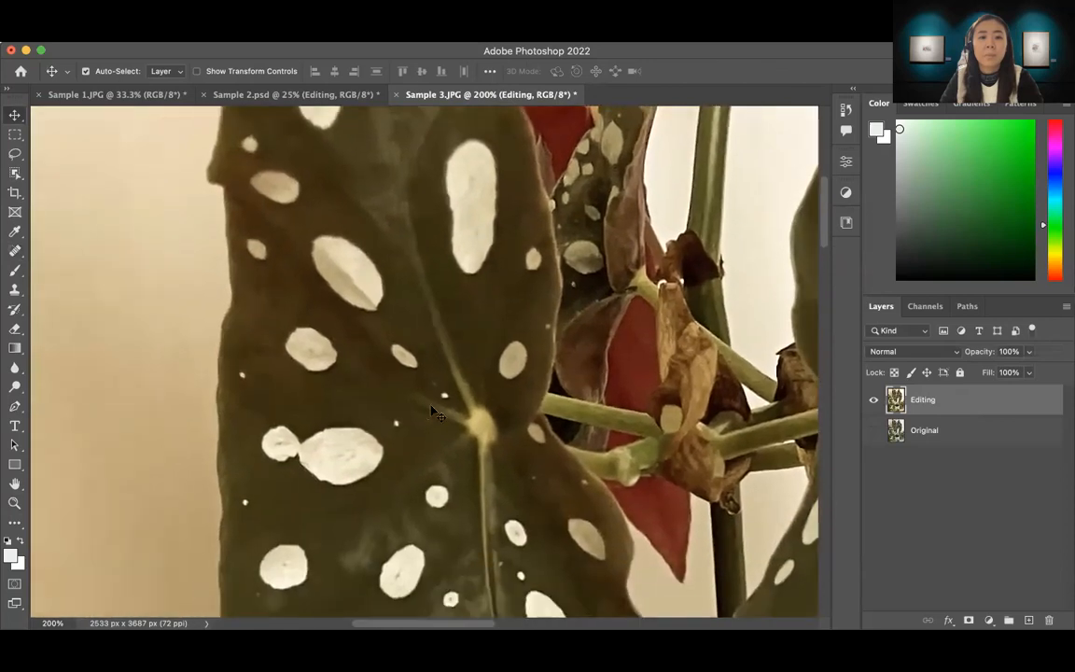
pyautogui.press('j')
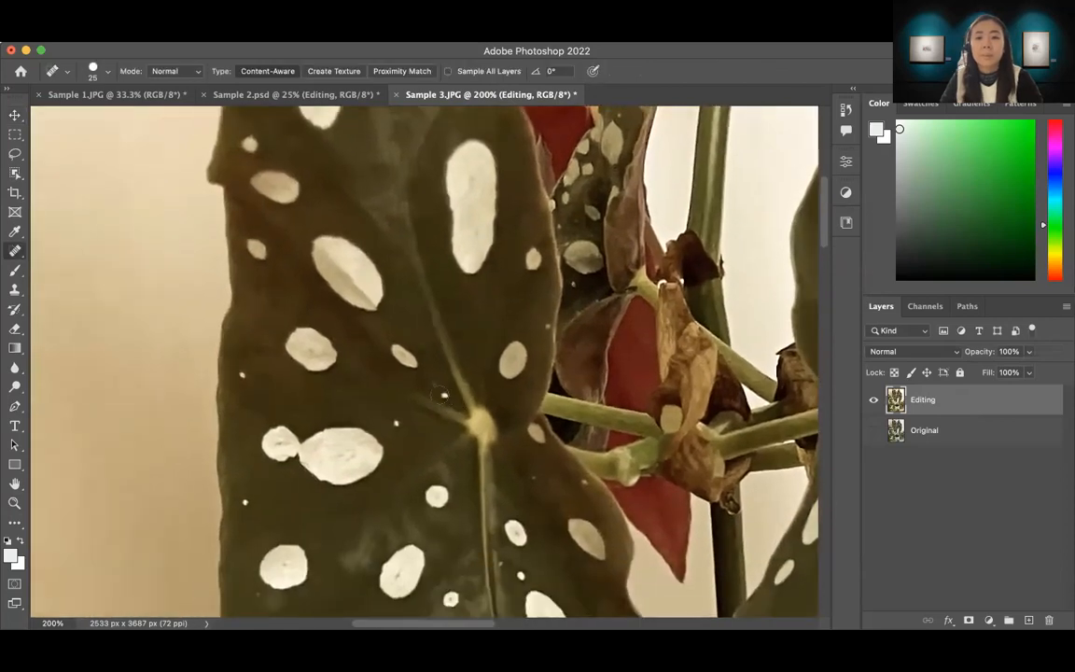
pyautogui.scroll(-3, 448, 397)
pyautogui.hscroll(-2, 448, 396)
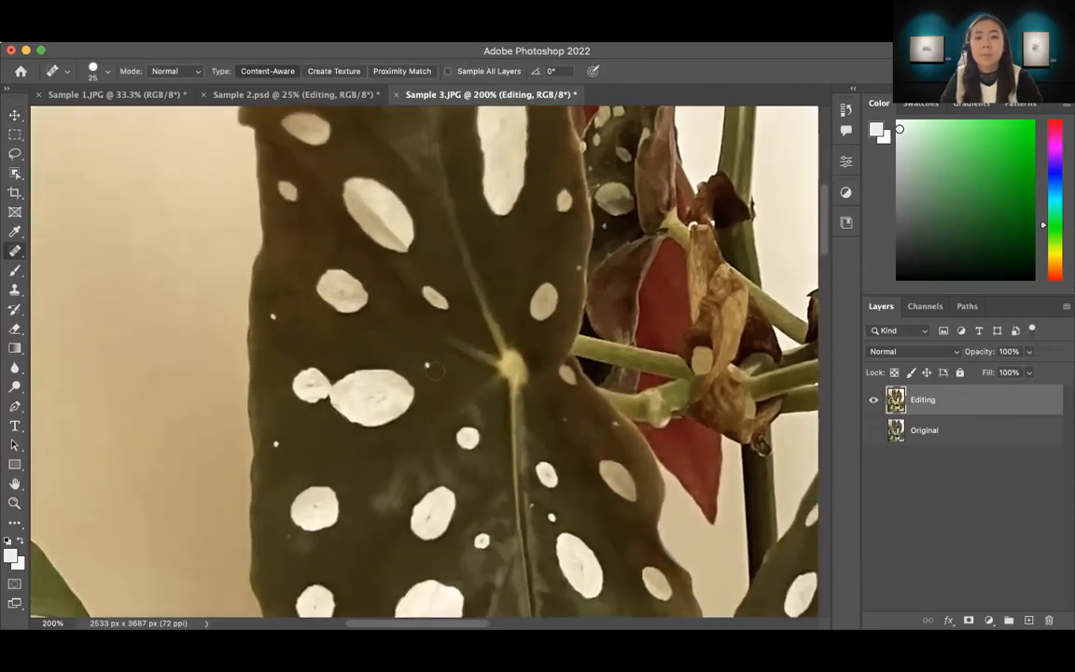
pyautogui.click(426, 364)
pyautogui.click(276, 313)
pyautogui.moveTo(359, 327); pyautogui.dragTo(368, 277)
pyautogui.click(286, 392)
pyautogui.scroll(-4, 286, 392)
pyautogui.hscroll(3, 286, 392)
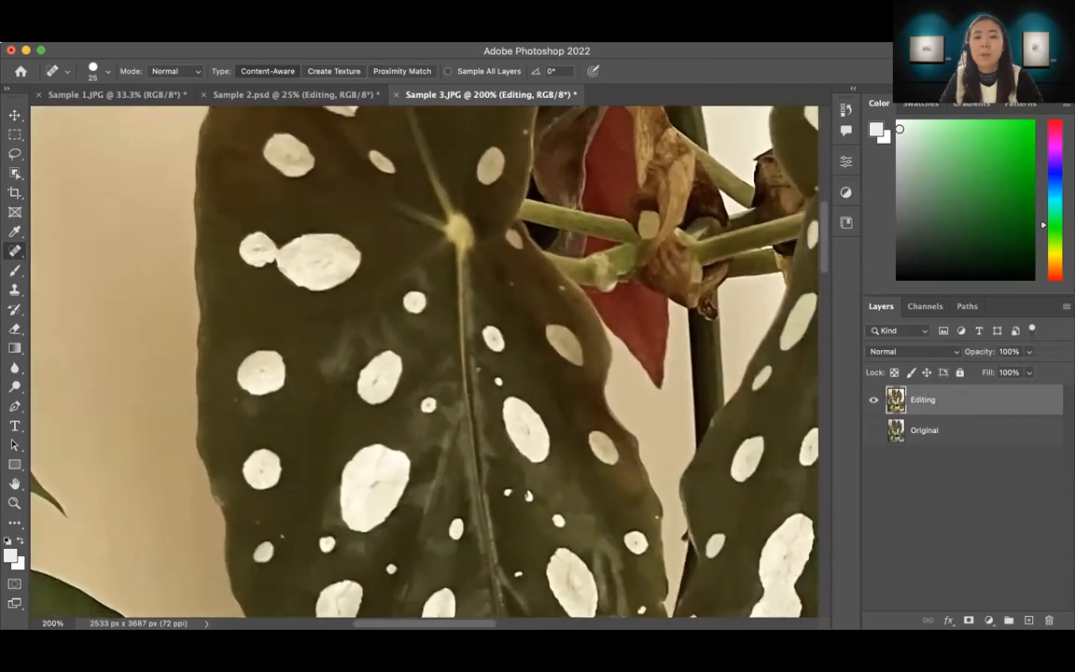
# Heal the small pale specks along the right edge of the left spotted leaf, above and below its vein junction.
pyautogui.scroll(3, 478, 313)
pyautogui.hscroll(3, 478, 312)
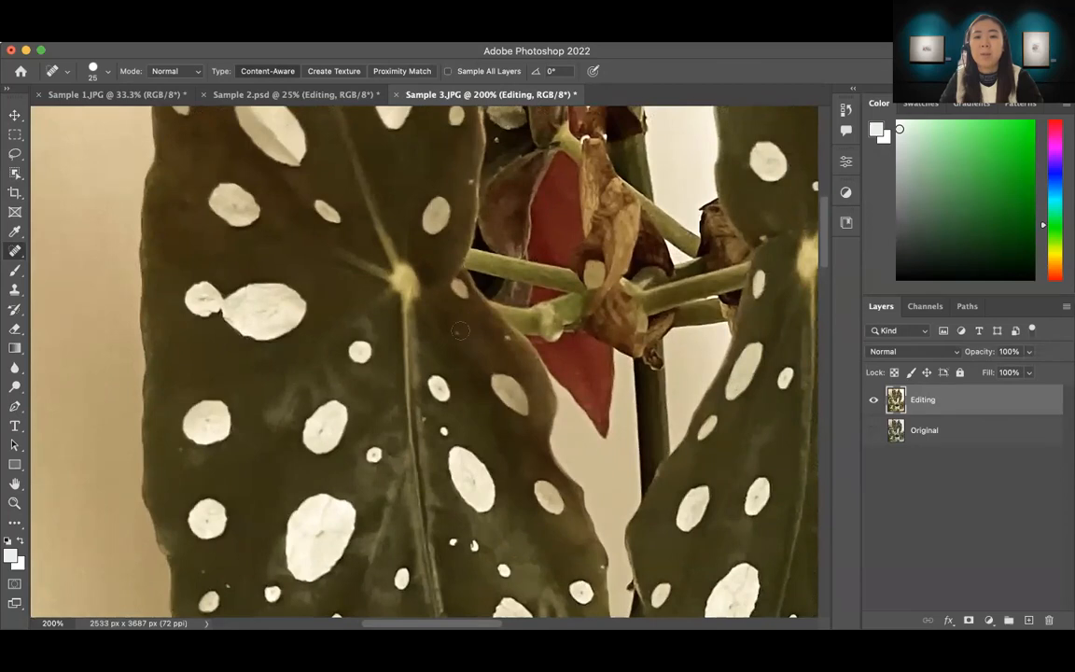
pyautogui.scroll(3, 456, 223)
pyautogui.hscroll(1, 456, 223)
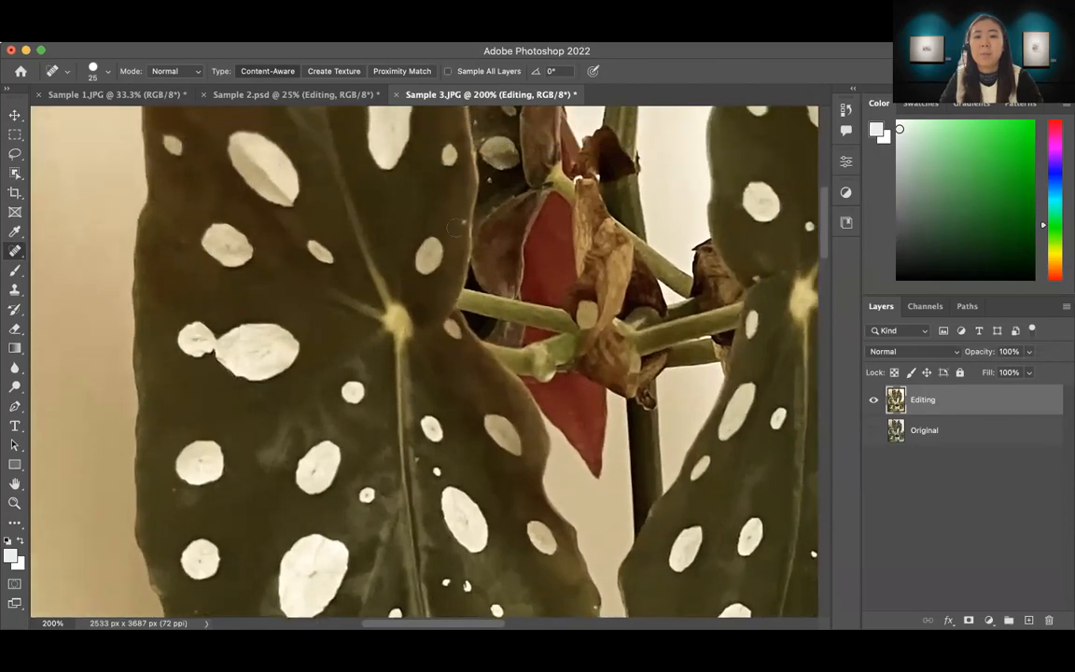
pyautogui.scroll(5, 466, 233)
pyautogui.hscroll(1, 466, 233)
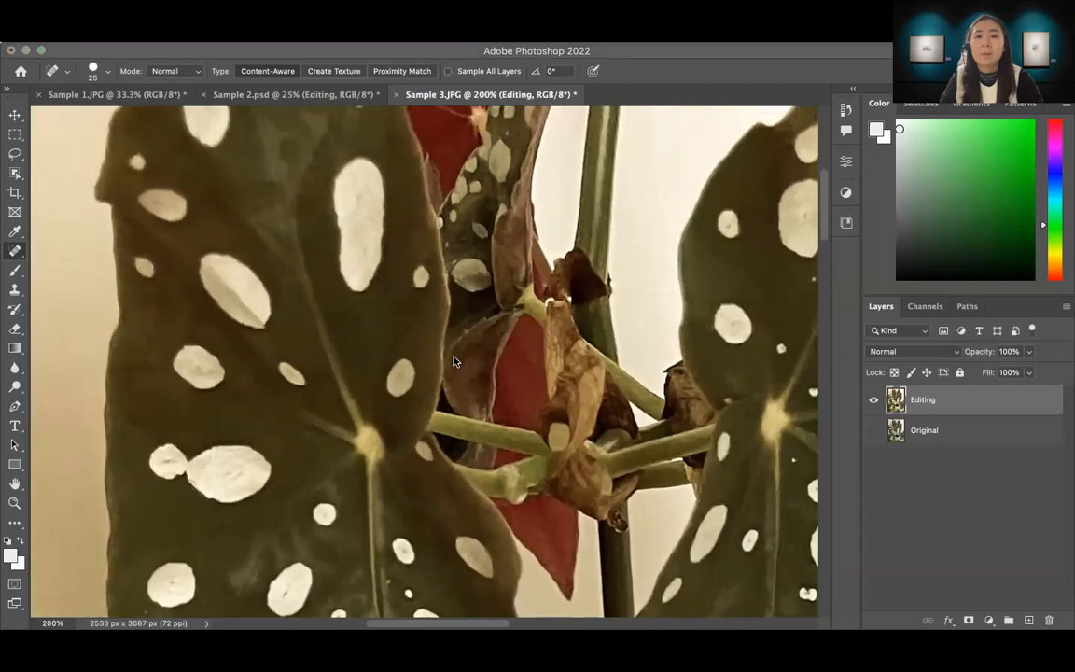
pyautogui.click(398, 376)
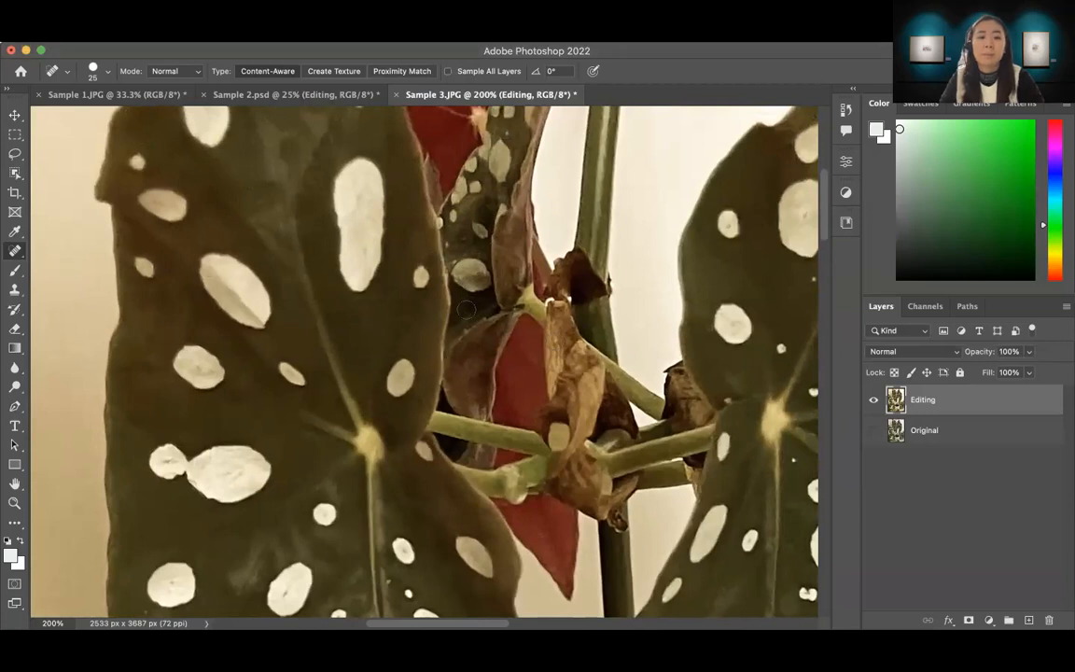
pyautogui.scroll(-5, 466, 310)
pyautogui.hscroll(1, 465, 310)
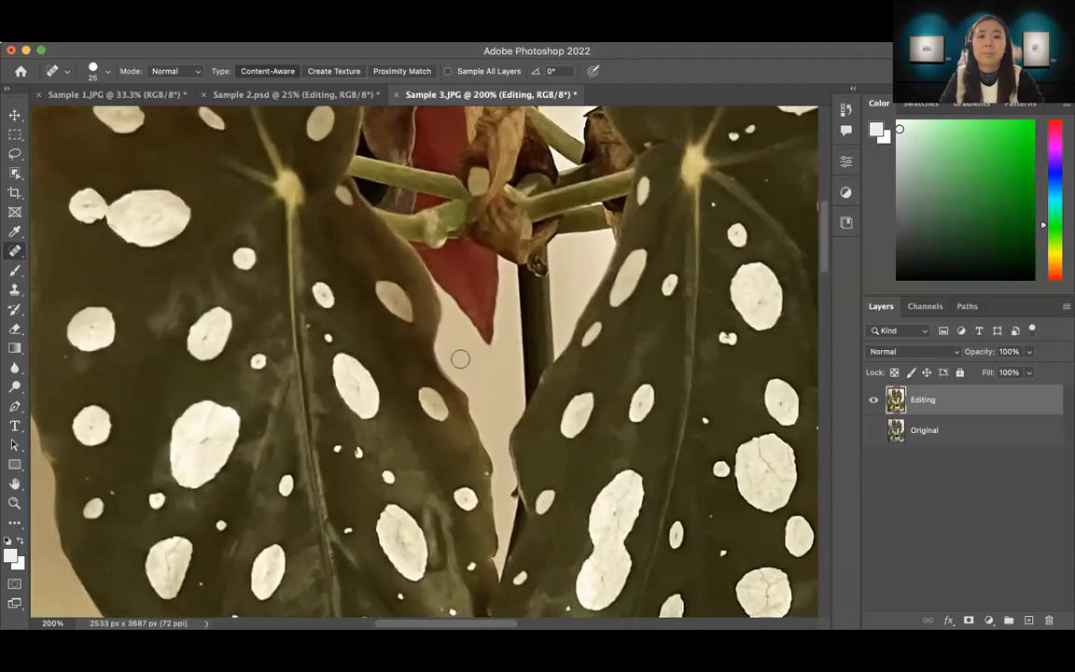
pyautogui.hscroll(1, 460, 358)
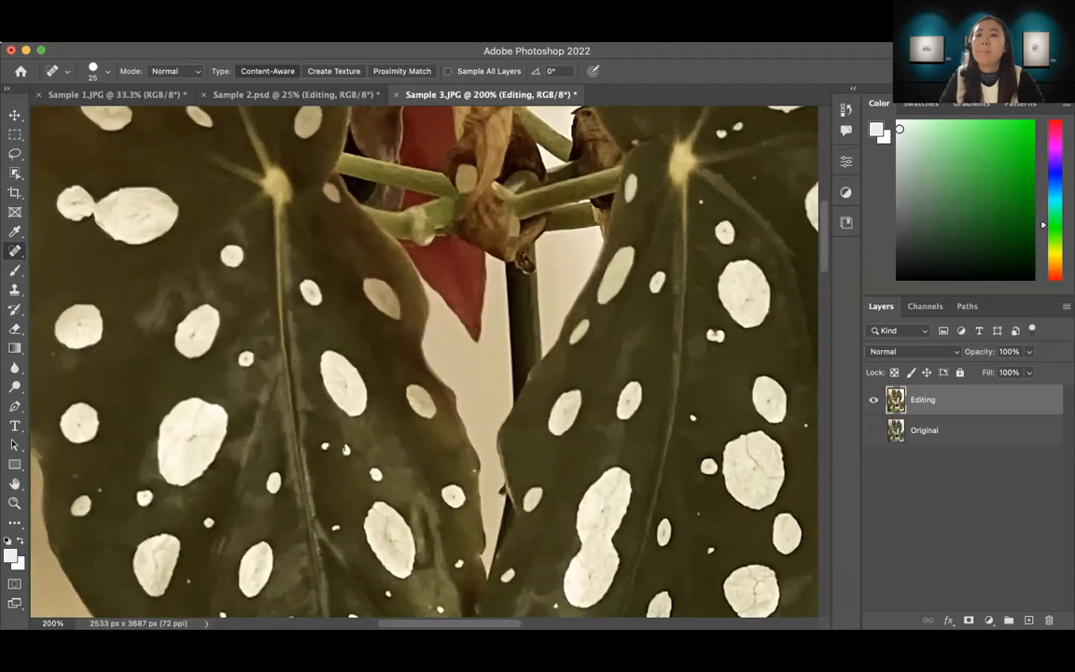
# Compare an earlier Spot Healing Brush state in the history with the latest one, ending on the latest state.
pyautogui.click(847, 111)
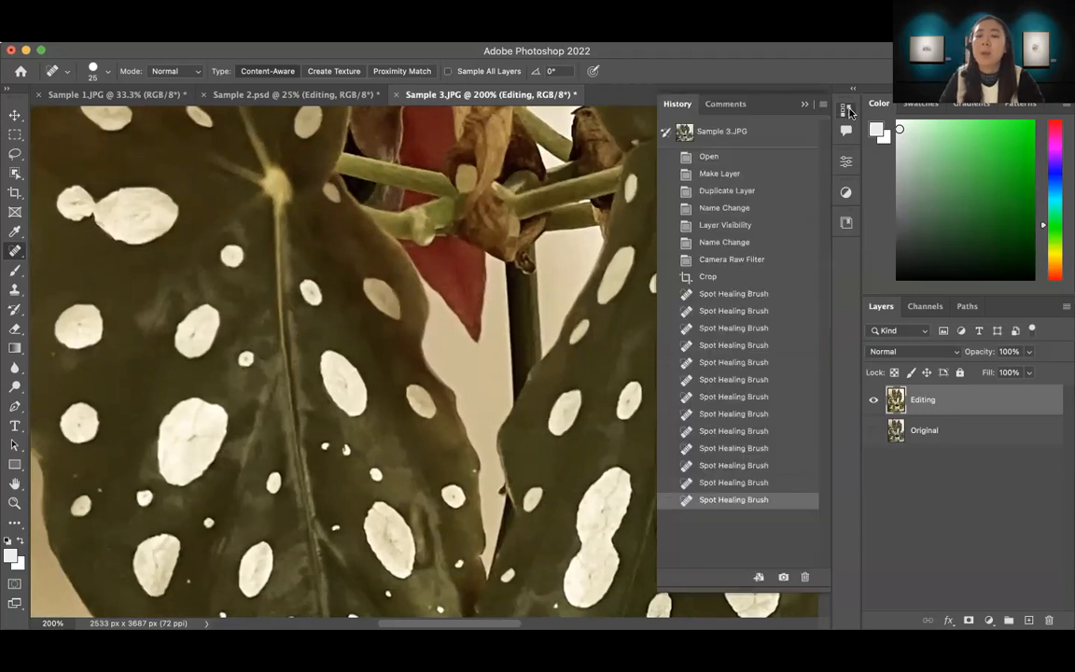
pyautogui.click(724, 403)
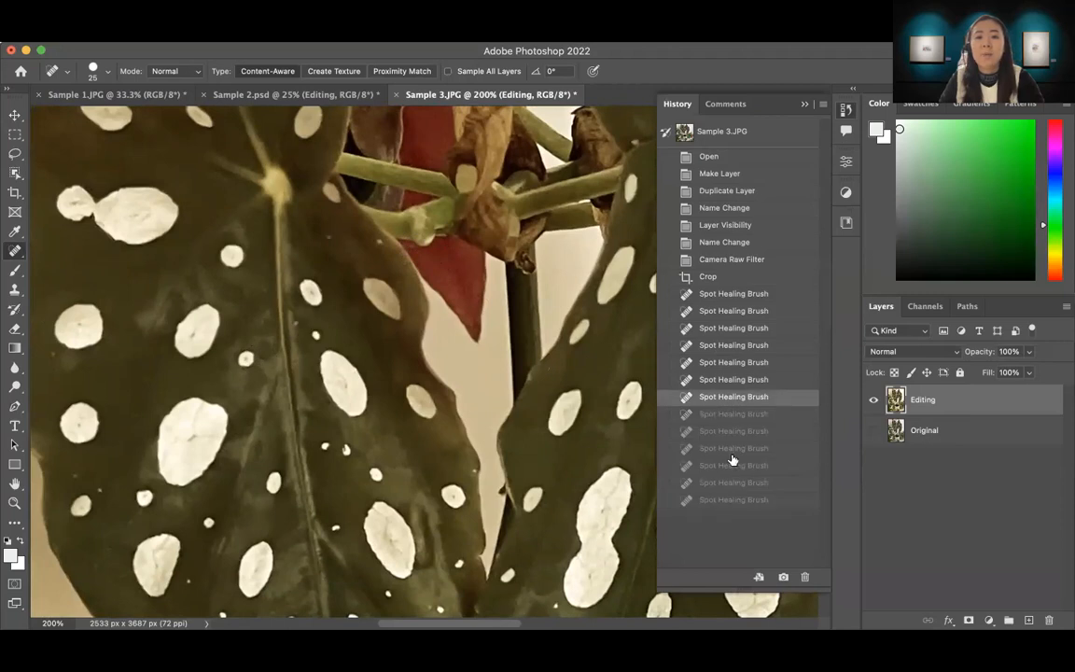
pyautogui.click(726, 500)
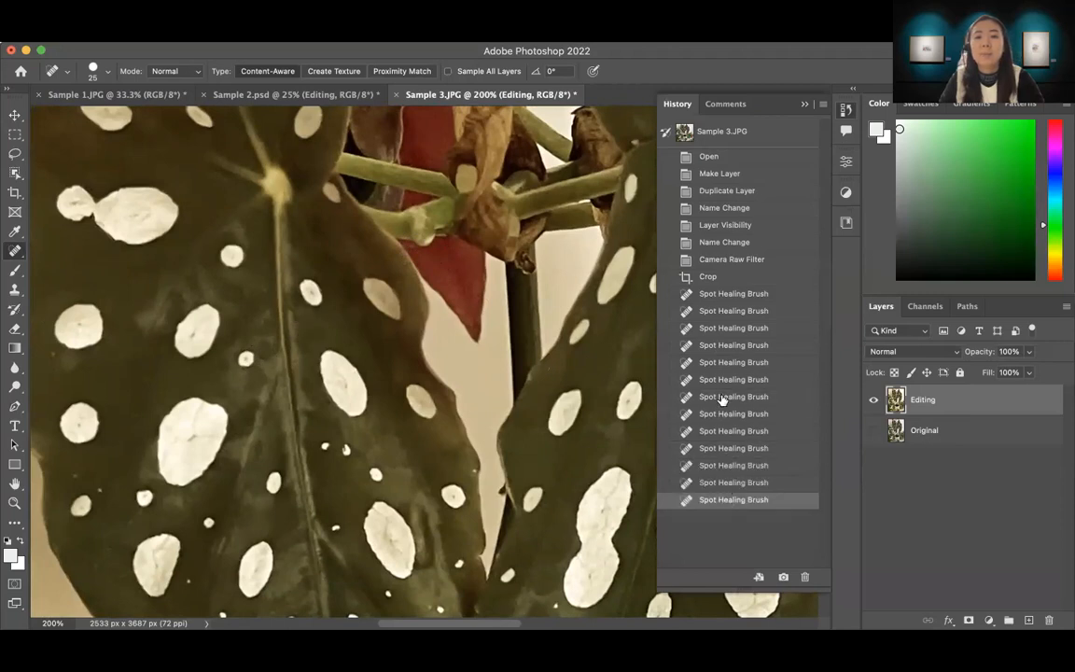
pyautogui.click(722, 398)
pyautogui.click(712, 501)
pyautogui.click(719, 397)
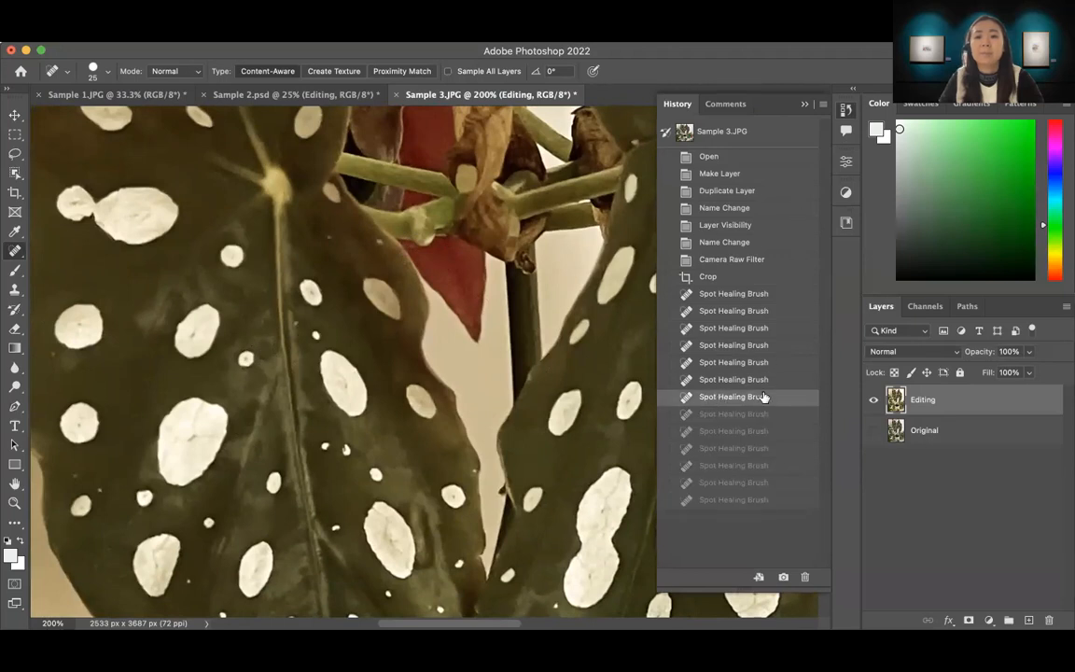
pyautogui.click(732, 501)
pyautogui.click(804, 103)
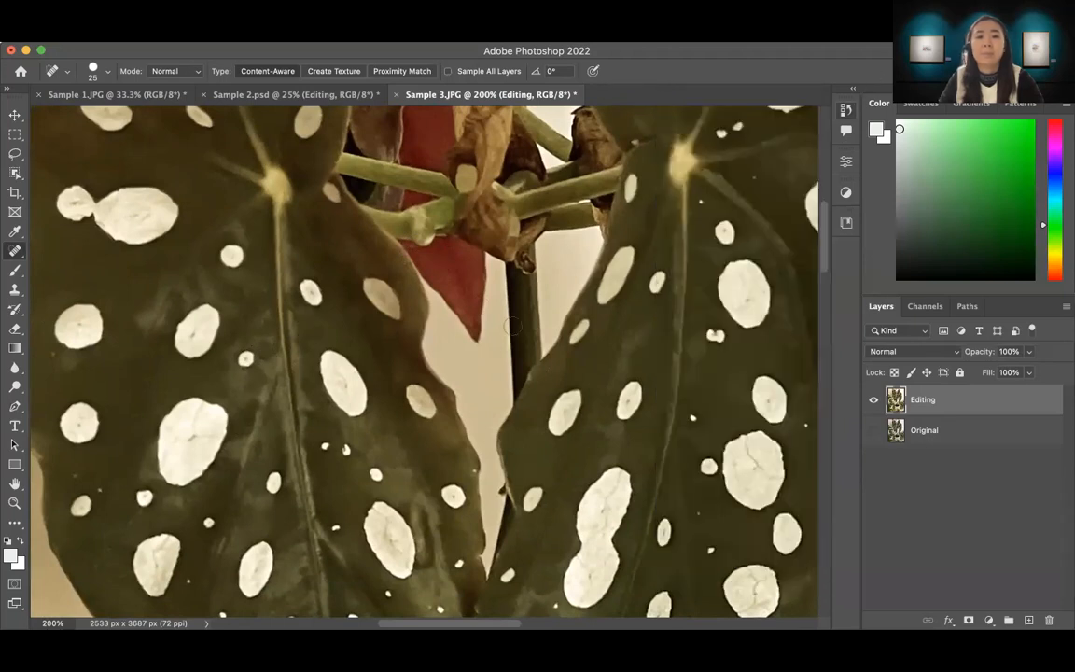
# Heal the faint marks around the merged double spot and nearby spots on the right spotted leaf.
pyautogui.scroll(-5, 476, 305)
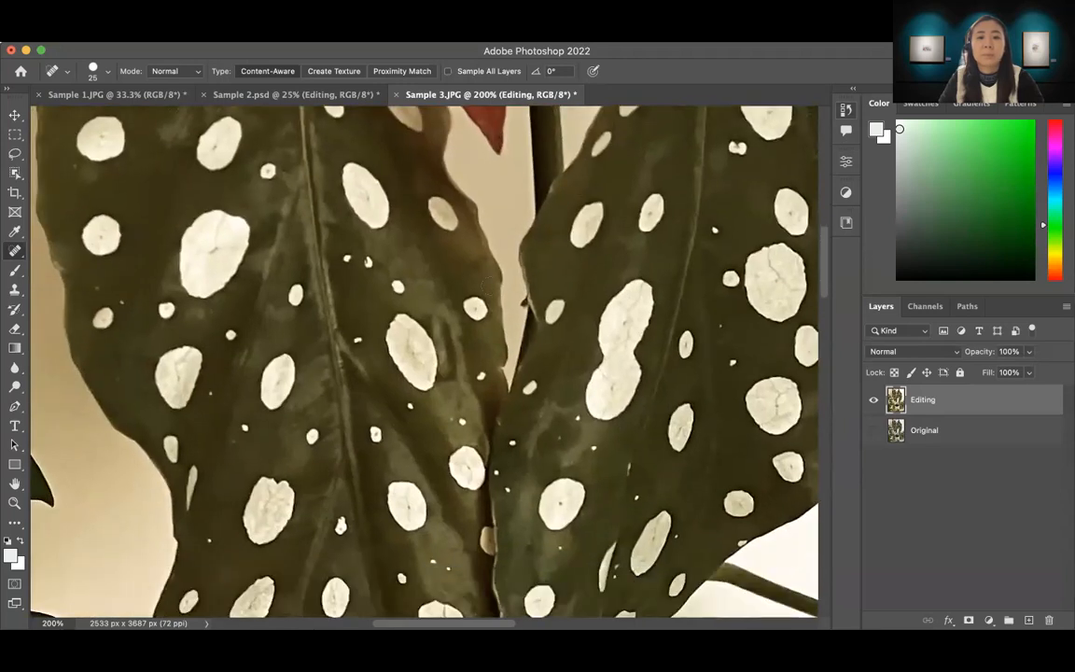
pyautogui.scroll(-3, 424, 361)
pyautogui.hscroll(-2, 425, 361)
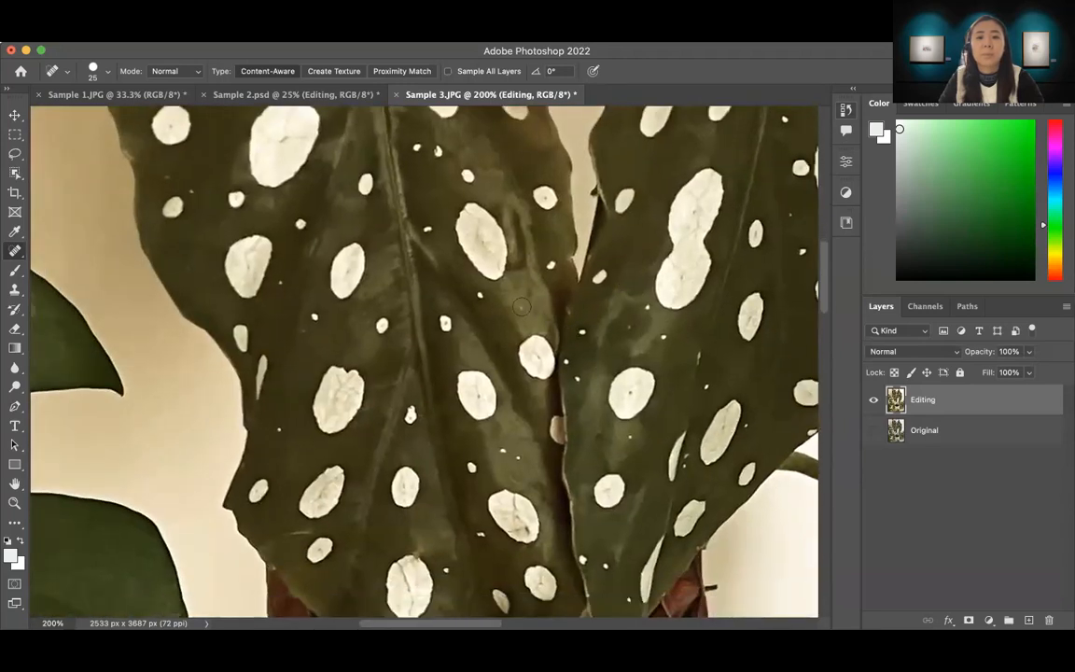
pyautogui.click(643, 306)
pyautogui.click(629, 324)
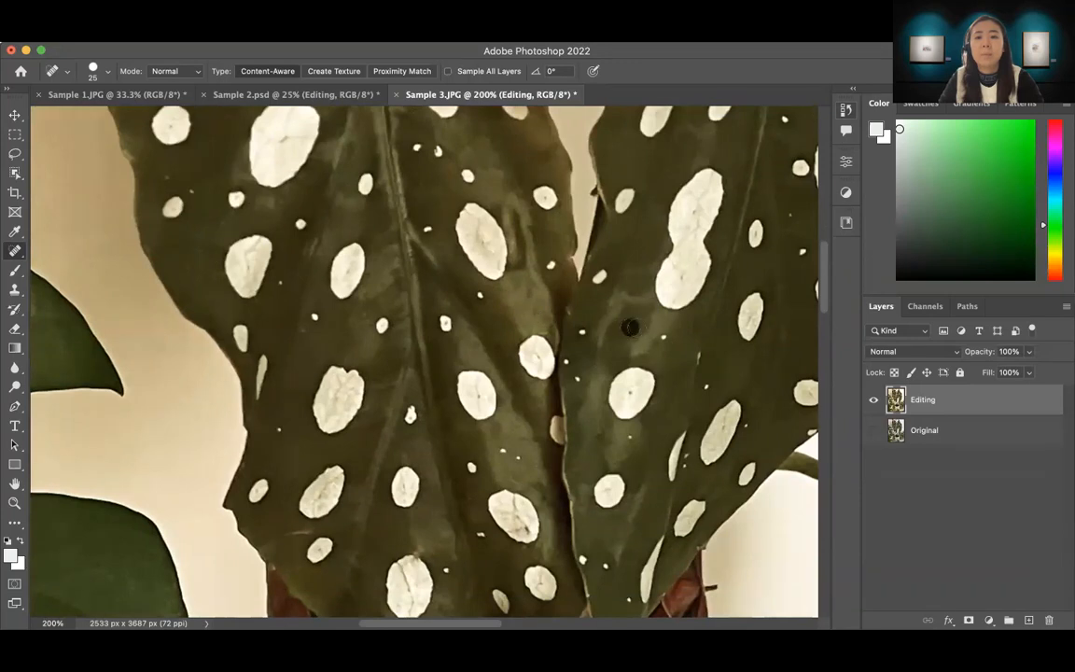
pyautogui.moveTo(654, 391); pyautogui.dragTo(541, 389)
pyautogui.click(677, 213)
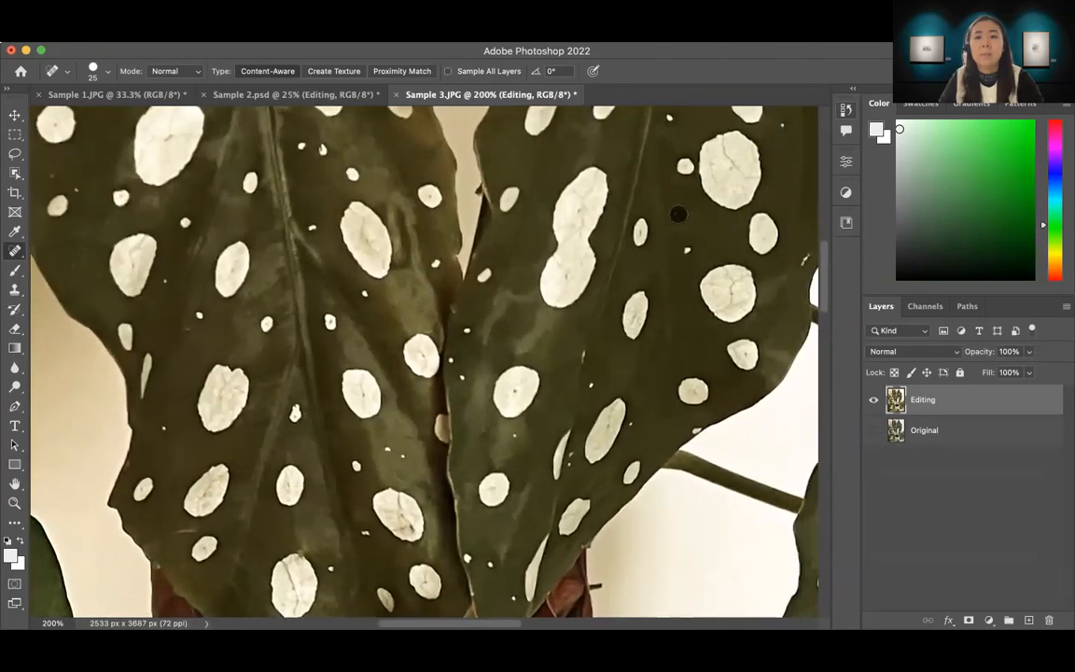
pyautogui.click(592, 384)
# Heal the faint marks near the lower tip of the right spotted leaf.
pyautogui.moveTo(463, 459); pyautogui.dragTo(438, 362)
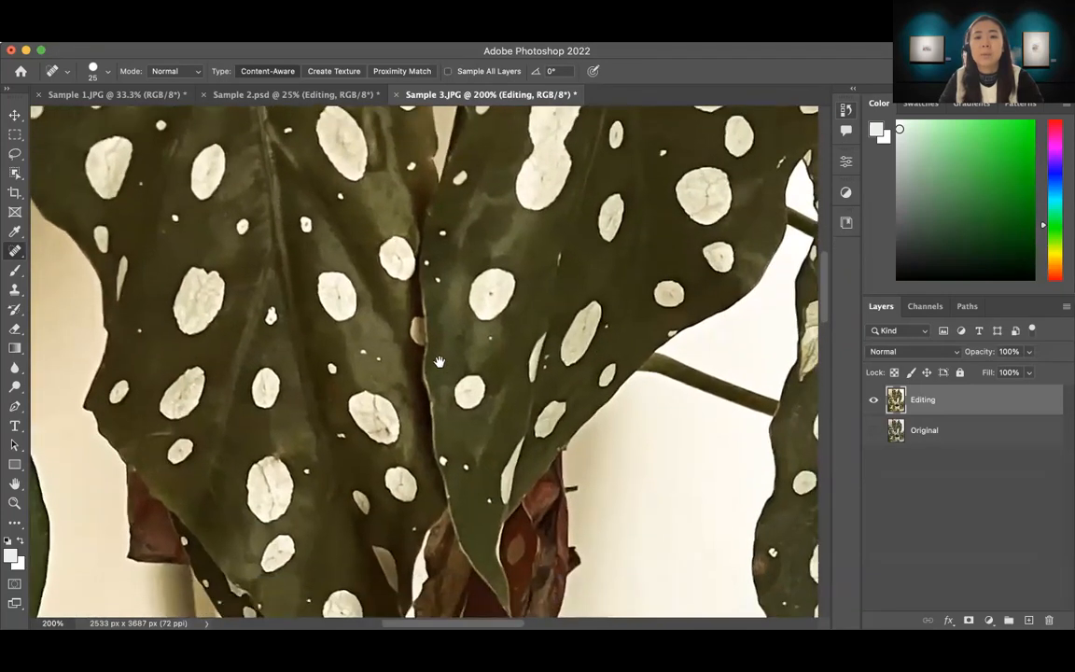
pyautogui.click(489, 338)
pyautogui.scroll(-3, 482, 373)
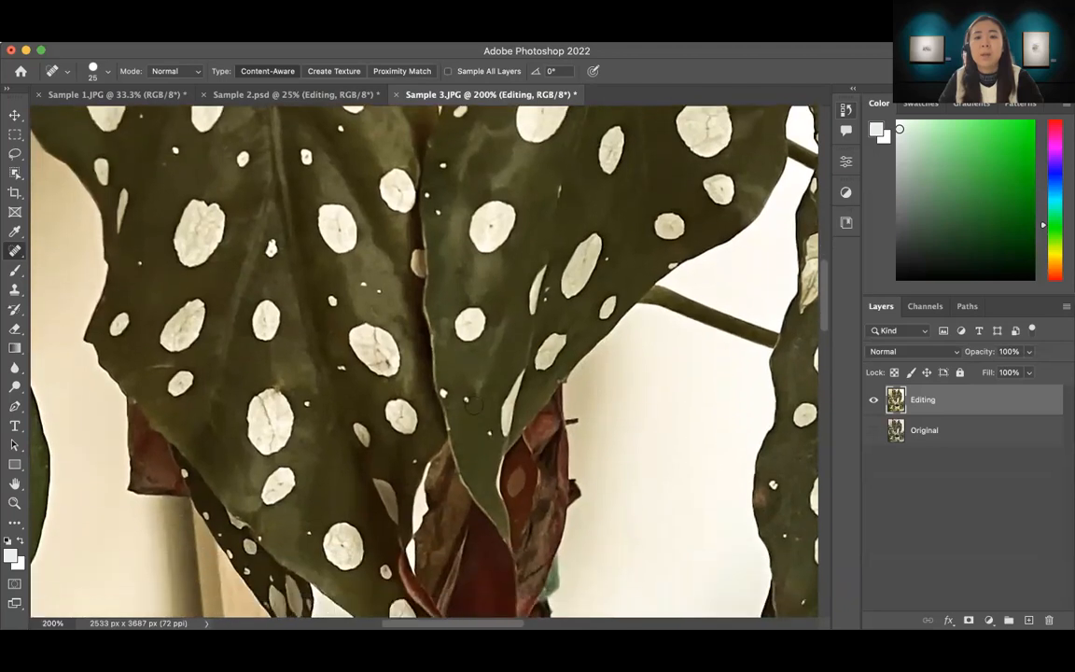
pyautogui.click(446, 393)
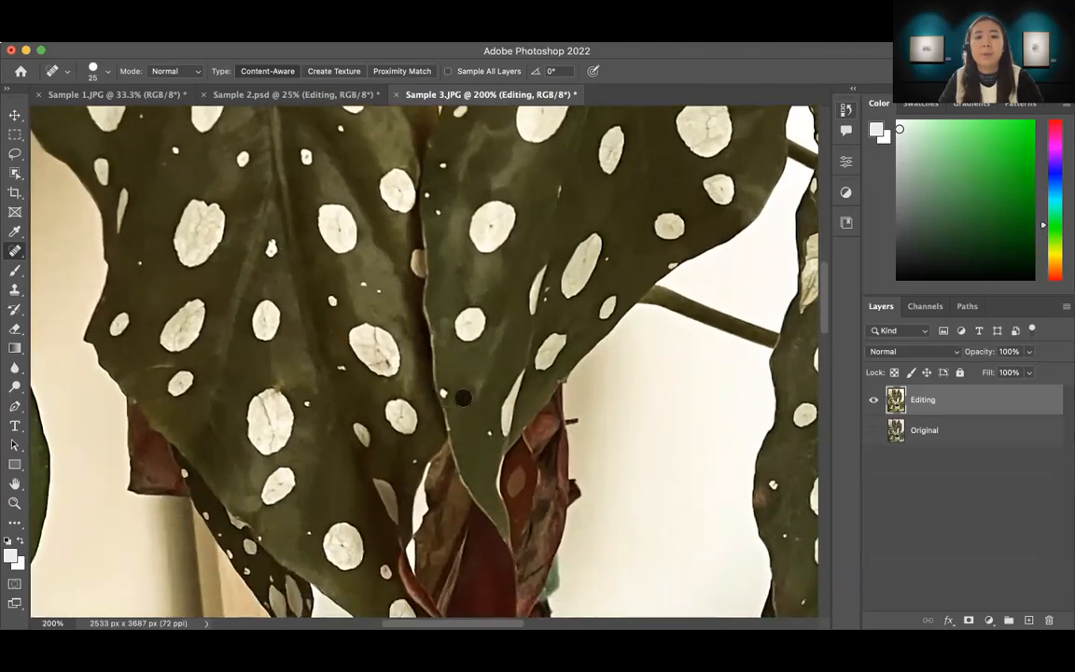
pyautogui.hscroll(-5, 392, 364)
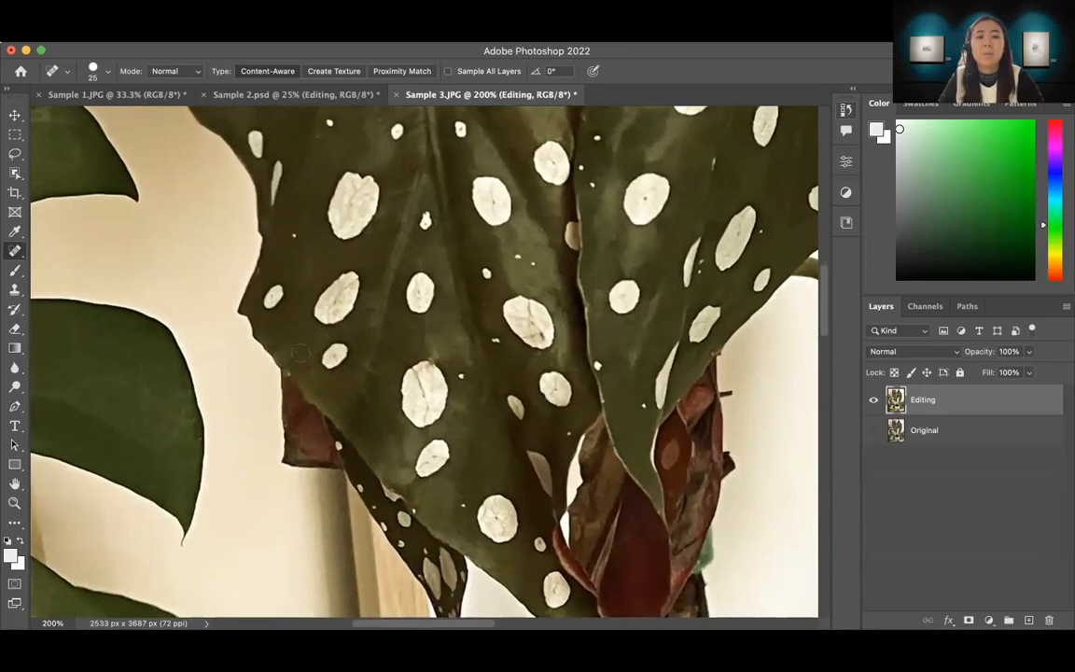
pyautogui.scroll(5, 307, 324)
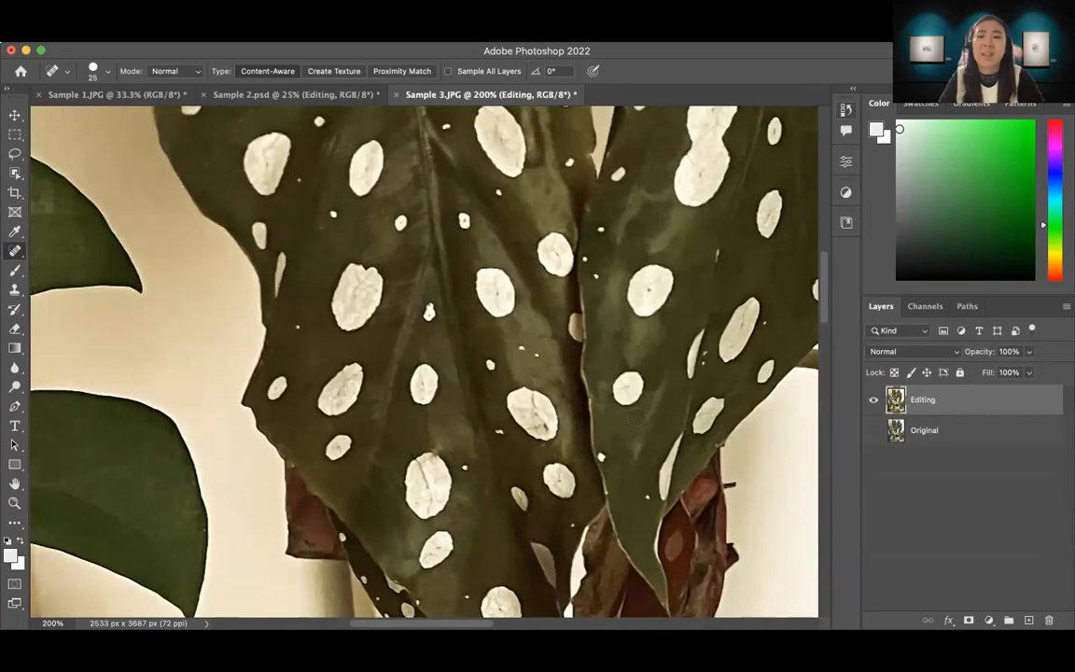
pyautogui.scroll(-10, 467, 417)
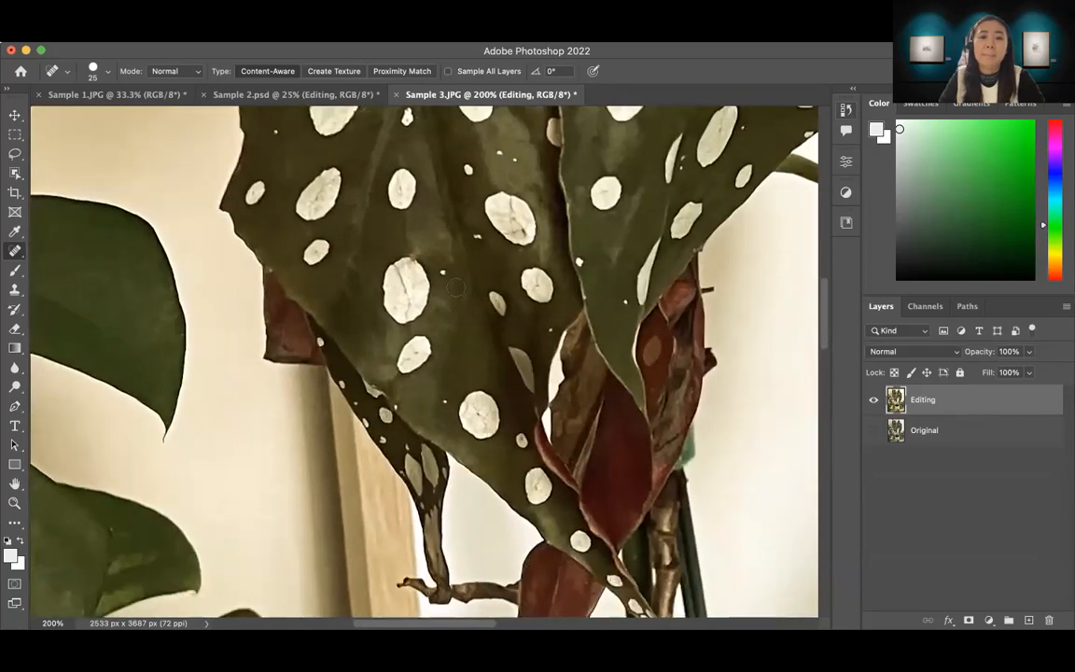
# Heal the remaining faint marks on the right spotted leaf, from its inner edge up to the large spots on its outer half.
pyautogui.moveTo(549, 398); pyautogui.dragTo(509, 409)
pyautogui.click(584, 311)
pyautogui.moveTo(613, 327); pyautogui.dragTo(541, 469)
pyautogui.click(458, 365)
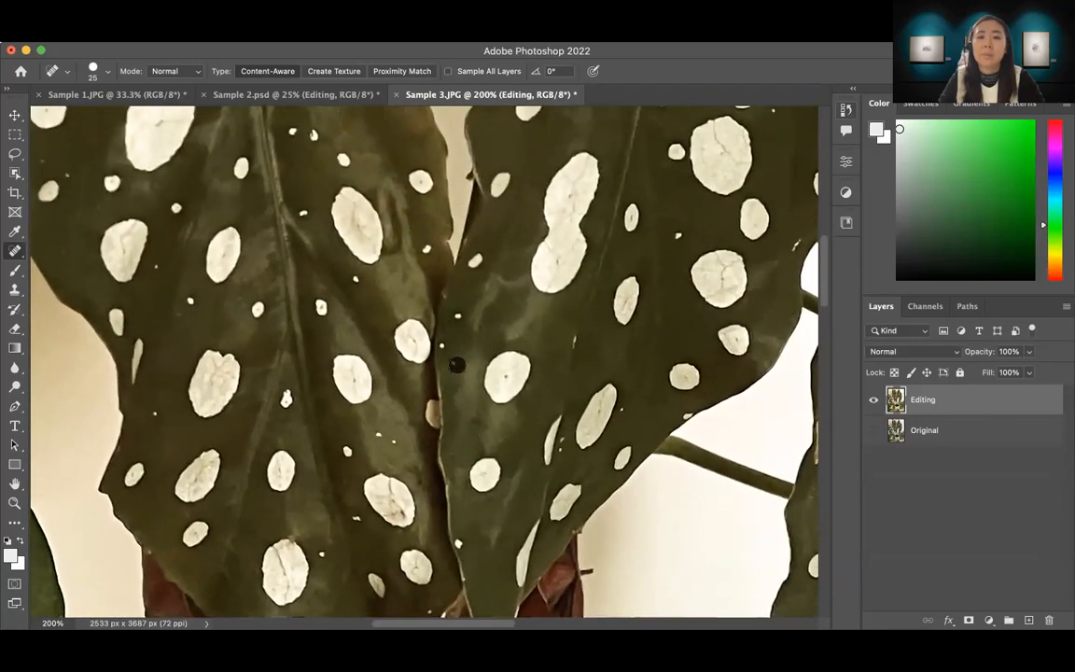
pyautogui.moveTo(555, 391); pyautogui.dragTo(545, 420)
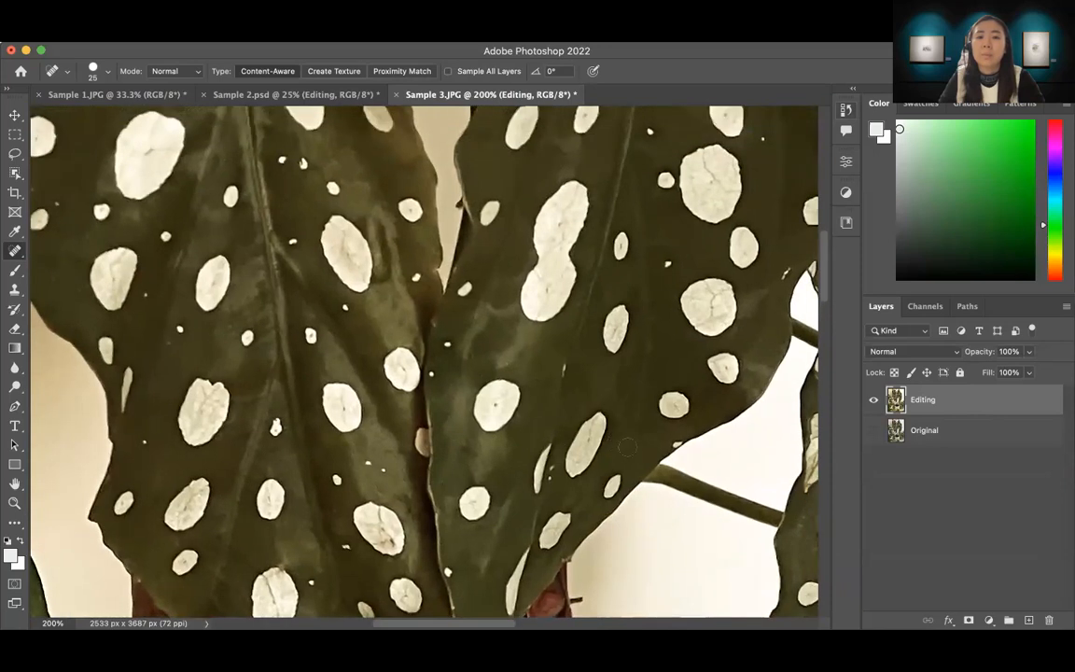
pyautogui.moveTo(629, 362); pyautogui.dragTo(533, 469)
pyautogui.moveTo(630, 309); pyautogui.dragTo(572, 473)
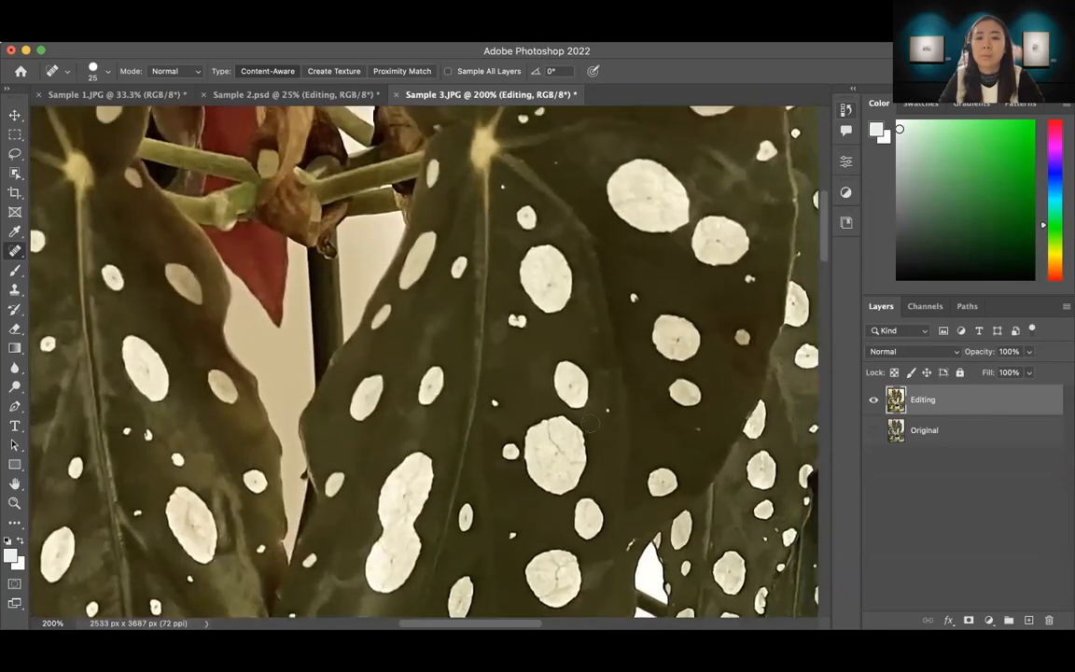
pyautogui.moveTo(625, 447); pyautogui.dragTo(518, 407)
pyautogui.click(595, 393)
pyautogui.moveTo(605, 459)
pyautogui.mouseDown()
pyautogui.moveTo(605, 400)
pyautogui.moveTo(552, 201)
pyautogui.mouseUp()
# Remove the light specks from the middle lobes of the large monstera leaf with the Spot Healing Brush at size 25.
pyautogui.press('z')
pyautogui.keyDown('alt'); pyautogui.click(607, 423); pyautogui.keyUp('alt')
pyautogui.keyDown('alt'); pyautogui.click(607, 423); pyautogui.keyUp('alt')
pyautogui.moveTo(284, 431); pyautogui.dragTo(327, 433)
pyautogui.moveTo(272, 408); pyautogui.dragTo(468, 460)
pyautogui.press('j')
pyautogui.click(417, 409)
pyautogui.moveTo(439, 367); pyautogui.dragTo(541, 467)
pyautogui.click(307, 421)
pyautogui.click(353, 444)
pyautogui.moveTo(335, 202)
pyautogui.mouseDown()
pyautogui.moveTo(408, 372)
pyautogui.moveTo(398, 465)
pyautogui.mouseUp()
pyautogui.click(396, 427)
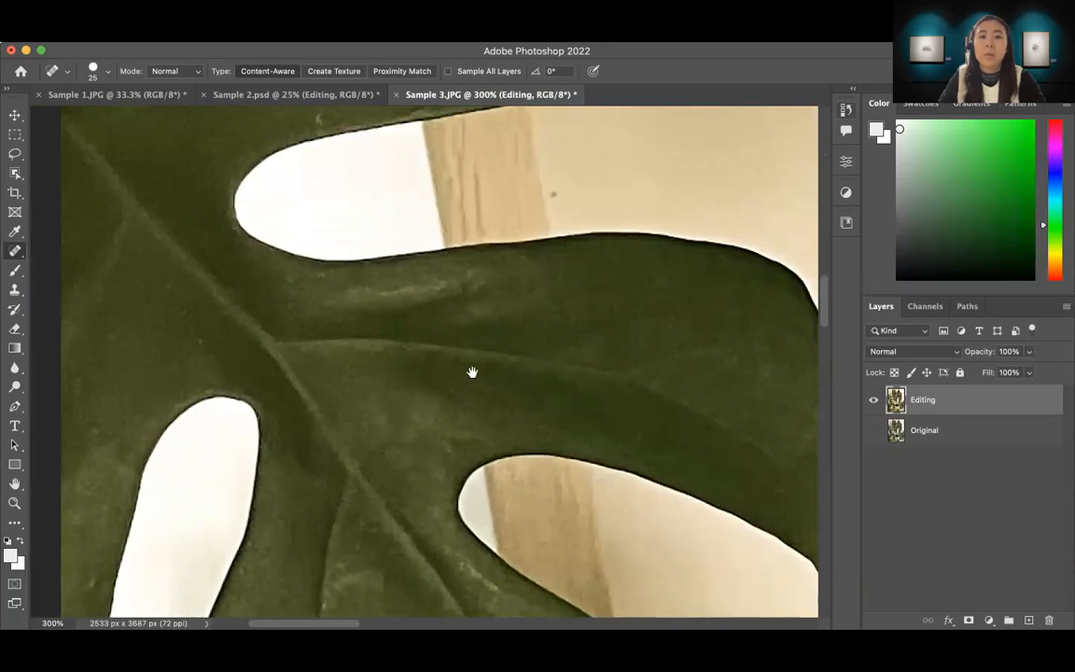
# Heal the pale specks and scratches on the upper lobe of the large monstera leaf.
pyautogui.moveTo(472, 372); pyautogui.dragTo(439, 518)
pyautogui.click(524, 337)
pyautogui.moveTo(317, 266); pyautogui.dragTo(411, 436)
pyautogui.click(264, 343)
pyautogui.moveTo(409, 269); pyautogui.dragTo(329, 320)
pyautogui.click(330, 320)
pyautogui.click(360, 356)
pyautogui.click(351, 378)
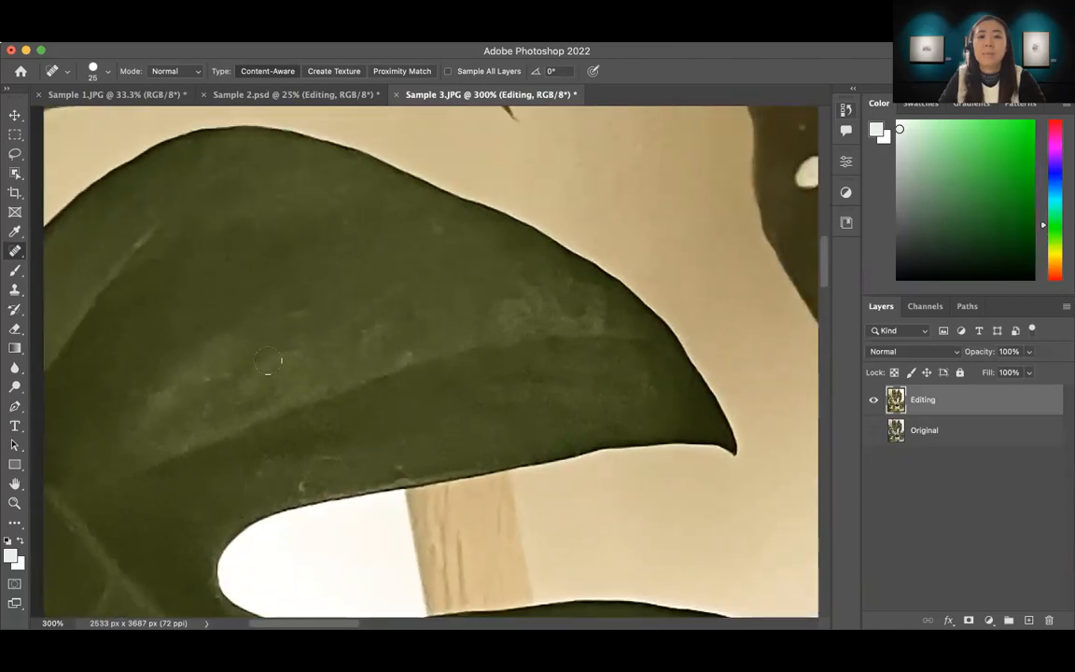
# Examine the retouched monstera and spotted leaves in a wider view of the photo for remaining marks.
pyautogui.scroll(-5, 439, 366)
pyautogui.moveTo(345, 389); pyautogui.dragTo(385, 392)
pyautogui.press('z')
pyautogui.keyDown('alt'); pyautogui.click(449, 427); pyautogui.keyUp('alt')
pyautogui.keyDown('alt'); pyautogui.click(449, 427); pyautogui.keyUp('alt')
pyautogui.keyDown('alt'); pyautogui.click(449, 428); pyautogui.keyUp('alt')
pyautogui.moveTo(449, 427)
pyautogui.mouseDown()
pyautogui.moveTo(434, 343)
pyautogui.moveTo(541, 548)
pyautogui.moveTo(567, 560)
pyautogui.moveTo(545, 541)
pyautogui.moveTo(378, 504)
pyautogui.mouseUp()
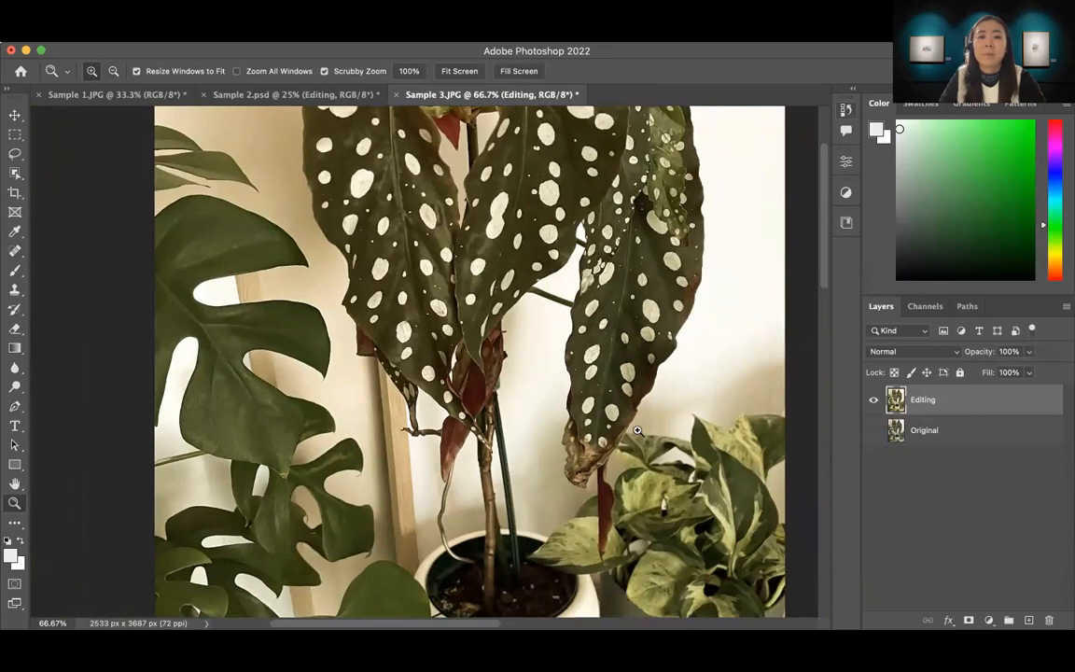
pyautogui.hscroll(-2, 509, 406)
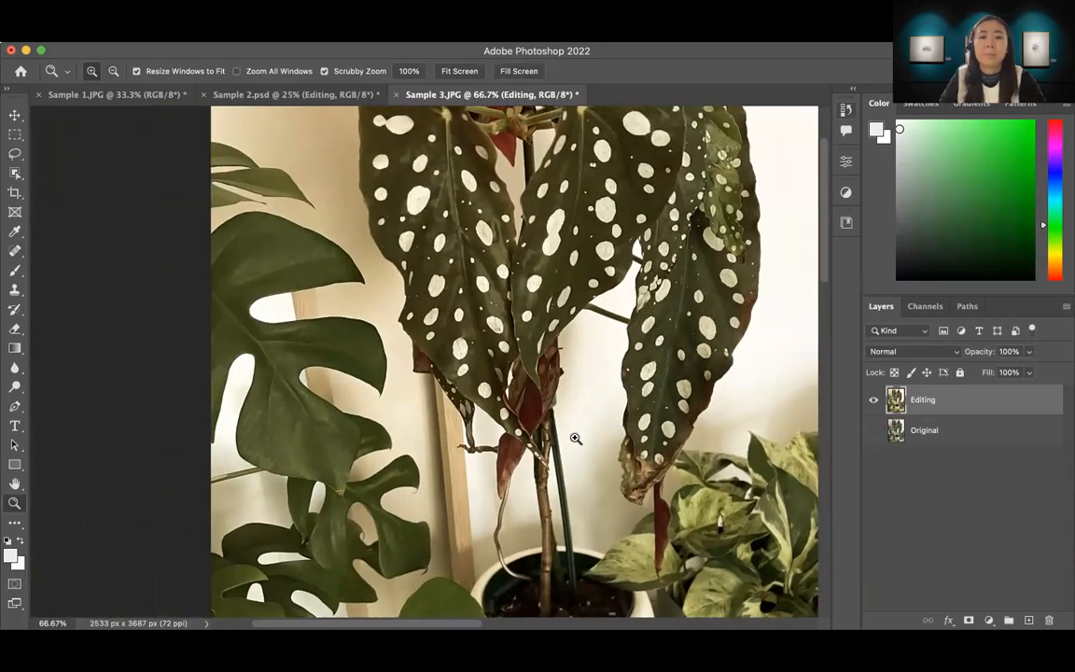
pyautogui.keyDown('alt'); pyautogui.click(570, 437); pyautogui.keyUp('alt')
pyautogui.keyDown('alt'); pyautogui.click(569, 437); pyautogui.keyUp('alt')
pyautogui.scroll(-1, 522, 392)
# Heal the pale streaks on the middle lobe of the smaller monstera leaf below the large one with the Spot Healing Brush.
pyautogui.click(480, 504)
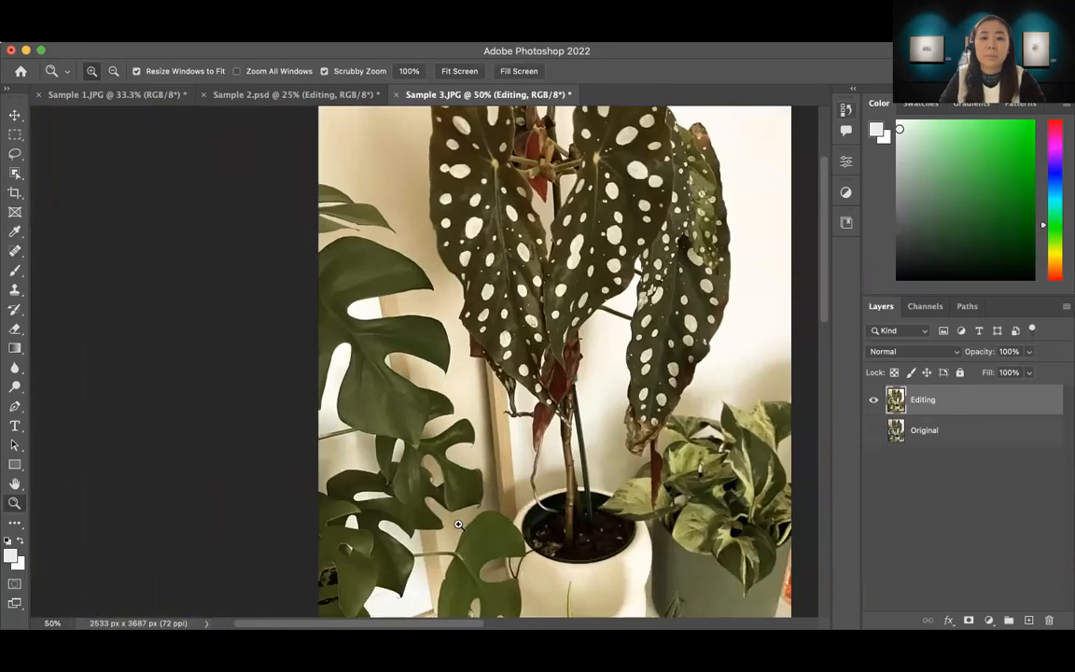
pyautogui.click(459, 537)
pyautogui.moveTo(458, 538); pyautogui.dragTo(533, 411)
pyautogui.click(527, 403)
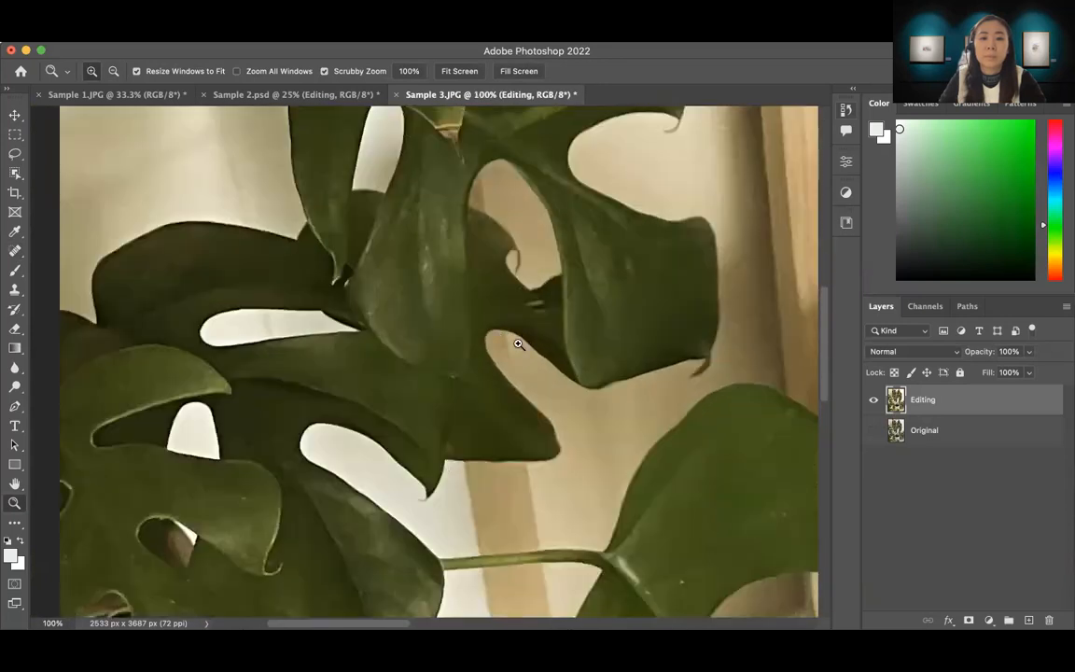
pyautogui.moveTo(442, 324); pyautogui.dragTo(480, 399)
pyautogui.press('j')
pyautogui.click(424, 302)
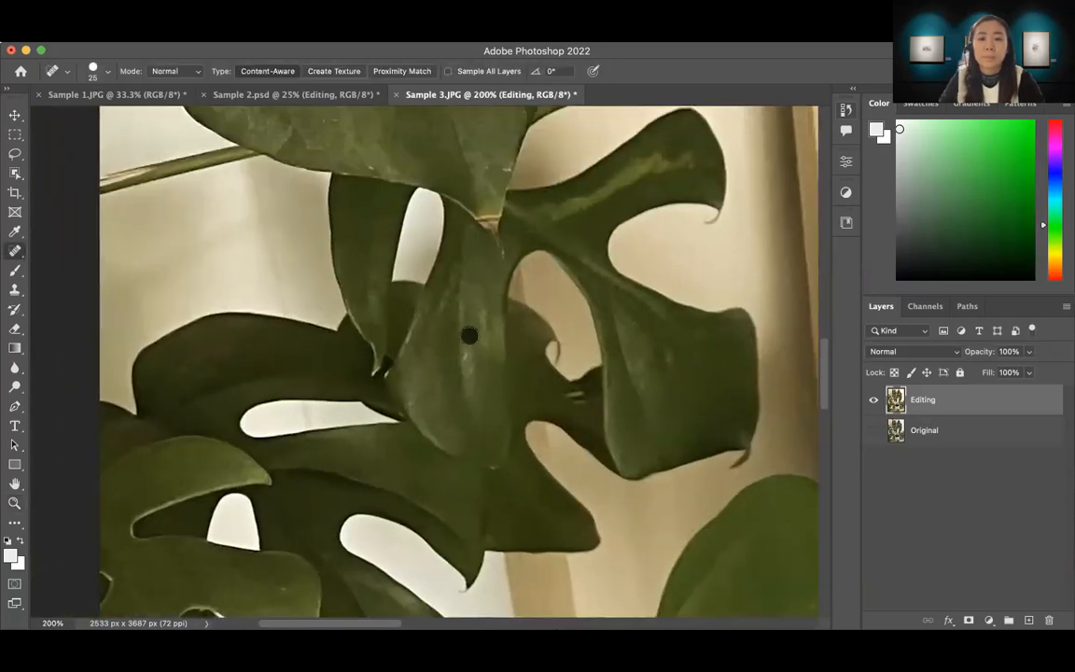
pyautogui.click(429, 339)
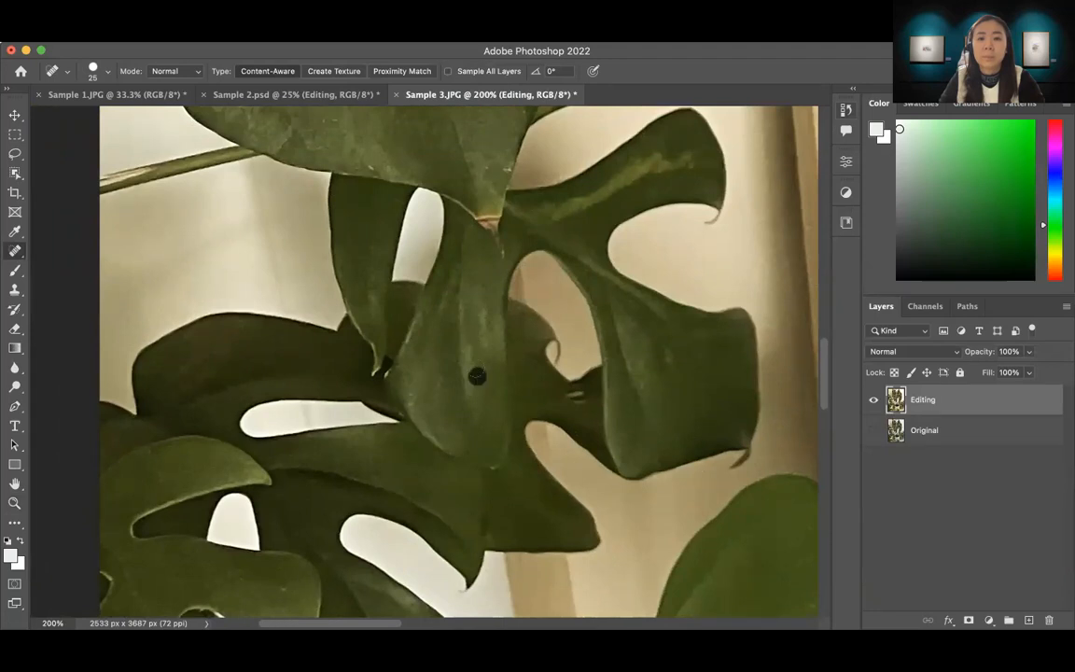
pyautogui.click(457, 230)
# Heal the light specks on the rounded monstera leaf beside the white pot.
pyautogui.moveTo(488, 207); pyautogui.dragTo(469, 361)
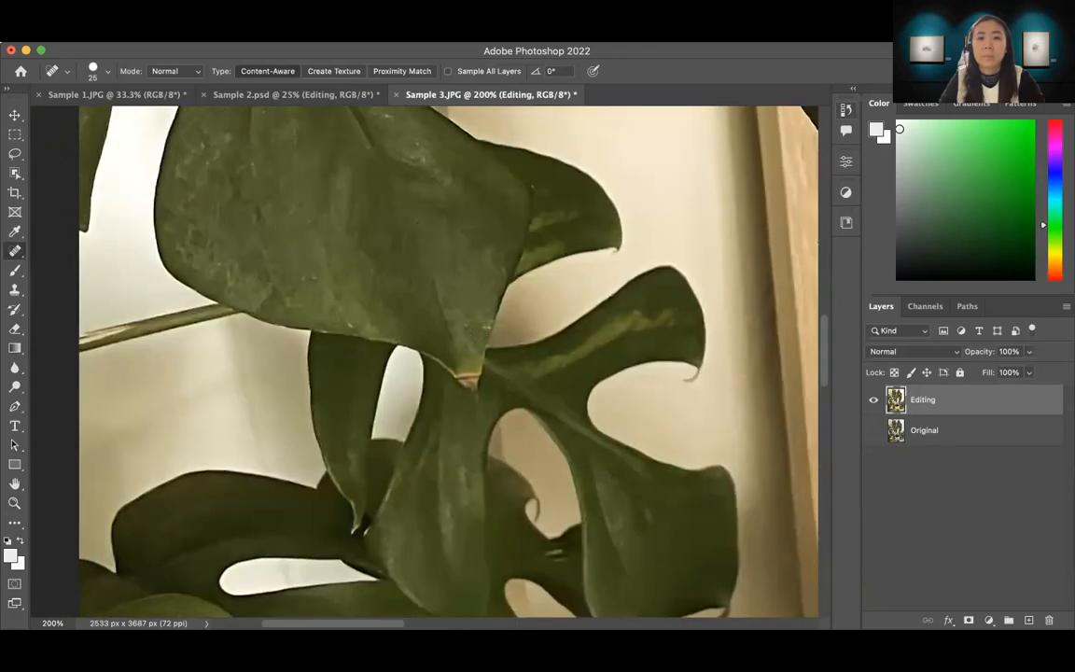
pyautogui.scroll(-10, 520, 440)
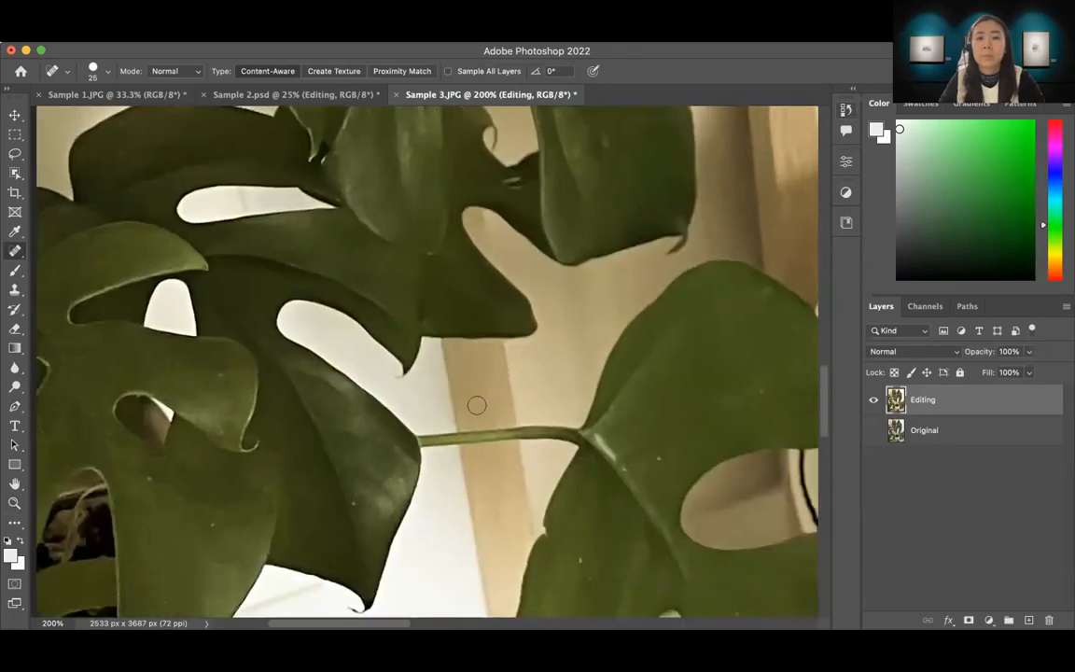
pyautogui.moveTo(469, 403)
pyautogui.mouseDown()
pyautogui.moveTo(473, 391)
pyautogui.moveTo(565, 360)
pyautogui.mouseUp()
pyautogui.hscroll(3, 517, 426)
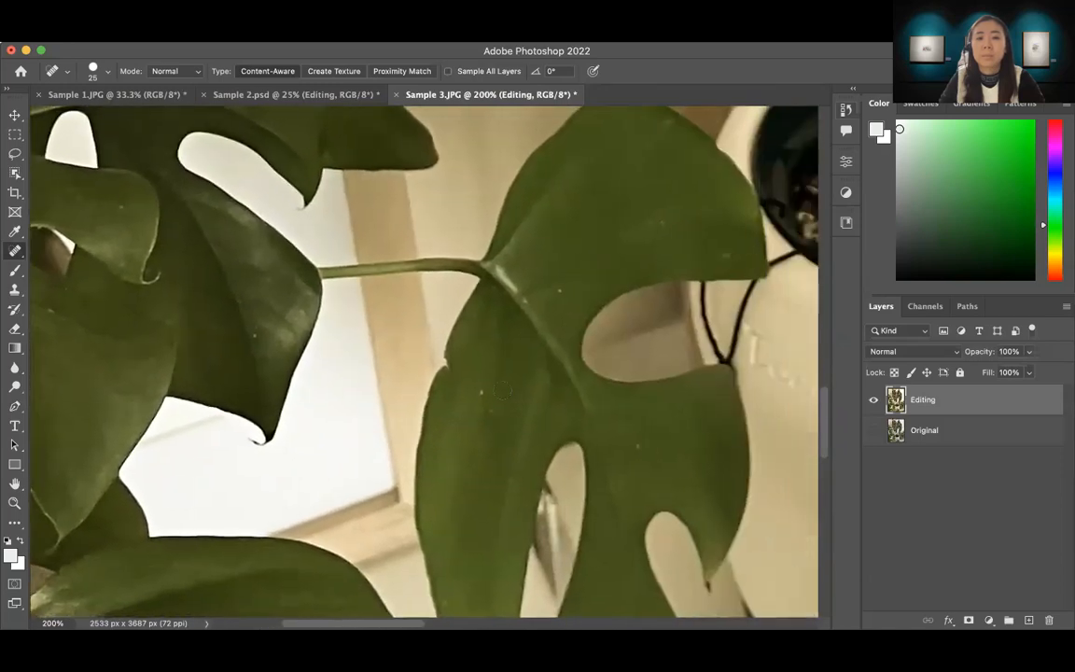
pyautogui.scroll(2, 579, 353)
pyautogui.hscroll(1, 579, 353)
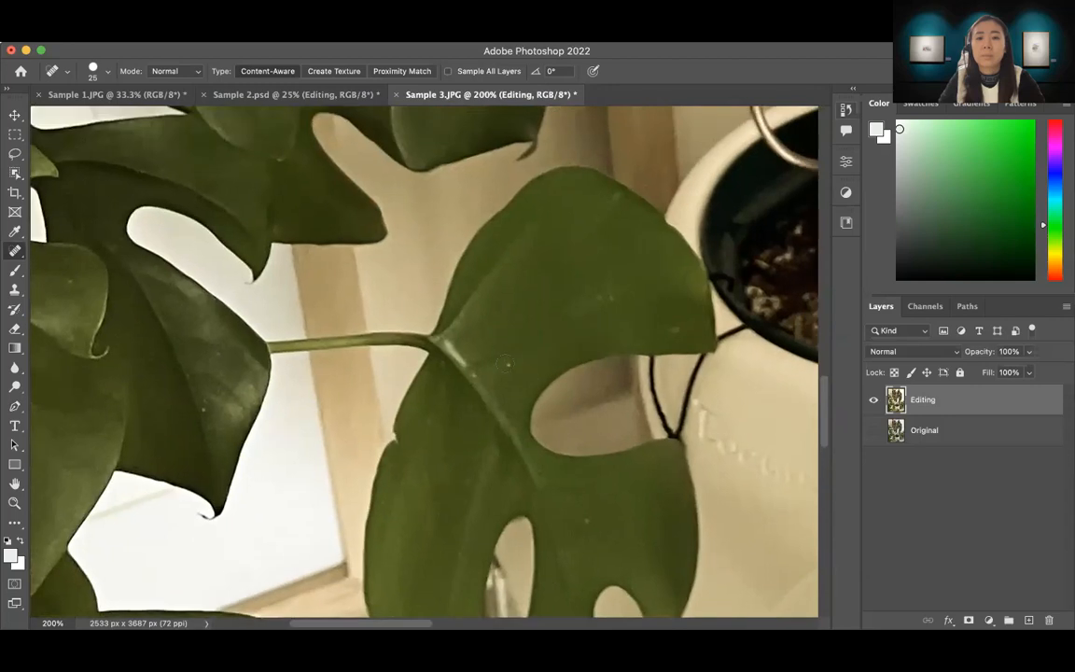
pyautogui.scroll(-3, 625, 311)
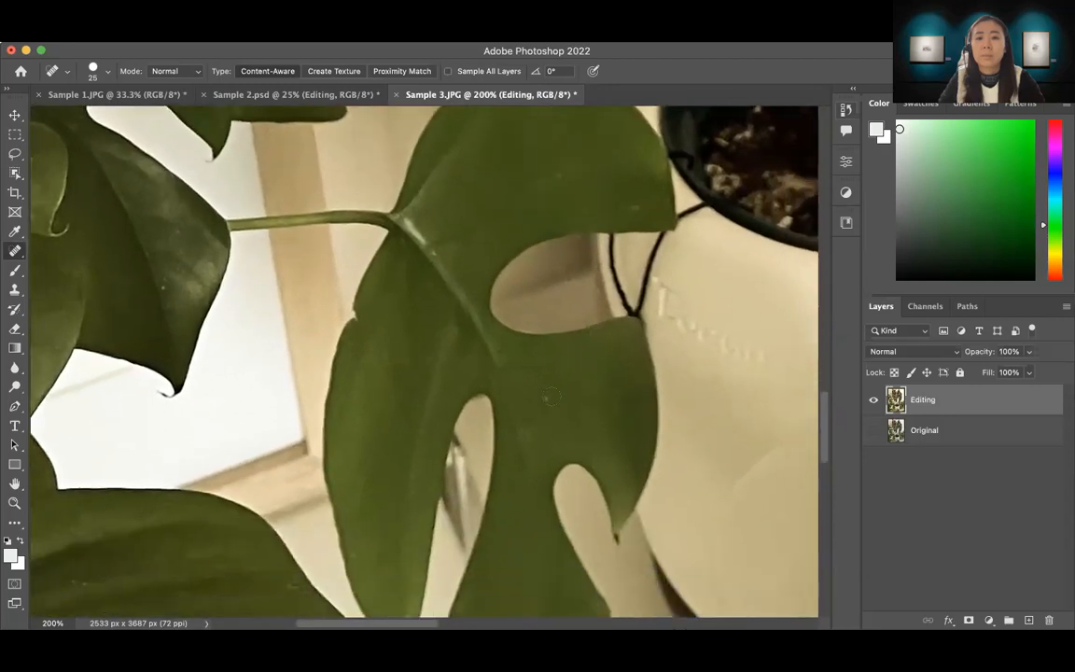
# Heal the small marks on the monstera leaf in the lower-left corner of the photo.
pyautogui.scroll(-3, 602, 444)
pyautogui.scroll(-5, 547, 458)
pyautogui.hscroll(-3, 546, 458)
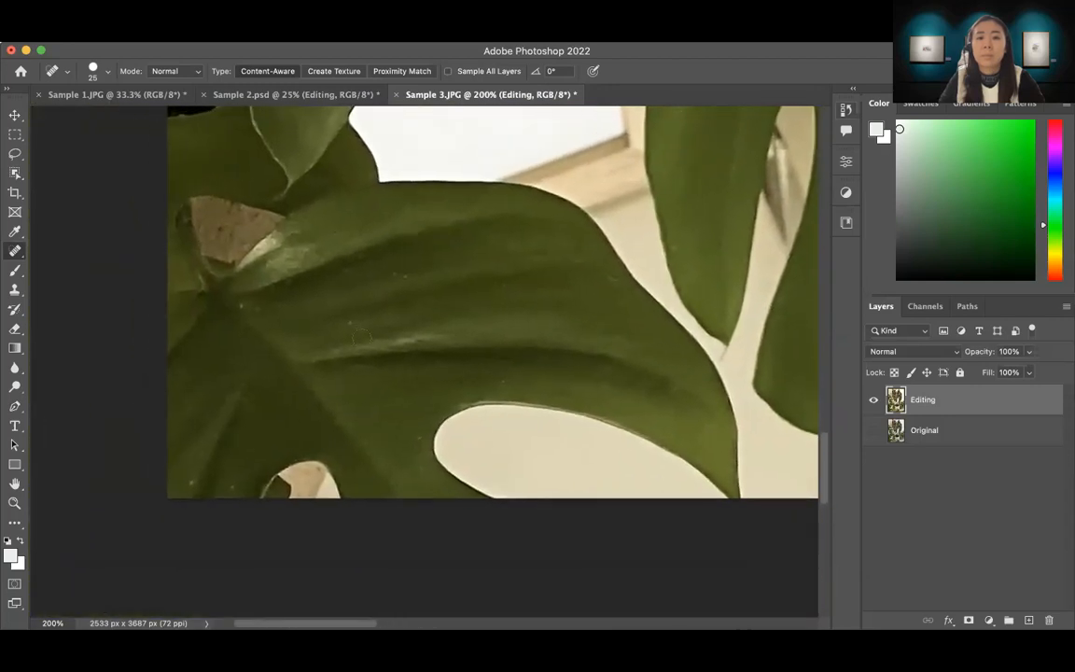
pyautogui.moveTo(347, 328); pyautogui.dragTo(366, 326)
pyautogui.click(396, 274)
pyautogui.moveTo(534, 303); pyautogui.dragTo(456, 388)
# Examine the whole retouched plant photo in a wider view.
pyautogui.press('z')
pyautogui.keyDown('alt'); pyautogui.click(539, 320); pyautogui.keyUp('alt')
pyautogui.keyDown('alt'); pyautogui.click(538, 320); pyautogui.keyUp('alt')
pyautogui.keyDown('alt'); pyautogui.click(544, 319); pyautogui.keyUp('alt')
pyautogui.moveTo(696, 223); pyautogui.dragTo(511, 346)
pyautogui.moveTo(611, 245); pyautogui.dragTo(622, 343)
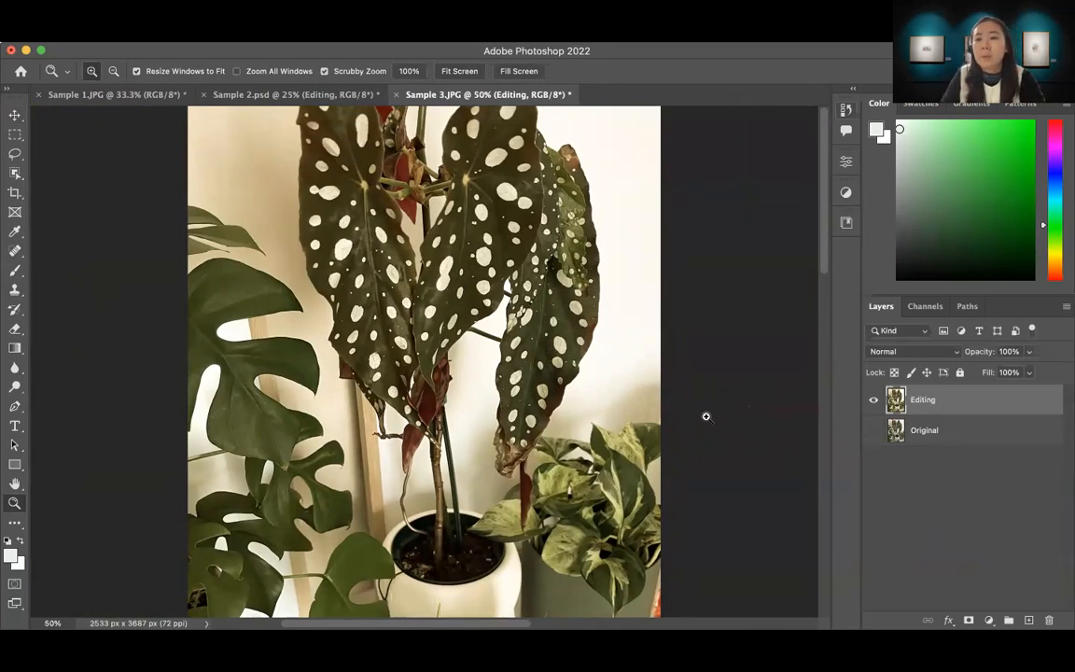
pyautogui.keyDown('alt'); pyautogui.click(595, 411); pyautogui.keyUp('alt')
pyautogui.scroll(-2, 595, 410)
pyautogui.hscroll(3, 595, 411)
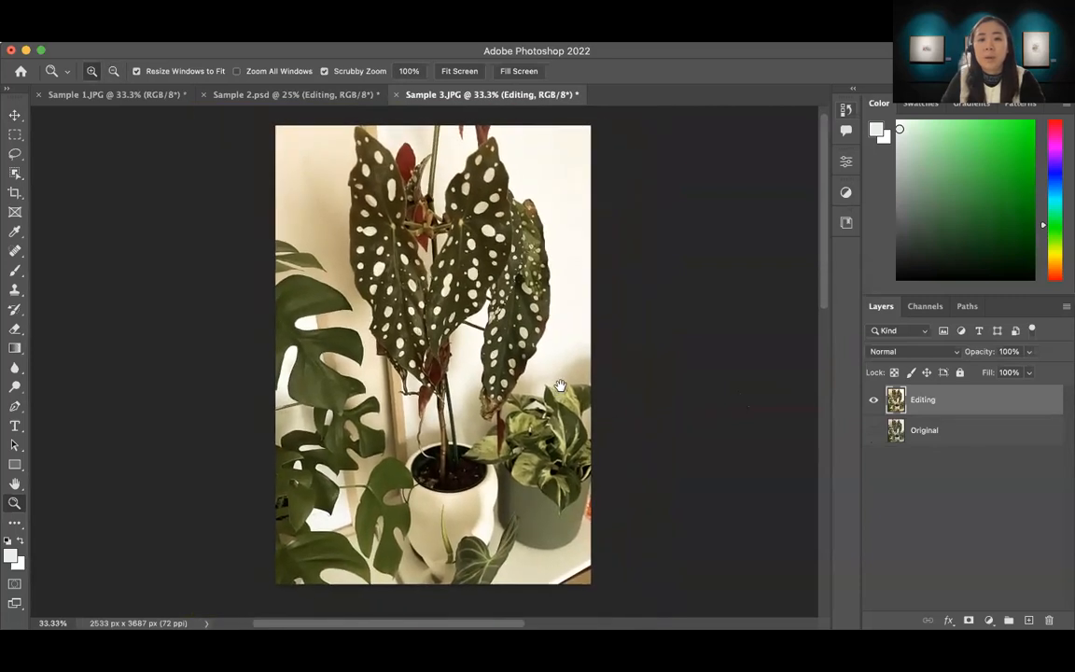
# Show the Original layer and compare it with the retouched version by repeatedly toggling the Editing layer's visibility.
pyautogui.click(873, 431)
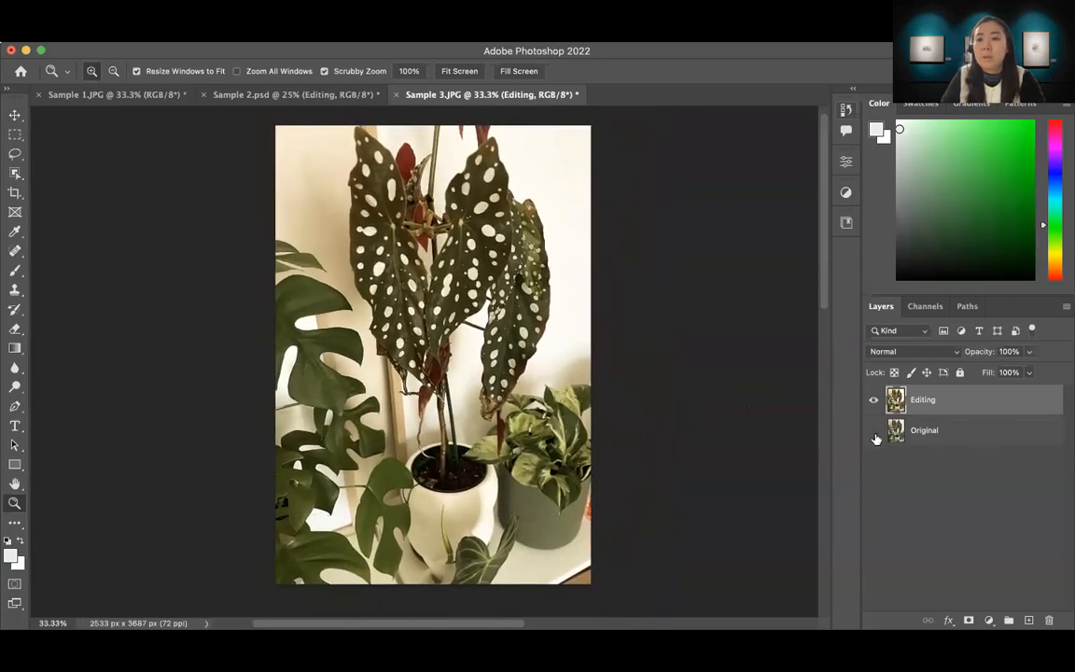
pyautogui.click(874, 401)
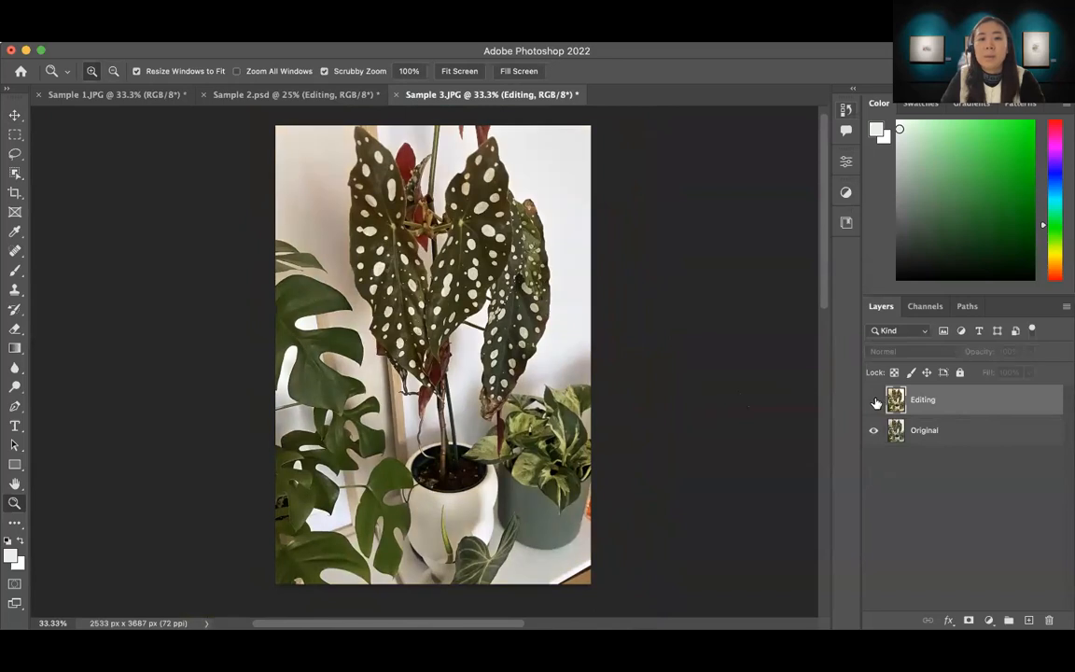
pyautogui.click(874, 401)
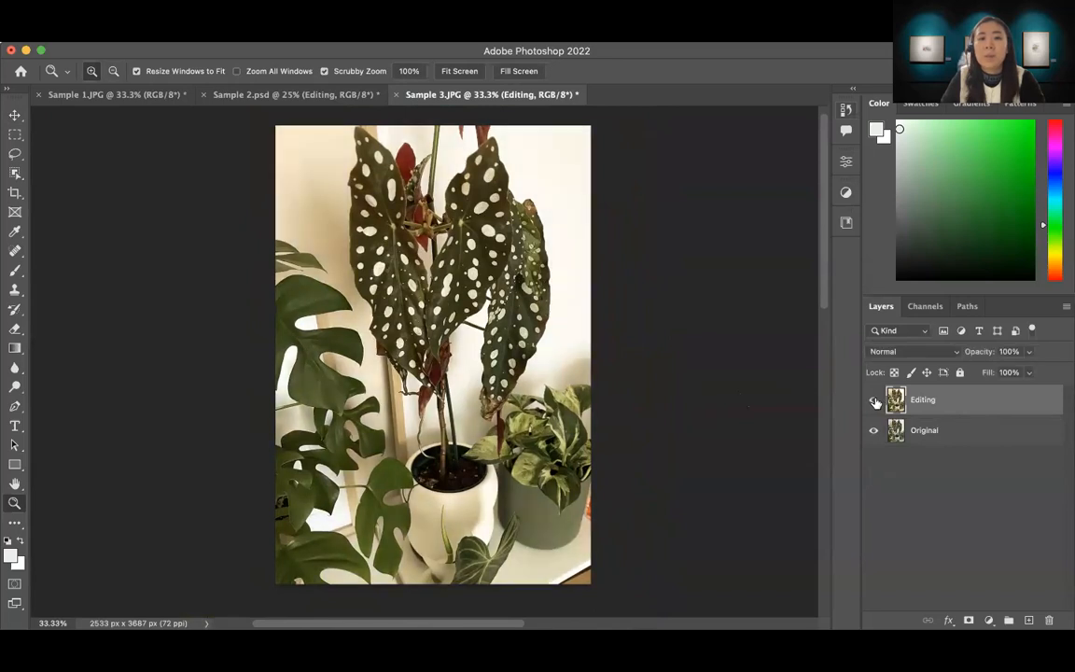
pyautogui.click(874, 400)
pyautogui.click(874, 401)
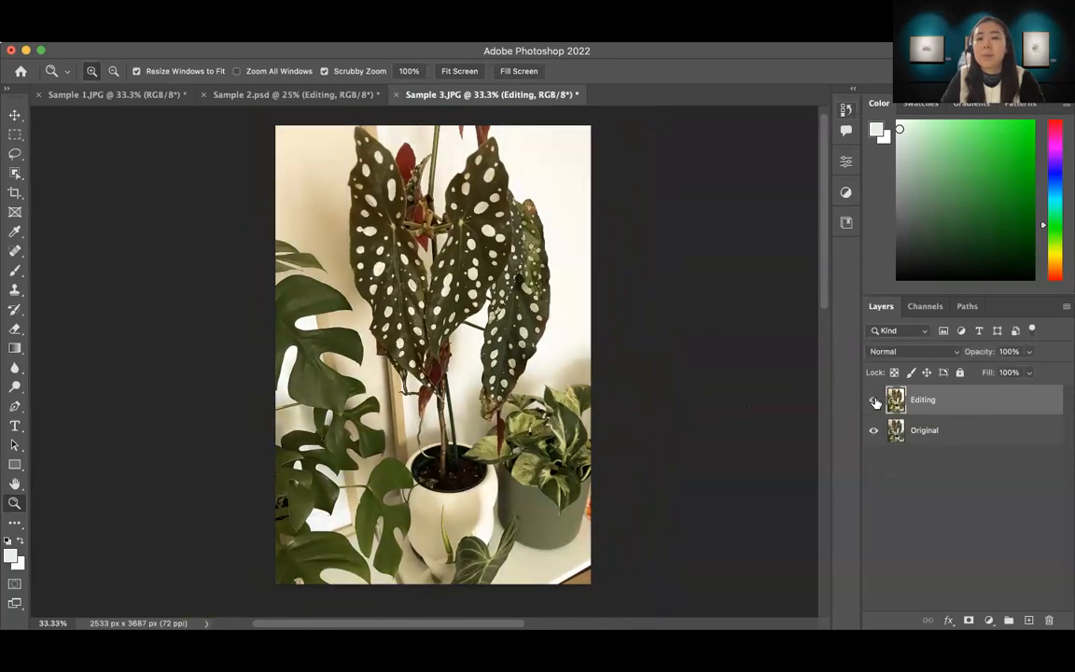
pyautogui.click(874, 400)
pyautogui.click(874, 401)
pyautogui.click(874, 401)
pyautogui.click(874, 400)
pyautogui.click(874, 400)
pyautogui.click(874, 400)
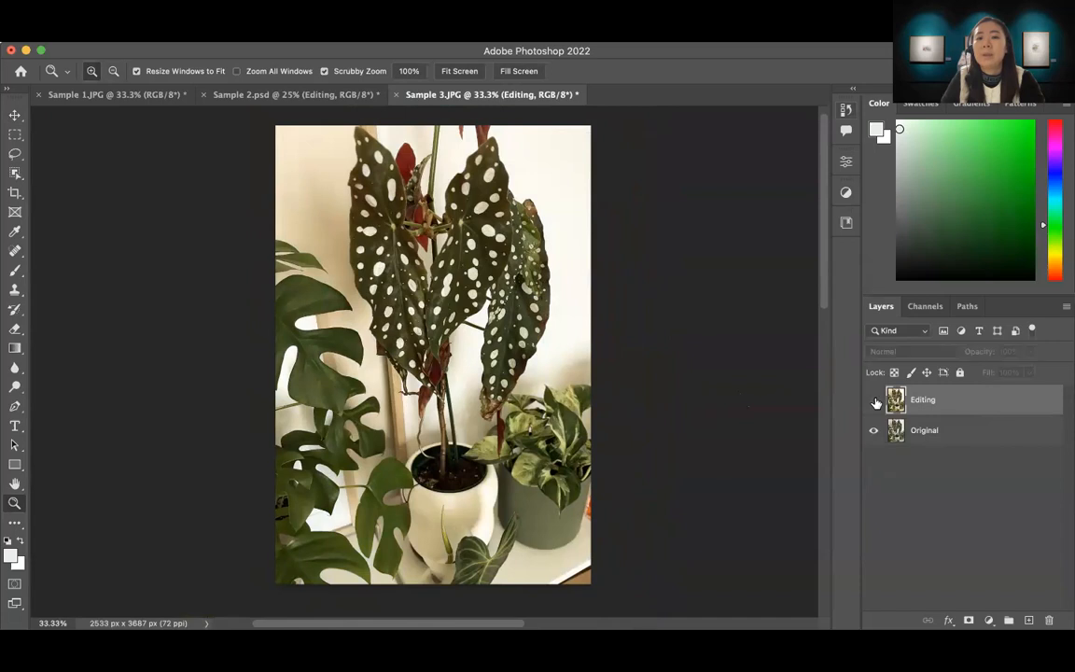
pyautogui.click(874, 401)
pyautogui.click(874, 400)
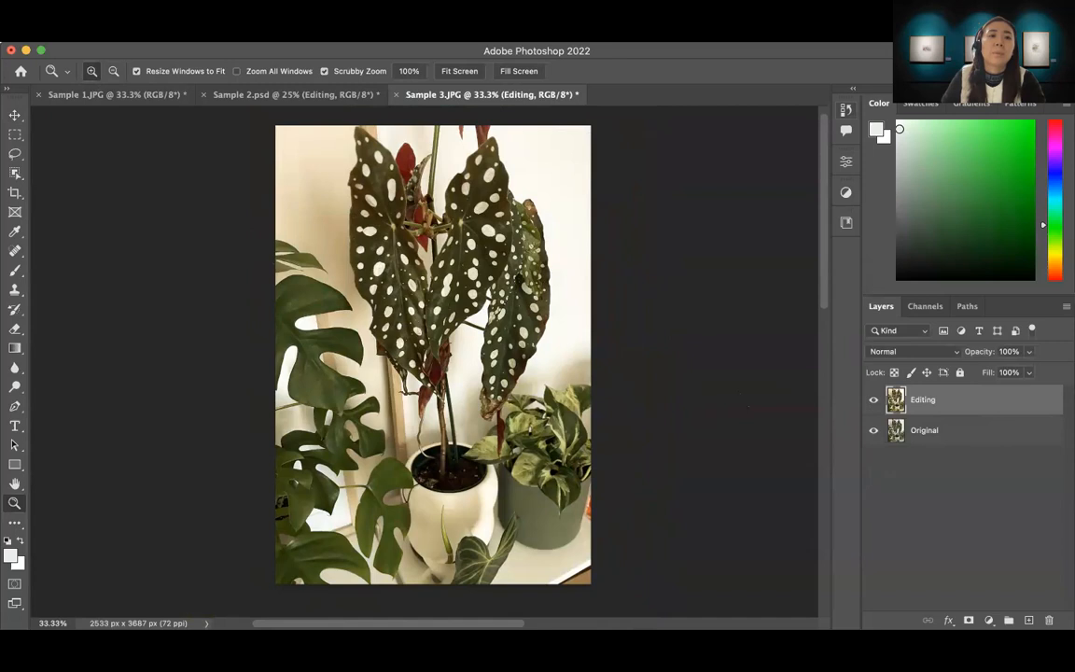
pyautogui.click(108, 36)
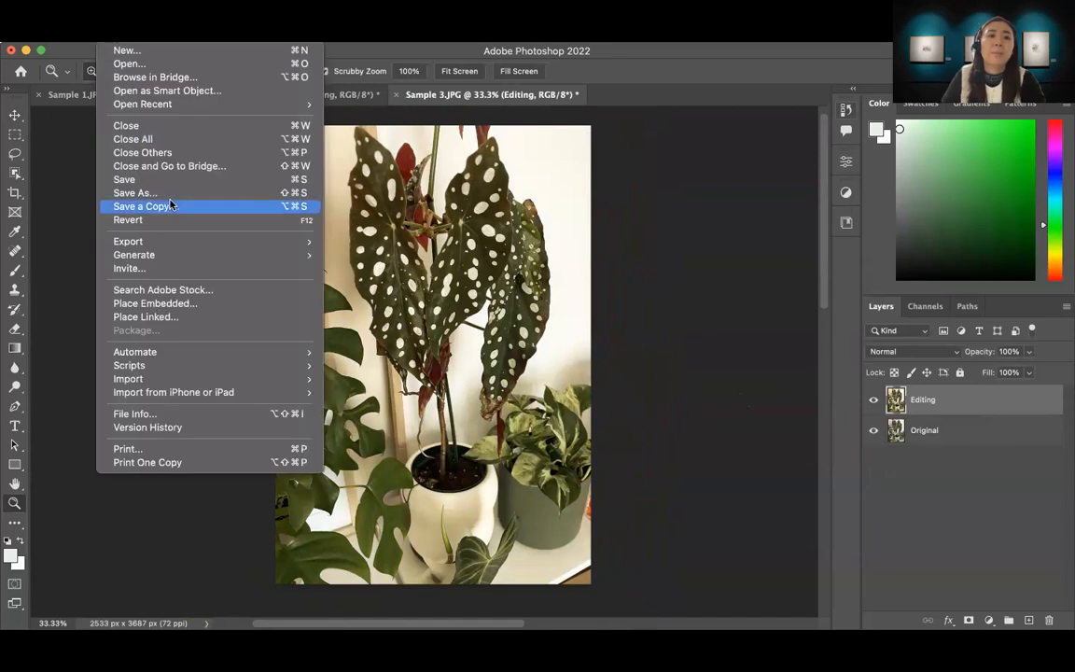
pyautogui.moveTo(158, 242)
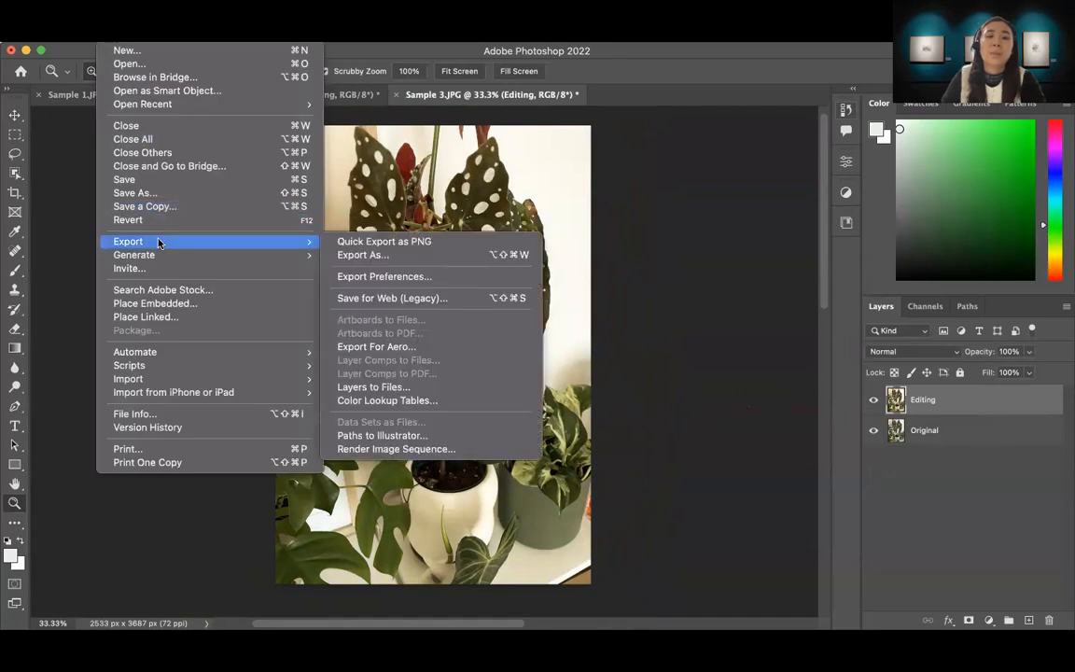
pyautogui.click(72, 240)
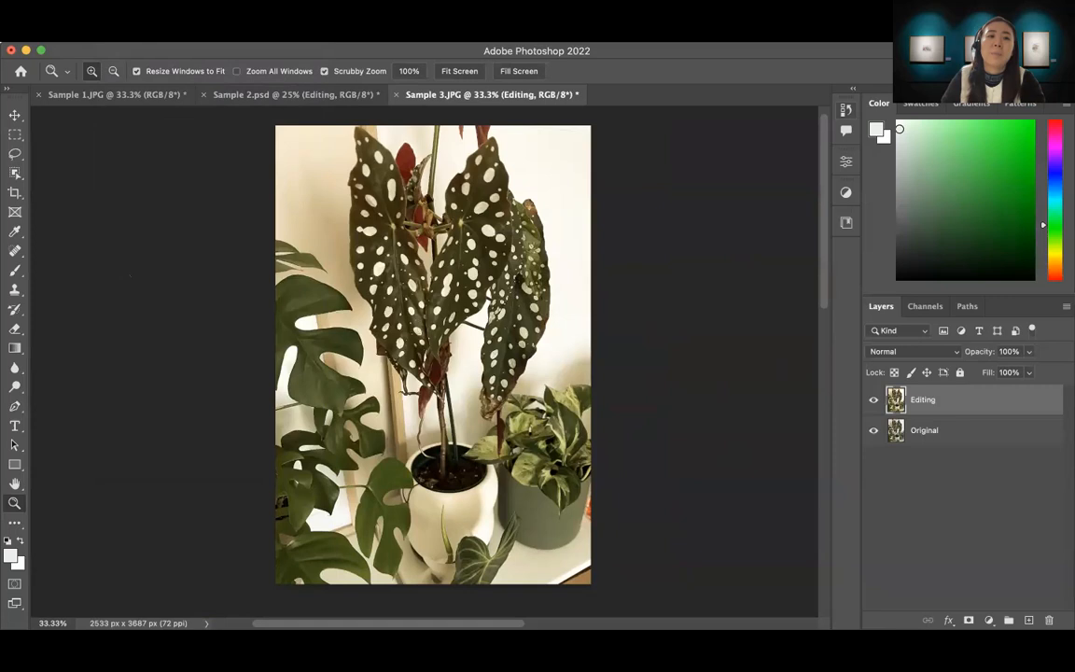
# Save the layered document on the computer as Sample 3.psd in Downloads, in Photoshop format with Maximize Compatibility.
pyautogui.click(110, 36)
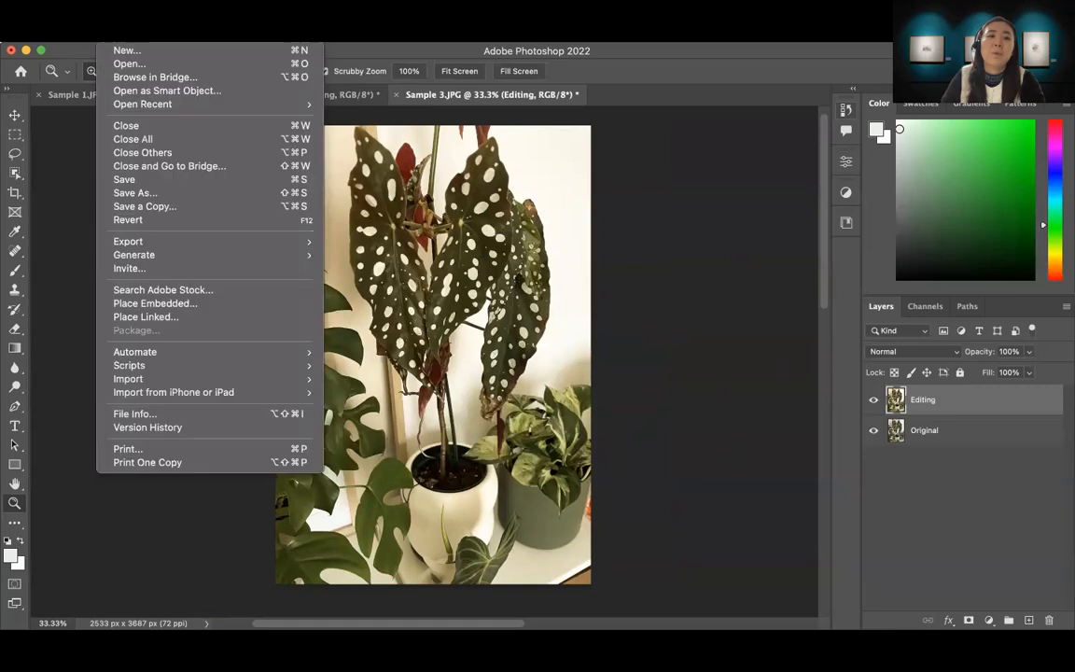
pyautogui.click(133, 181)
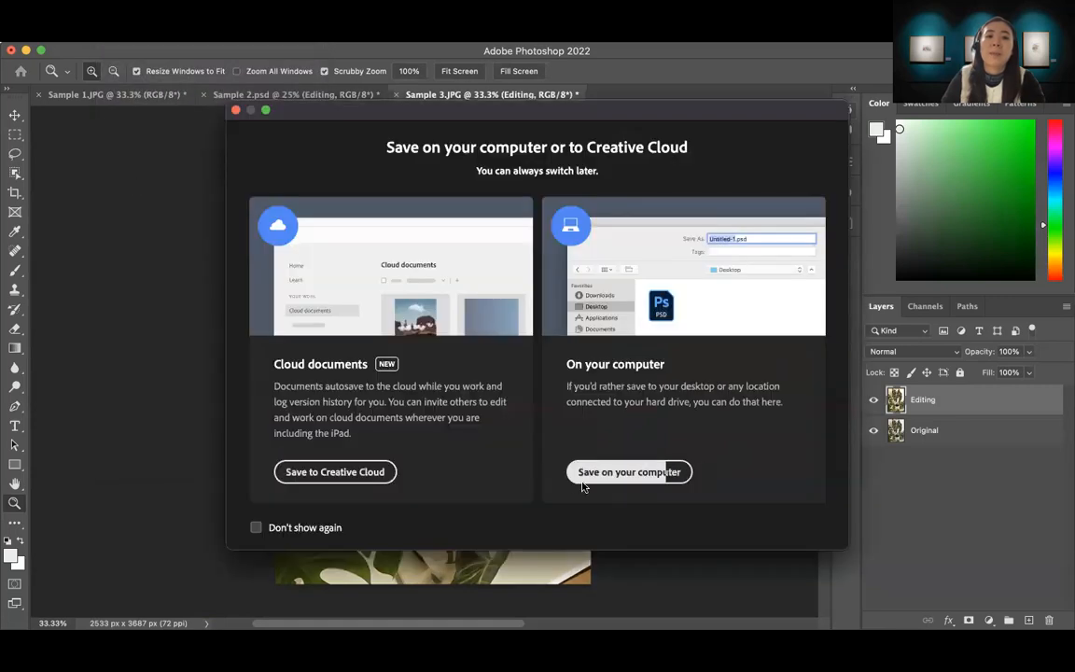
pyautogui.click(613, 482)
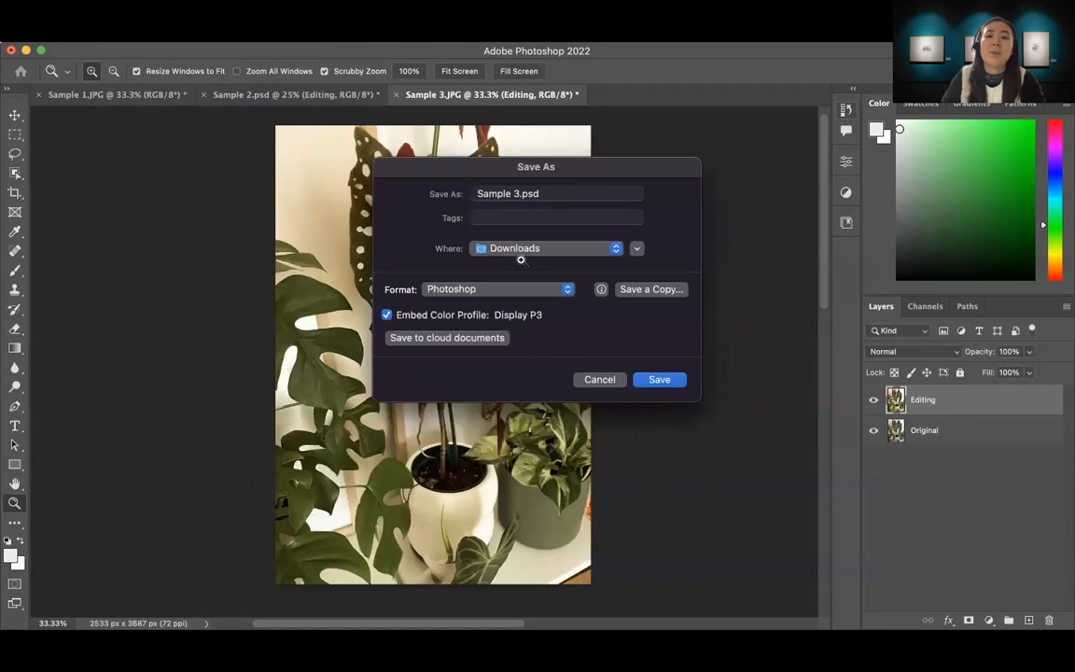
pyautogui.moveTo(520, 191); pyautogui.dragTo(629, 196)
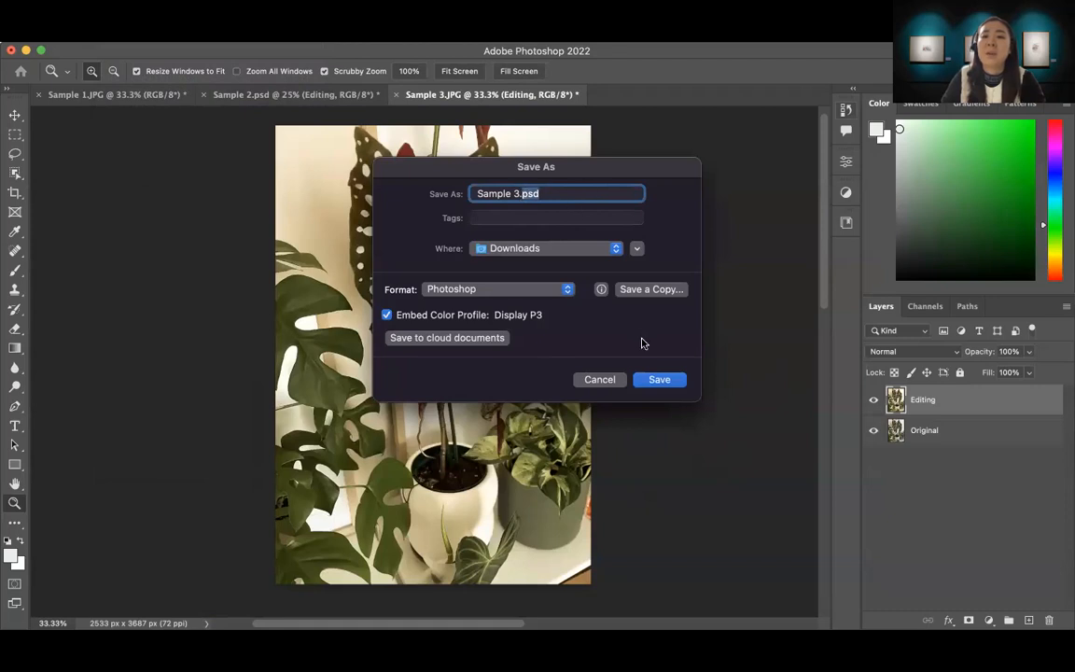
pyautogui.click(660, 379)
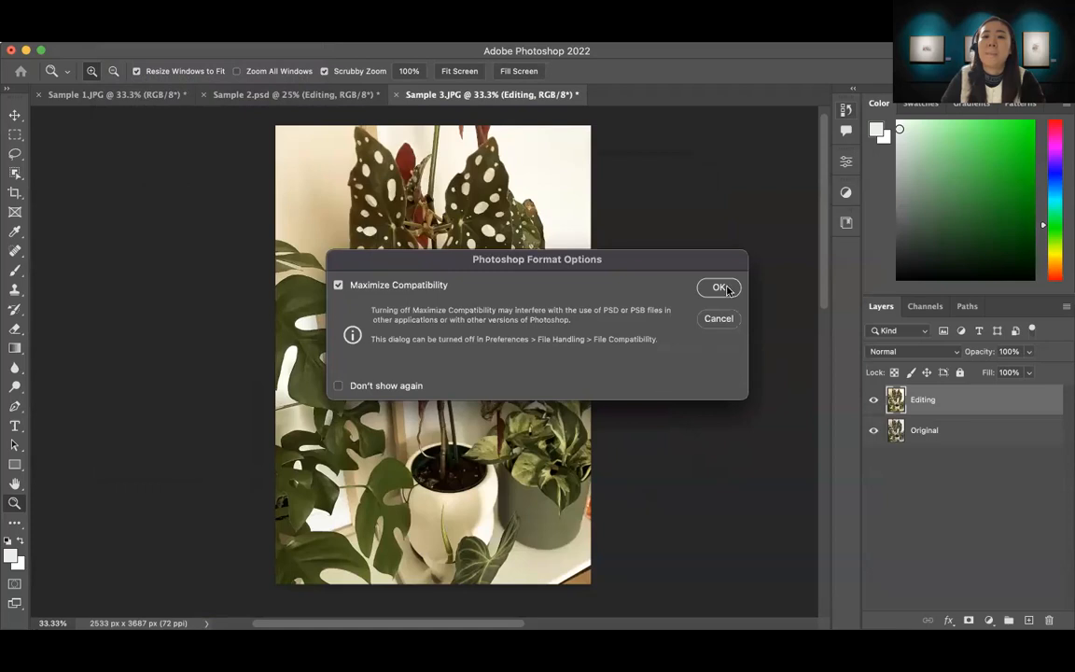
pyautogui.click(719, 287)
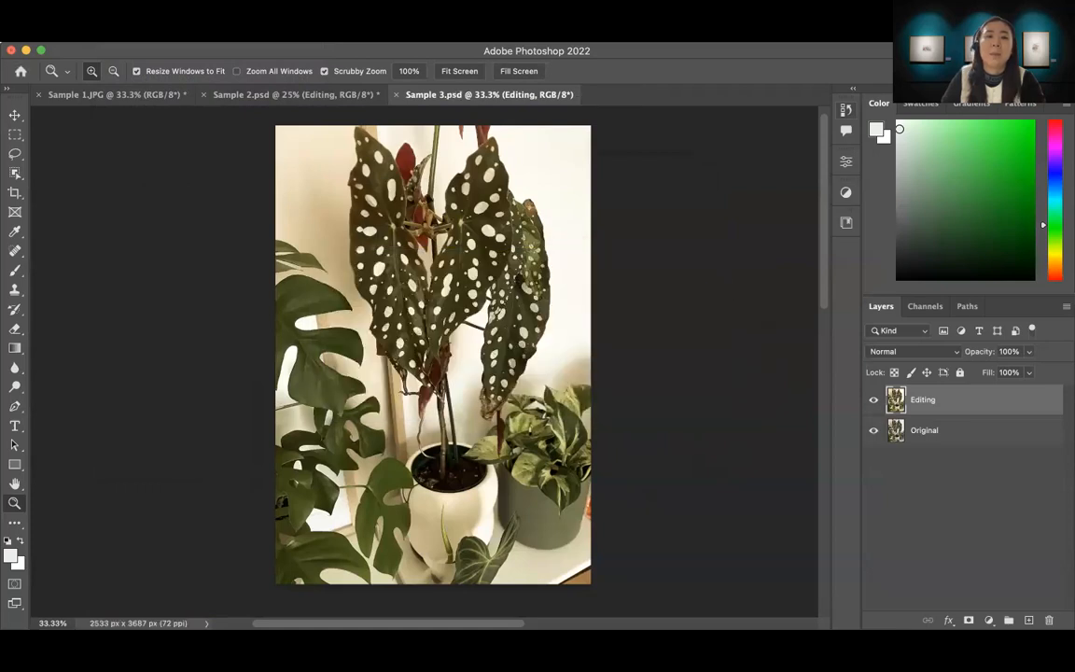
# Set up a Save for Web (Legacy) export using the JPEG High preset with an image width of 2000 px.
pyautogui.click(112, 34)
pyautogui.moveTo(127, 244)
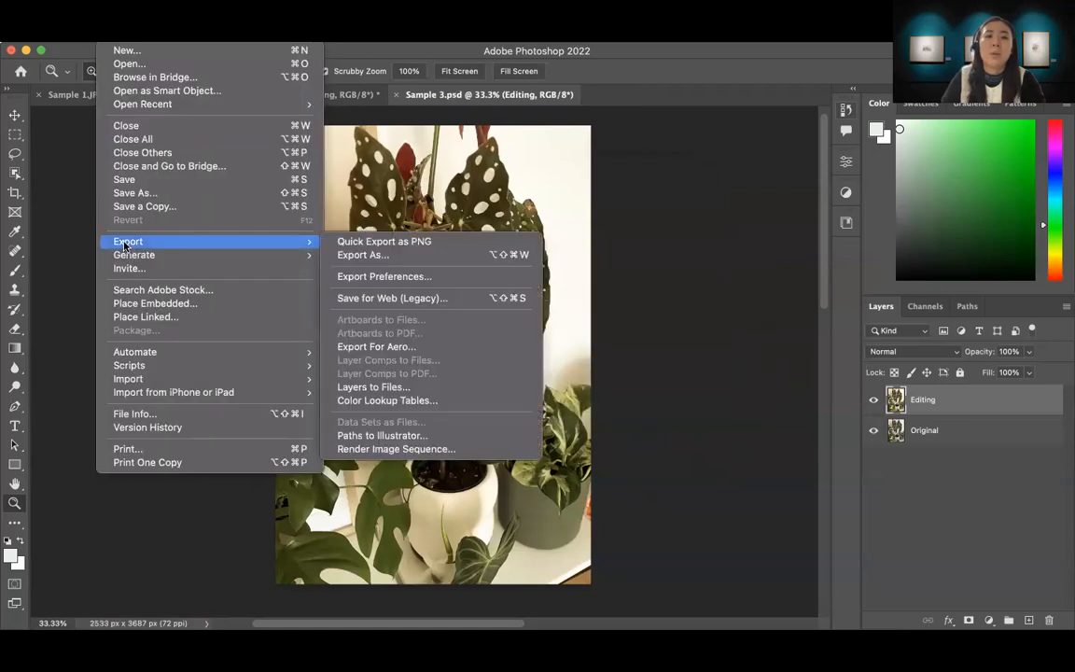
pyautogui.click(371, 299)
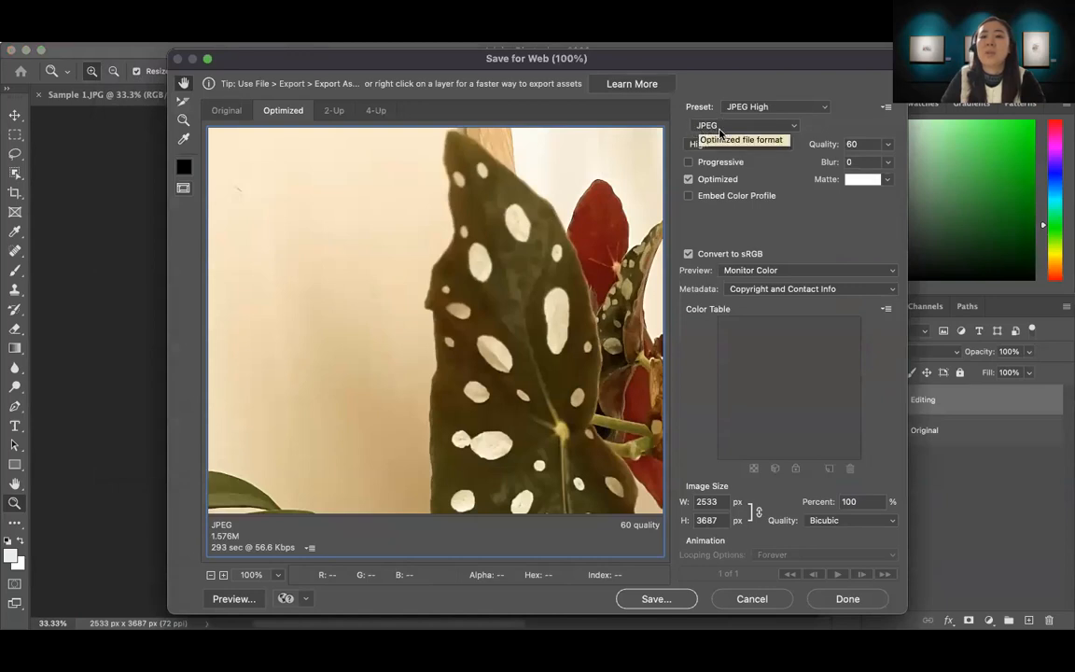
pyautogui.doubleClick(717, 503)
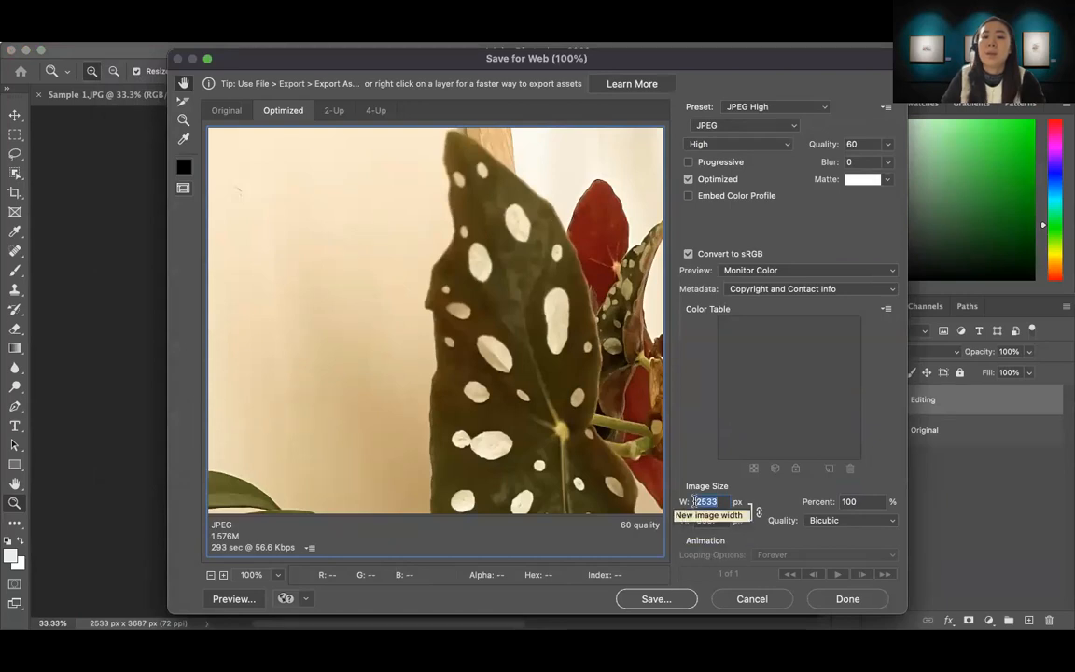
pyautogui.write('2000')
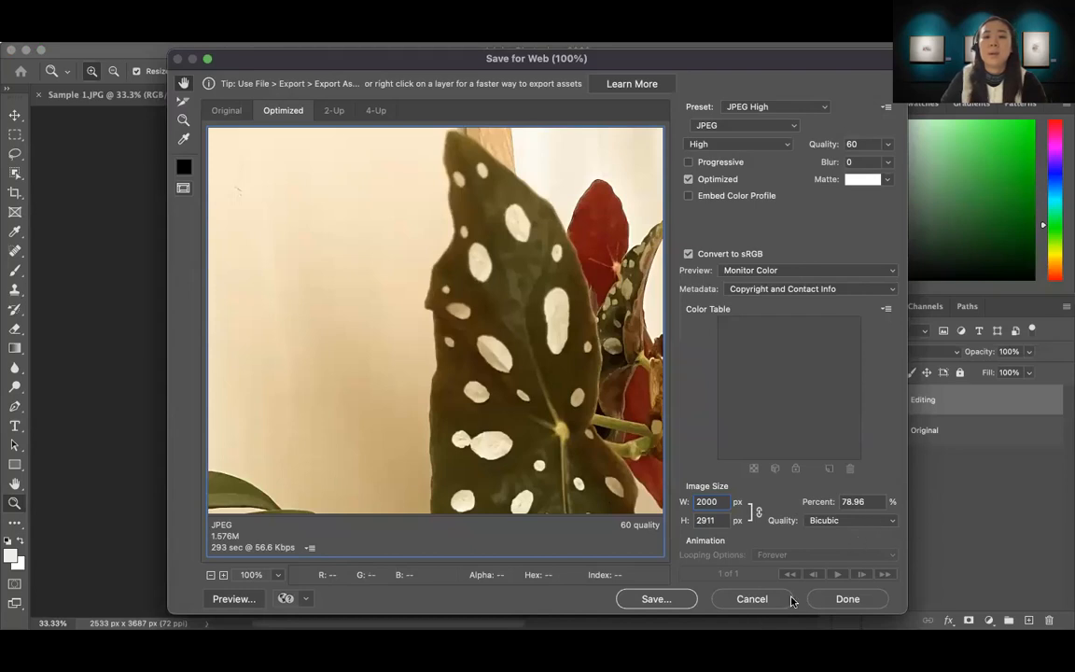
# Save the optimized JPEG to the Desktop as Sample-3-1.jpg, and hide the Original layer.
pyautogui.click(690, 599)
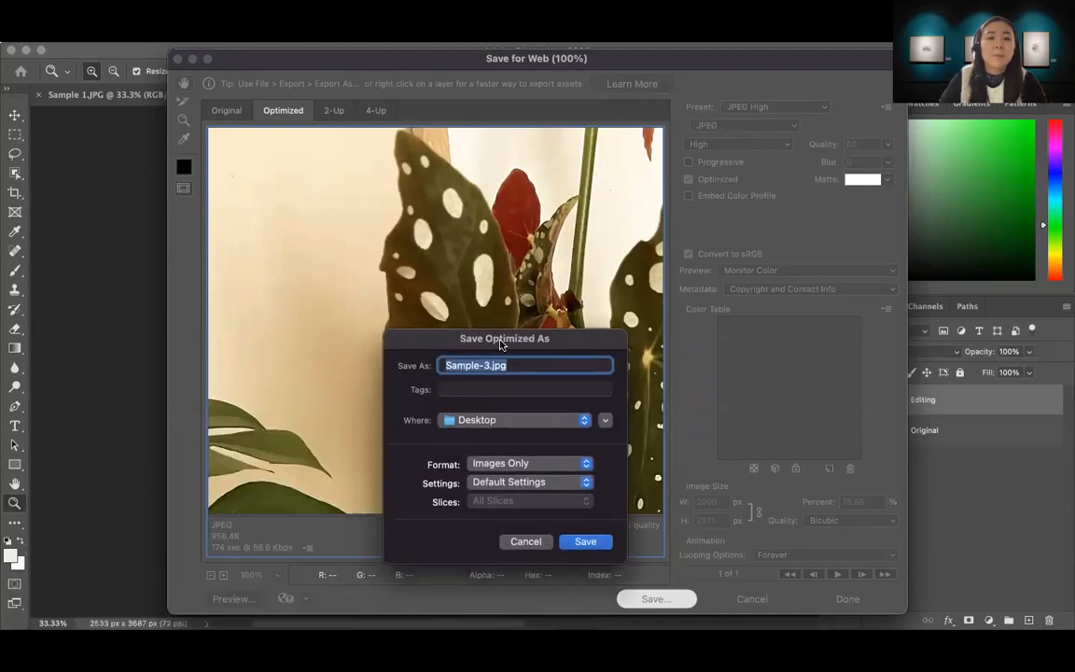
pyautogui.click(496, 372)
pyautogui.write('-2')
pyautogui.press('BackSpace')
pyautogui.press('BackSpace')
pyautogui.write('-1')
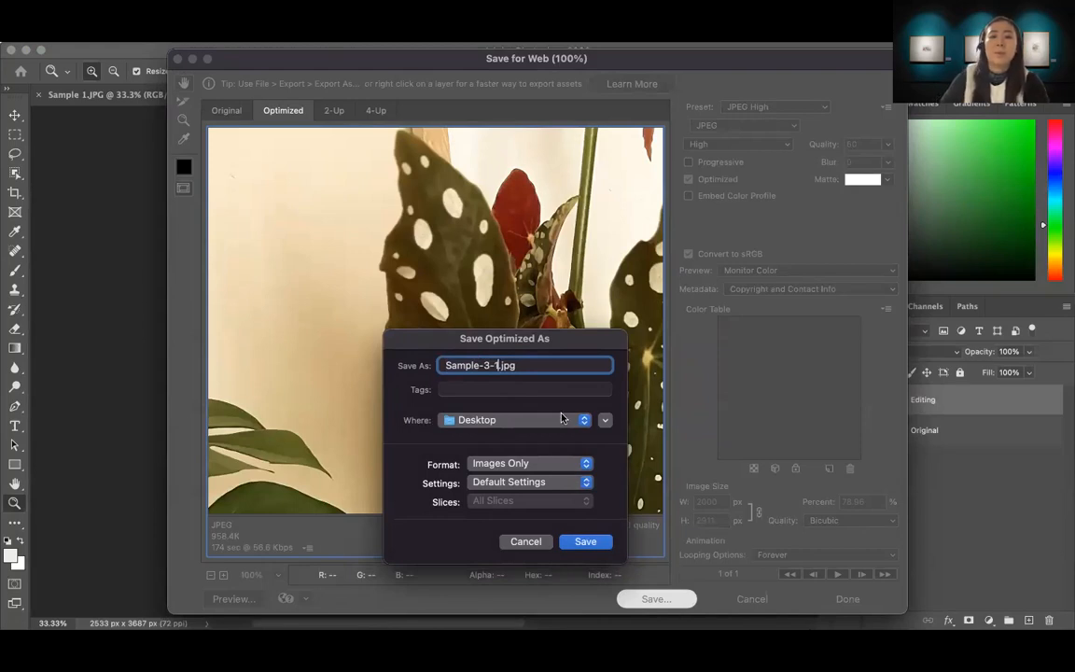
pyautogui.click(587, 542)
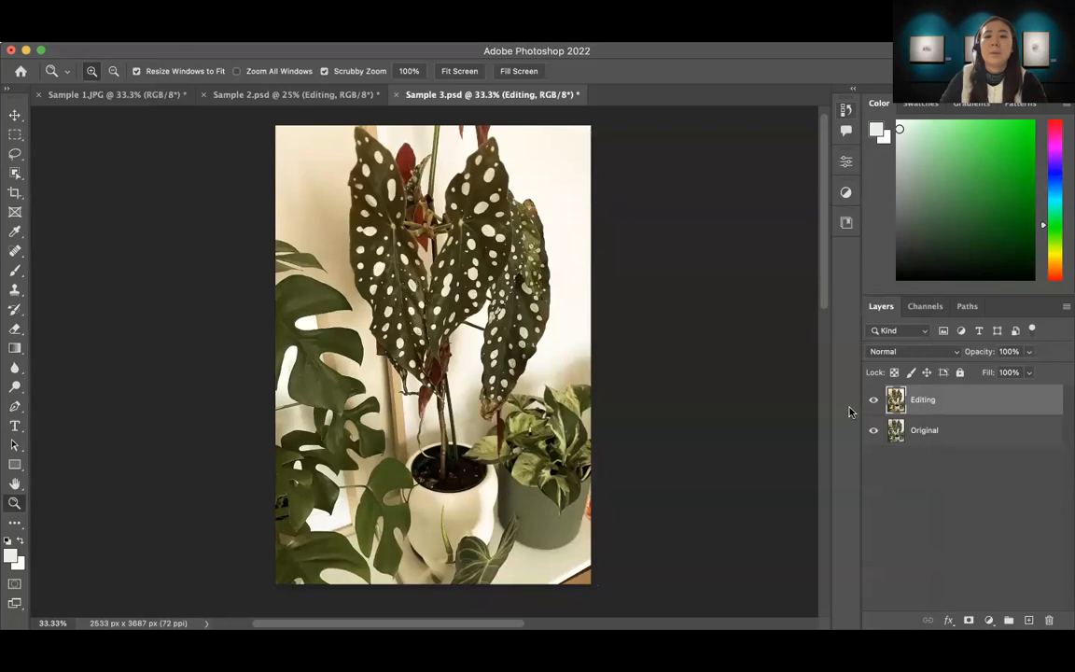
pyautogui.click(873, 430)
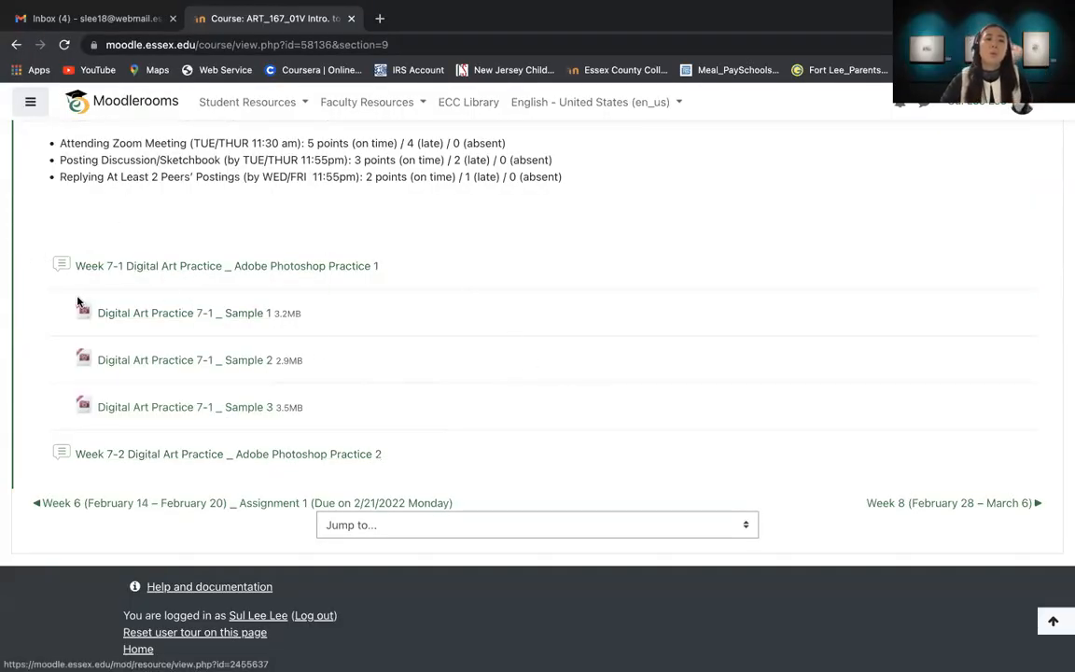
# Open the Week 7-1 Digital Art Practice _ Adobe Photoshop Practice 1 forum and enlarge the page to 150% to read its instructions.
pyautogui.click(207, 269)
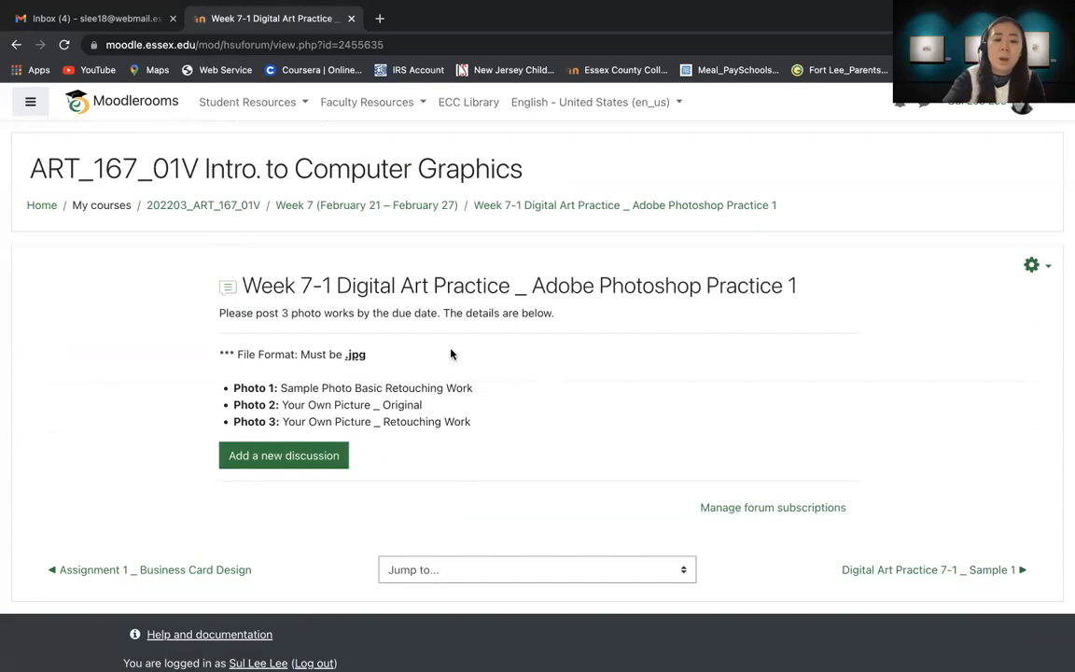
pyautogui.press('super+equal')
pyautogui.press('super+equal')
pyautogui.press('super+equal')
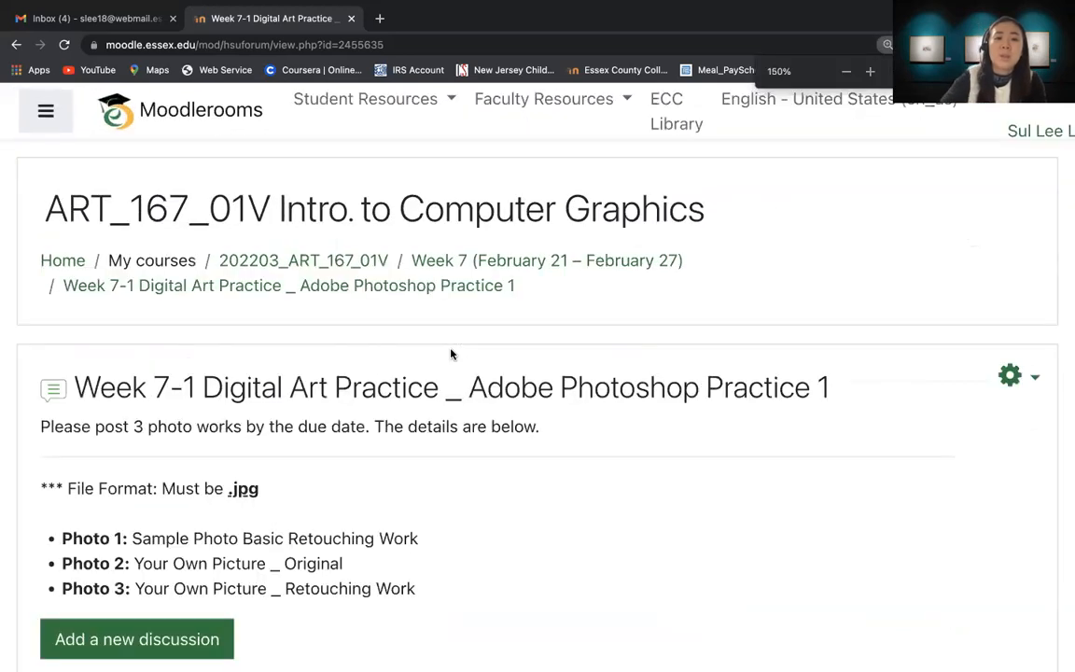
pyautogui.scroll(-3, 324, 425)
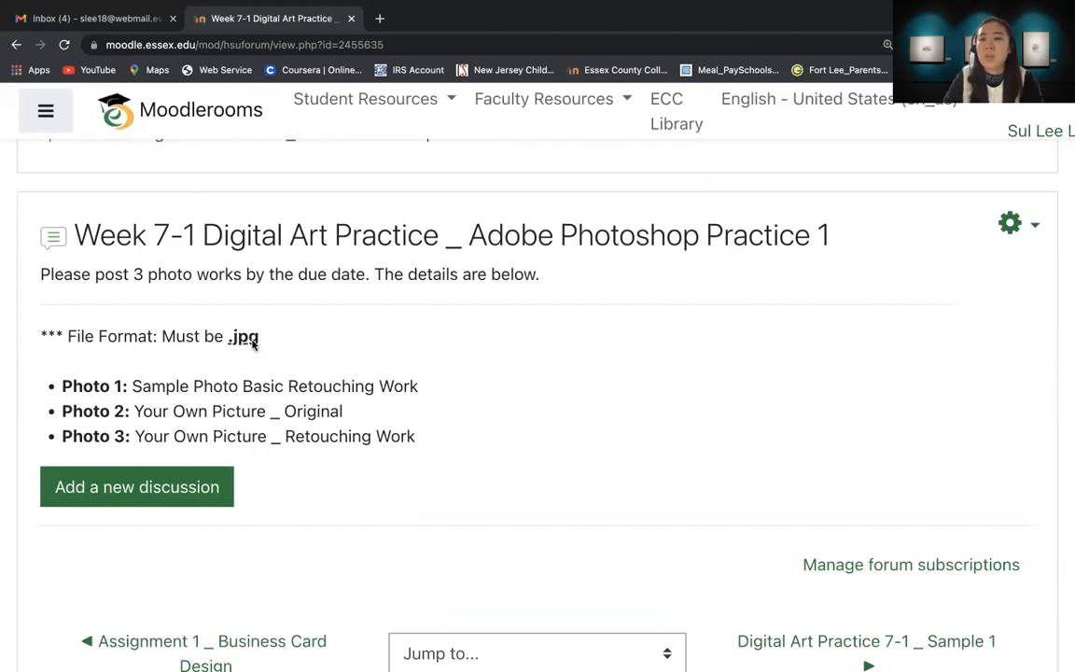
pyautogui.scroll(-1, 372, 404)
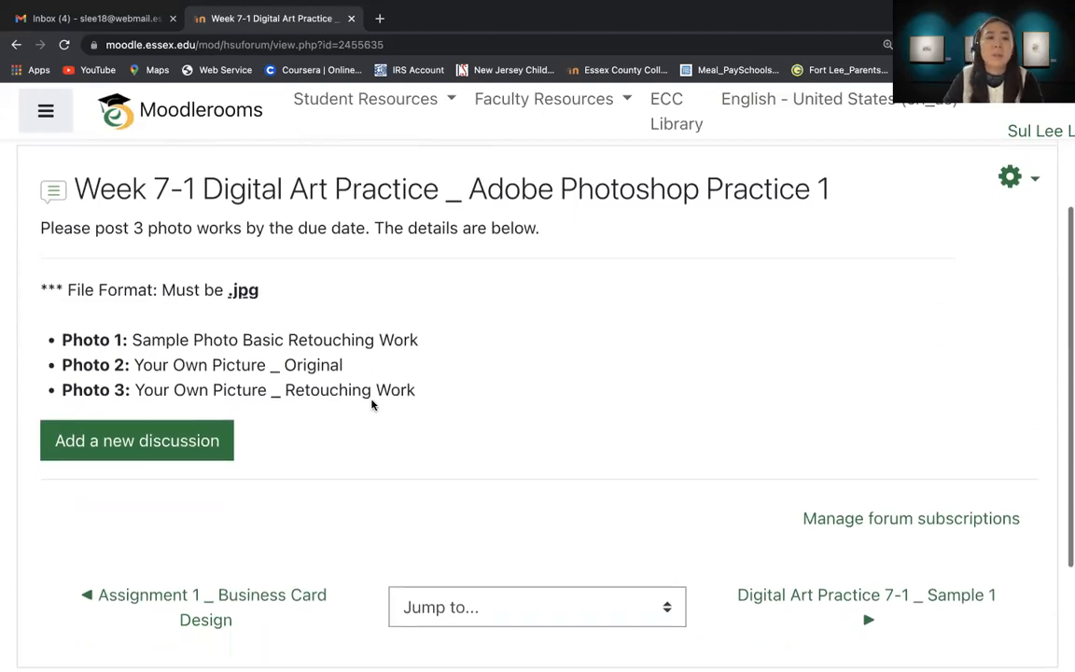
# Review the Photo 1 and Photo 2 requirements by highlighting each line, plus the word Original in the second.
pyautogui.moveTo(63, 338)
pyautogui.mouseDown()
pyautogui.moveTo(396, 333)
pyautogui.moveTo(445, 343)
pyautogui.mouseUp()
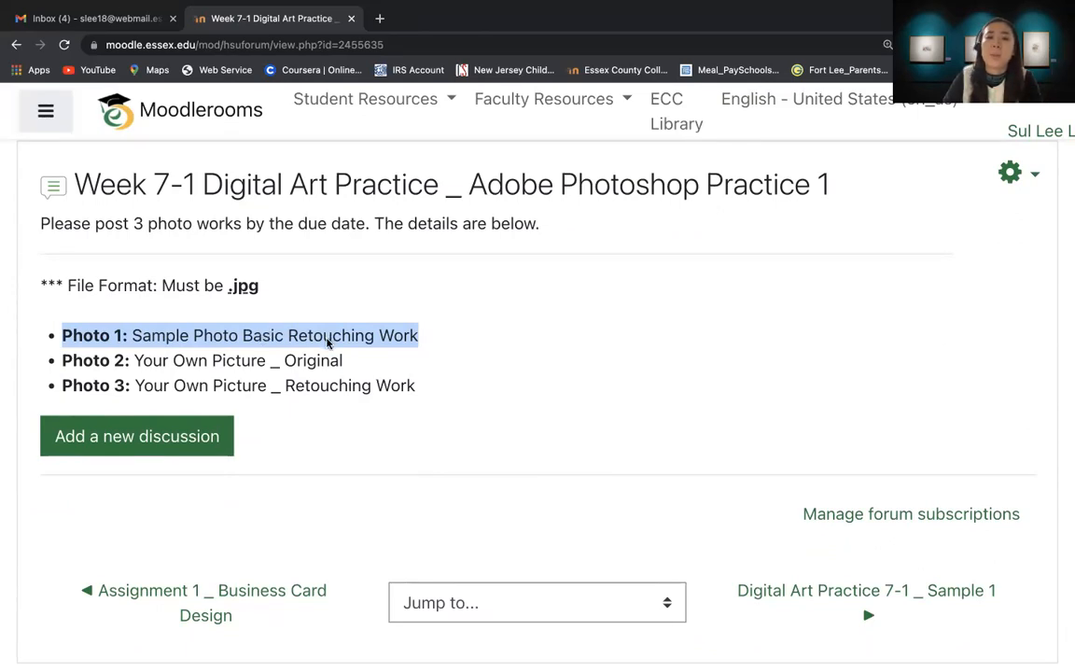
pyautogui.click(168, 368)
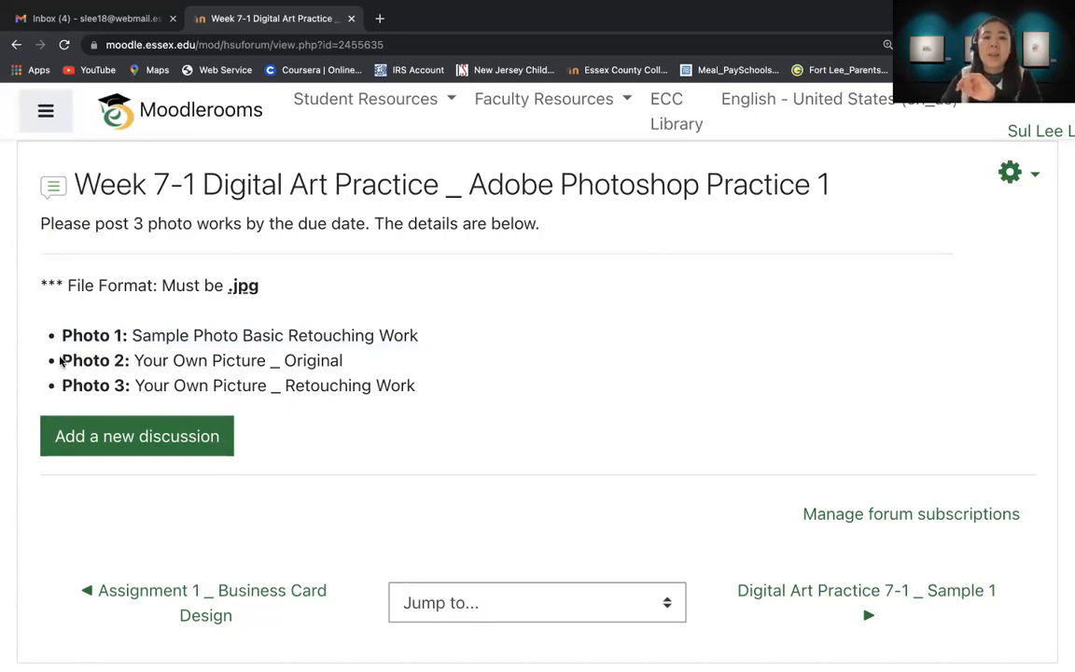
pyautogui.moveTo(58, 361); pyautogui.dragTo(373, 364)
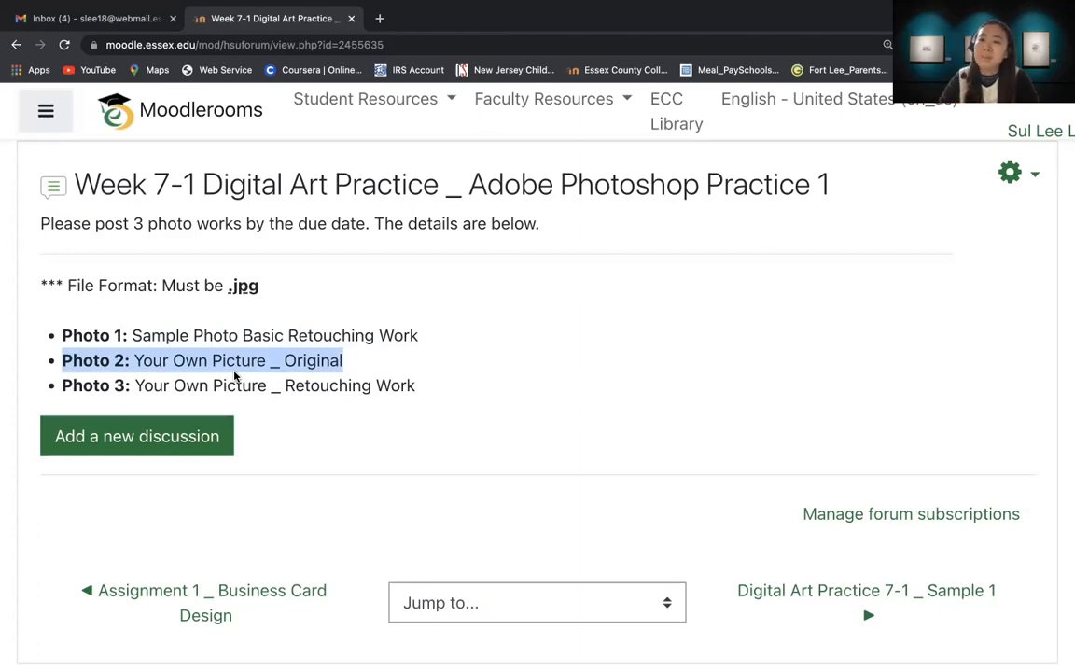
pyautogui.click(154, 361)
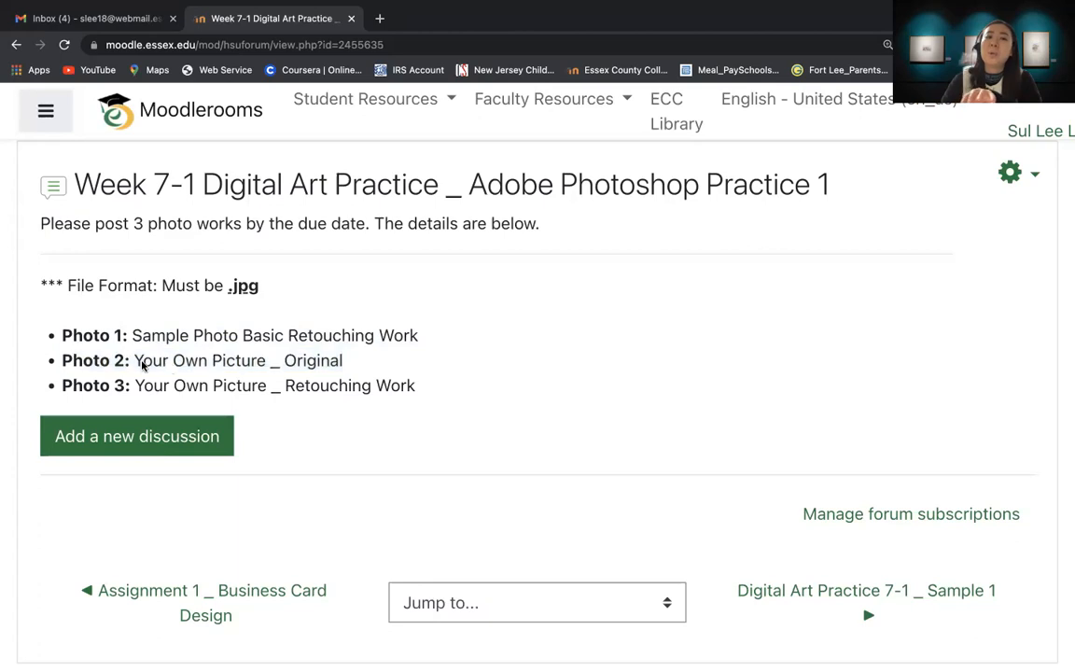
pyautogui.doubleClick(308, 363)
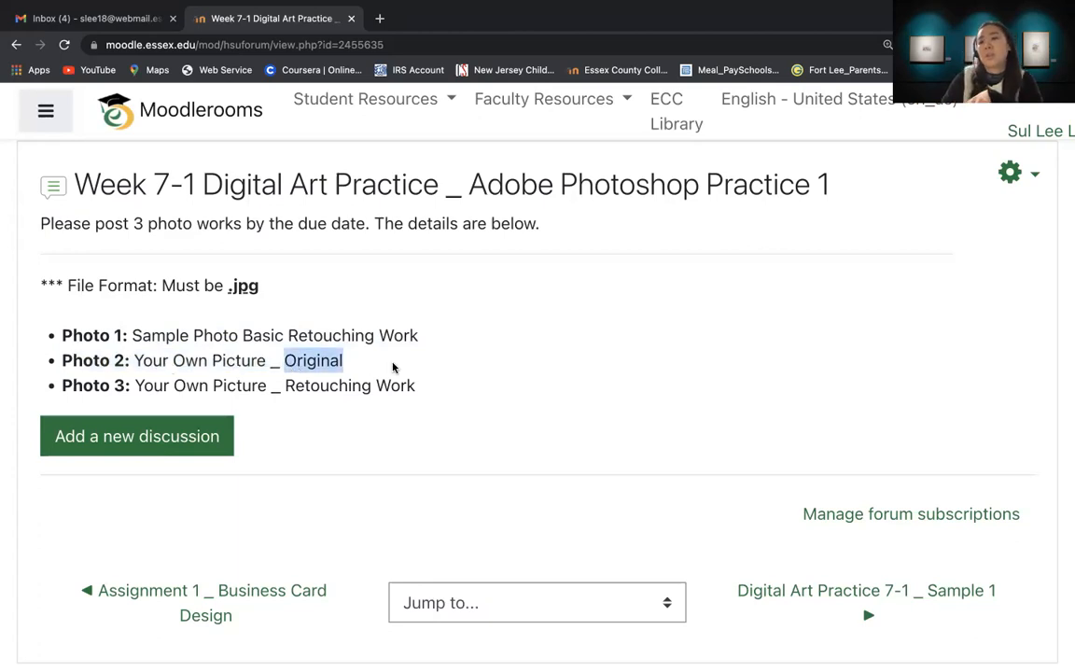
pyautogui.click(32, 400)
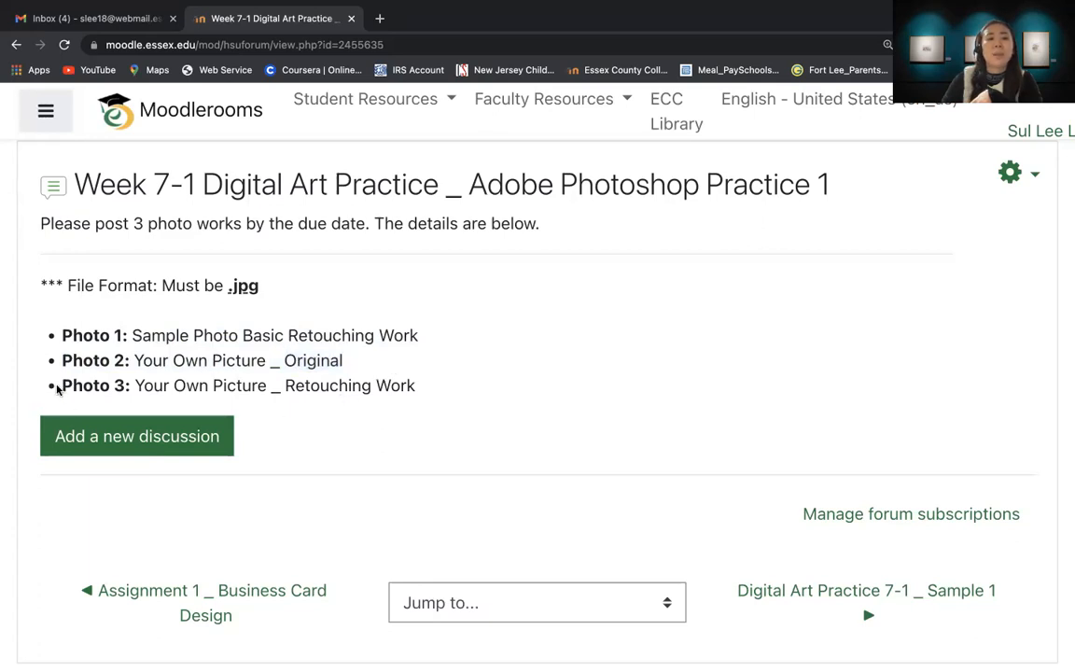
# Review the Photo 3 requirement, Your Own Picture _ Retouching Work, by highlighting its line in the list.
pyautogui.moveTo(56, 386); pyautogui.dragTo(414, 393)
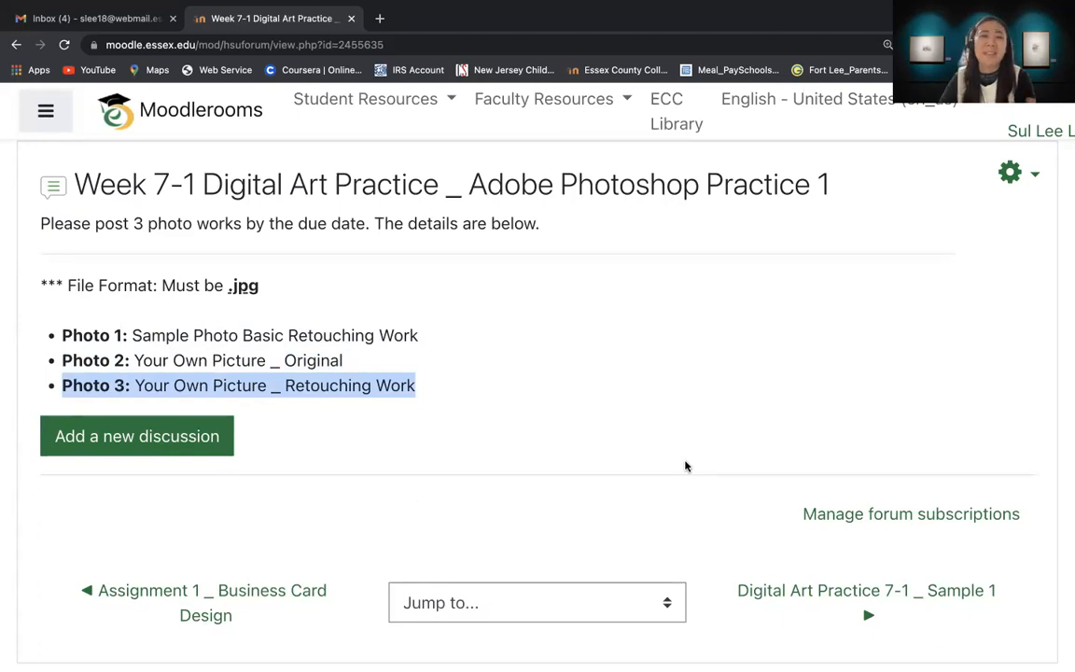
pyautogui.click(429, 430)
pyautogui.moveTo(59, 386)
pyautogui.mouseDown()
pyautogui.moveTo(425, 386)
pyautogui.moveTo(62, 398)
pyautogui.mouseUp()
pyautogui.click(391, 441)
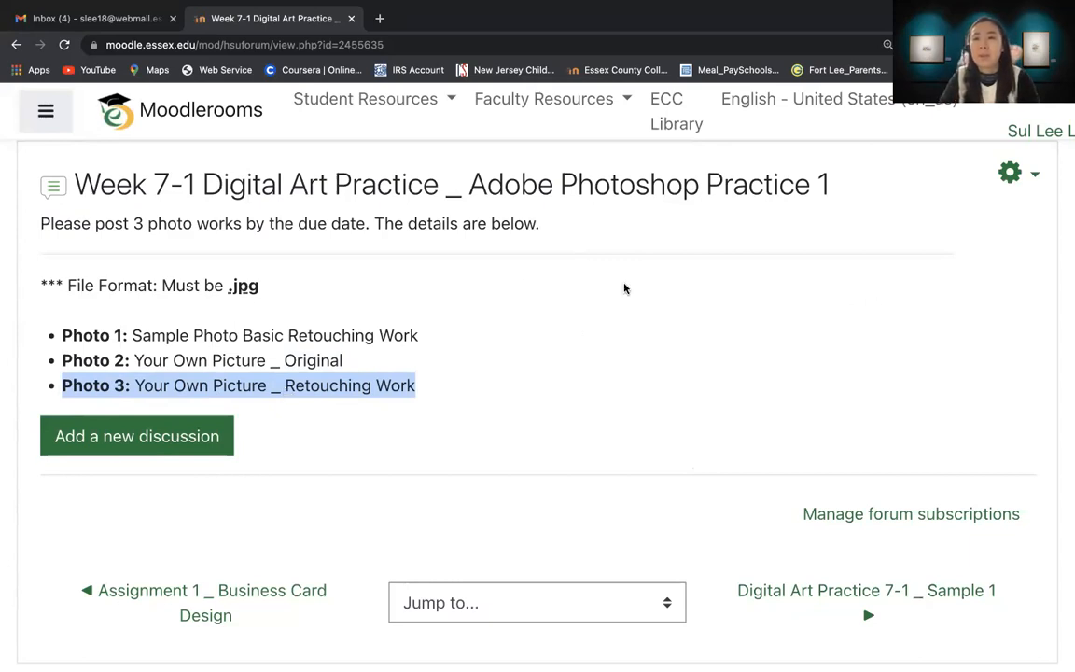
pyautogui.scroll(1, 327, 632)
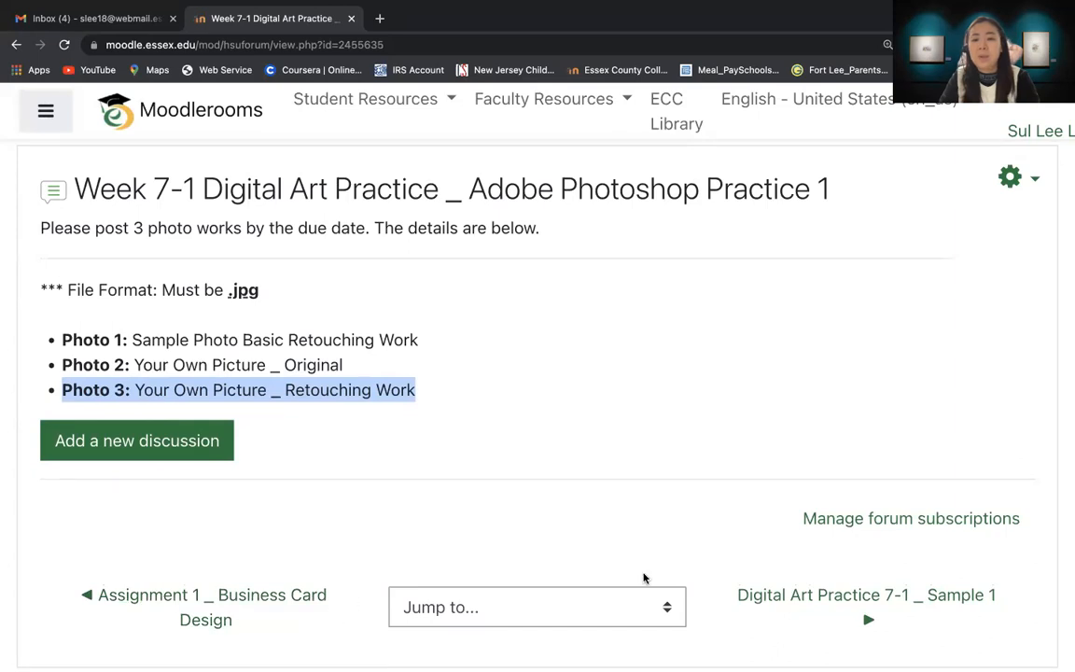